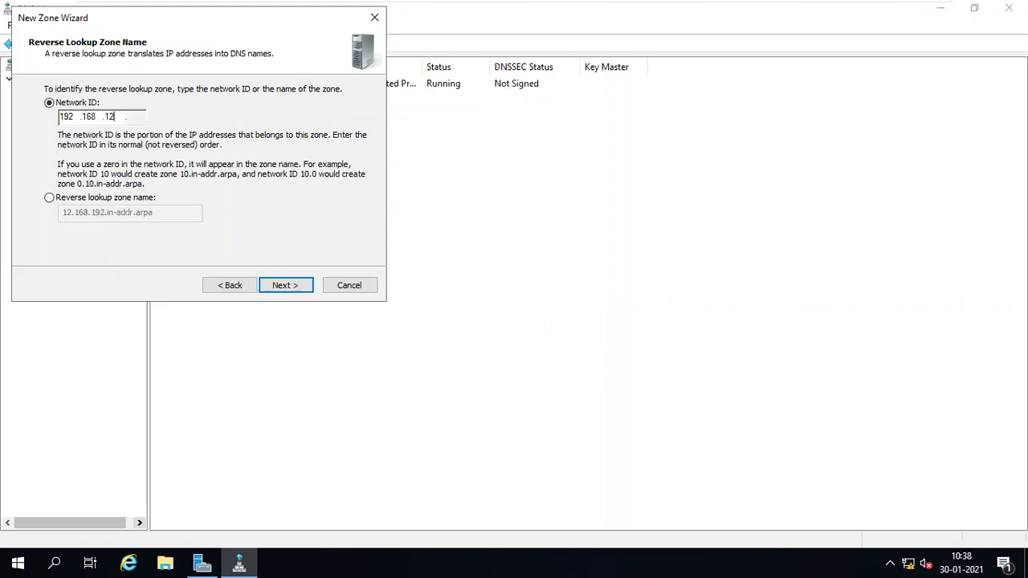
- Finish the reverse zone for network 192.168.12 with secure dynamic updates, then refresh 12.168.192.in-addr.arpa
click(281, 287)
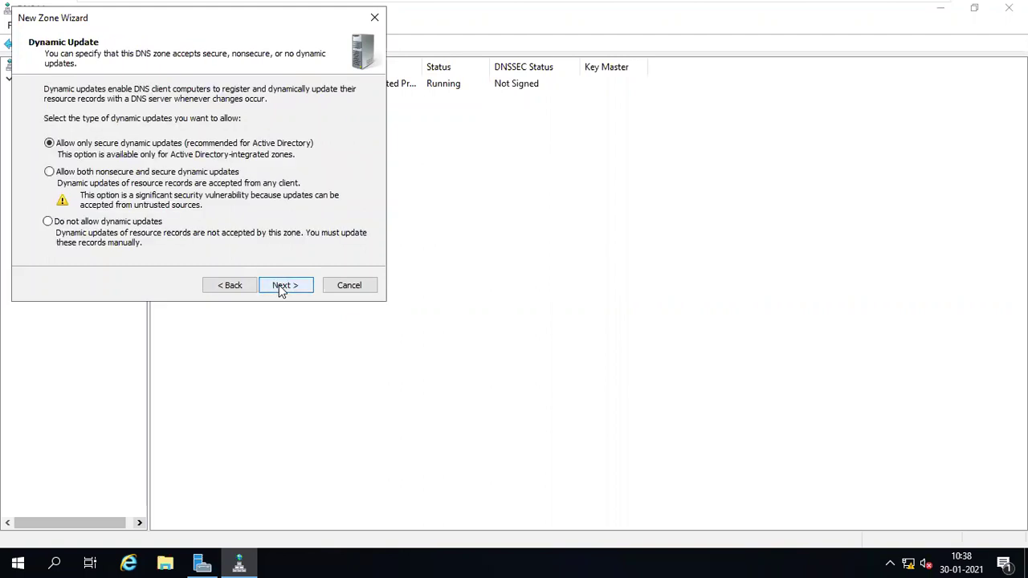
click(283, 286)
click(283, 286)
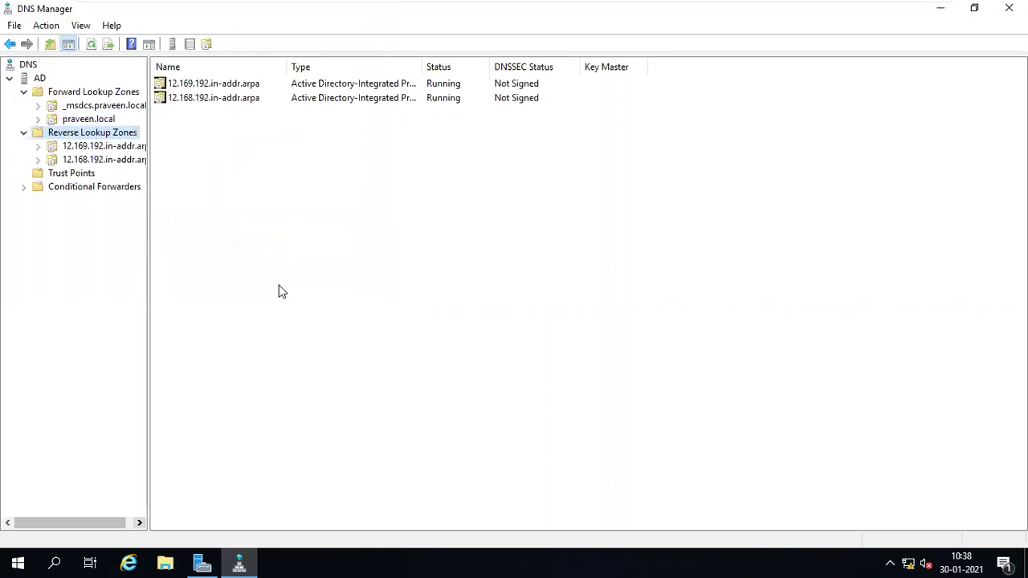
click(90, 161)
right_click(89, 161)
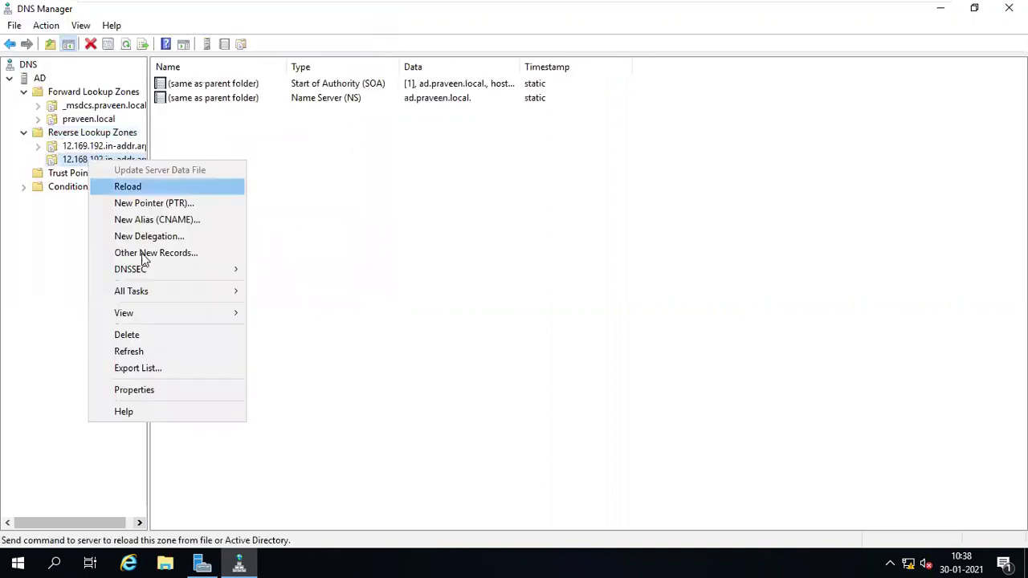
click(134, 351)
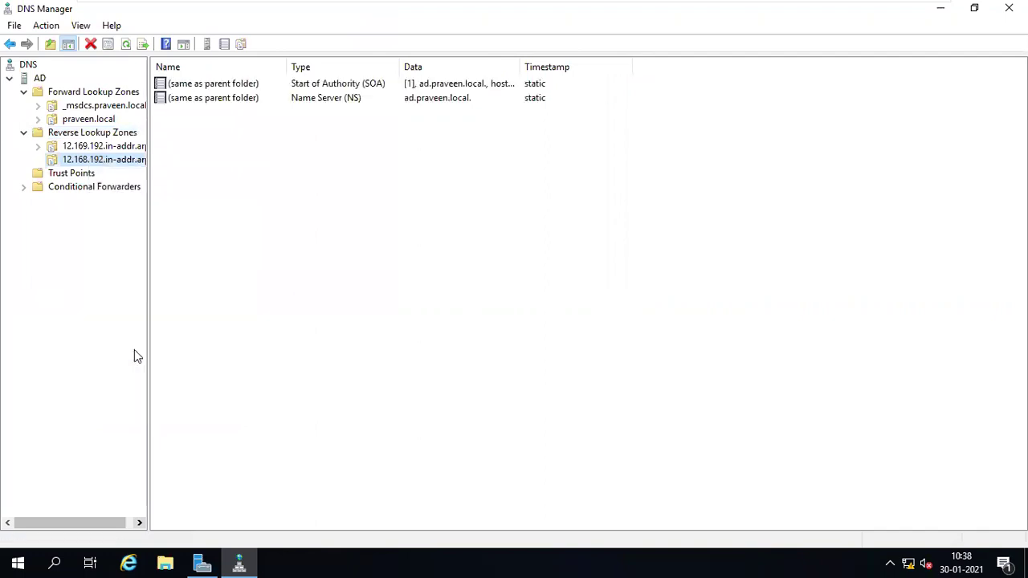
- Bring up Windows search to look for the command prompt
right_click(19, 562)
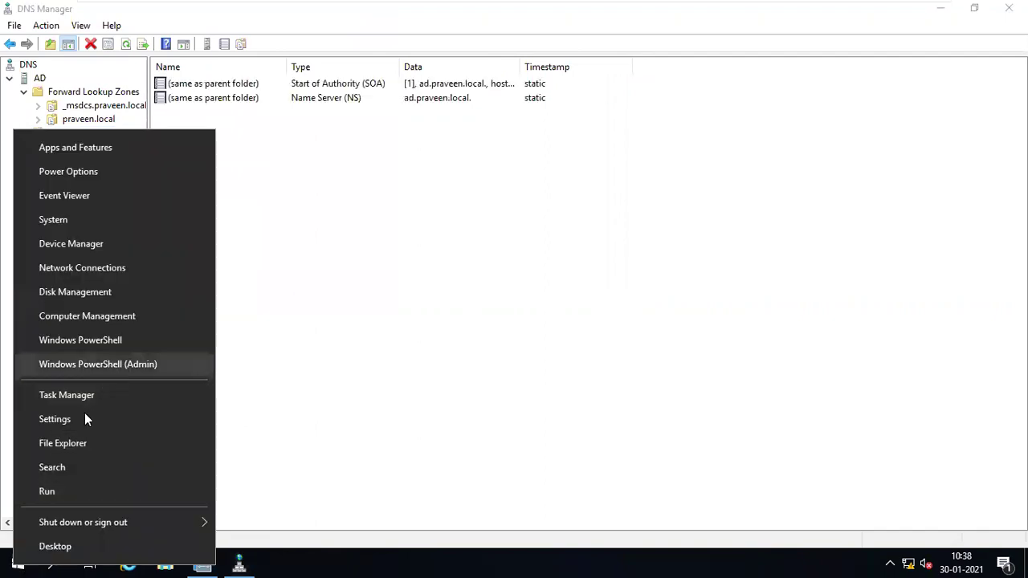
click(11, 558)
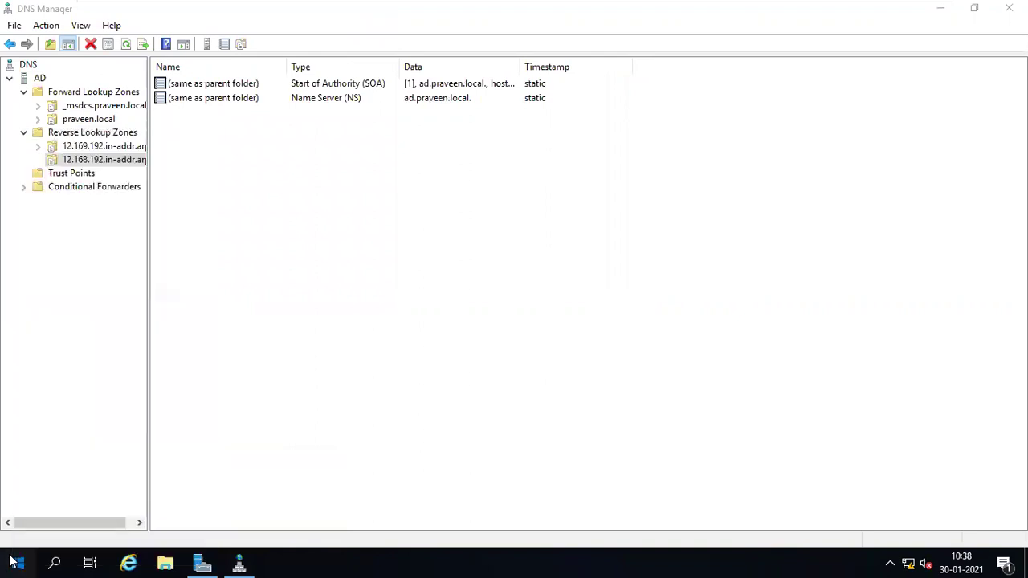
click(13, 560)
- Launch Command Prompt as administrator from the 'cmd' search
text(cmd)
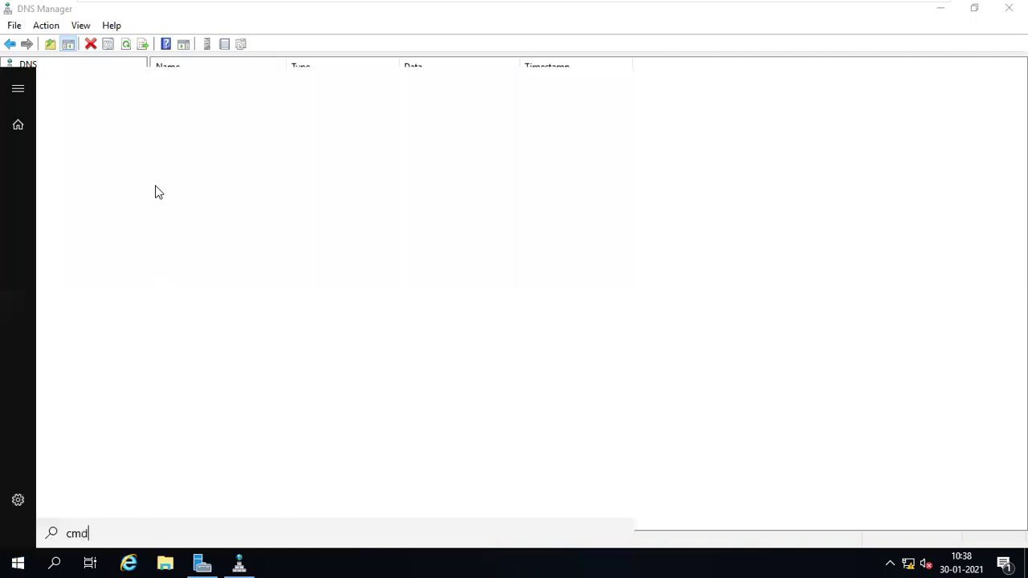
right_click(83, 162)
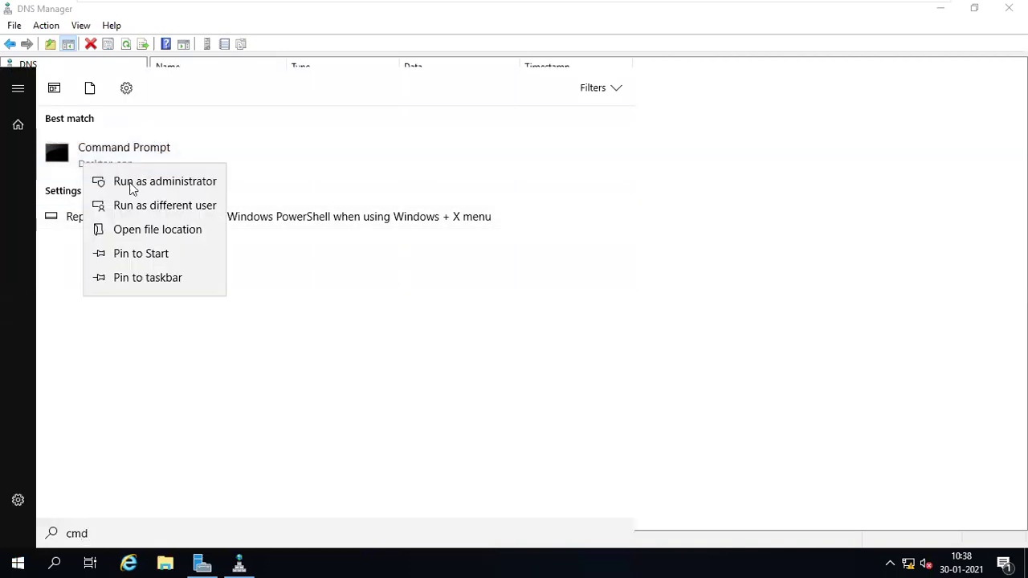
click(138, 182)
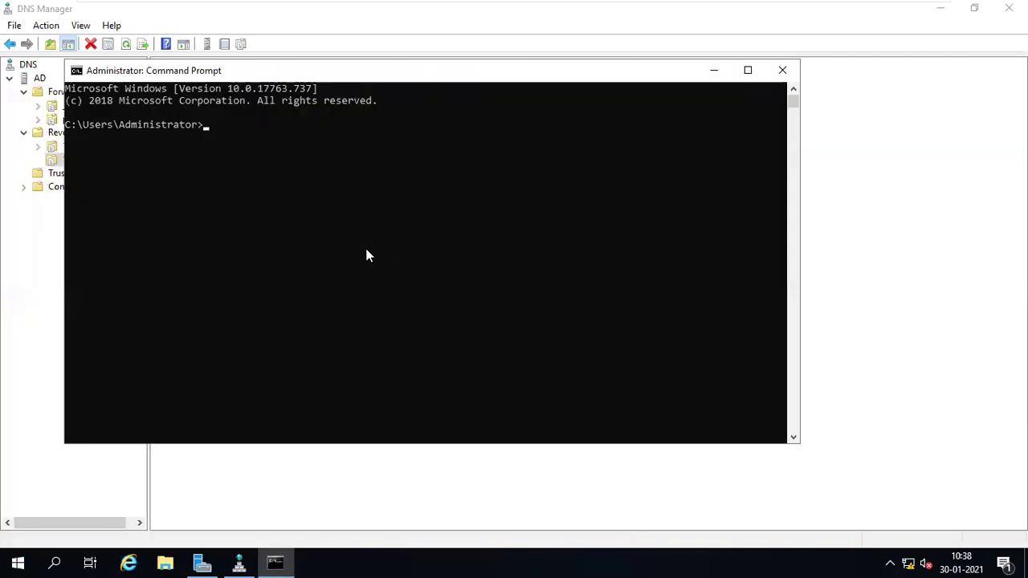
- Run ipconfig /registerdns, fixing the 'ipcnfig' typo, then minimize the console
text(ipcnfig /registe)
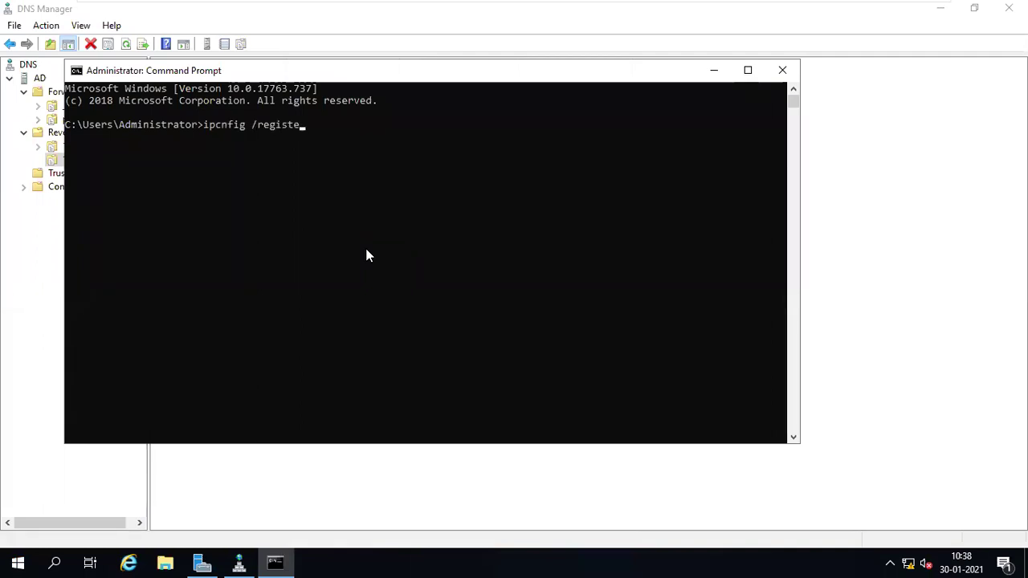
text(rdns)
key(Return)
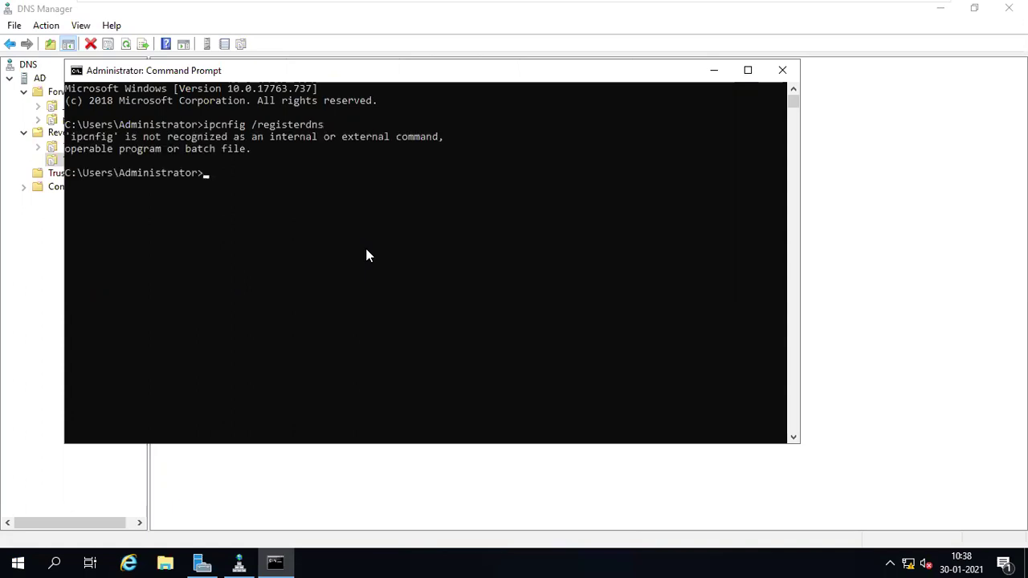
key(Up)
key(Left)
key(Left)
key(Left)
key(Left)
key(Left)
key(Left)
key(Left)
key(Left)
key(Left)
key(Left)
key(Left)
key(Left)
key(Right)
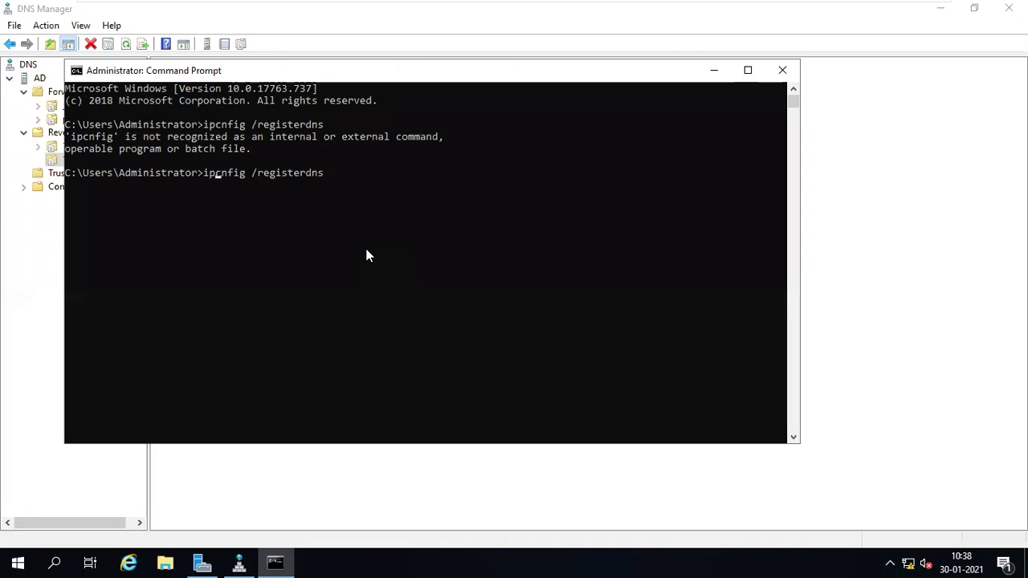
text(o)
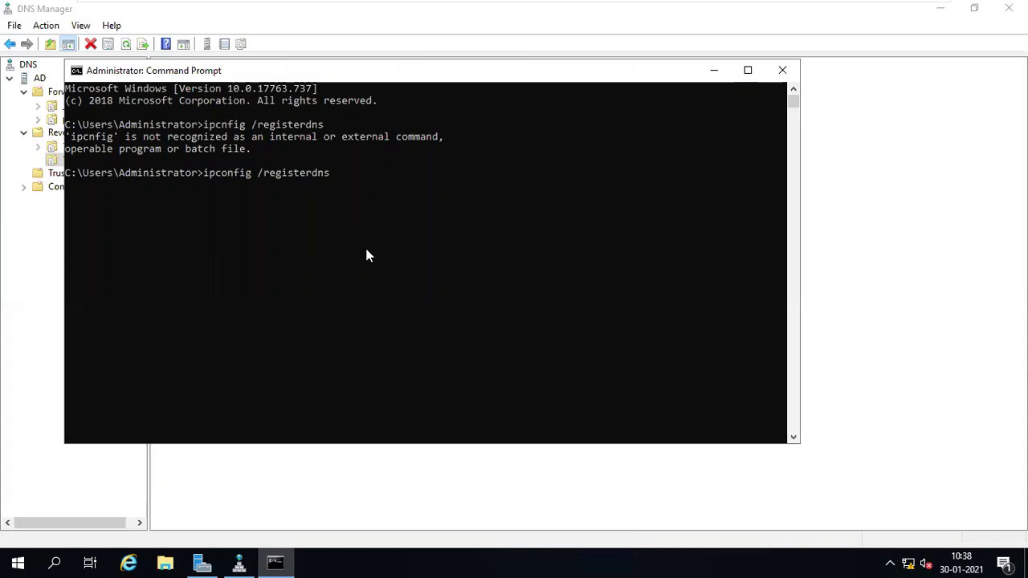
key(Return)
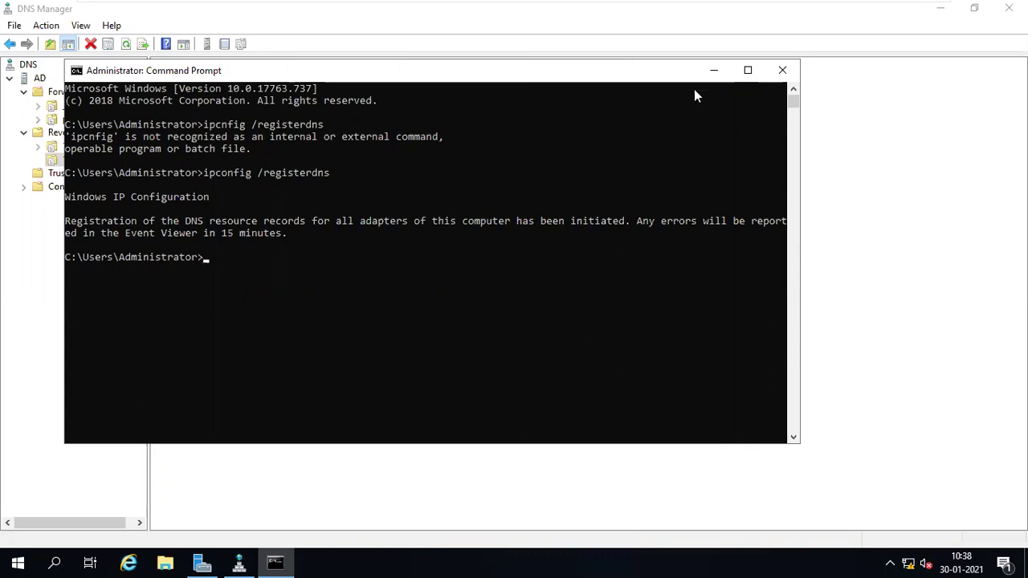
click(712, 70)
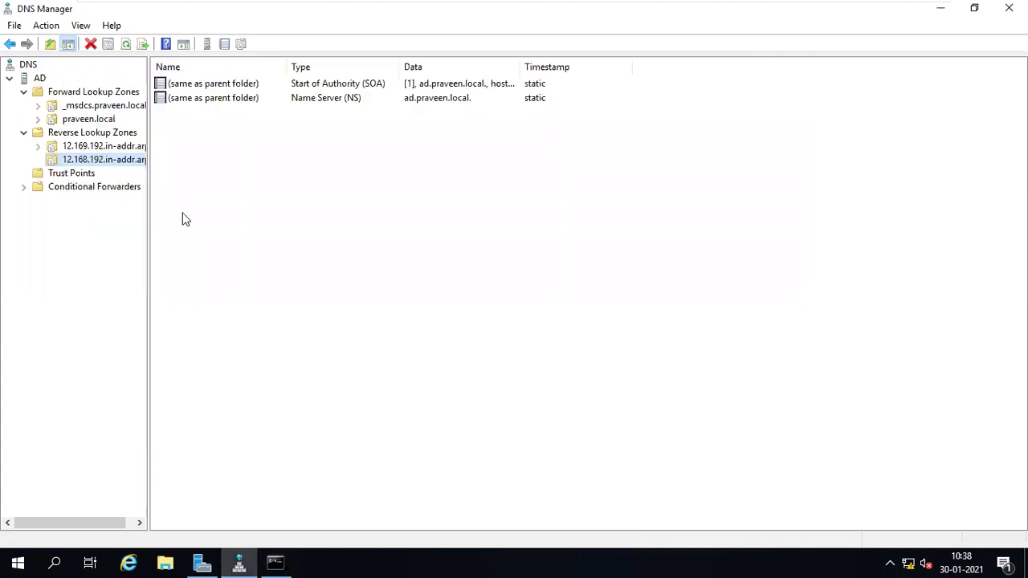
- Refresh 12.168.192.in-addr.arpa to reveal the 192.168.12.10 PTR record for AD.praveen.local
right_click(77, 161)
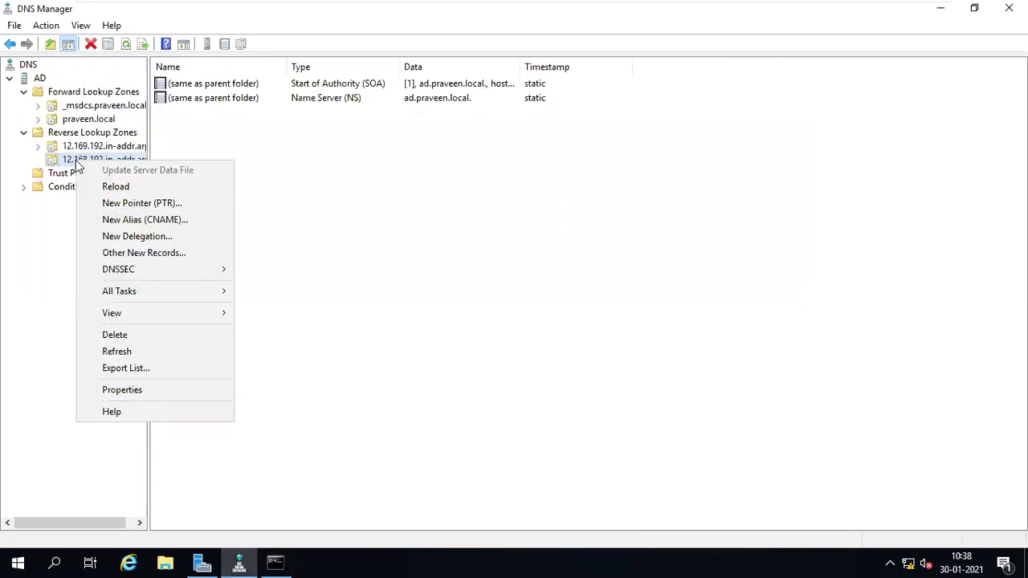
click(119, 351)
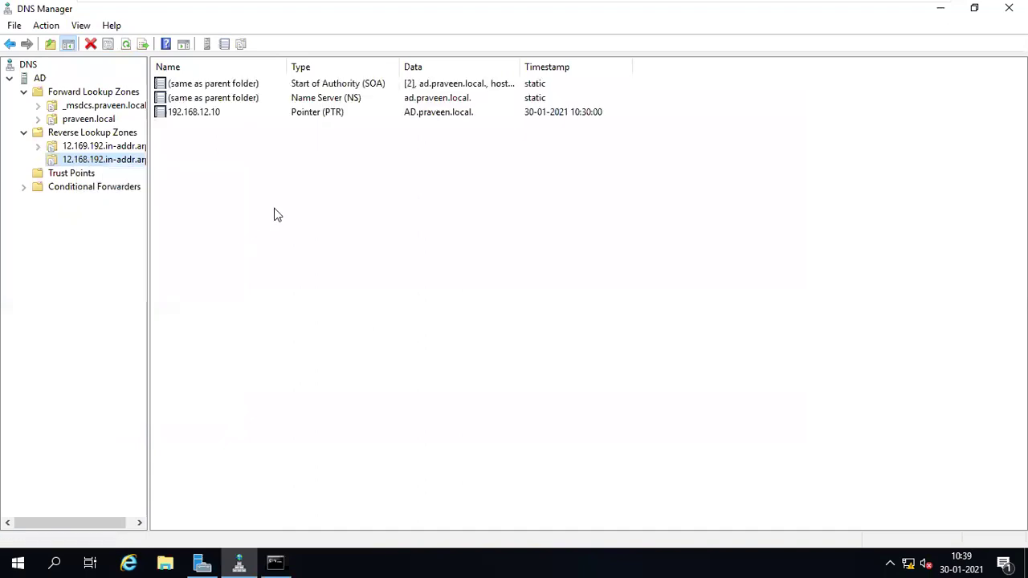
click(198, 115)
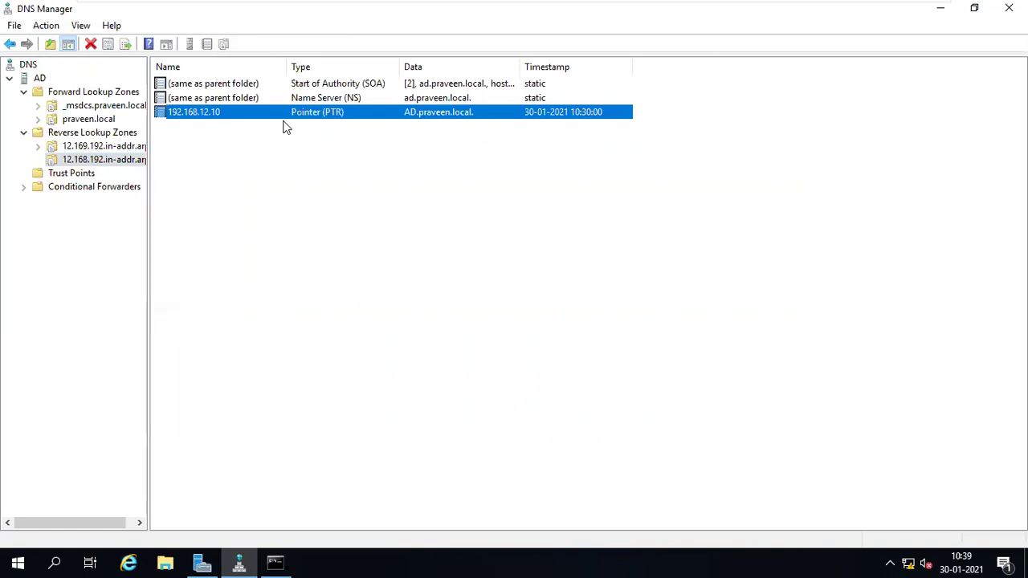
right_click(231, 173)
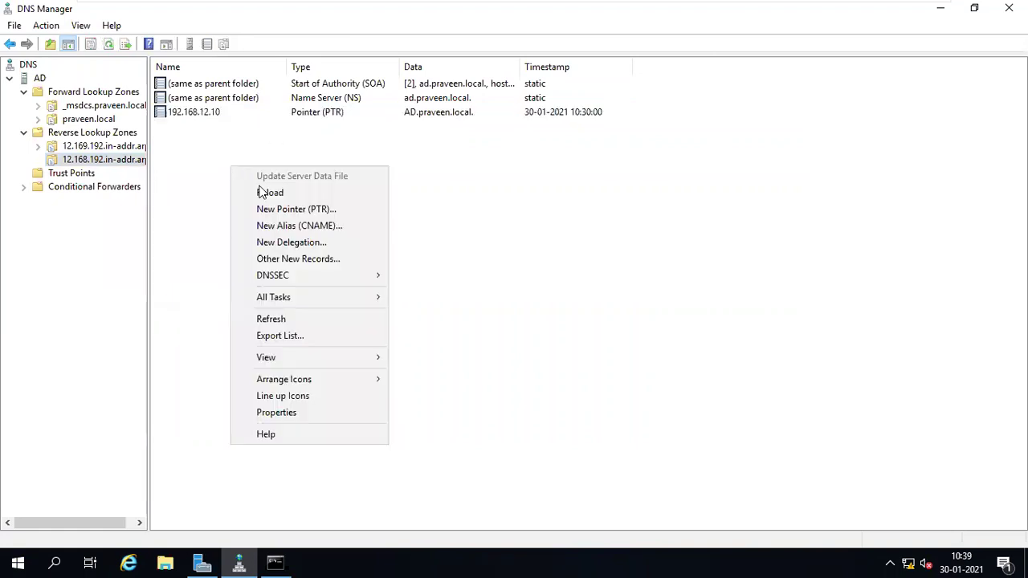
click(280, 321)
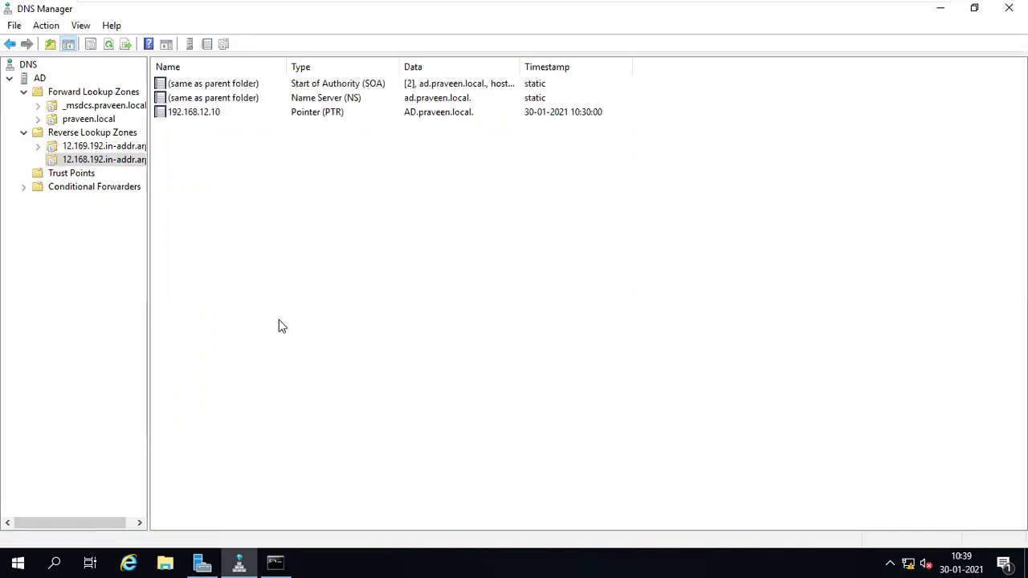
mouse_move(584, 7)
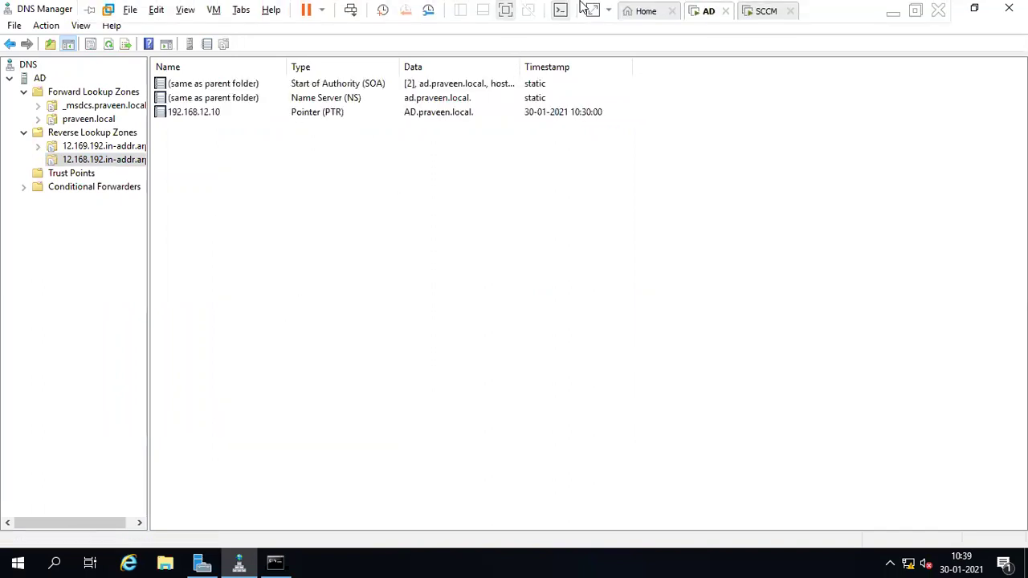
click(763, 11)
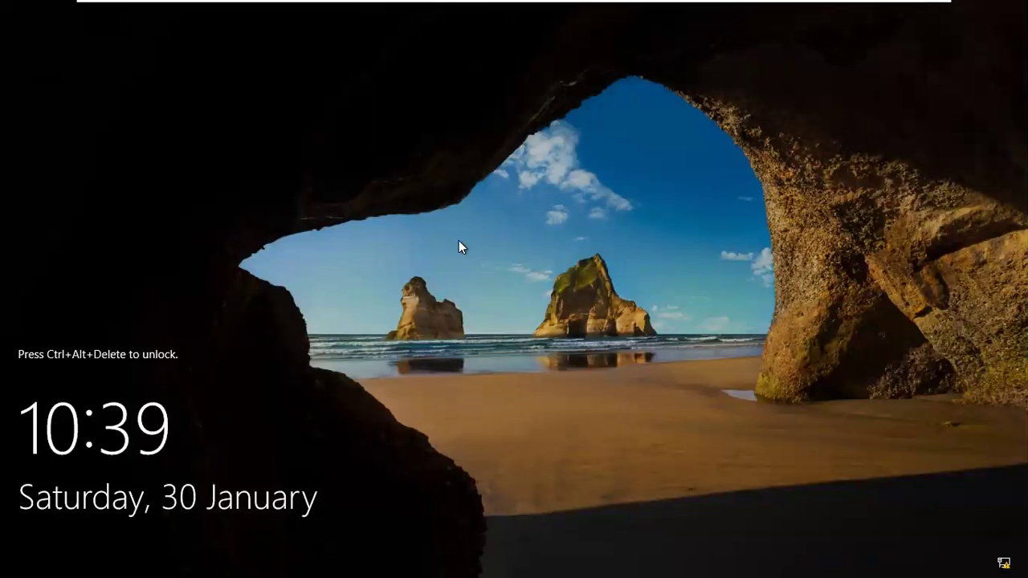
key(ctrl+alt+Delete)
text(P)
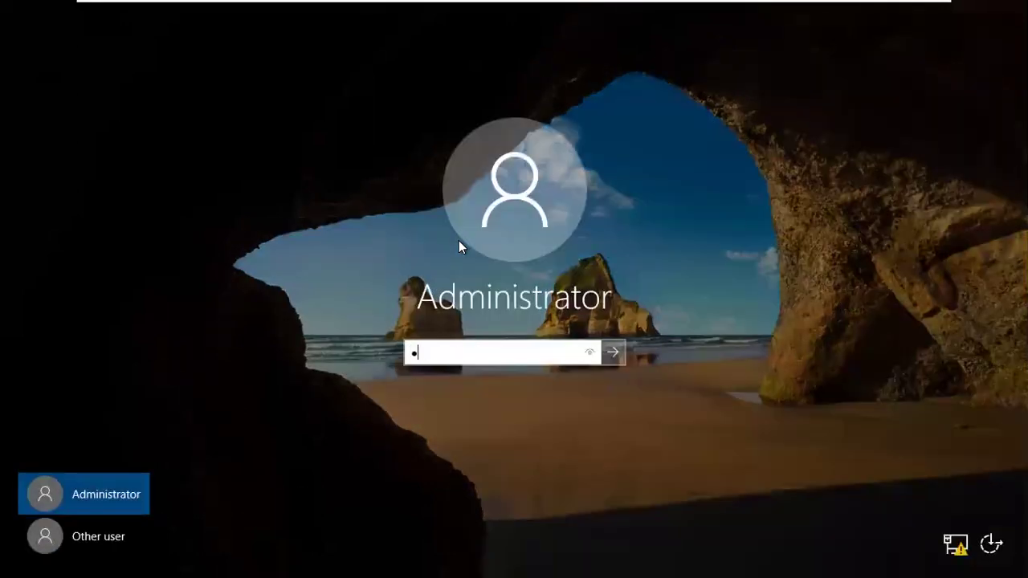
key(BackSpace)
mouse_move(624, 4)
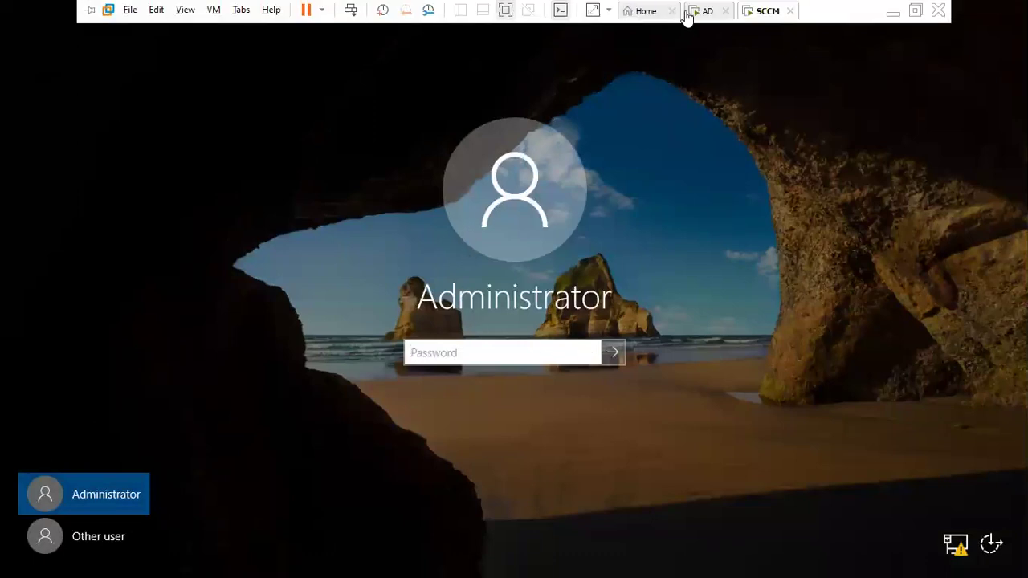
click(707, 12)
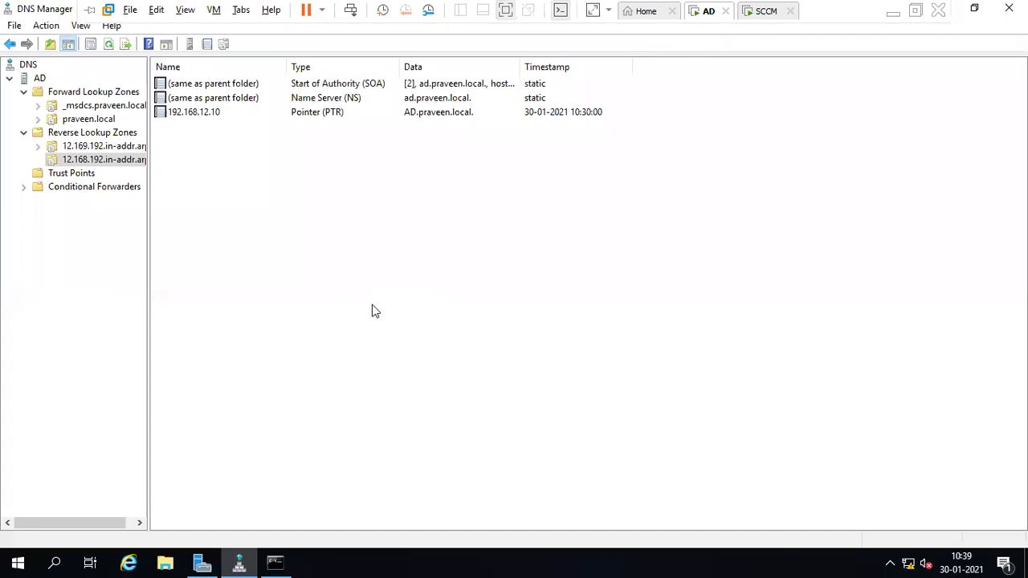
- Launch Active Directory Users and Computers via dsa.msc
key(super+r)
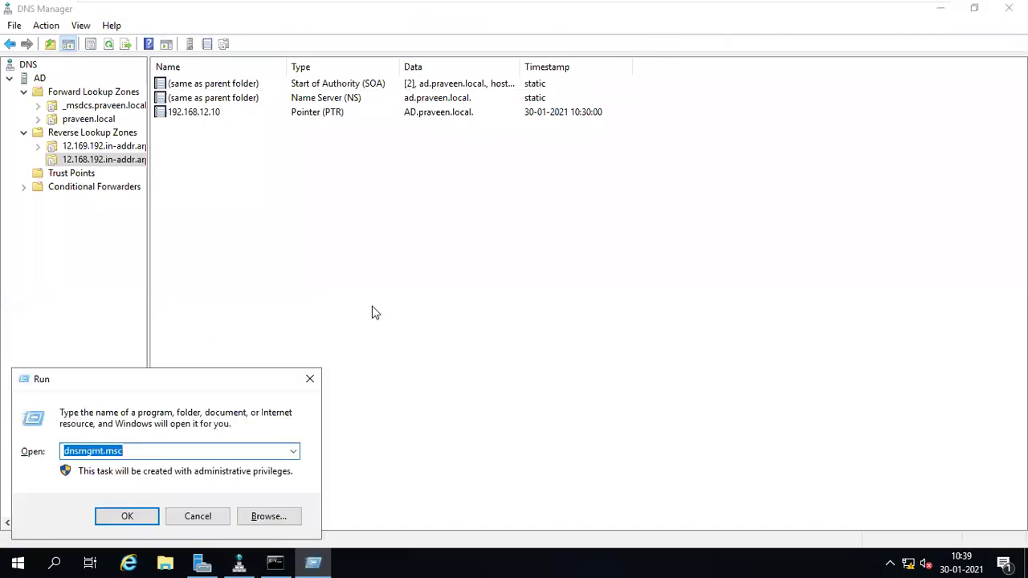
text(dsa.)
key(Down)
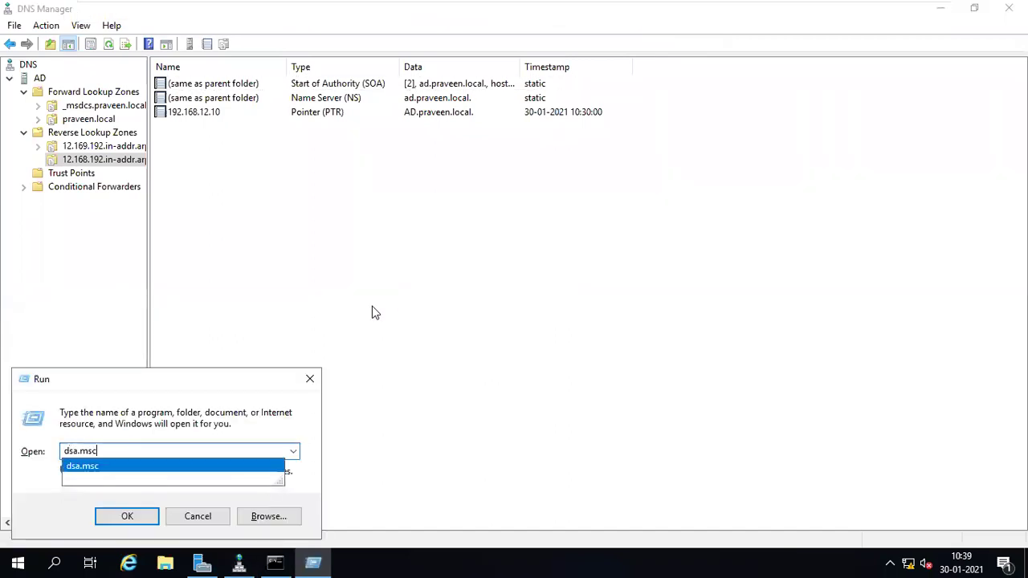
key(Return)
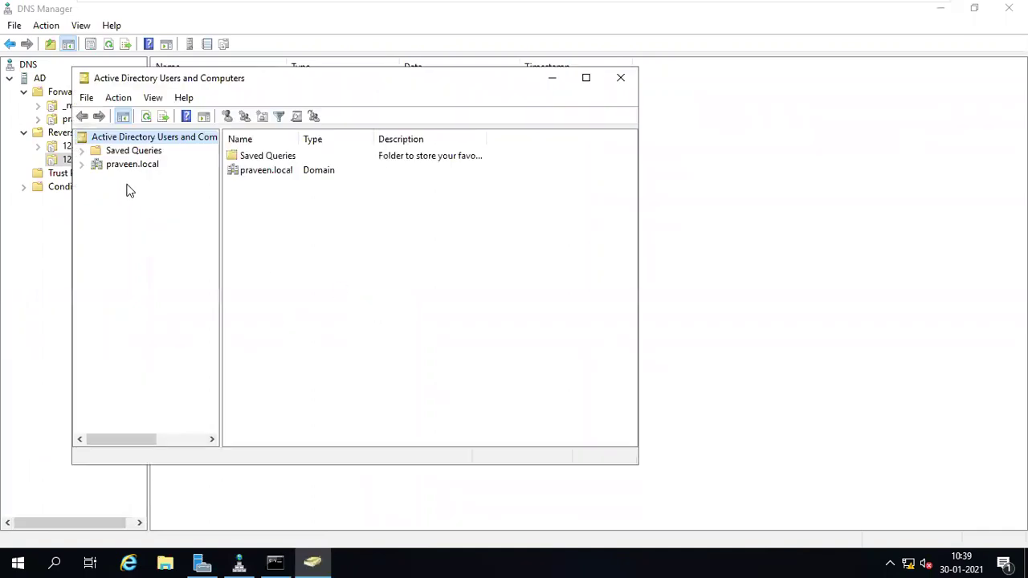
- Create an organizational unit named sccm under praveen.local
click(81, 164)
right_click(116, 165)
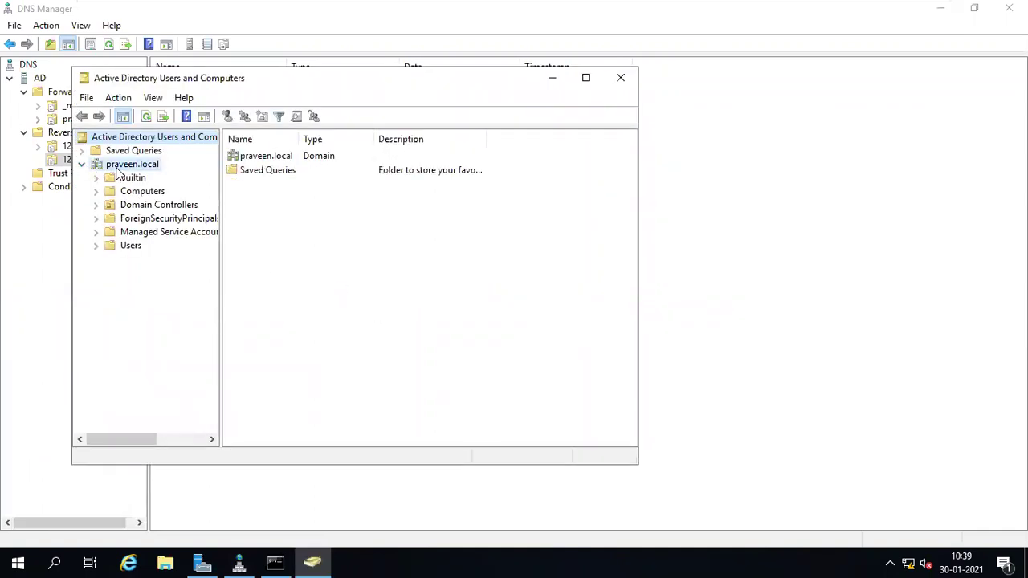
mouse_move(188, 285)
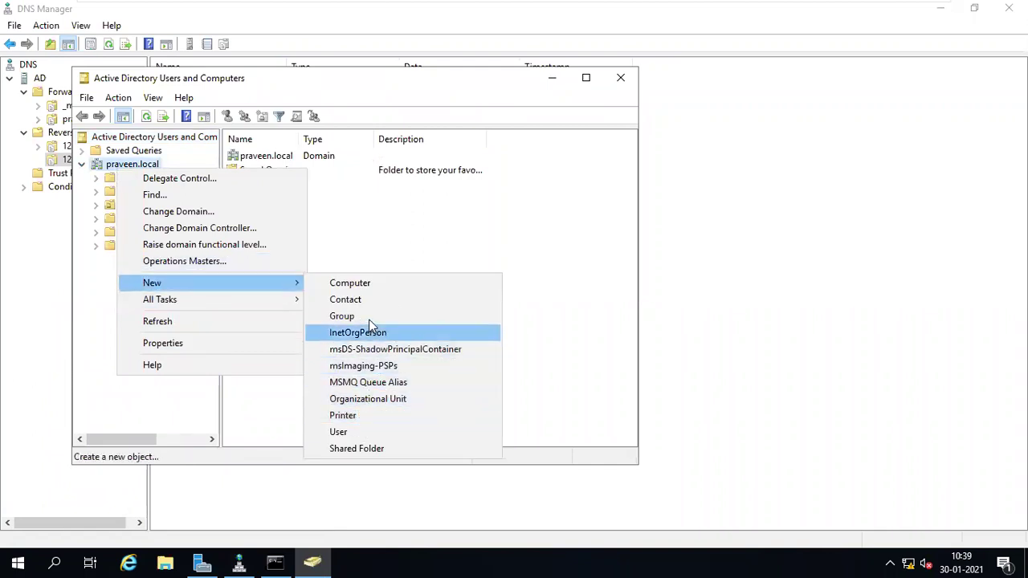
click(372, 401)
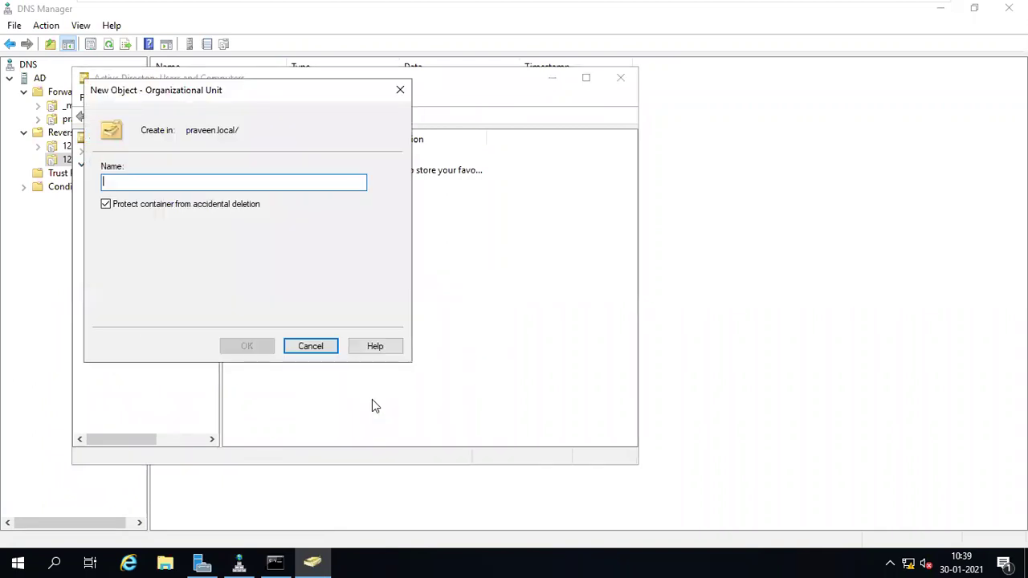
text(sccm)
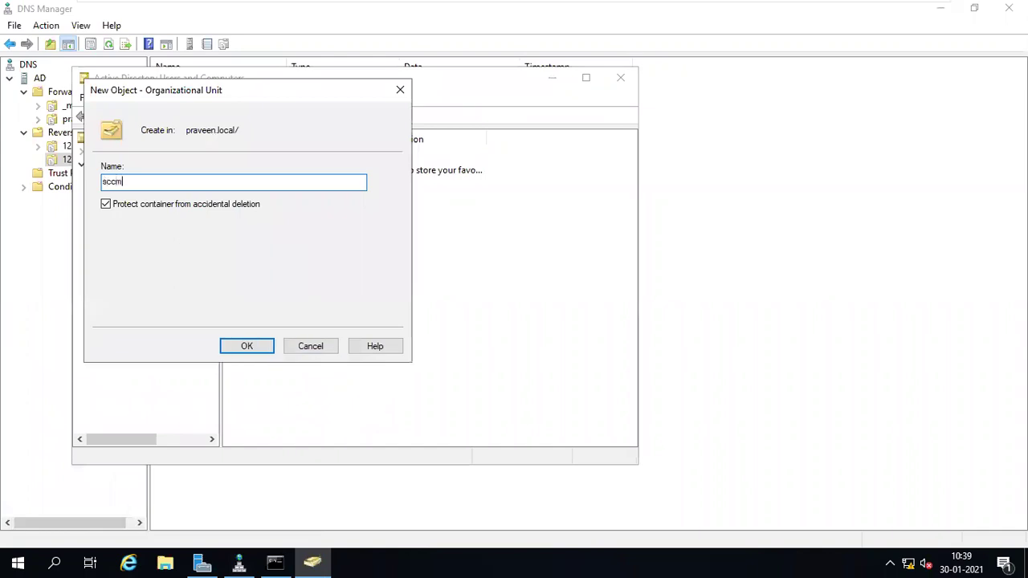
click(255, 351)
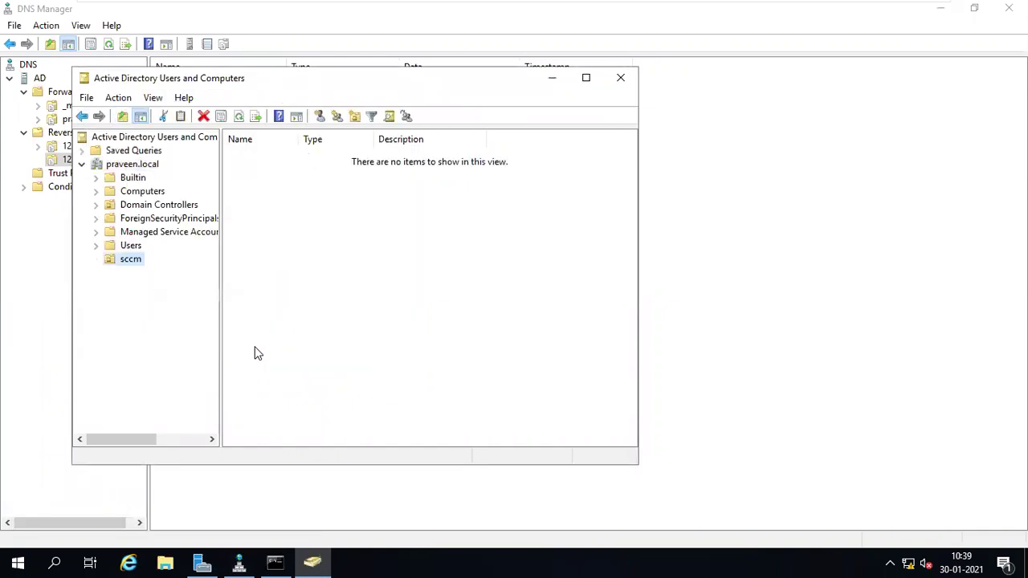
- Start a nested organizational unit inside sccm, then cancel it
right_click(131, 265)
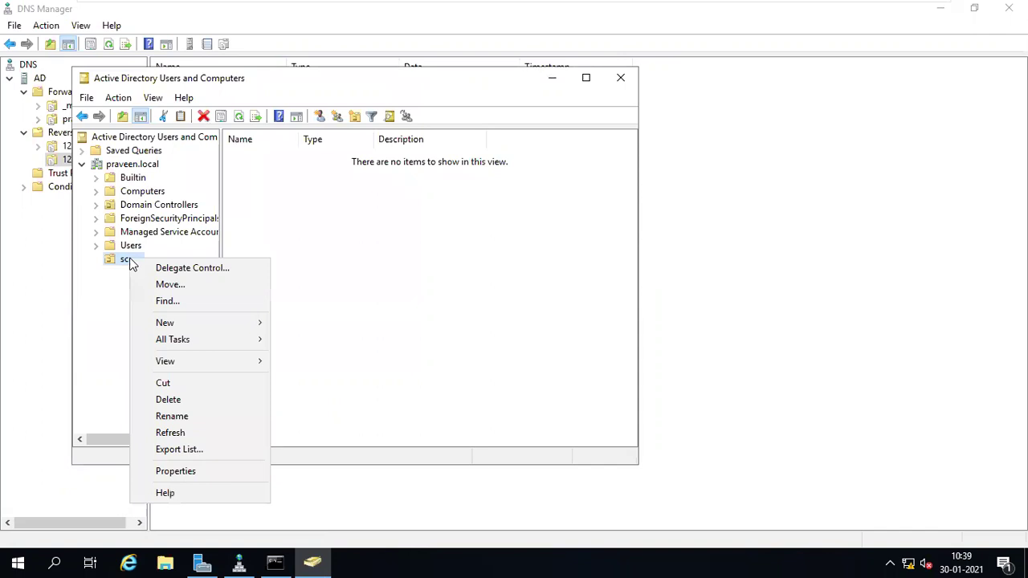
mouse_move(202, 324)
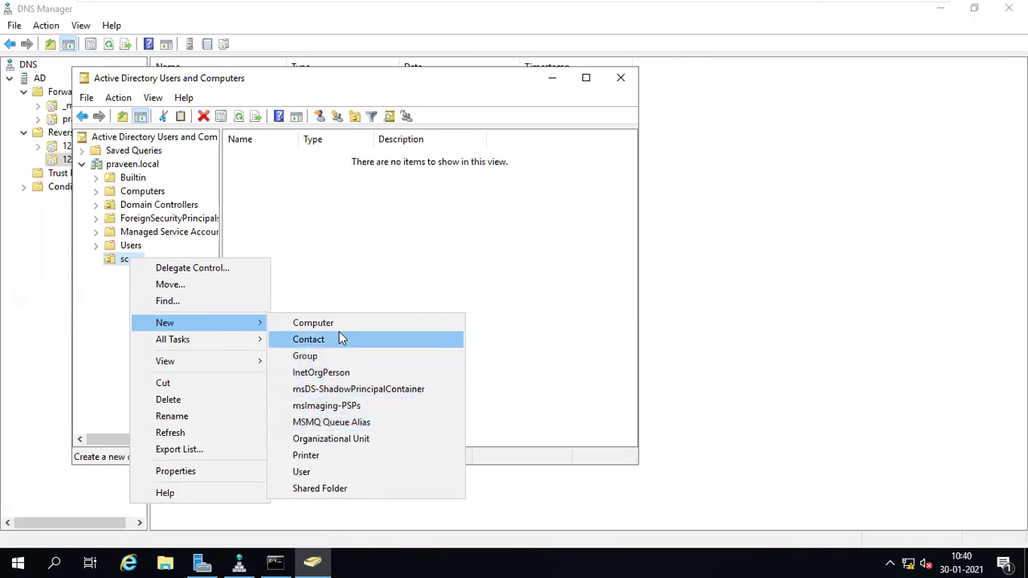
click(342, 440)
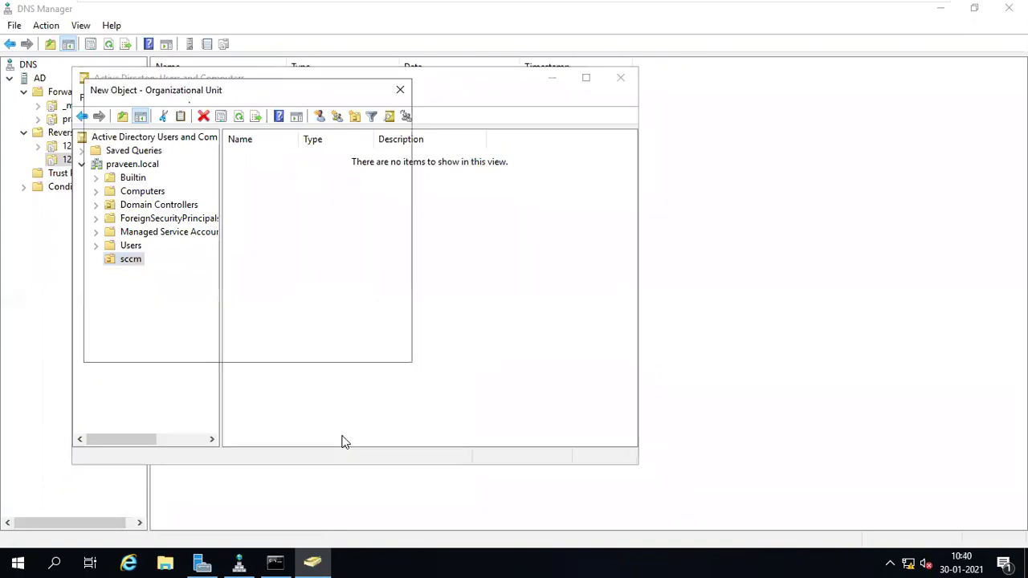
text(Admi)
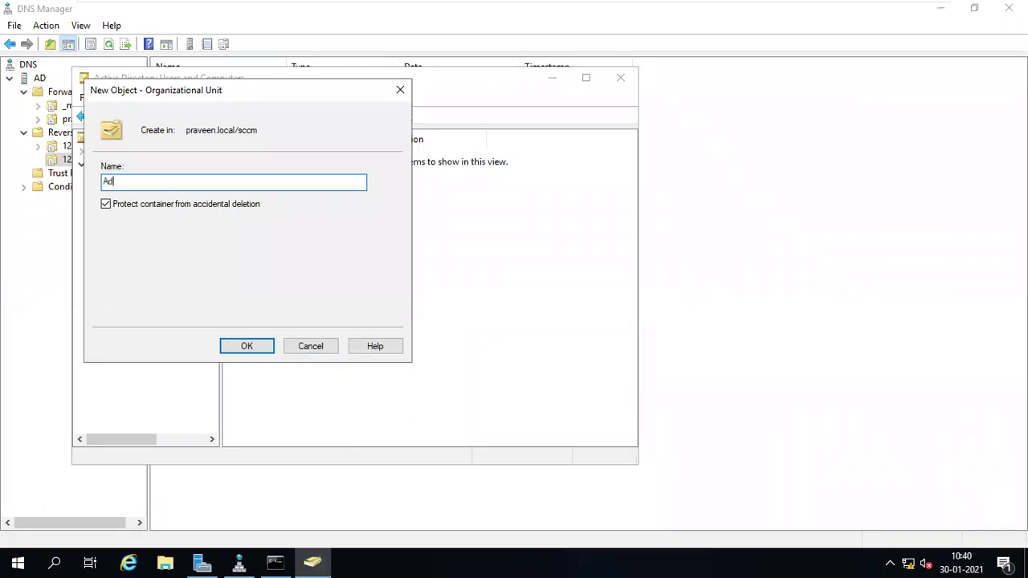
key(BackSpace)
key(BackSpace)
key(BackSpace)
key(BackSpace)
key(Escape)
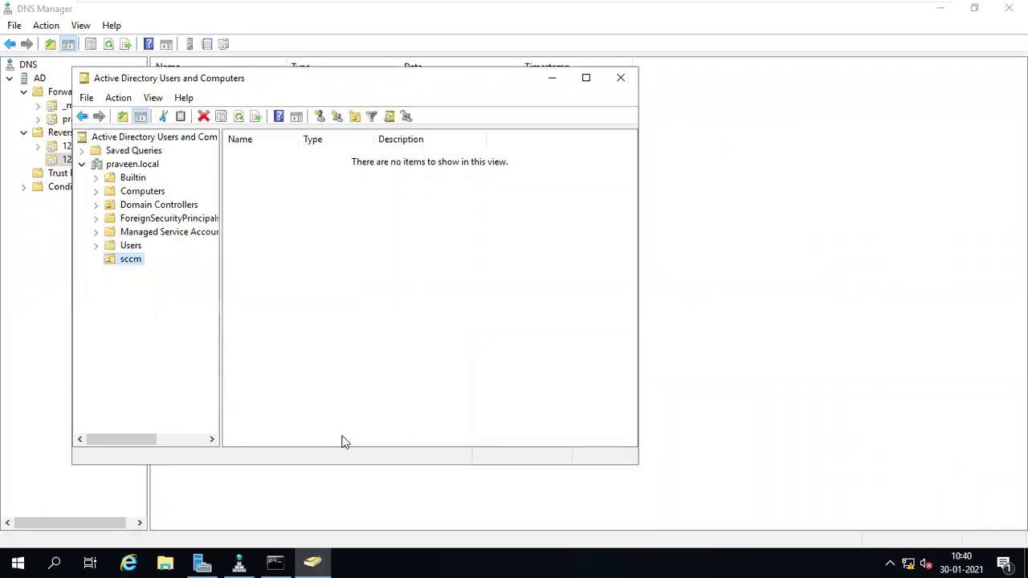
- Begin creating a new user in the sccm OU
right_click(342, 229)
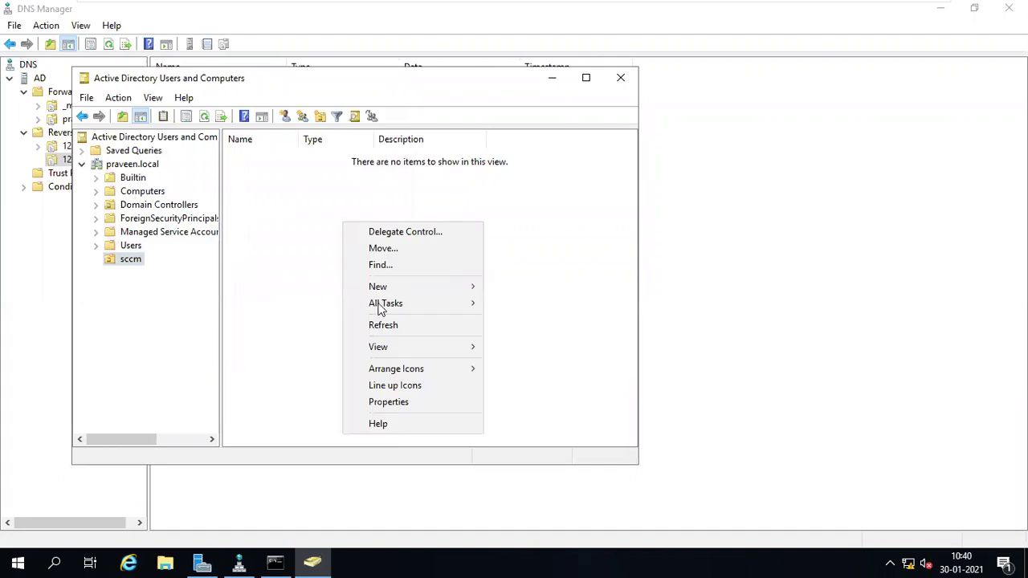
mouse_move(396, 348)
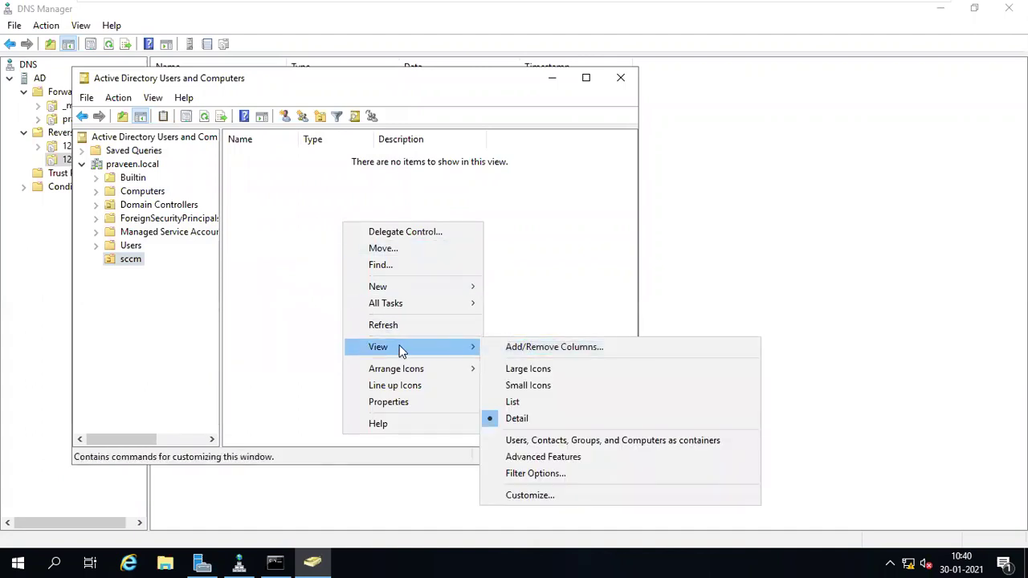
click(131, 262)
right_click(131, 262)
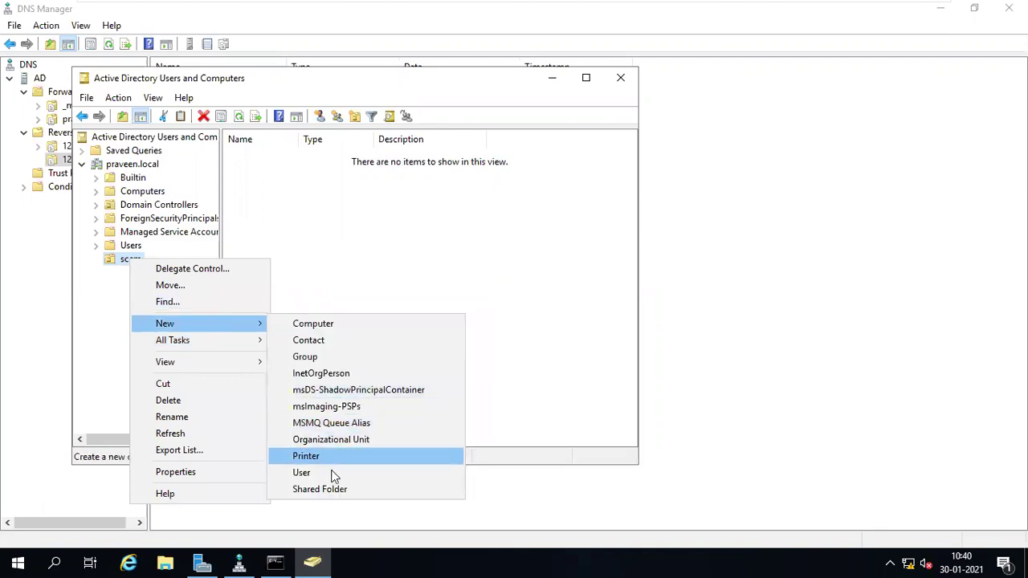
click(325, 475)
- Enter sccmadmin as the new user's name and logon name
text(sc)
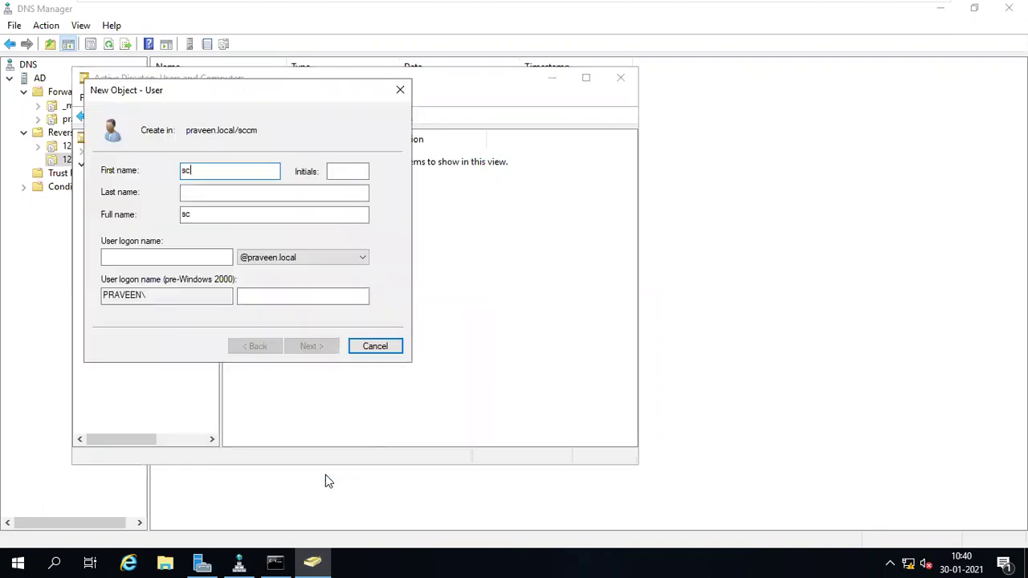
text(cmadmin)
key(Tab)
key(Tab)
key(Tab)
key(Tab)
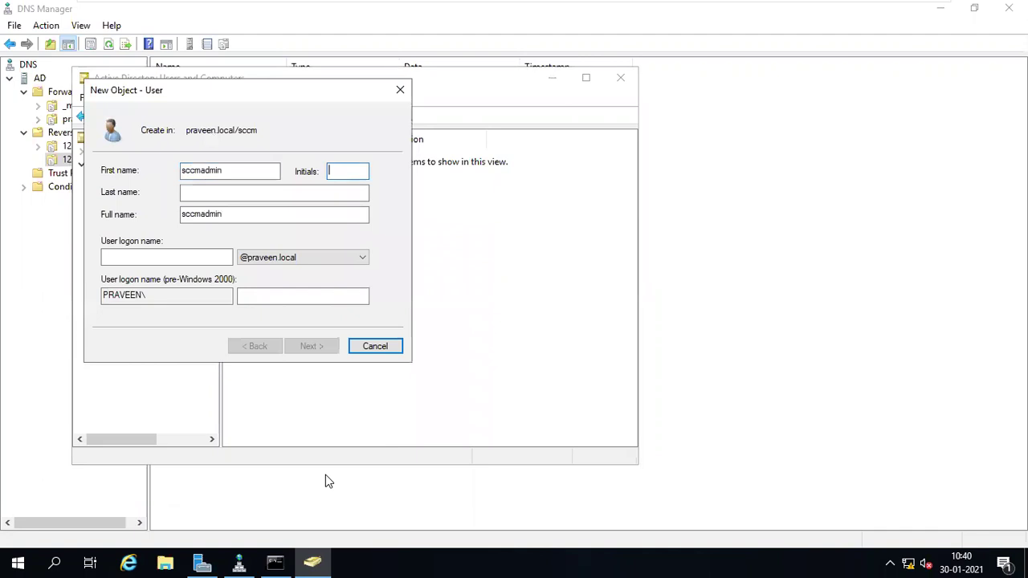
text(sccmad)
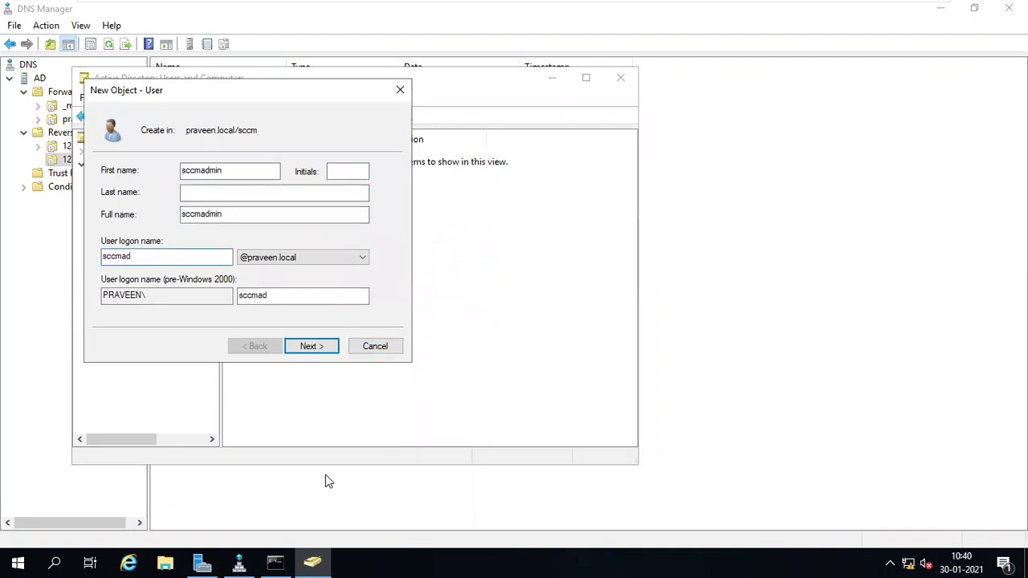
key(BackSpace)
text(dmin)
key(Return)
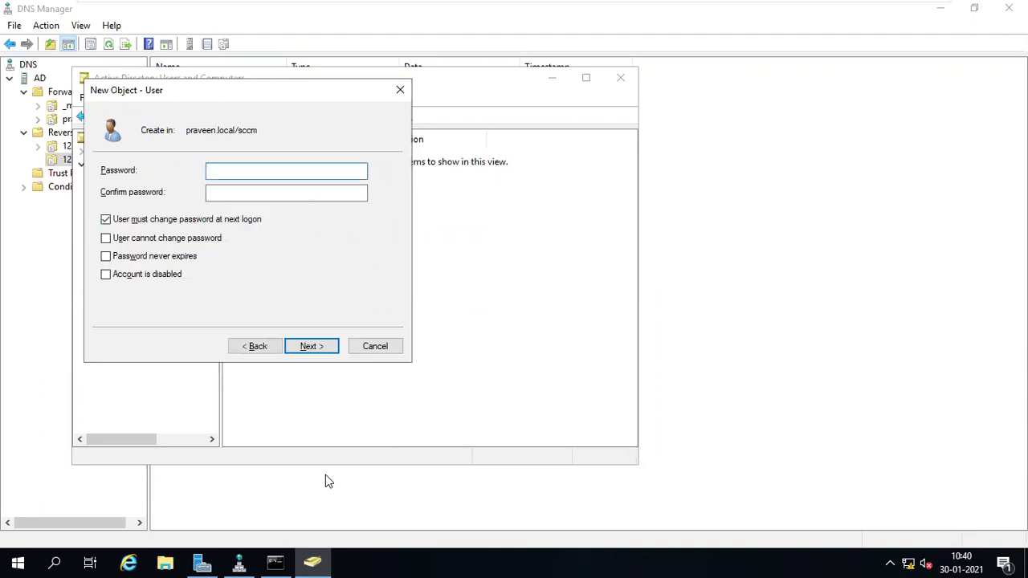
- Set the user's password, clear must-change, enable Password never expires, and finish
text(Password@1)
key(Tab)
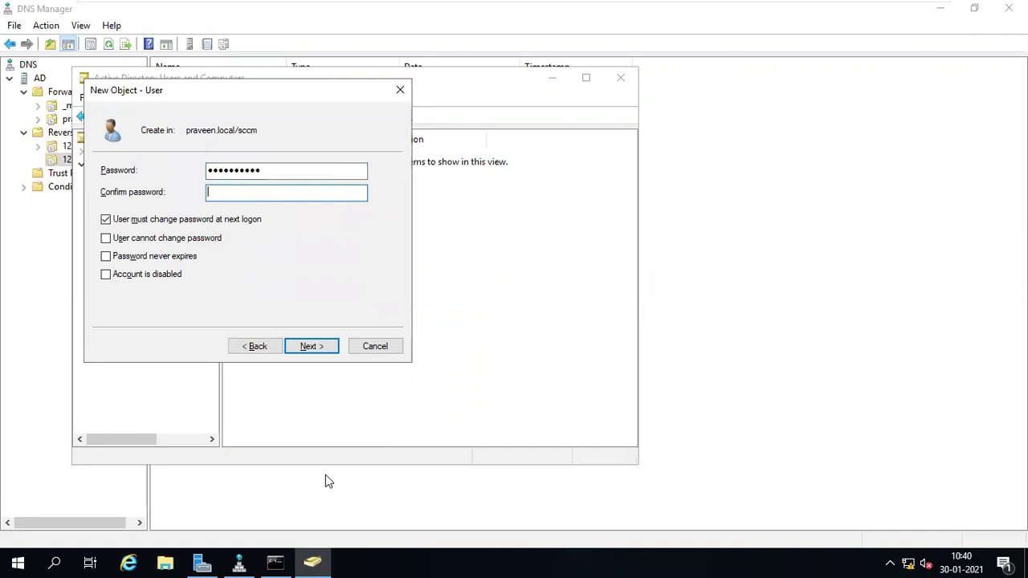
text(Passwor)
click(126, 221)
click(127, 257)
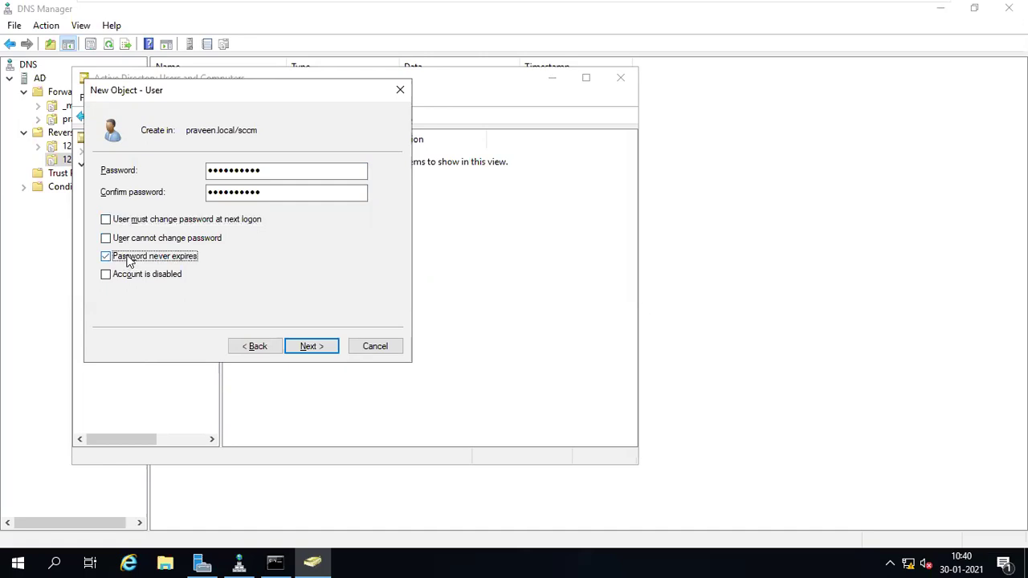
click(311, 347)
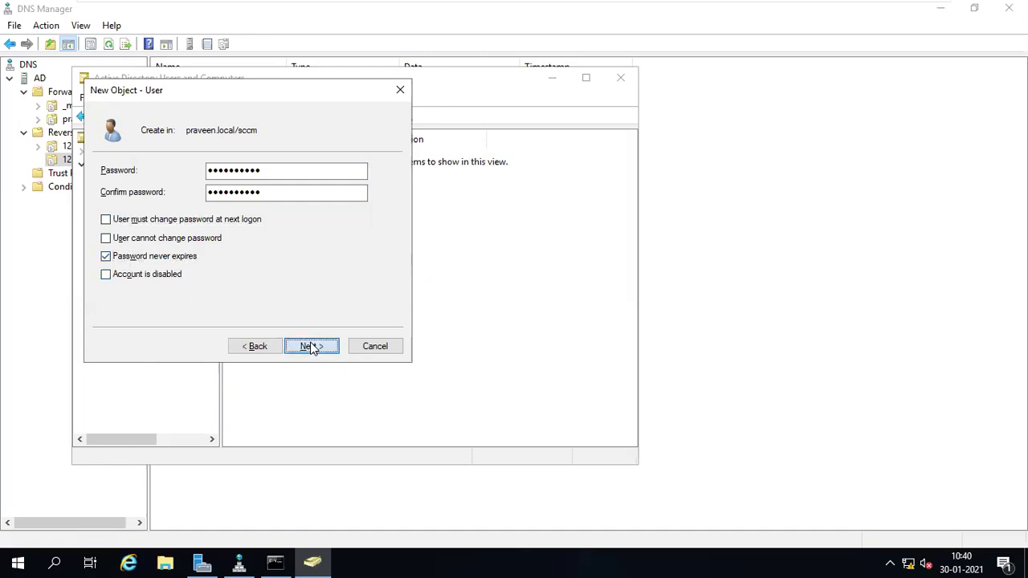
click(259, 348)
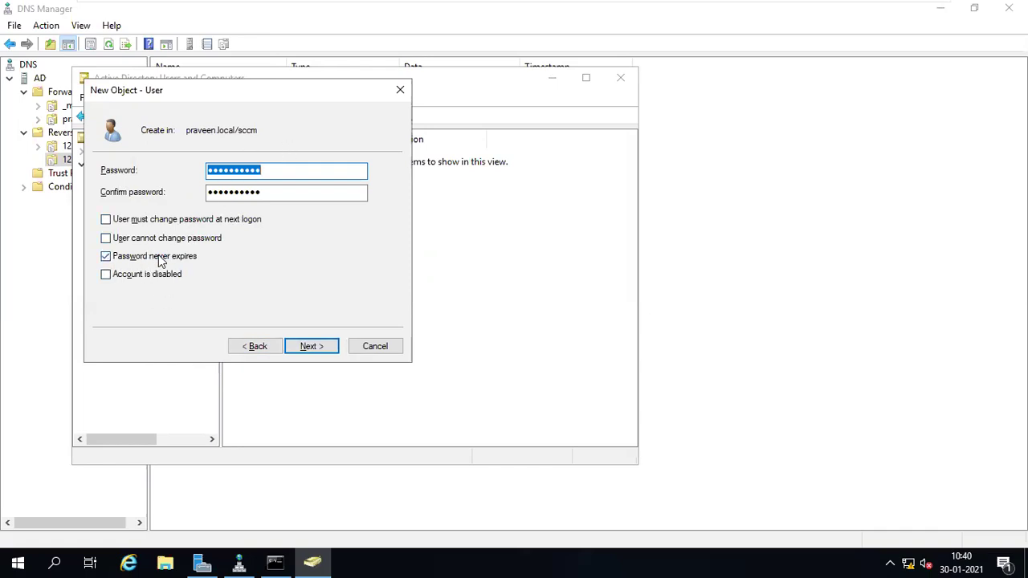
click(309, 347)
click(308, 347)
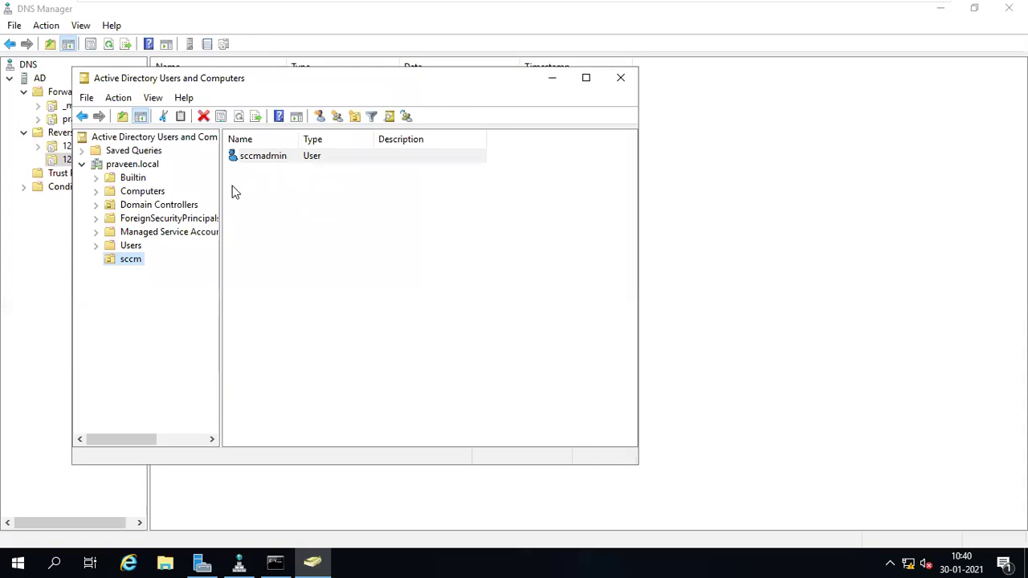
- Switch to the SCCM virtual machine's sign-in screen
mouse_move(666, 12)
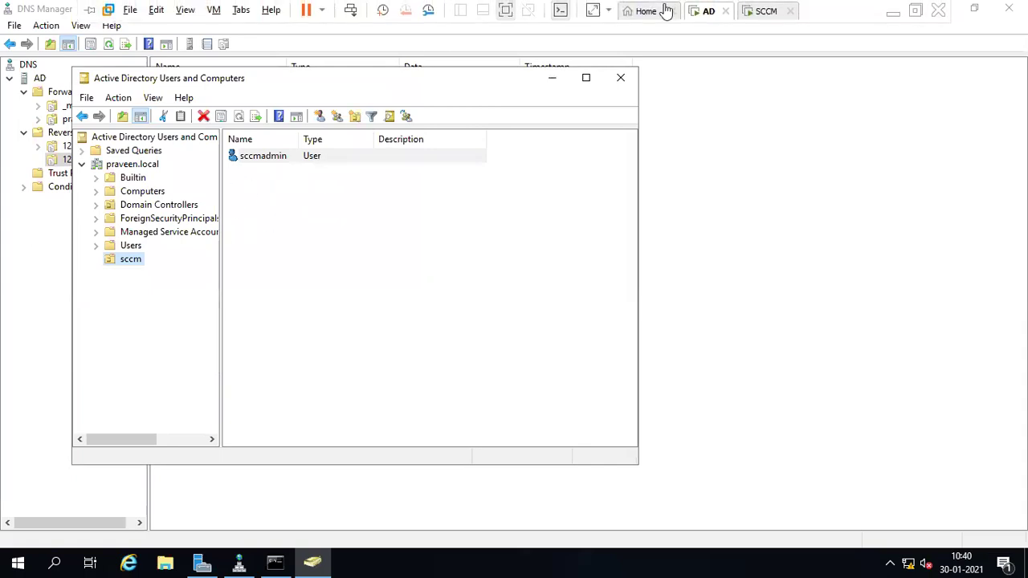
click(766, 11)
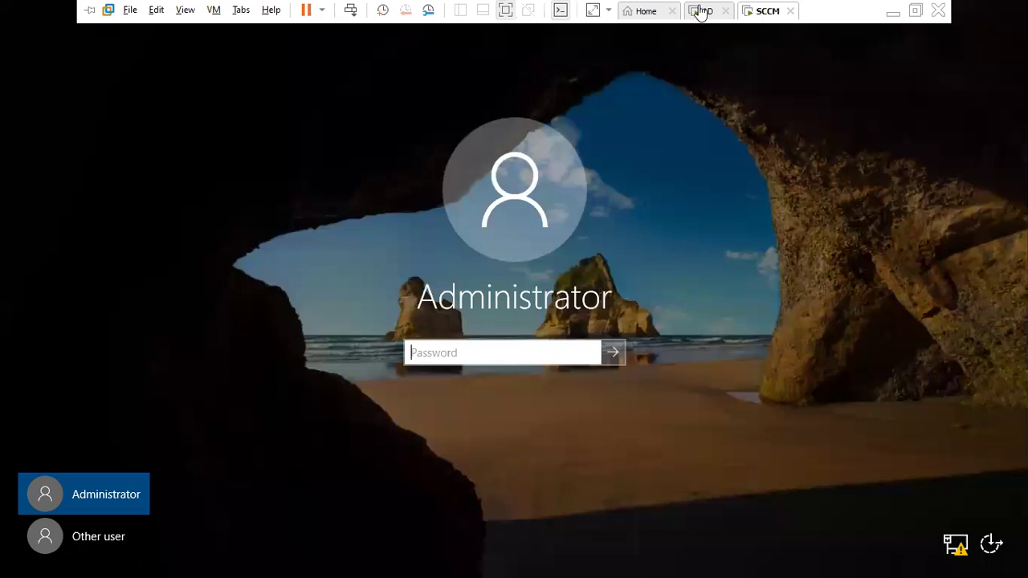
click(434, 349)
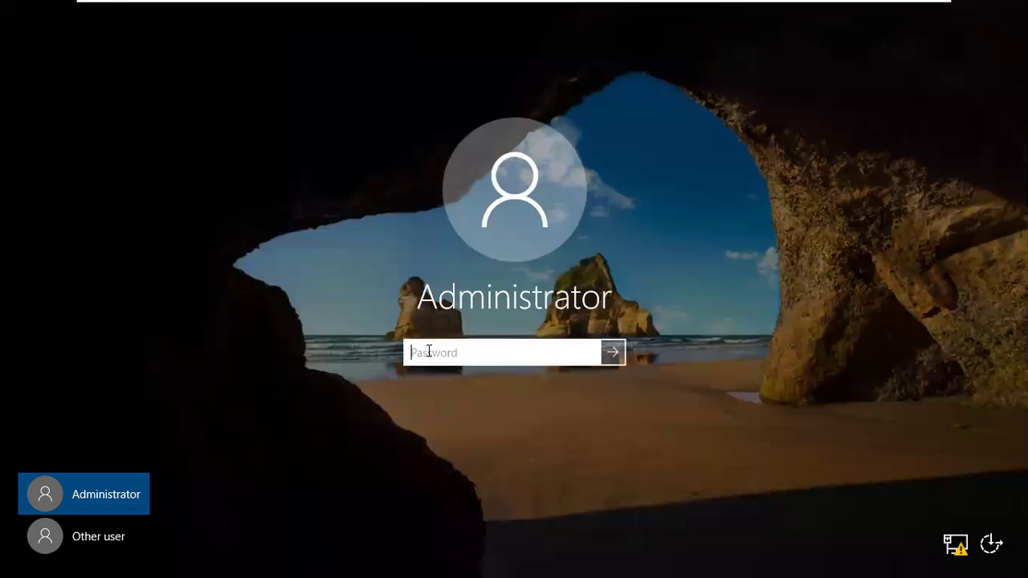
text(P)
key(BackSpace)
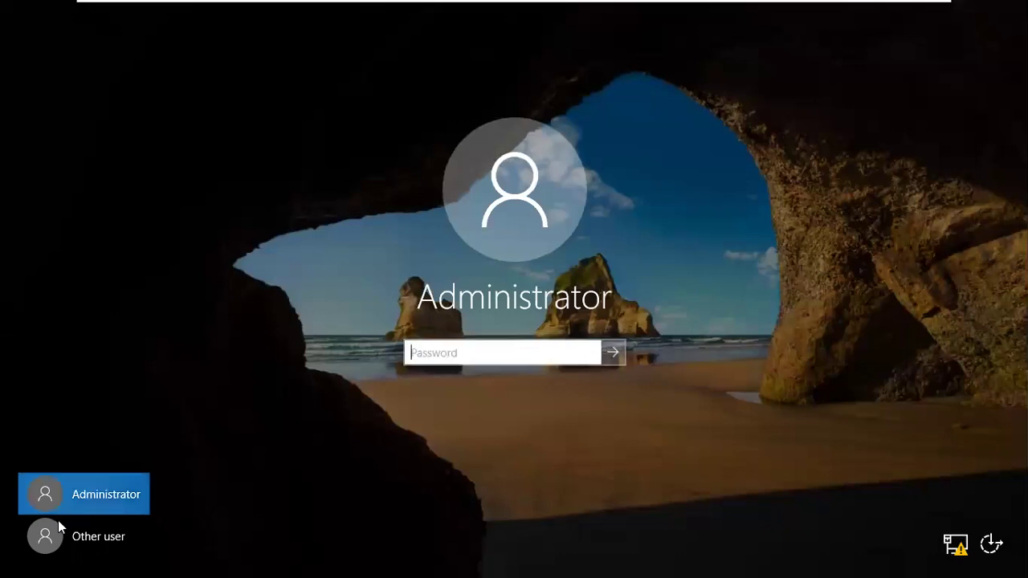
- Sign in to the SCCM VM as sccmadmin with its password
click(84, 538)
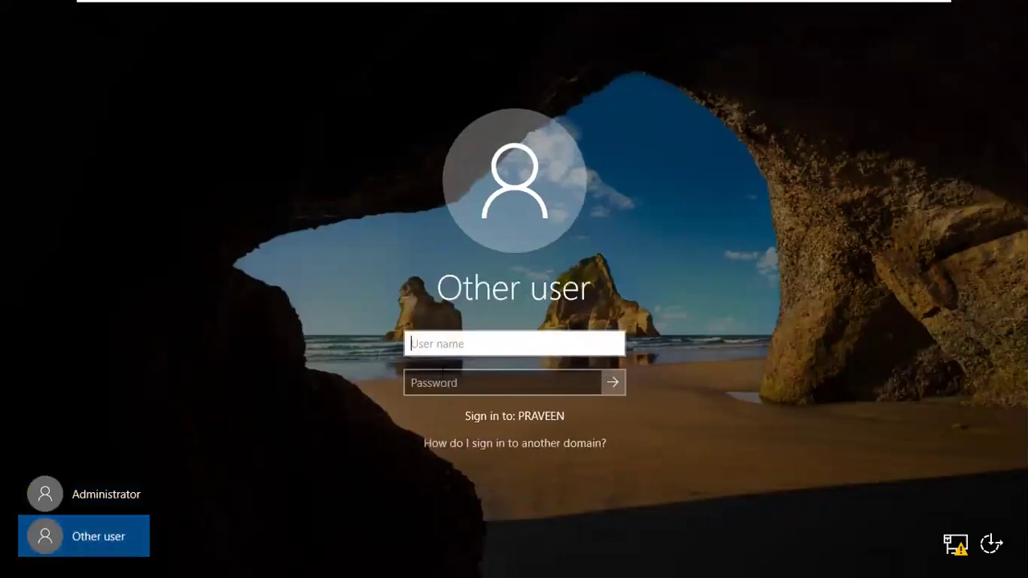
text(sccmadmin)
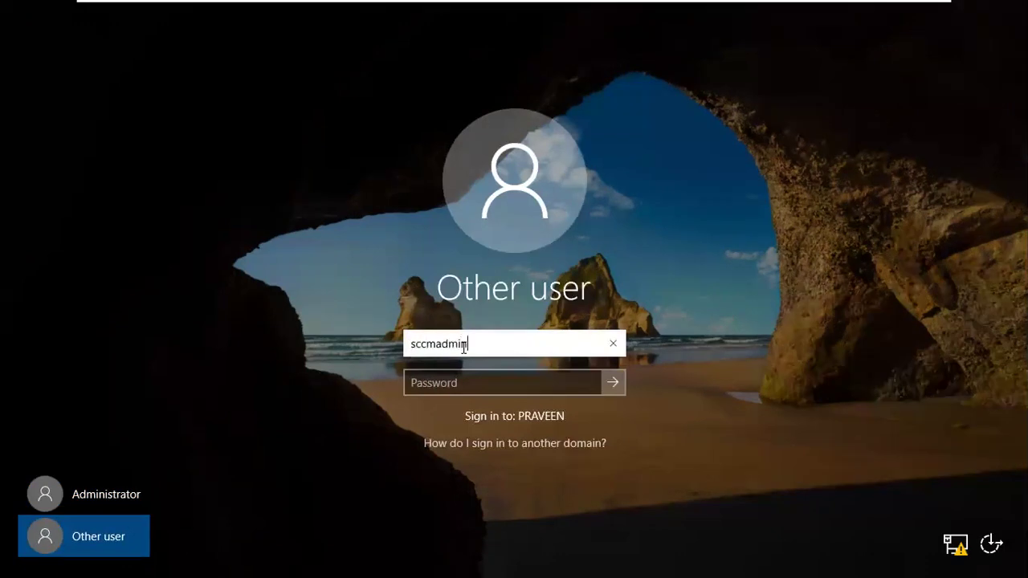
key(Tab)
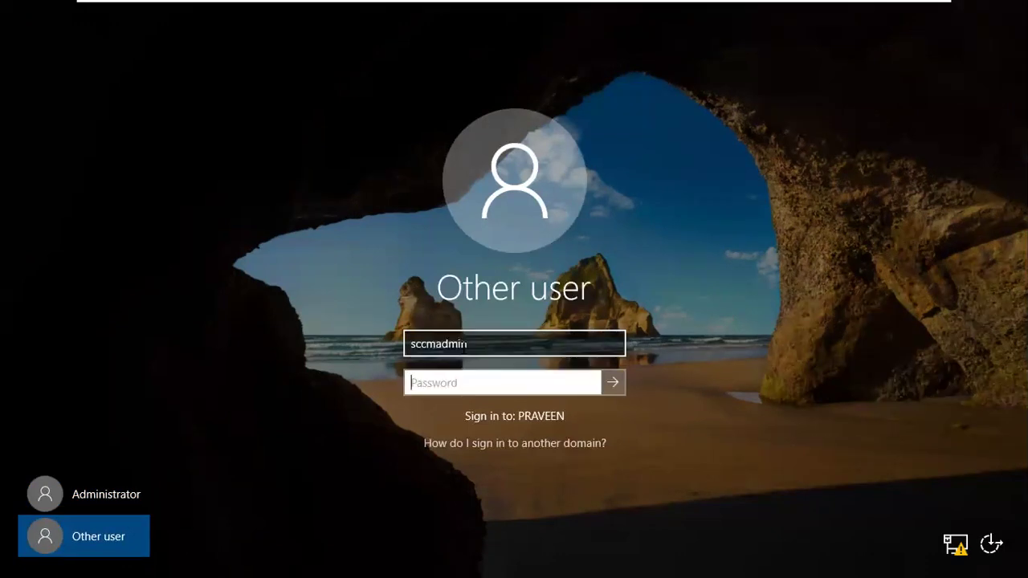
text(**********)
key(Return)
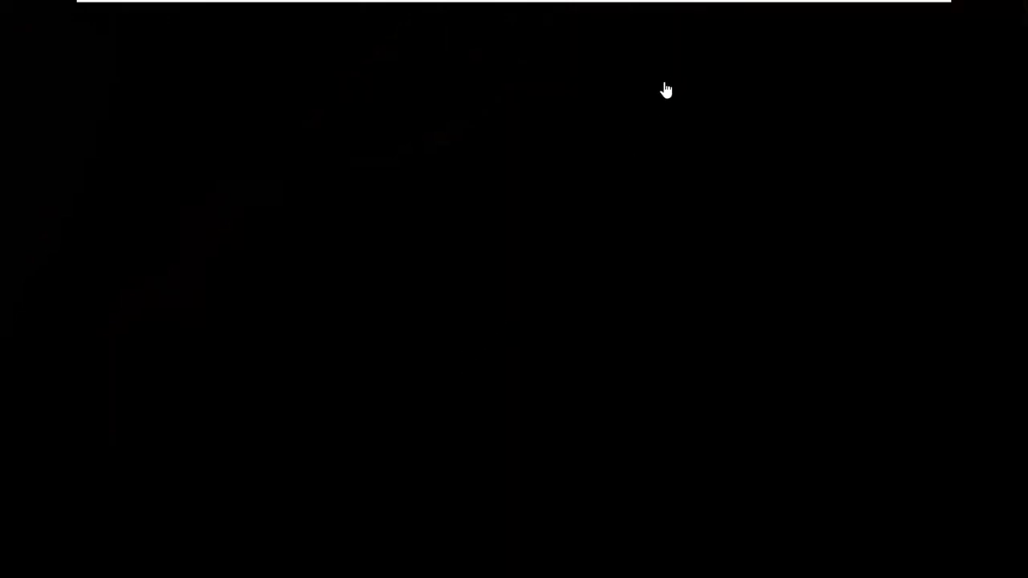
mouse_move(716, 7)
mouse_move(655, 7)
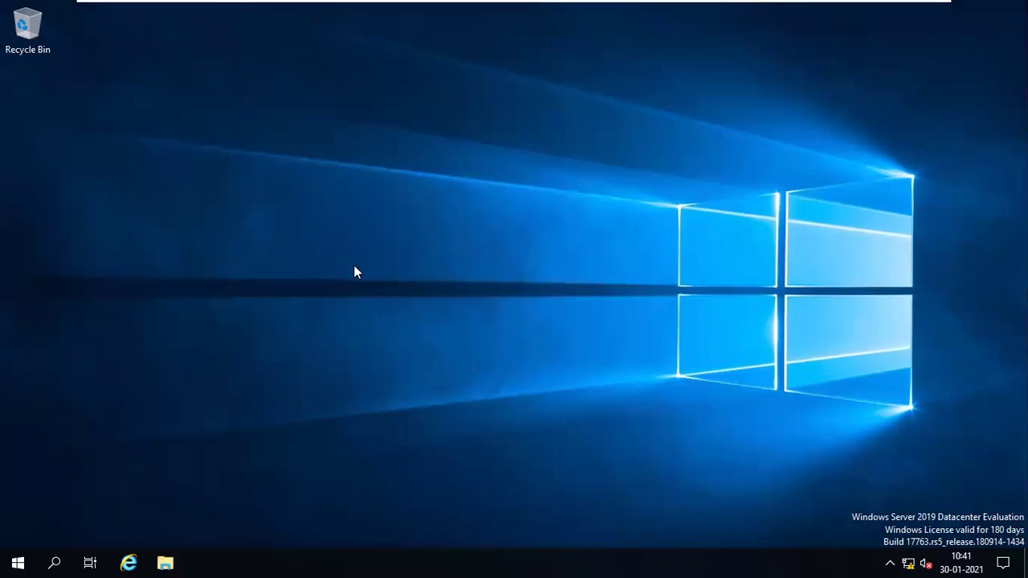
- Run lusrmgr.msc on the SCCM VM to open Local Users and Groups
right_click(12, 560)
mouse_move(117, 534)
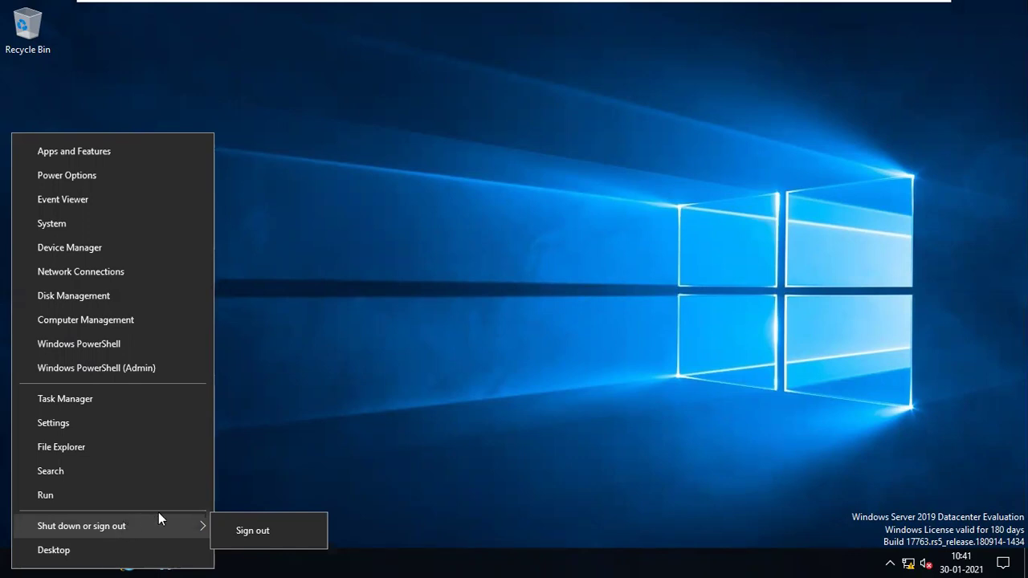
key(Return)
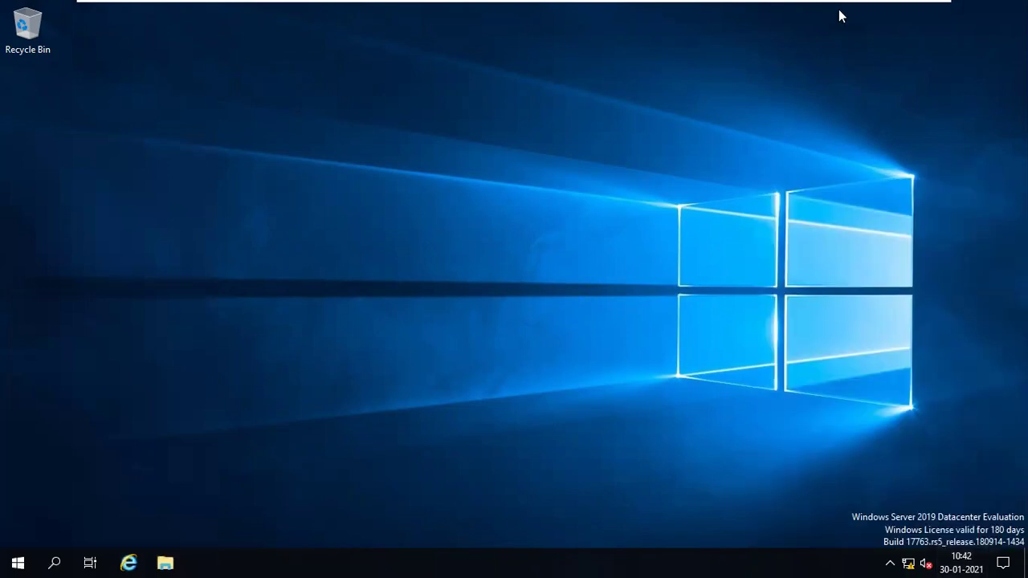
mouse_move(841, 6)
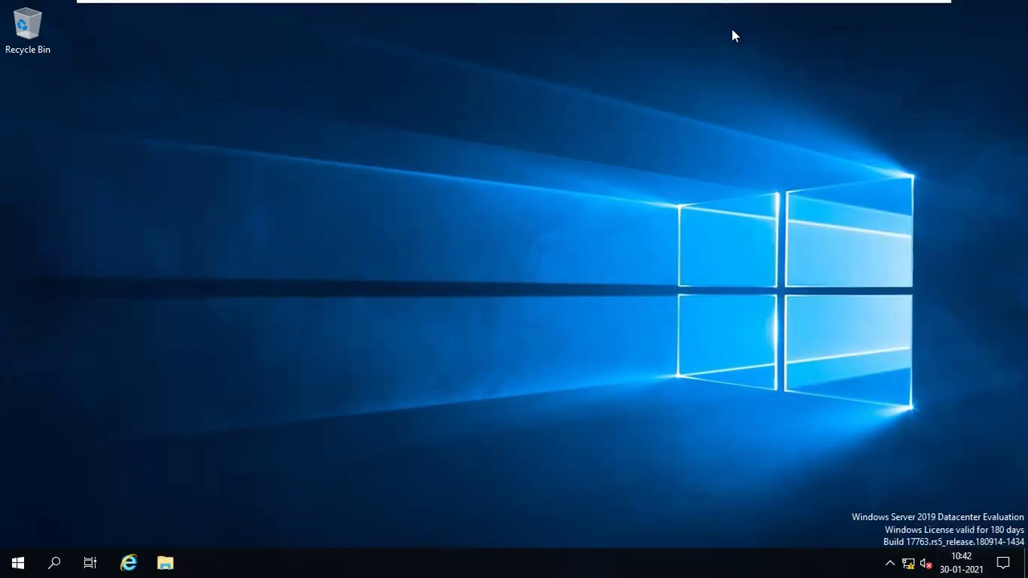
text(lusr)
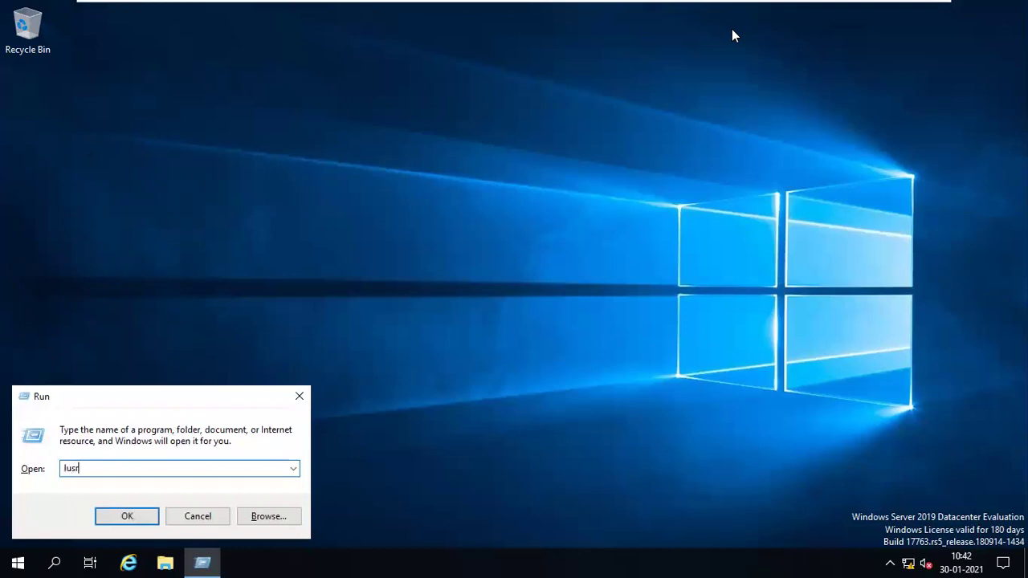
text(mgr.msc)
key(Return)
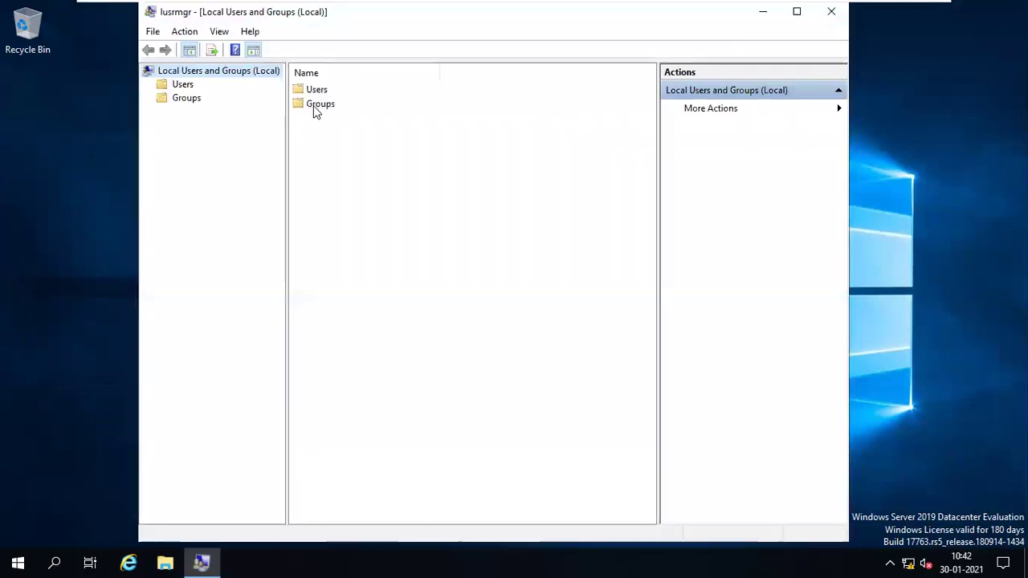
- Open the Administrators group's properties and highlight the Domain Admins member
click(315, 107)
double_click(315, 108)
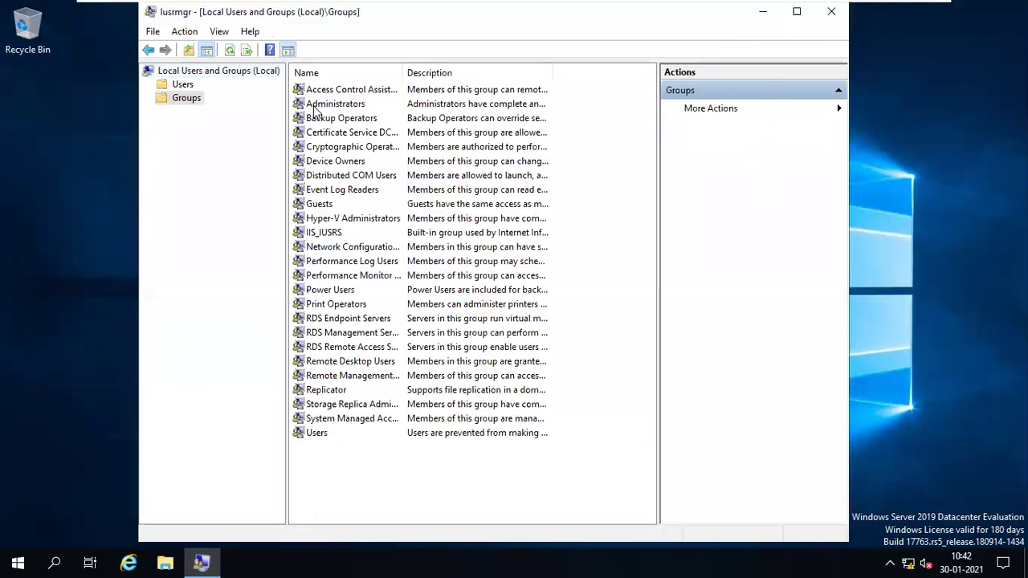
click(181, 85)
click(181, 100)
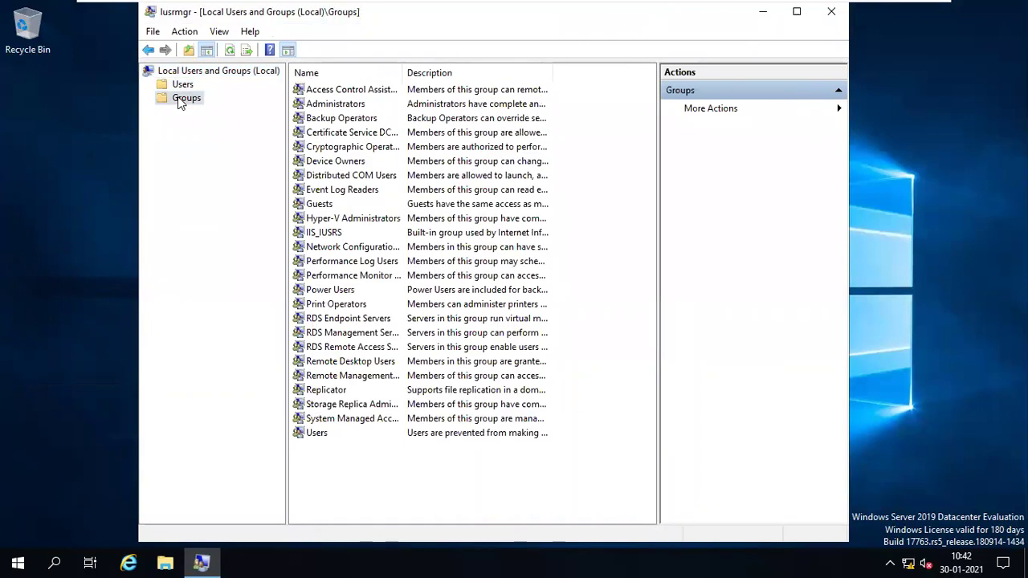
double_click(342, 105)
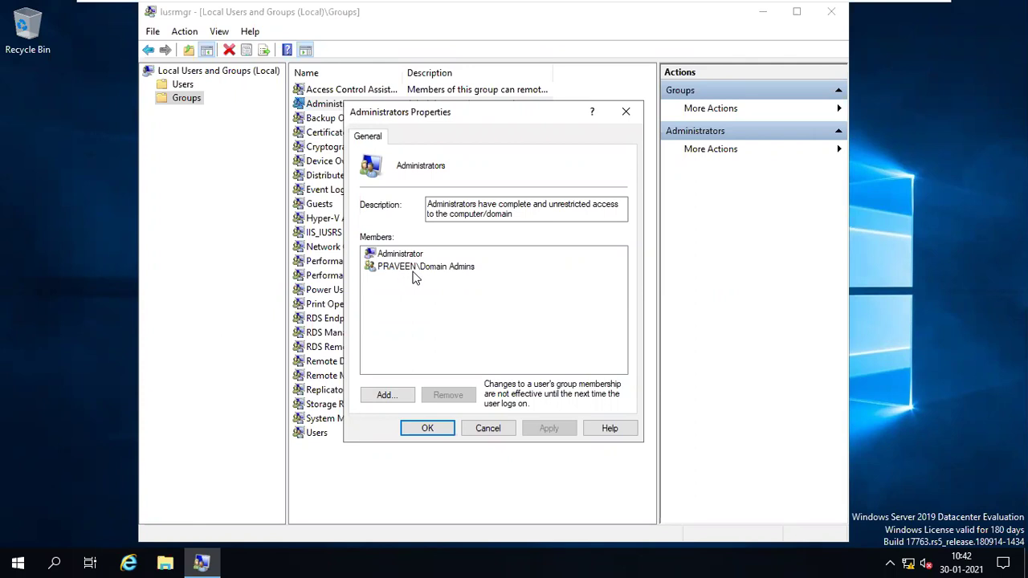
click(413, 272)
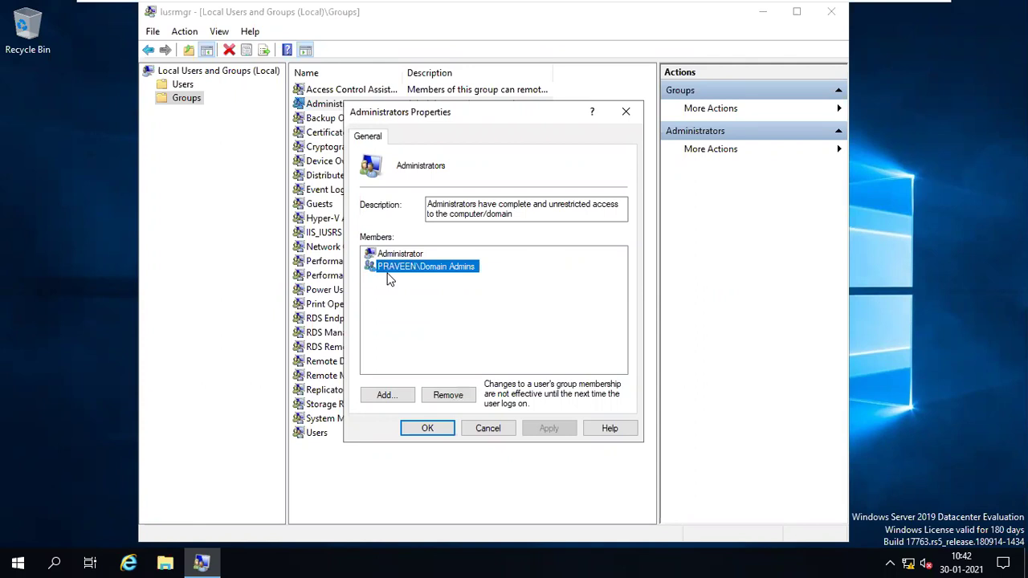
- Switch to the AD server's display
mouse_move(558, 7)
mouse_move(746, 5)
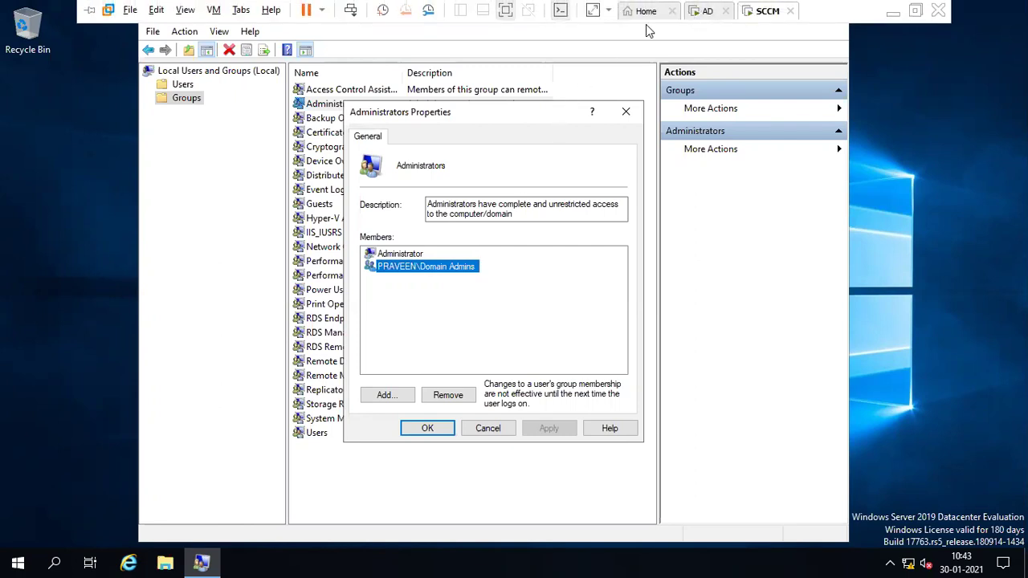
click(702, 9)
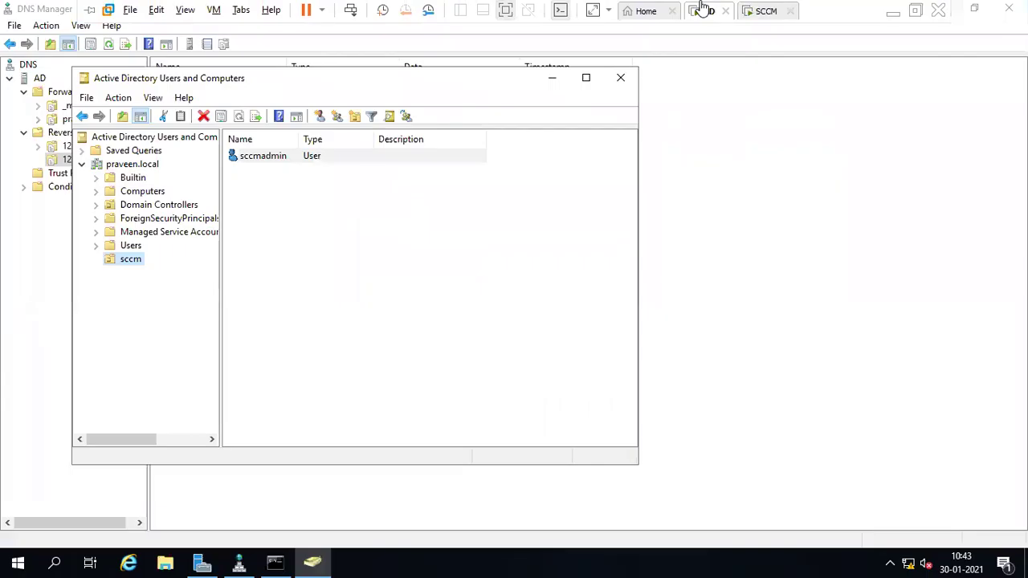
- Create the SCCM-ADMINS group in the sccm OU and open its properties
right_click(295, 237)
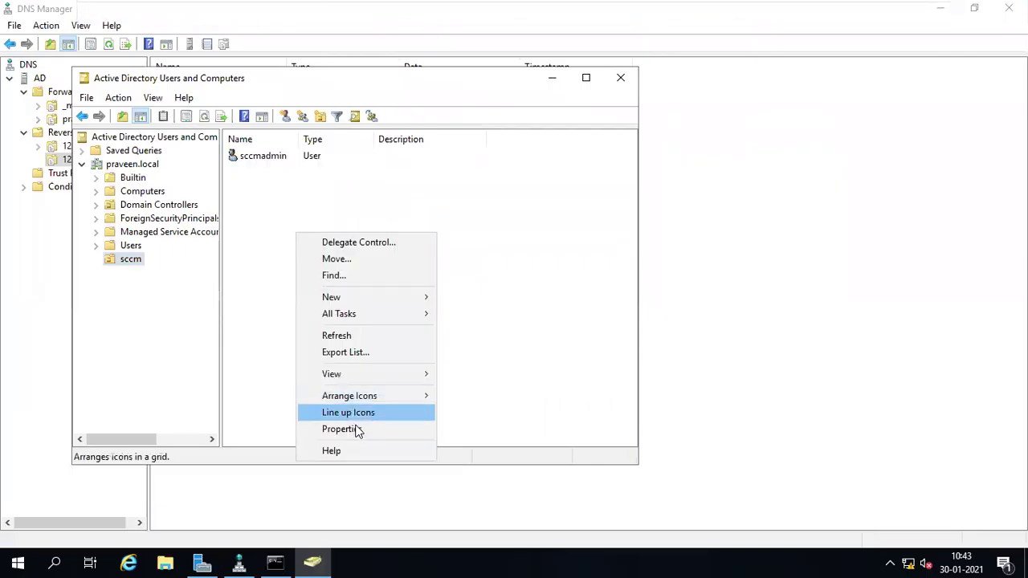
mouse_move(431, 301)
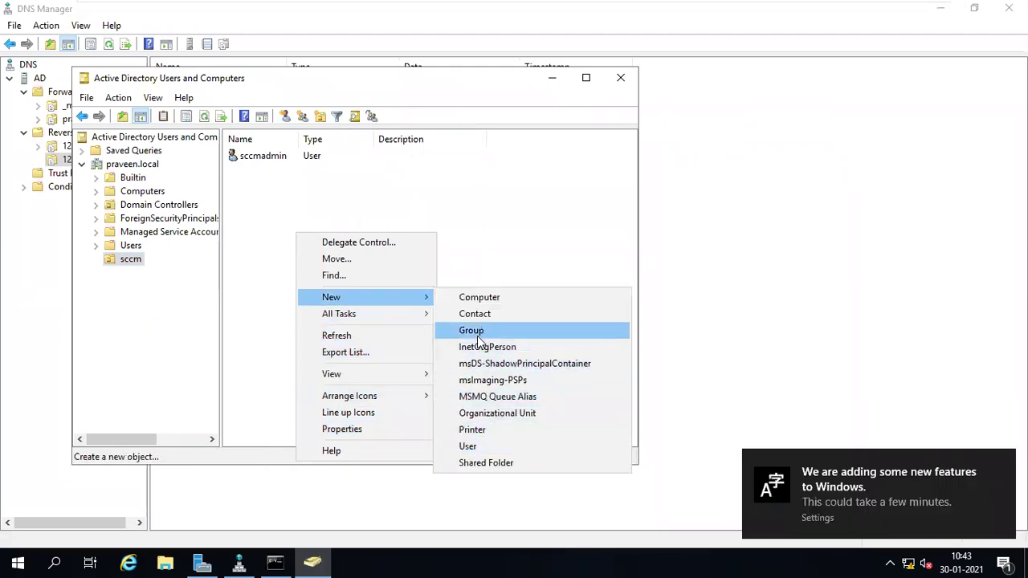
click(479, 332)
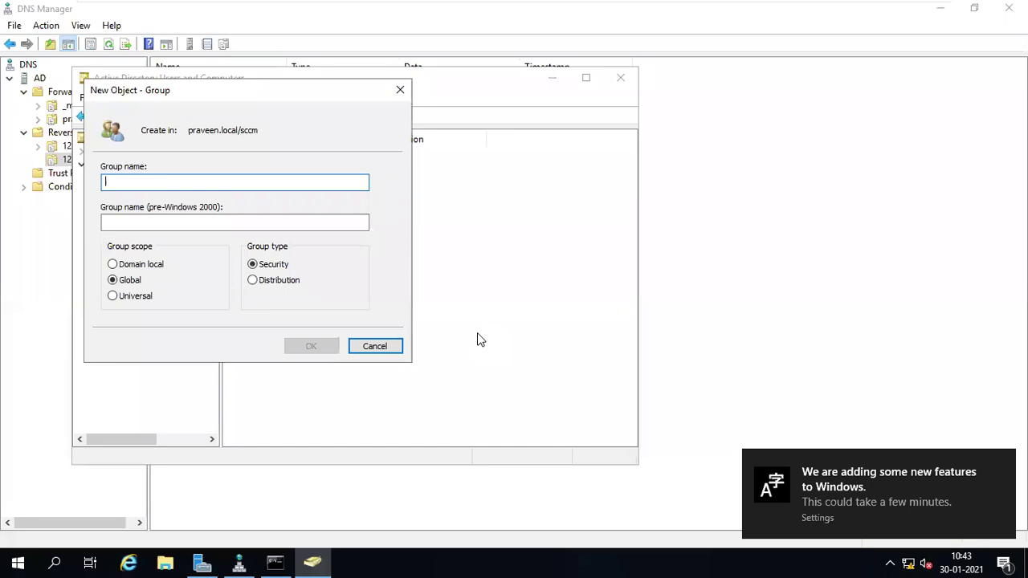
text(SCCM)
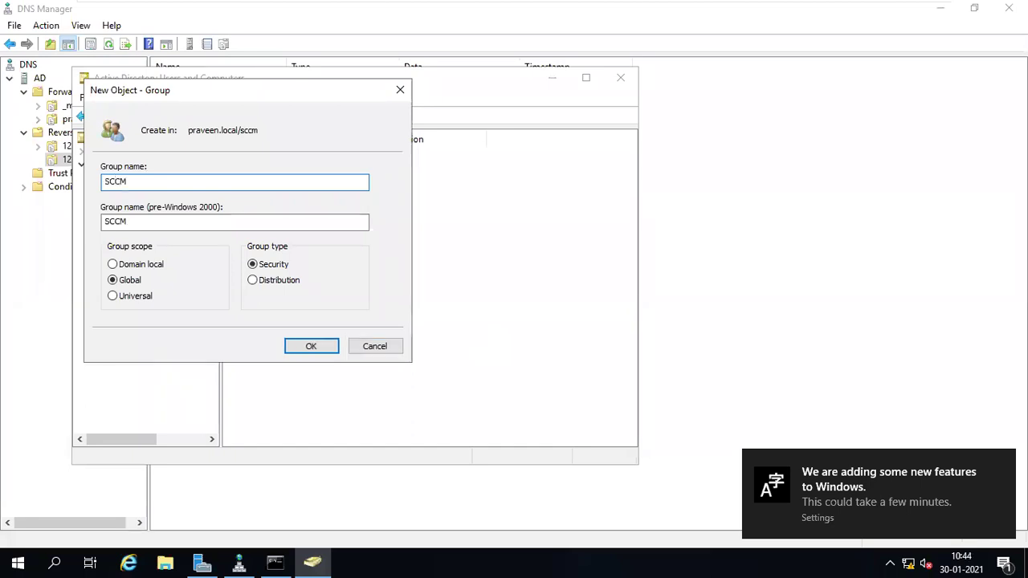
text(-ADMINS)
key(Return)
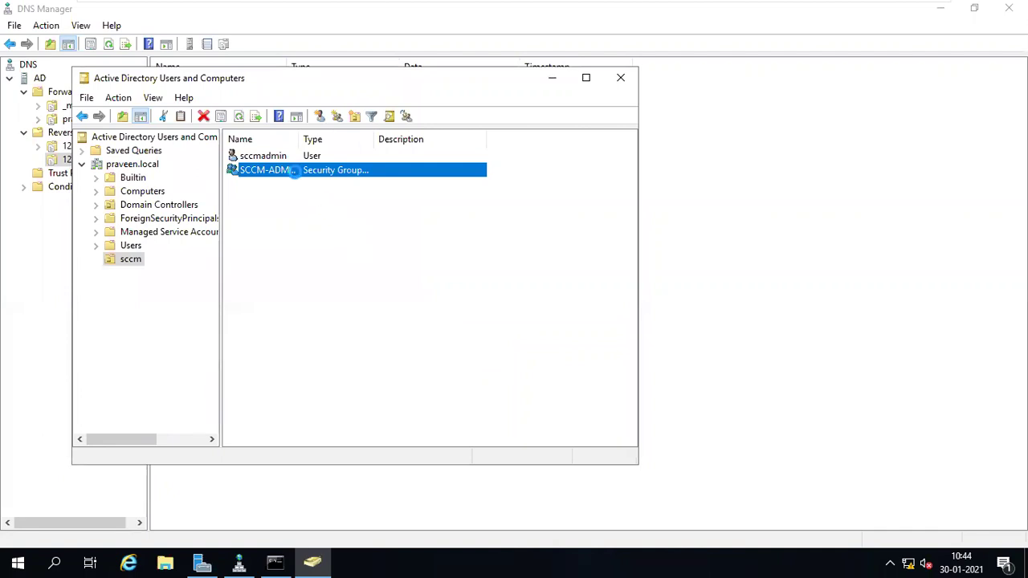
double_click(295, 170)
- Add sccmadmin as a member of SCCM-ADMINS
click(271, 133)
click(253, 377)
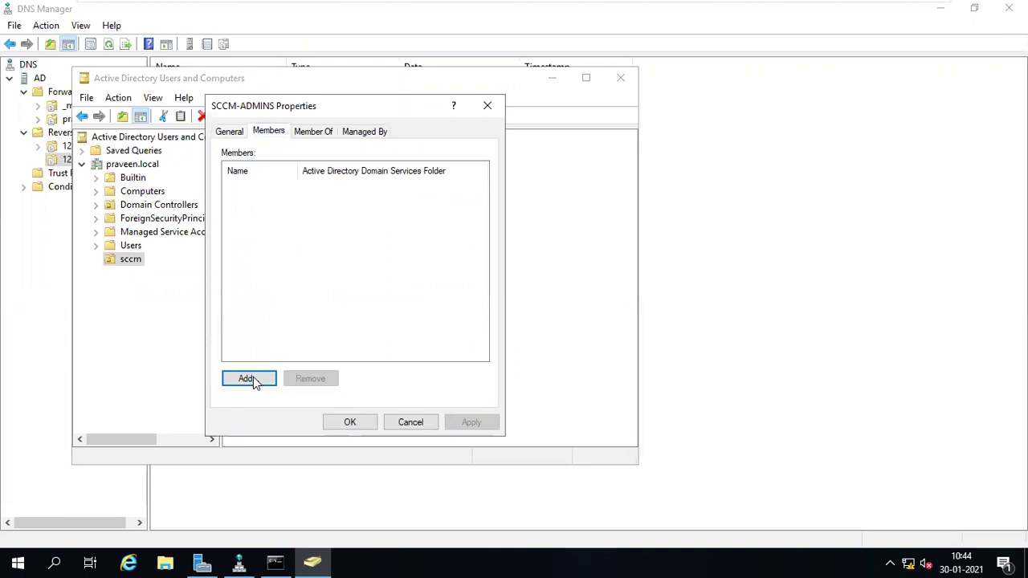
text(SCC)
click(501, 251)
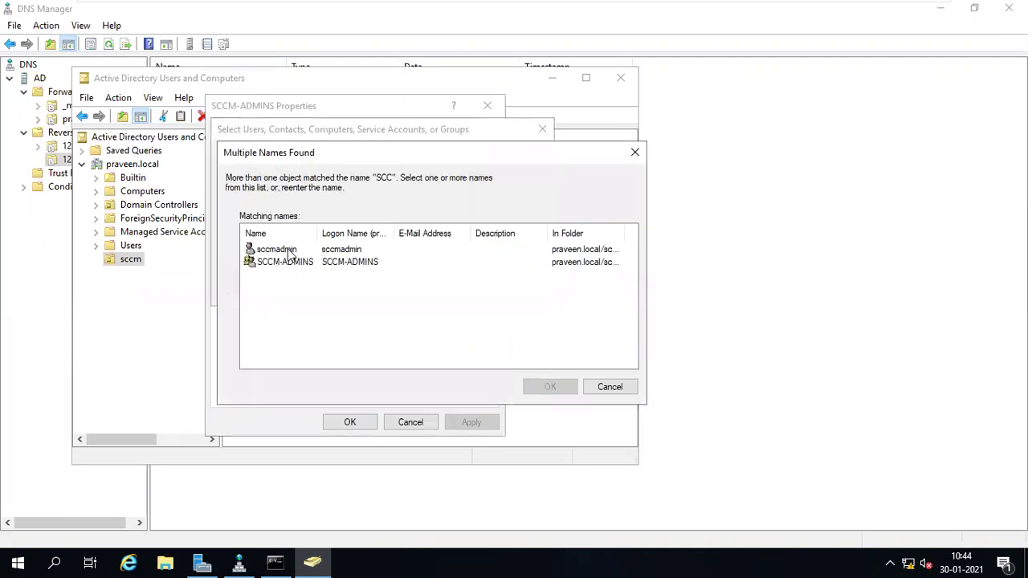
double_click(290, 254)
click(463, 296)
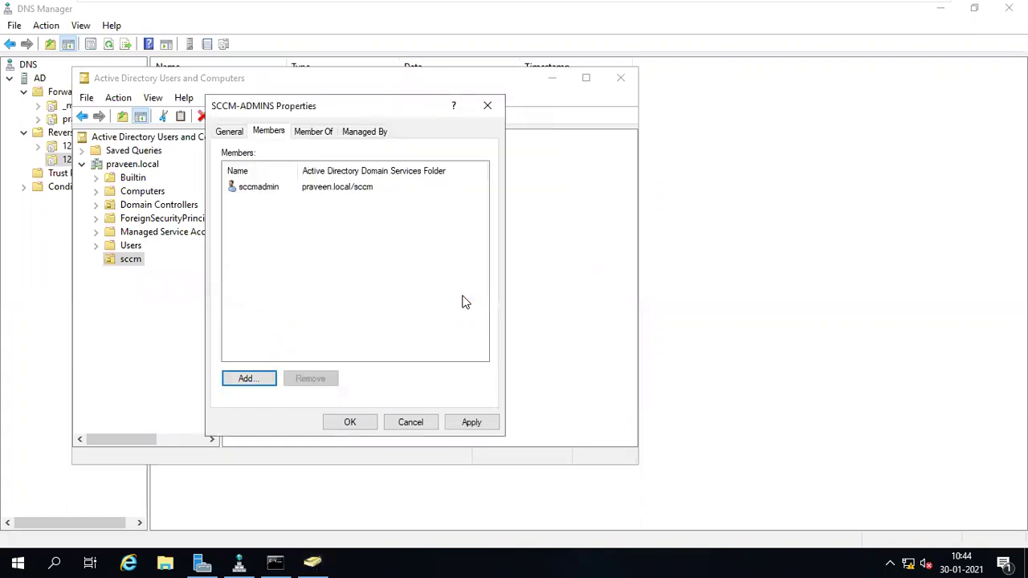
click(349, 423)
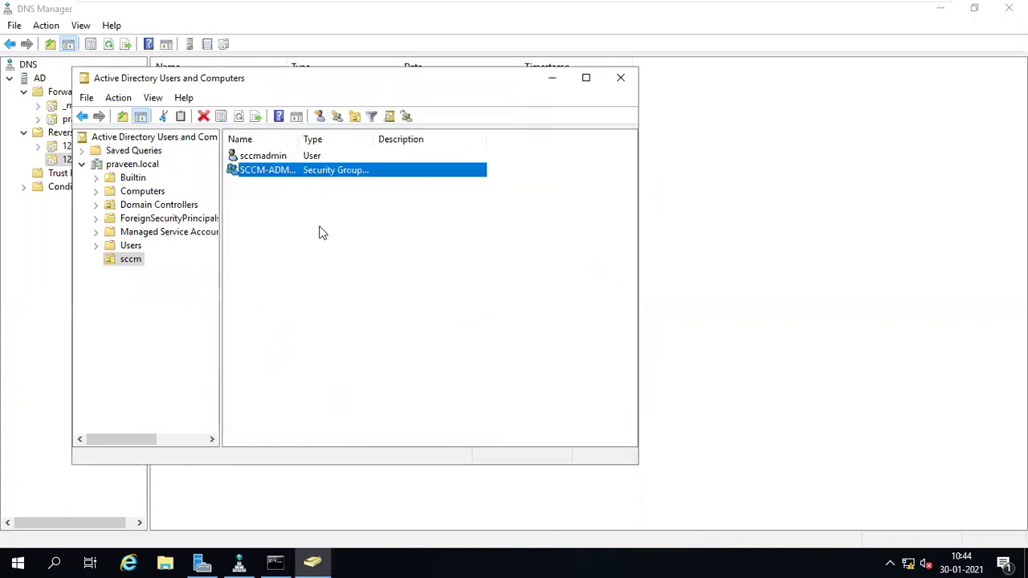
- Widen the Name column, then return to the SCCM server's display
drag(298, 140, 358, 141)
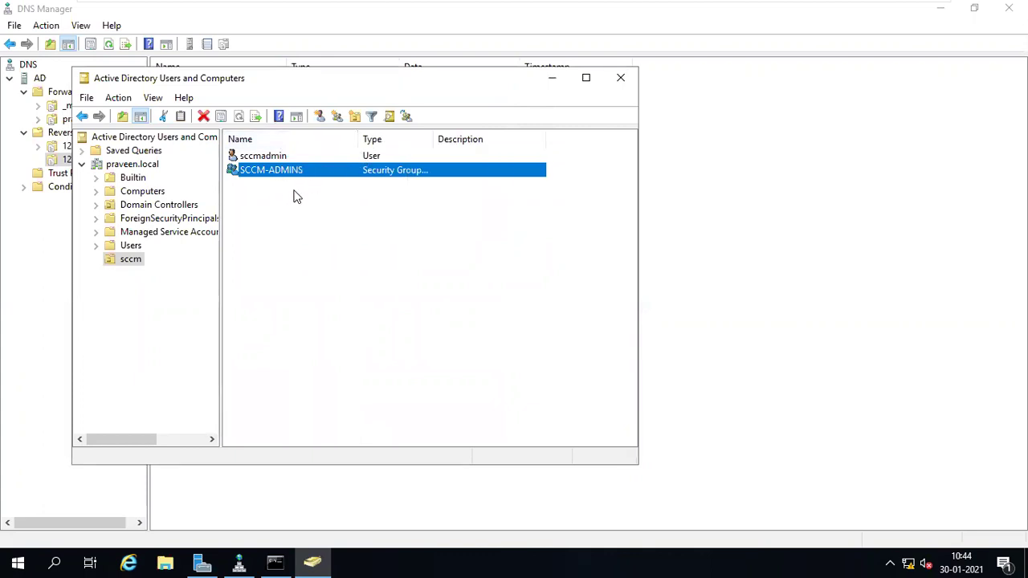
mouse_move(578, 4)
click(755, 8)
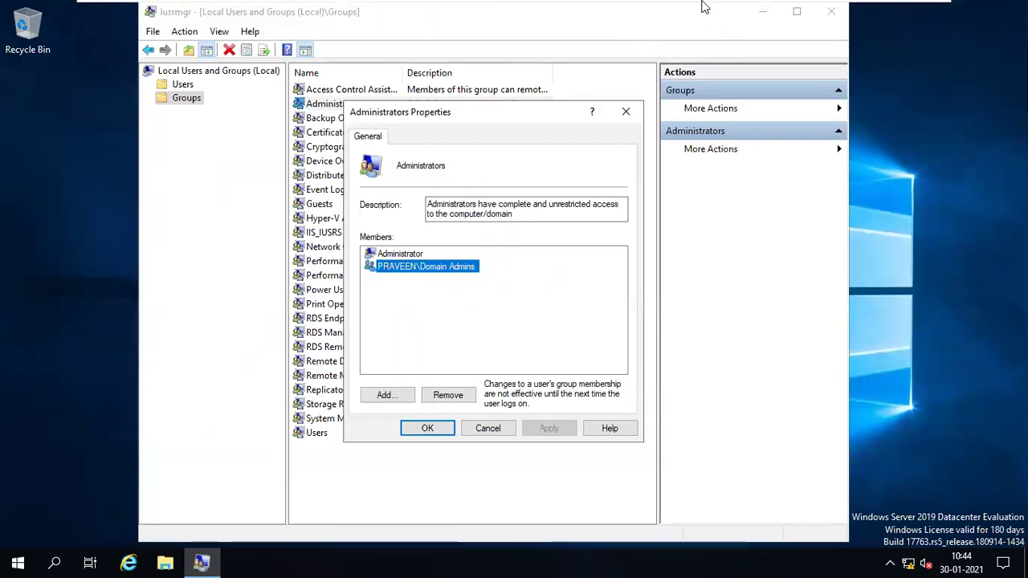
click(702, 11)
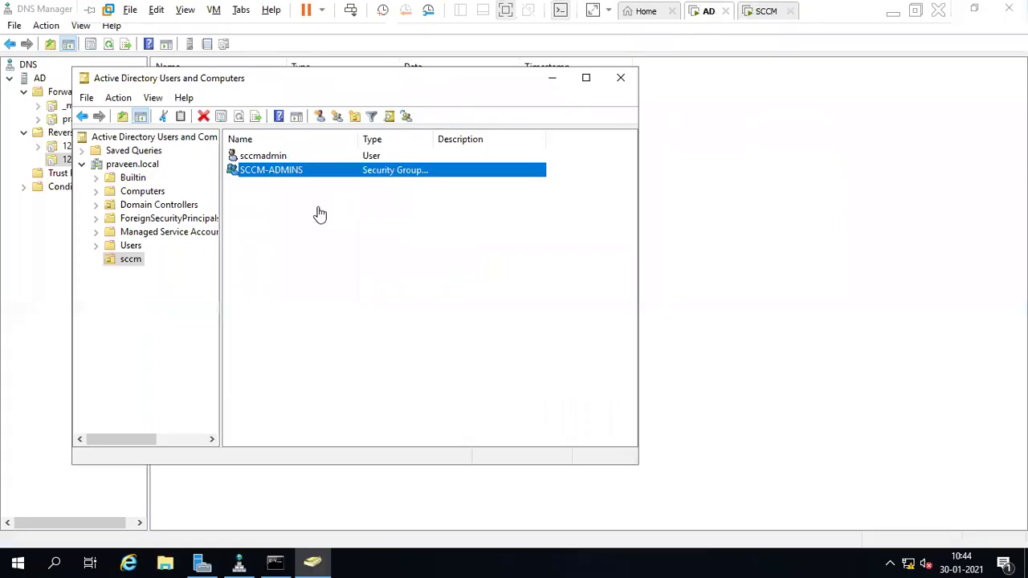
click(765, 9)
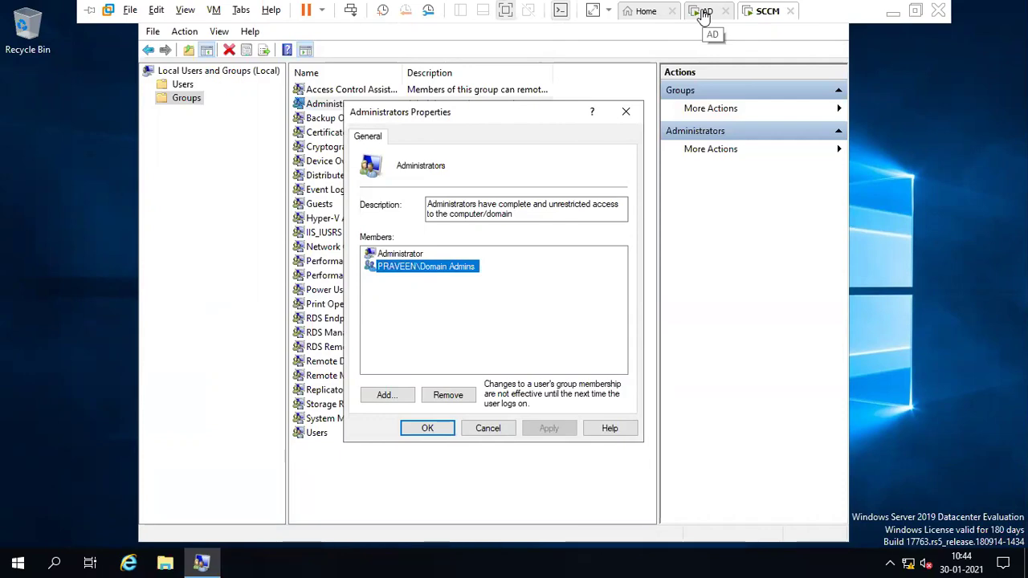
click(704, 11)
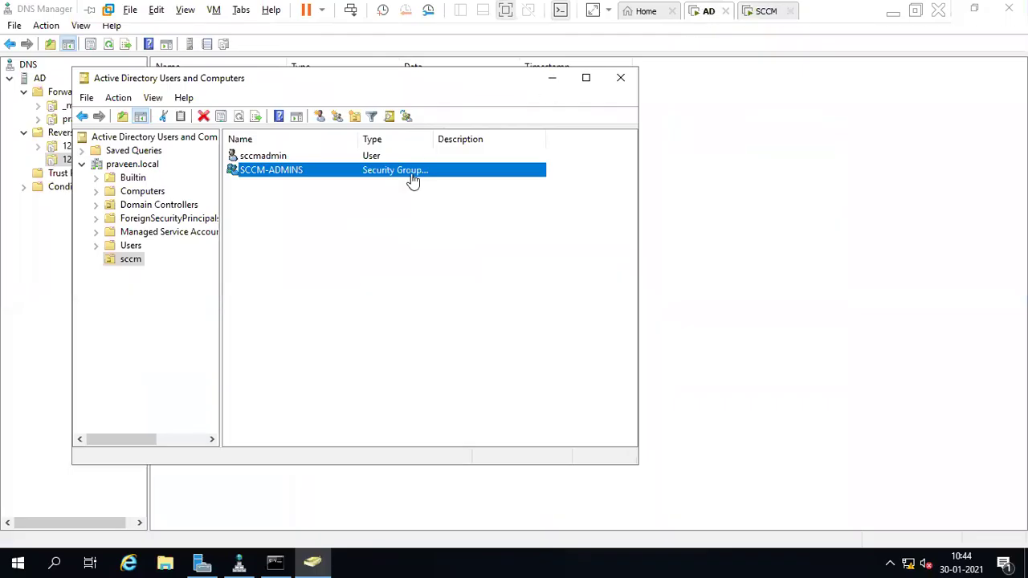
right_click(291, 244)
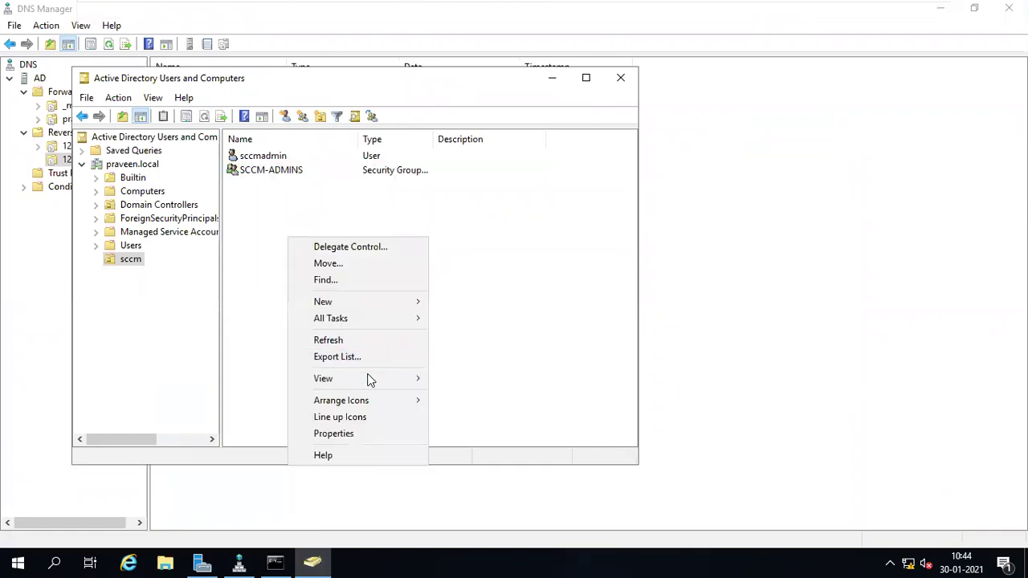
- Create the security group SCCM-SITE-SERVERS in the sccm OU and open its properties
mouse_move(346, 303)
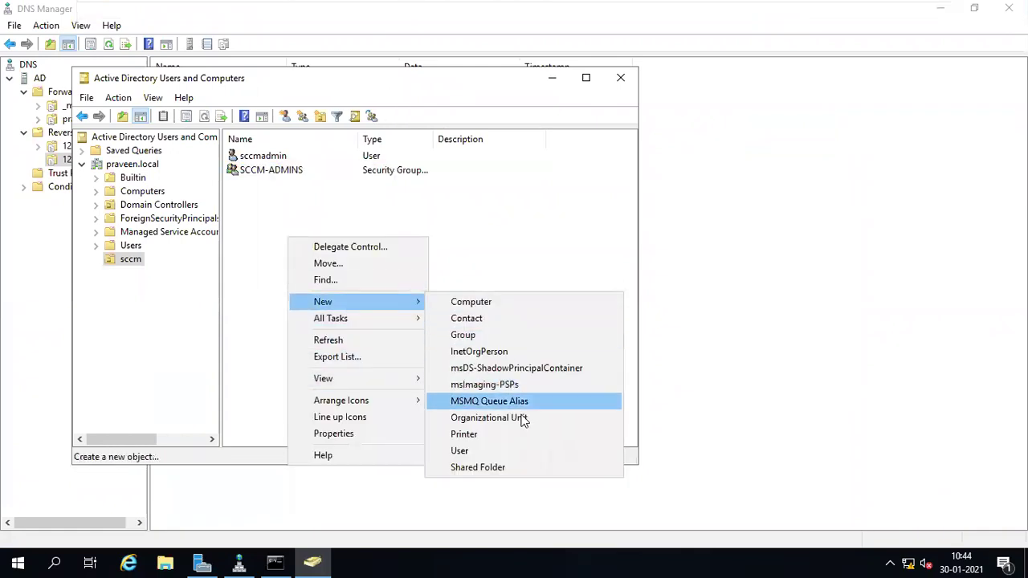
click(488, 339)
text(SC)
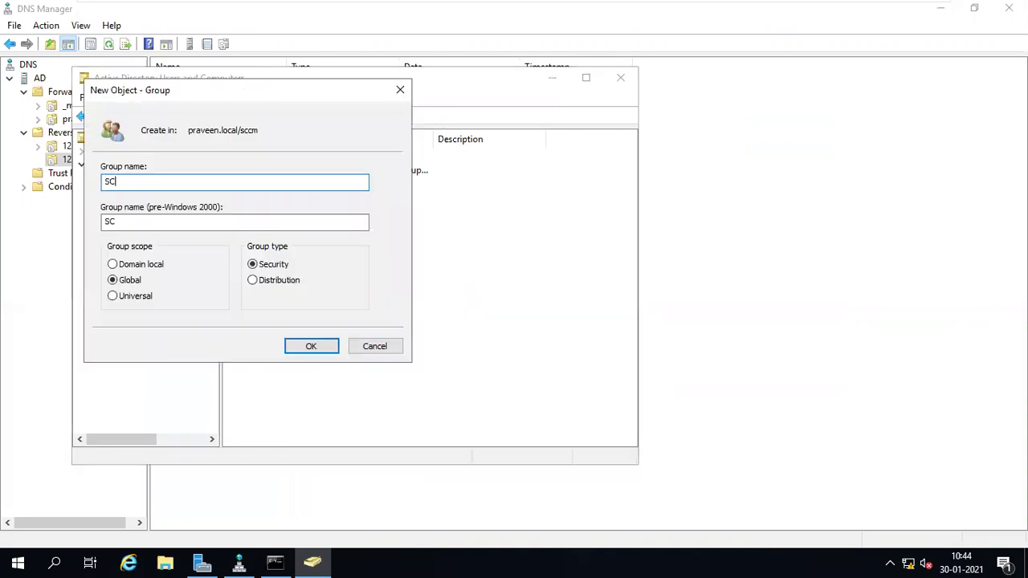
text(CM-SITE-SERVERS)
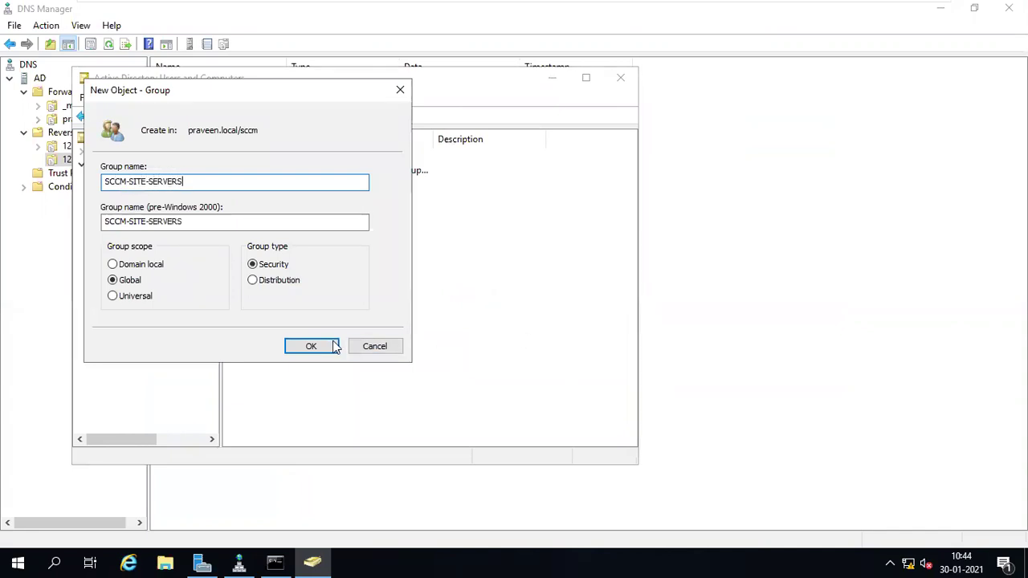
click(328, 345)
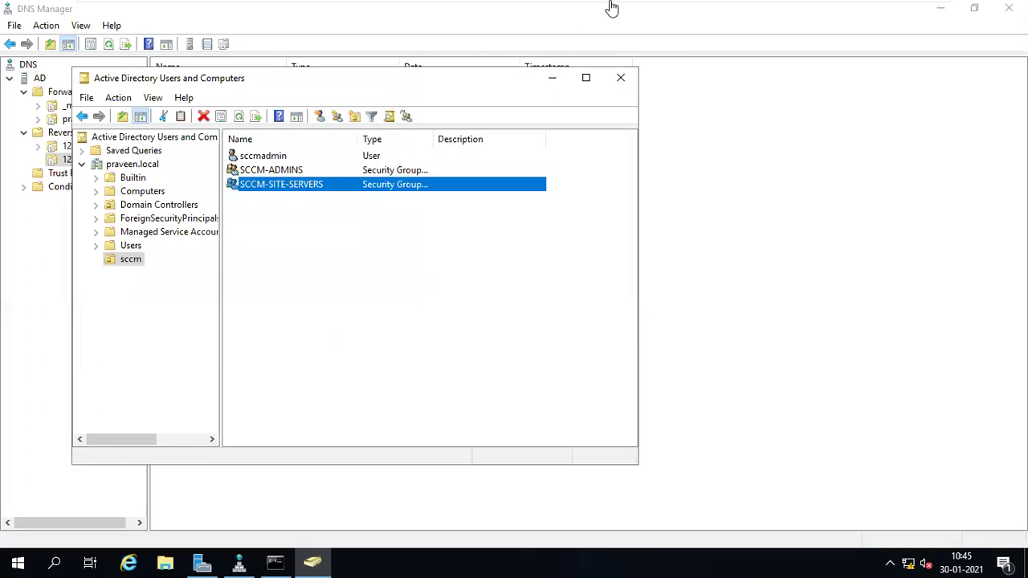
double_click(256, 189)
- Go to the Members tab of SCCM-SITE-SERVERS and start adding a member
click(264, 135)
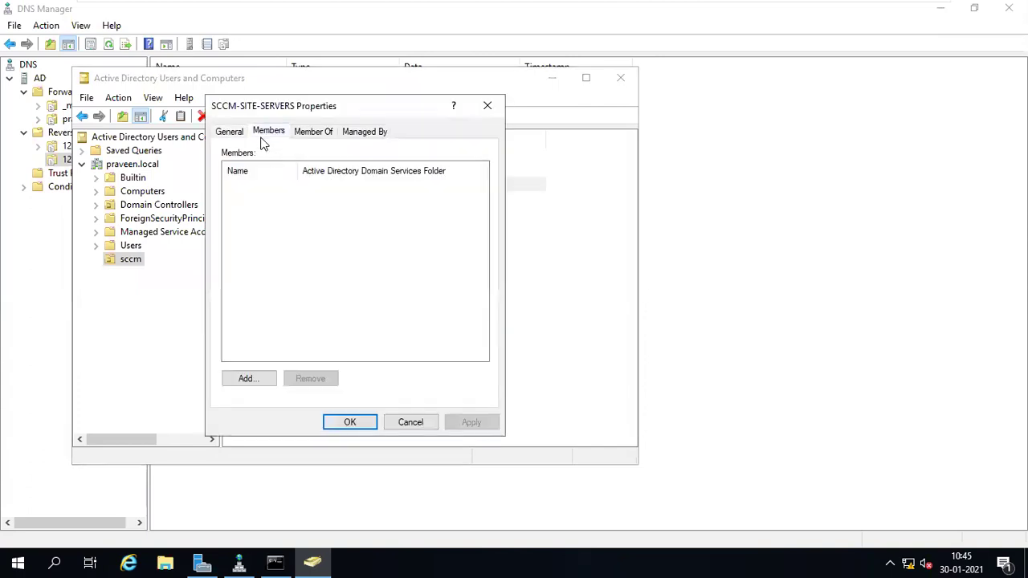
click(251, 384)
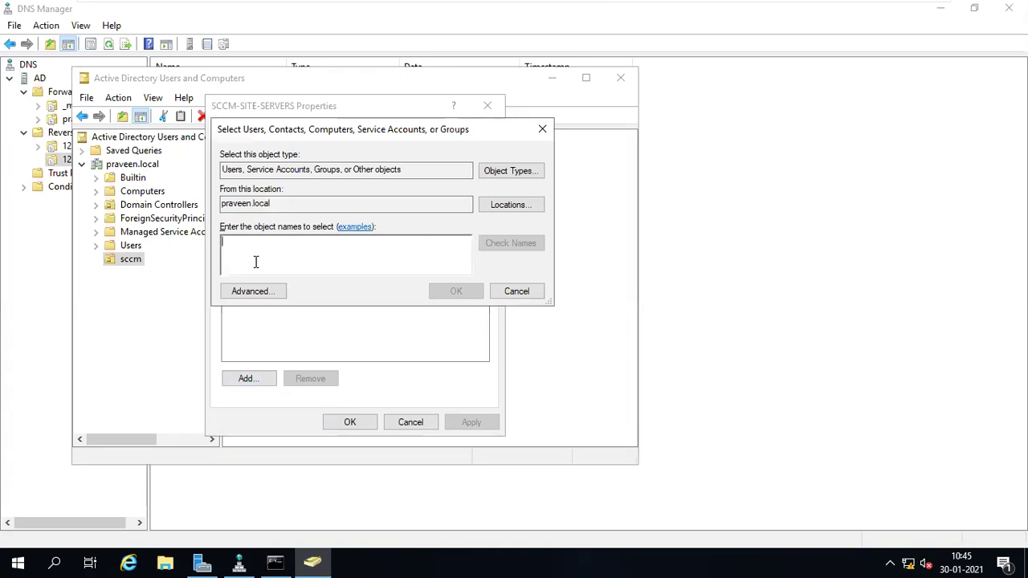
mouse_move(684, 4)
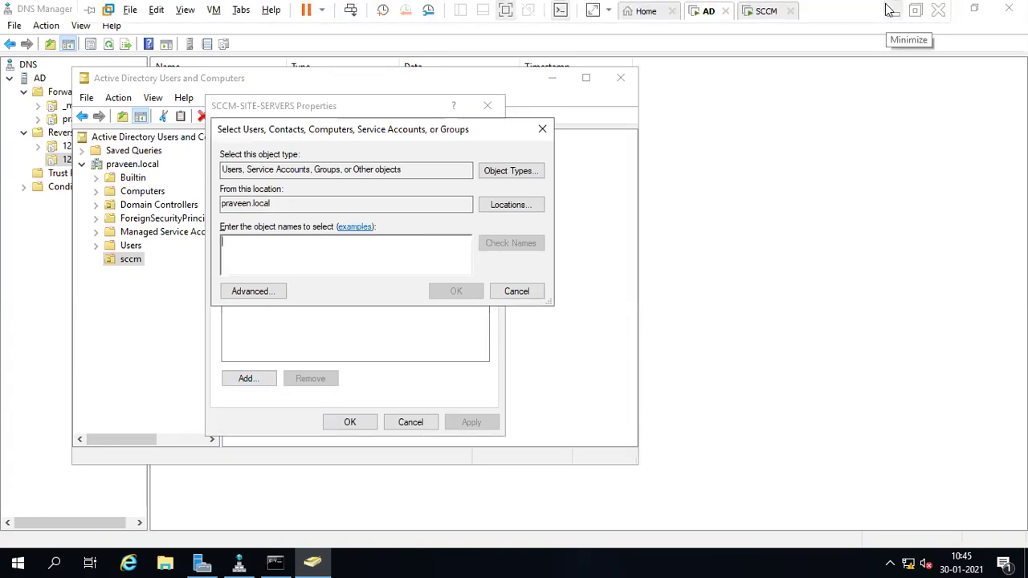
click(891, 10)
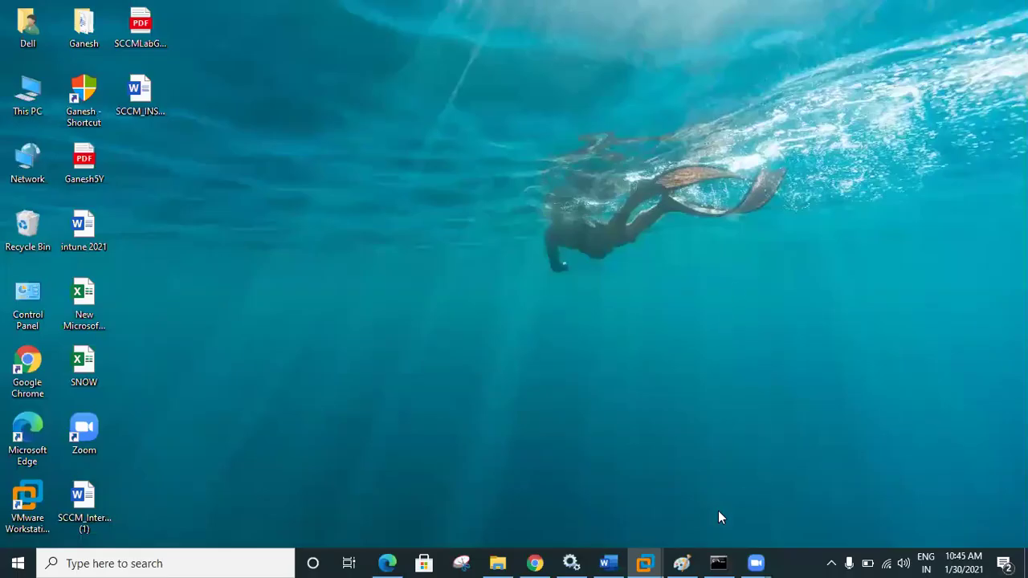
mouse_move(658, 555)
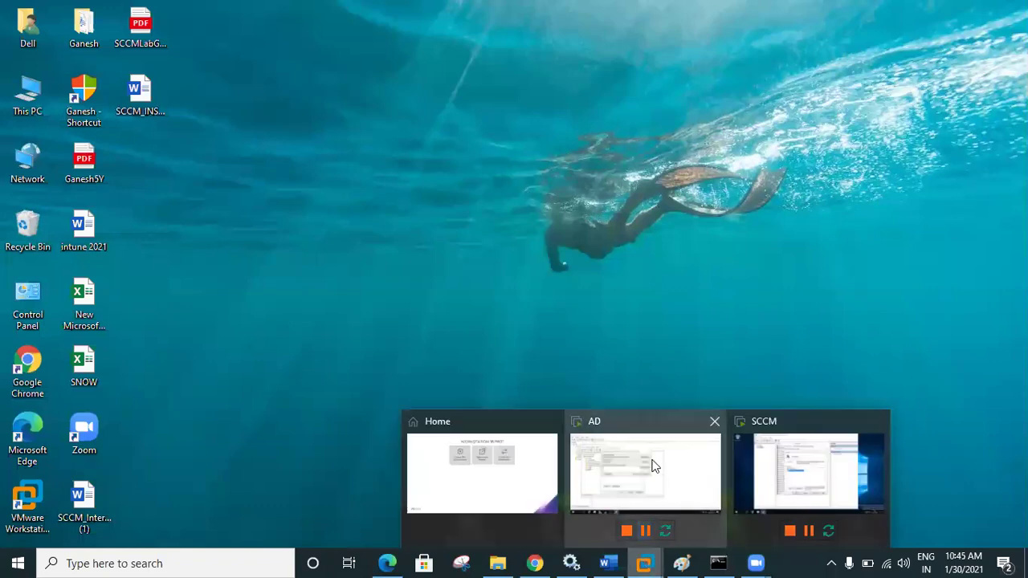
click(664, 476)
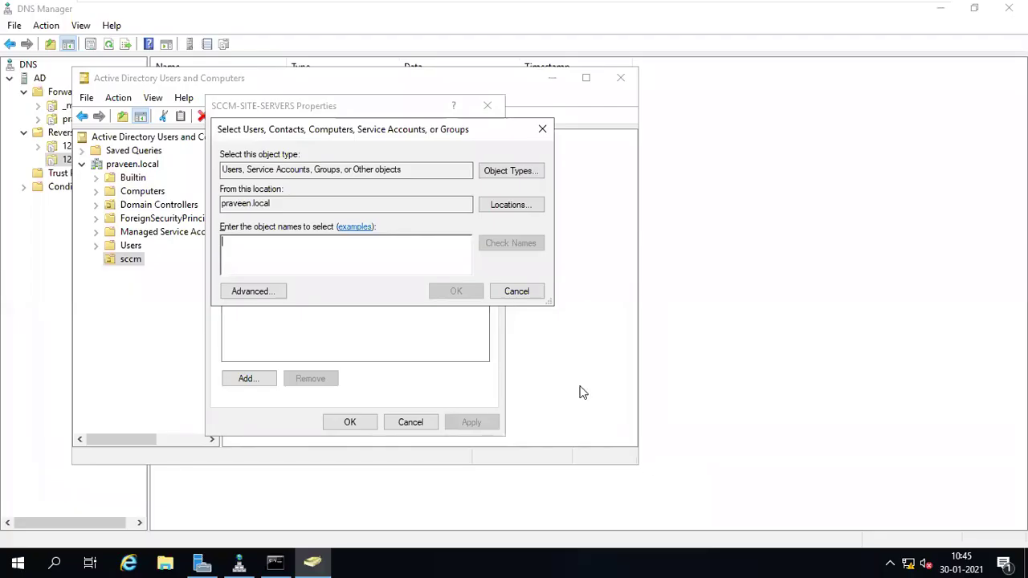
- Include Computers in object types, resolve SCCM, and add it as a group member
click(510, 171)
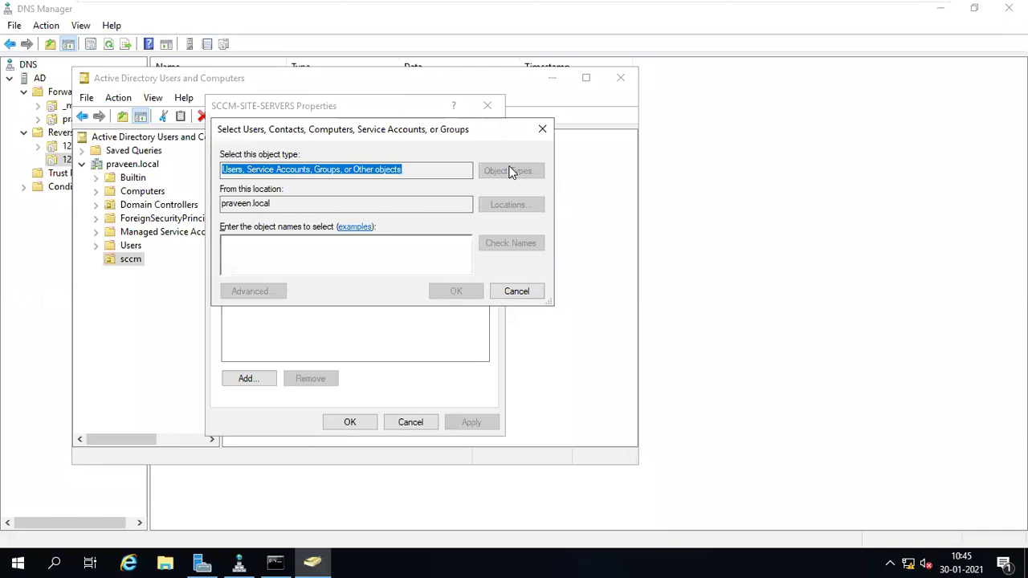
click(235, 257)
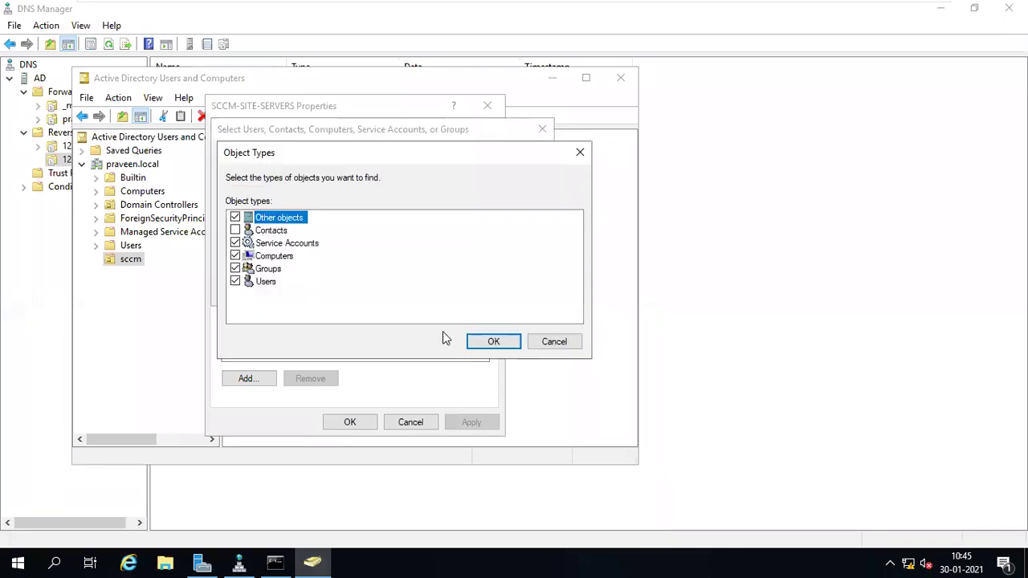
click(487, 343)
text(SCCM)
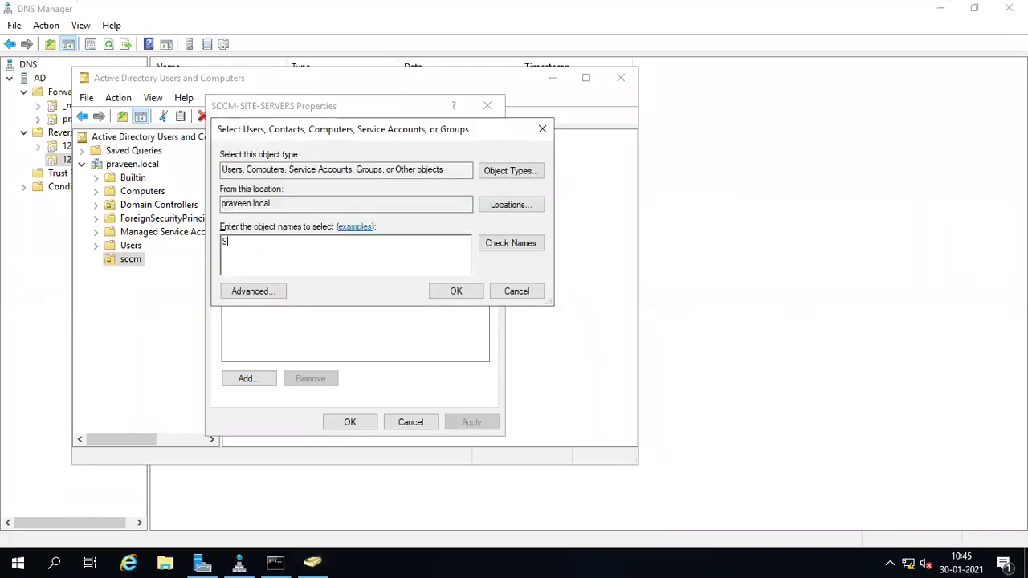
click(506, 240)
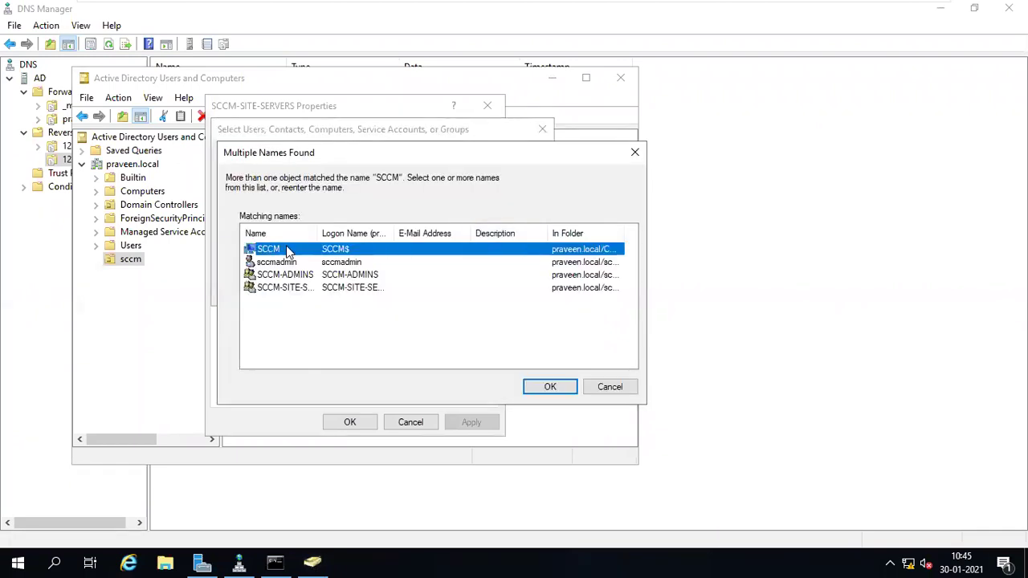
double_click(288, 249)
click(441, 295)
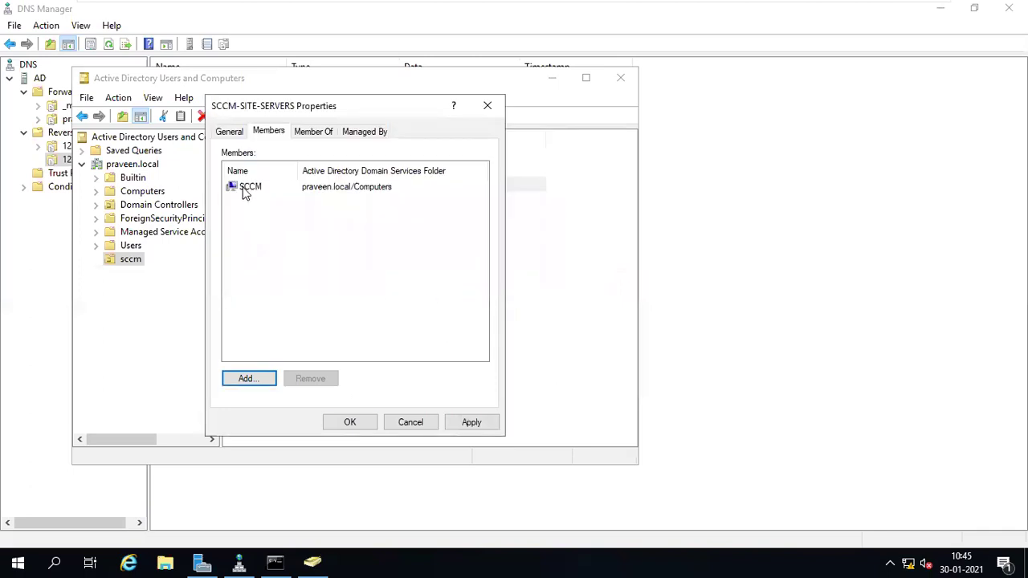
click(246, 189)
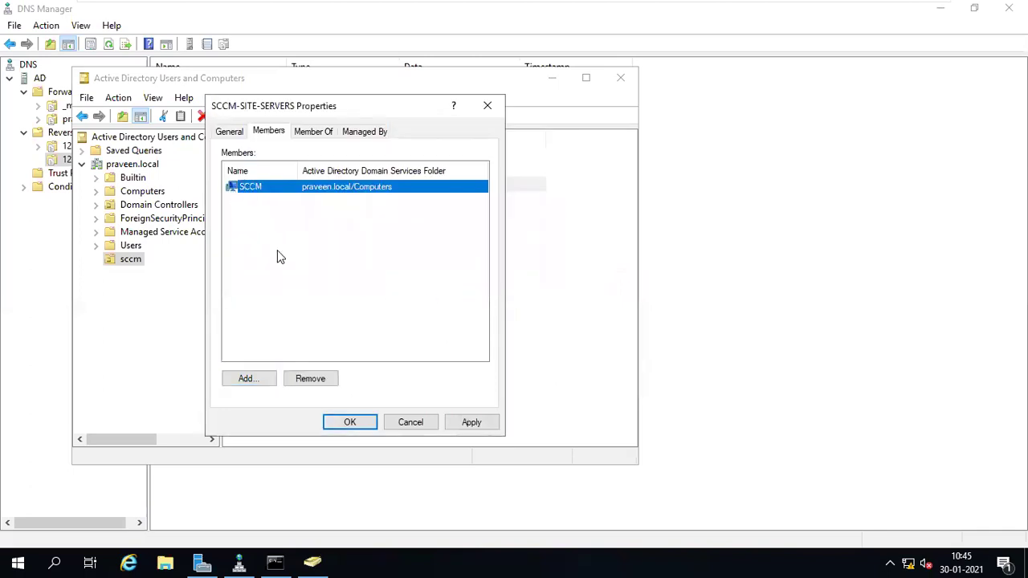
click(351, 424)
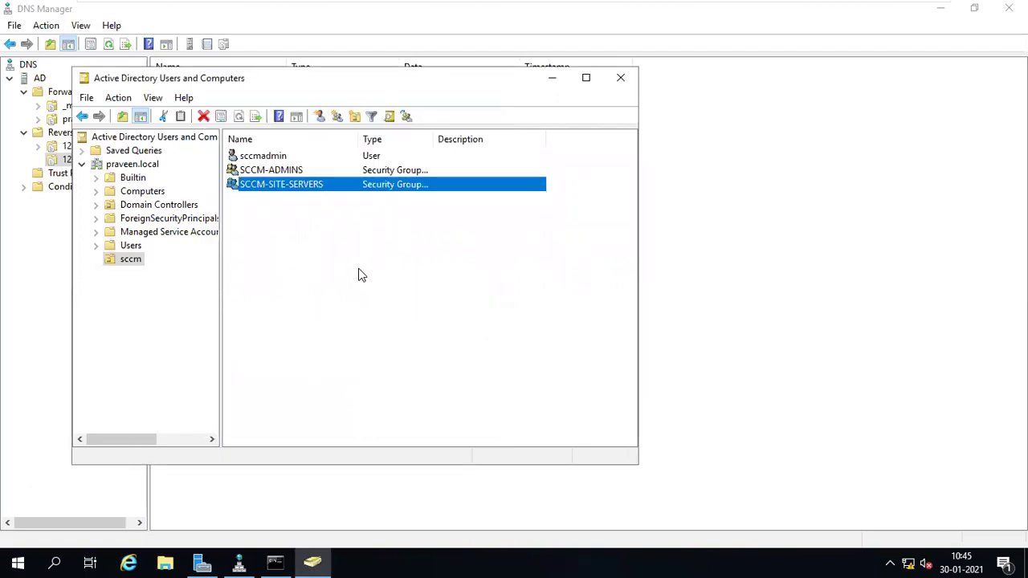
double_click(294, 190)
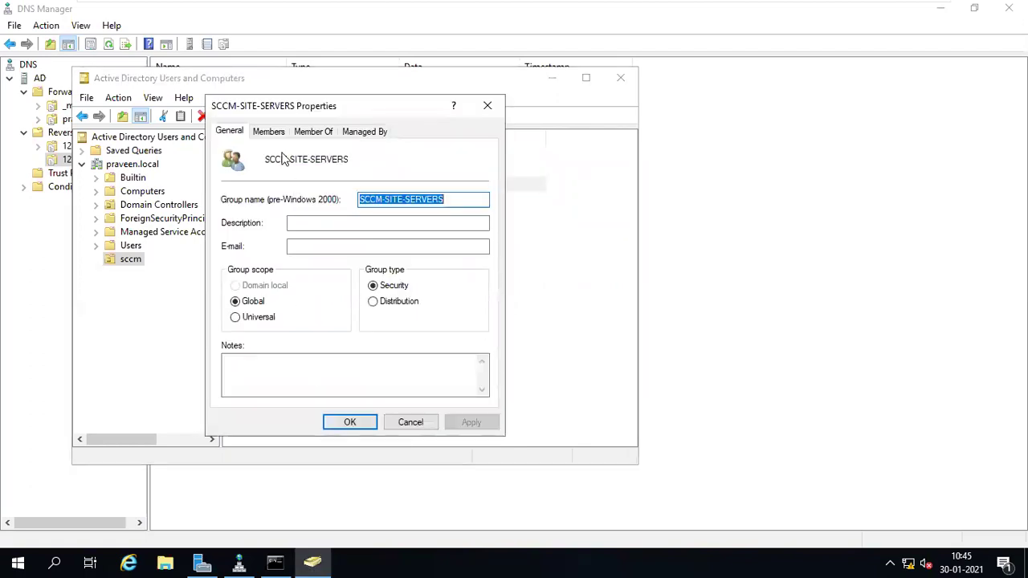
click(273, 135)
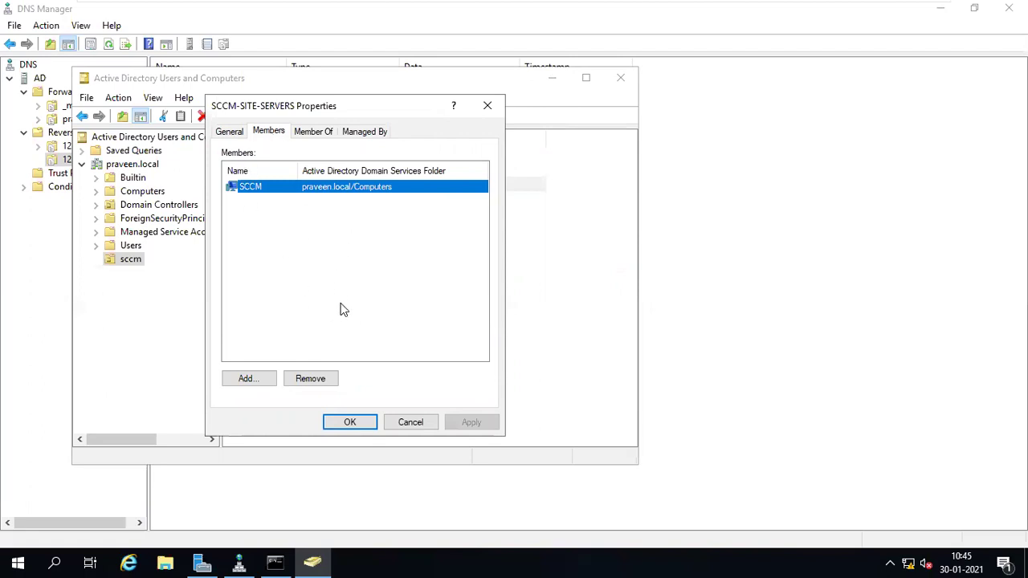
click(415, 427)
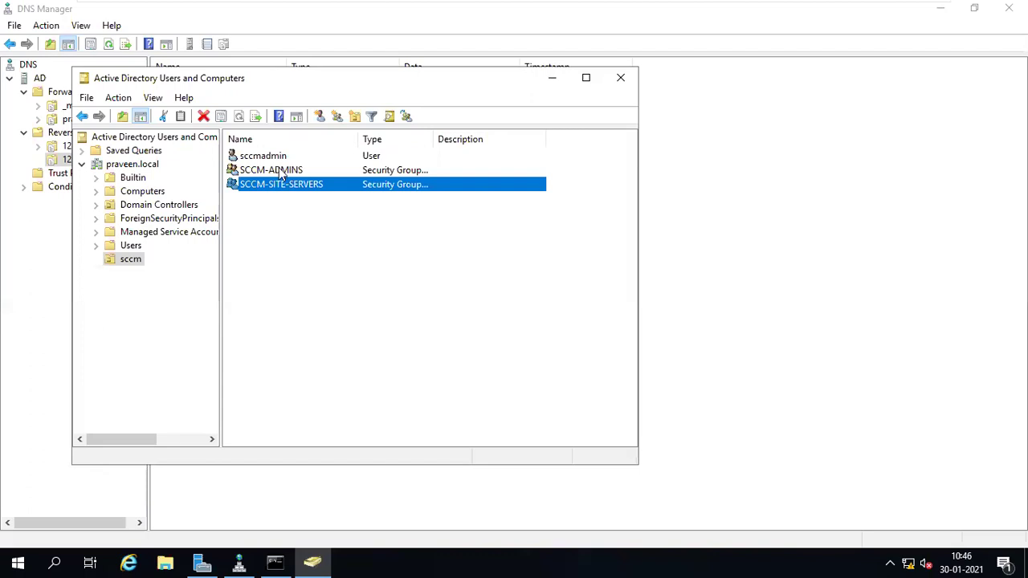
- Create a new organizational unit named Servers directly under praveen.local
mouse_move(517, 8)
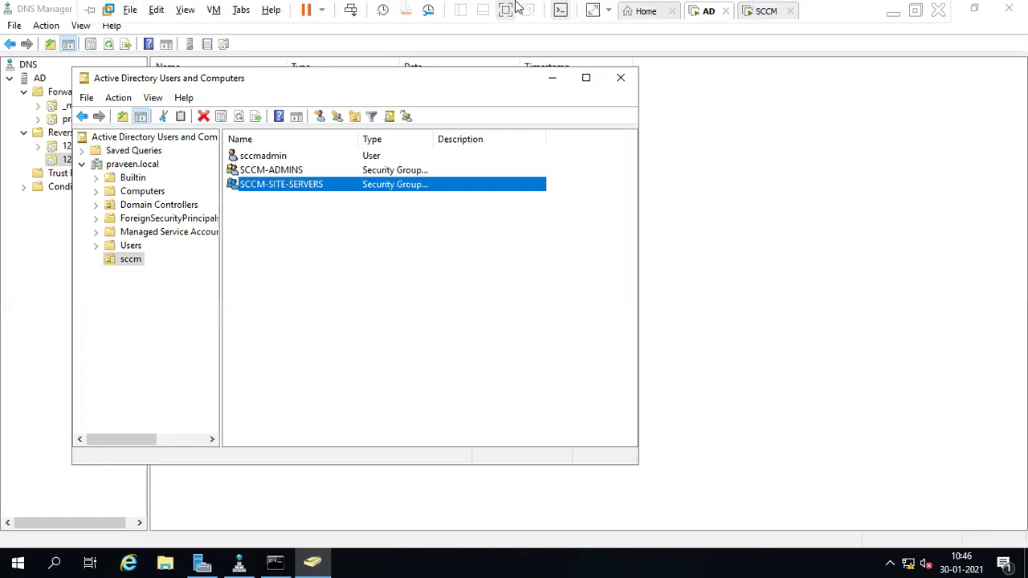
click(752, 10)
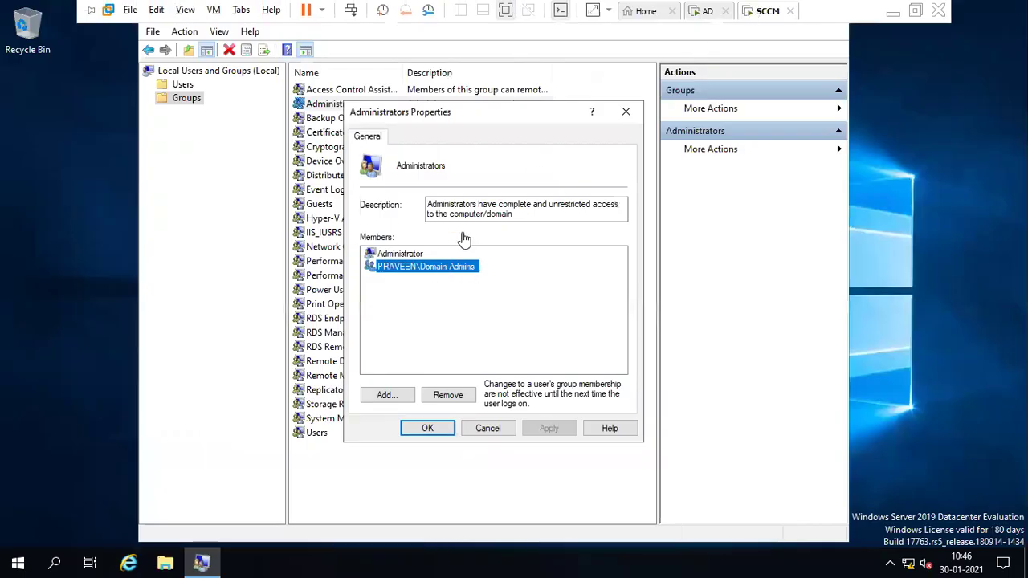
mouse_move(587, 7)
click(702, 11)
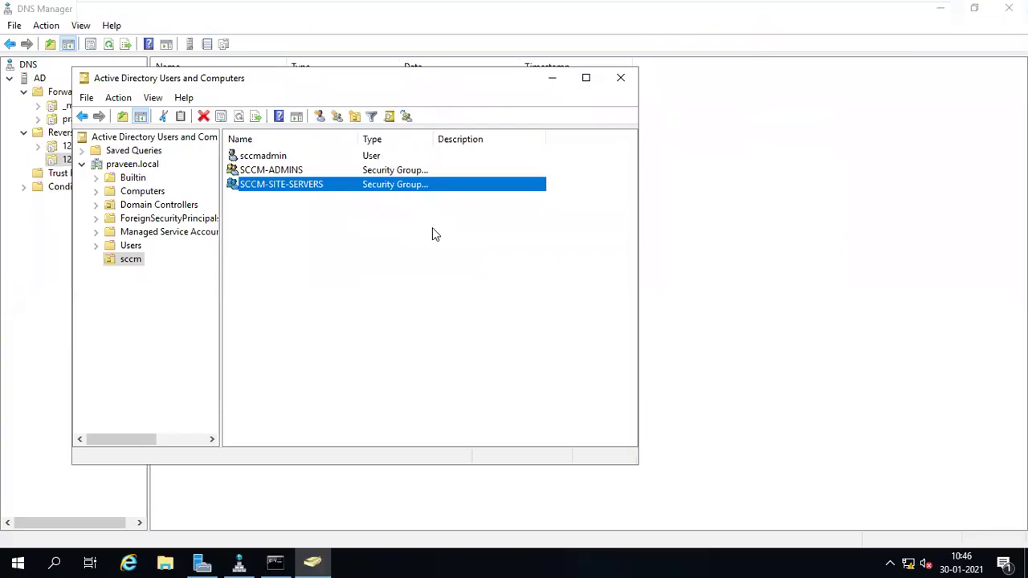
right_click(139, 169)
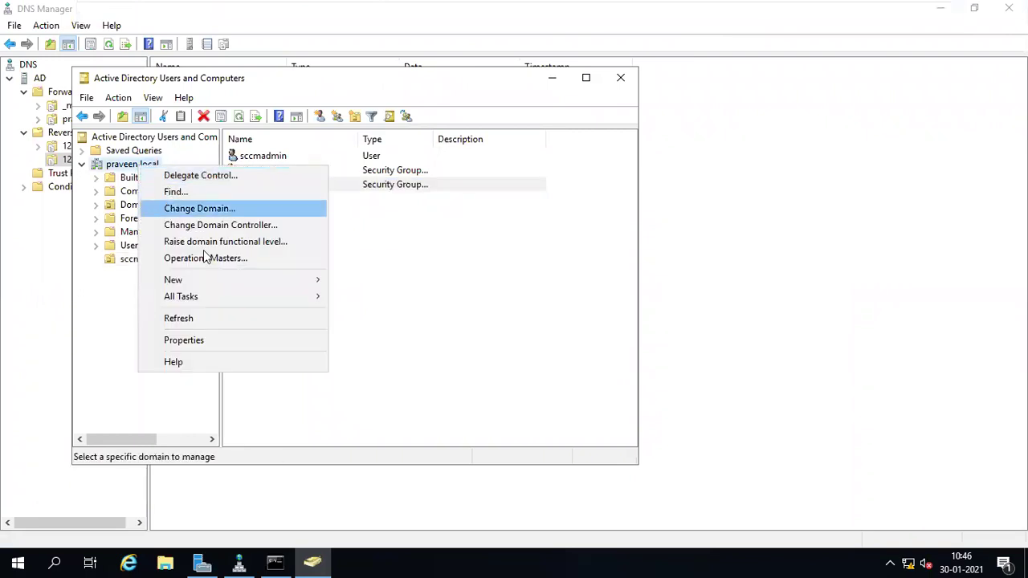
mouse_move(208, 280)
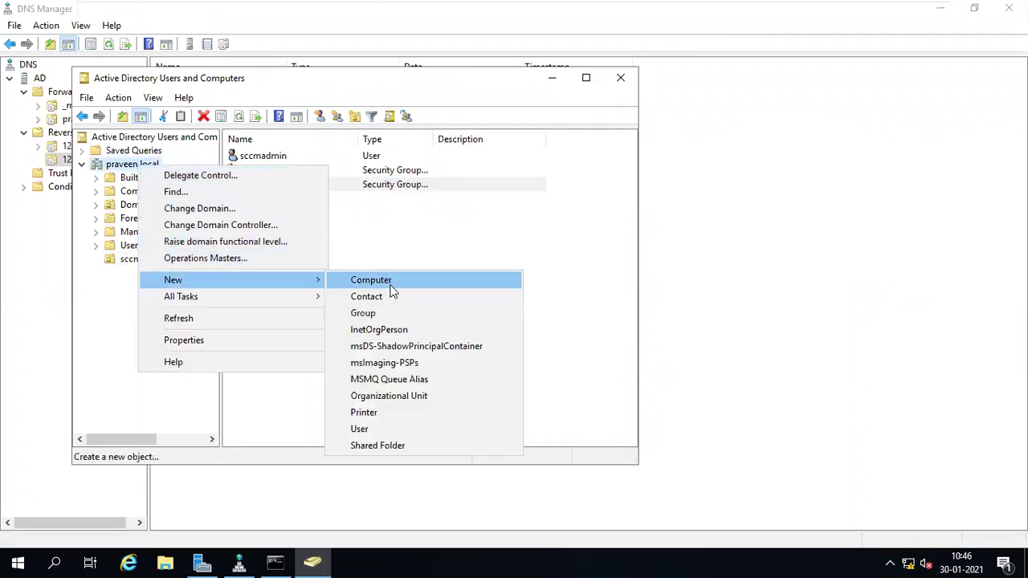
click(409, 397)
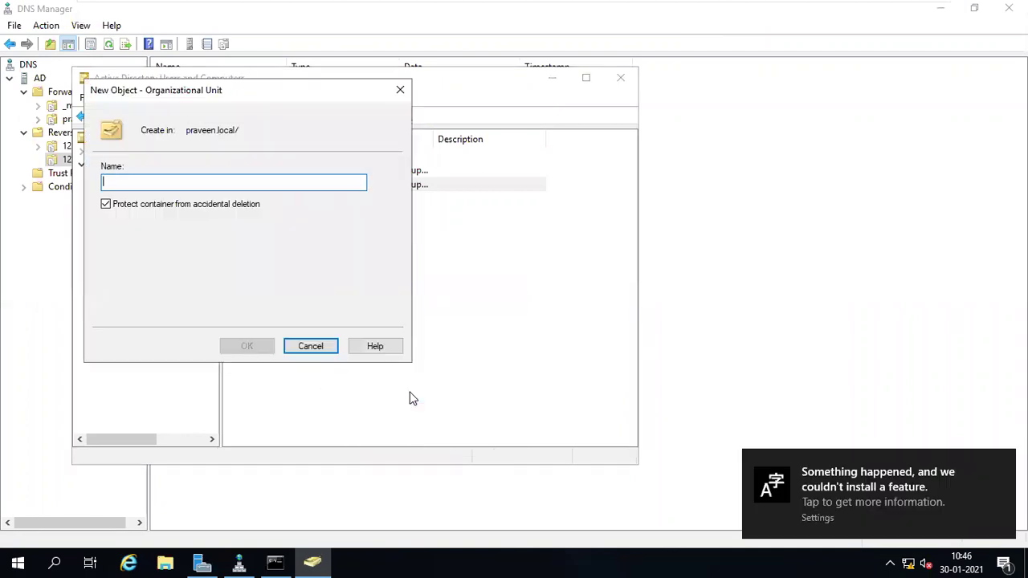
text(Servers)
key(Return)
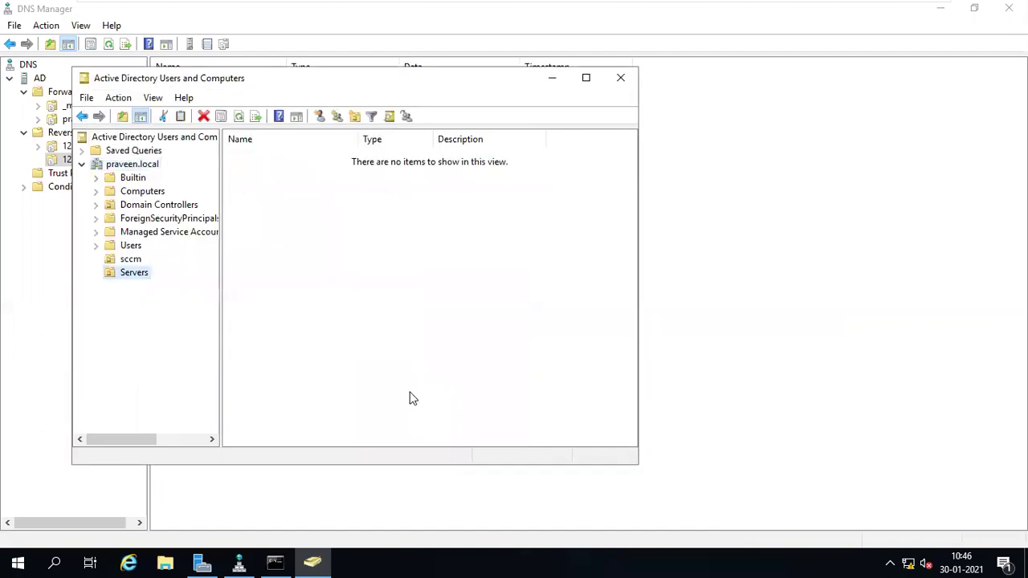
- Check the SCCM virtual machine, return to the AD machine, and select the Servers OU
mouse_move(395, 3)
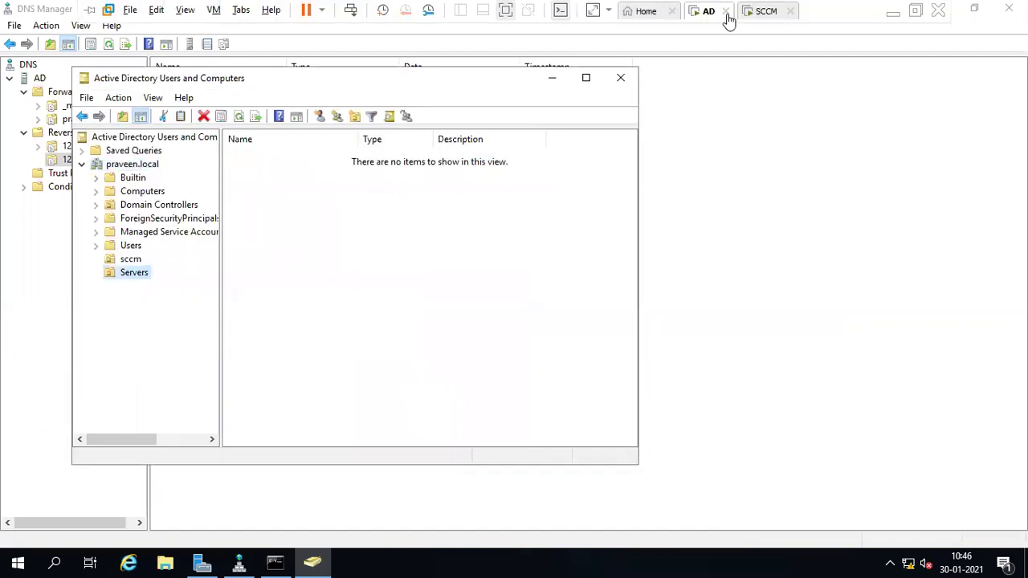
click(766, 16)
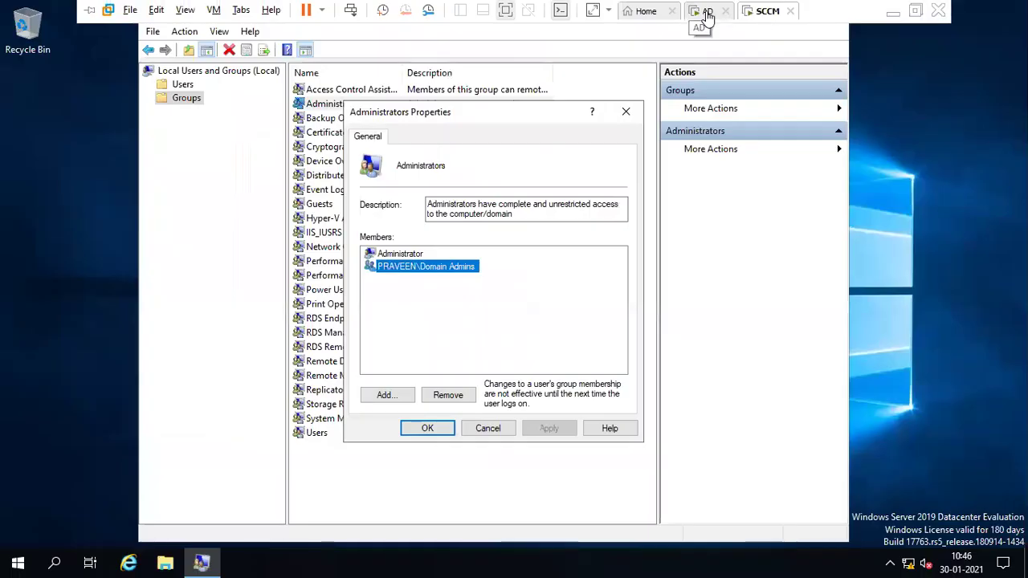
click(707, 13)
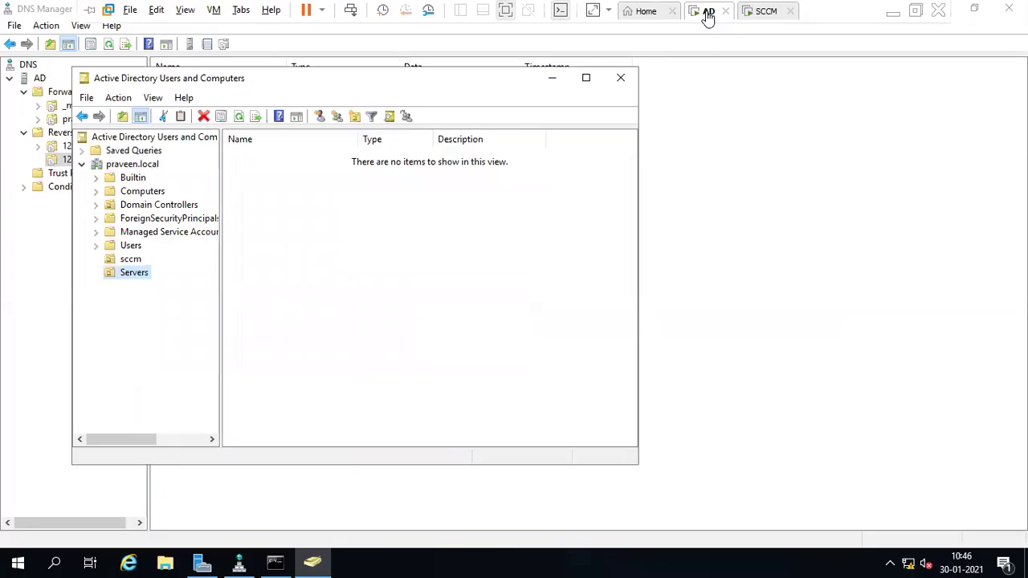
click(767, 13)
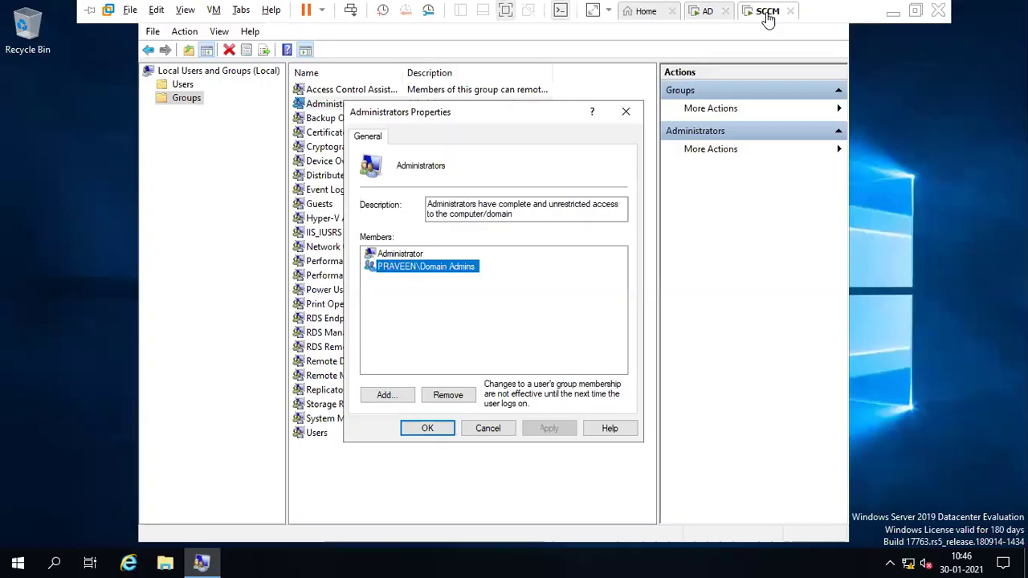
click(707, 10)
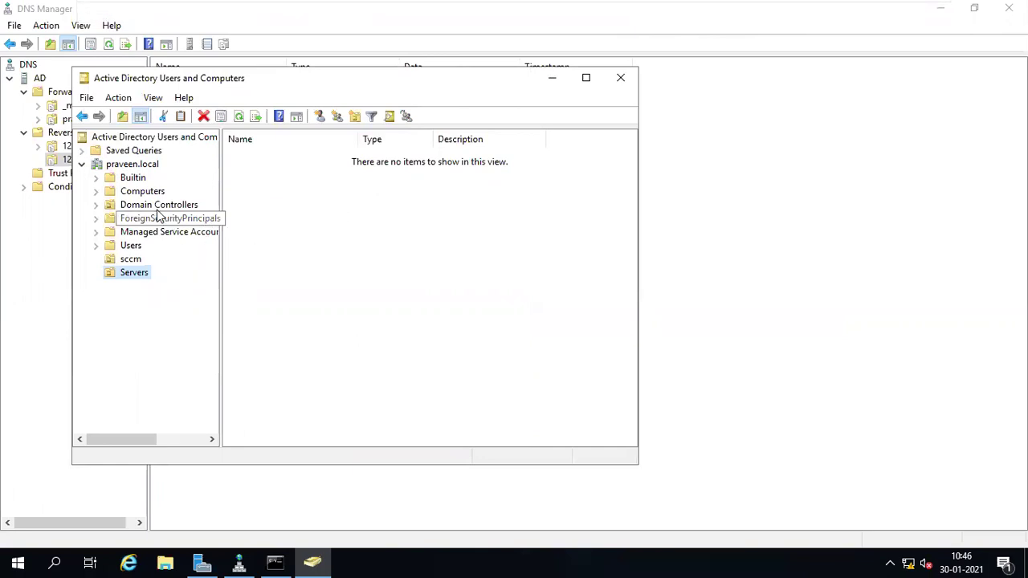
click(126, 275)
key(Return)
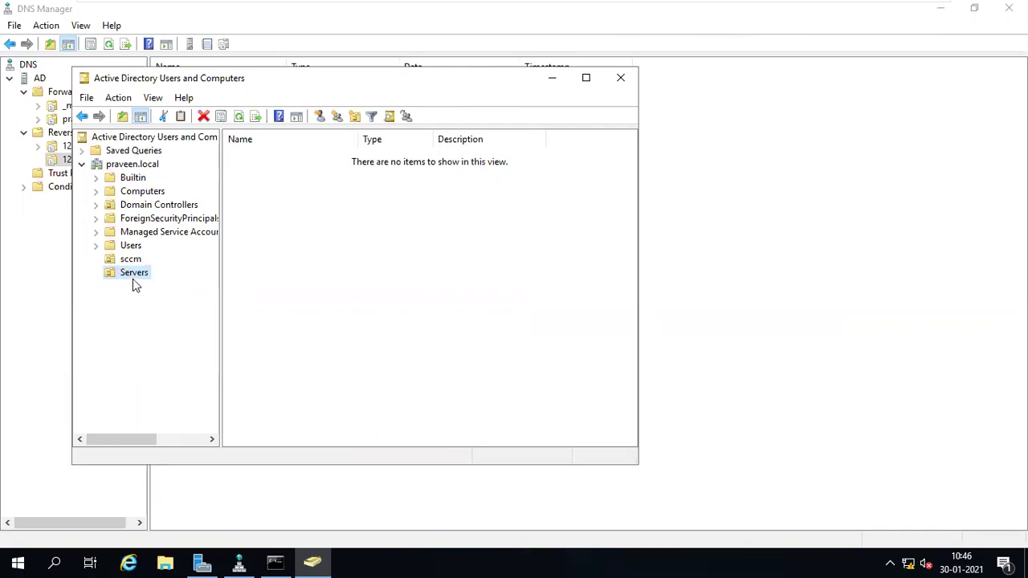
- Create a child OU named sccm inside Servers, then view the Computers container
right_click(134, 277)
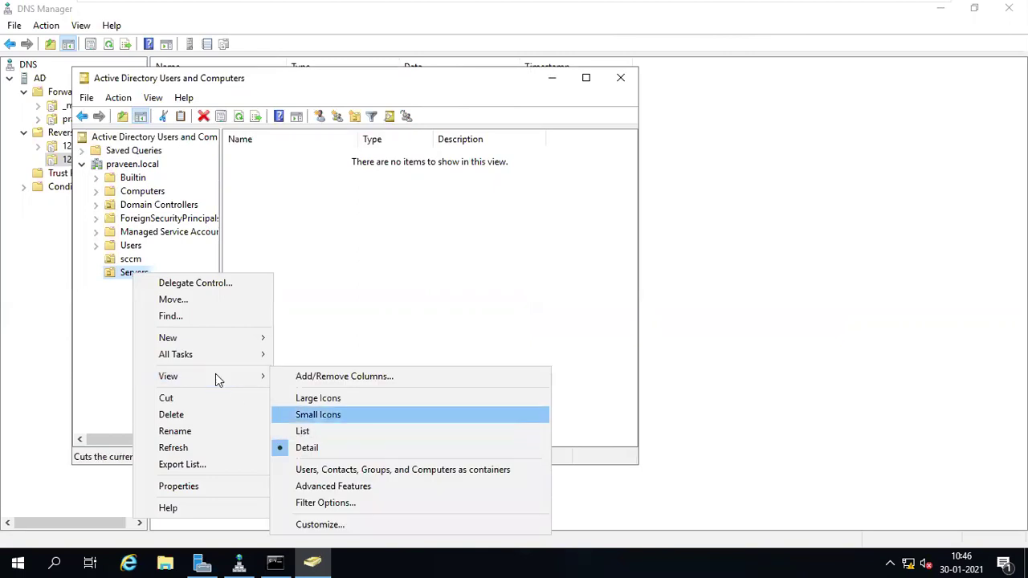
mouse_move(212, 344)
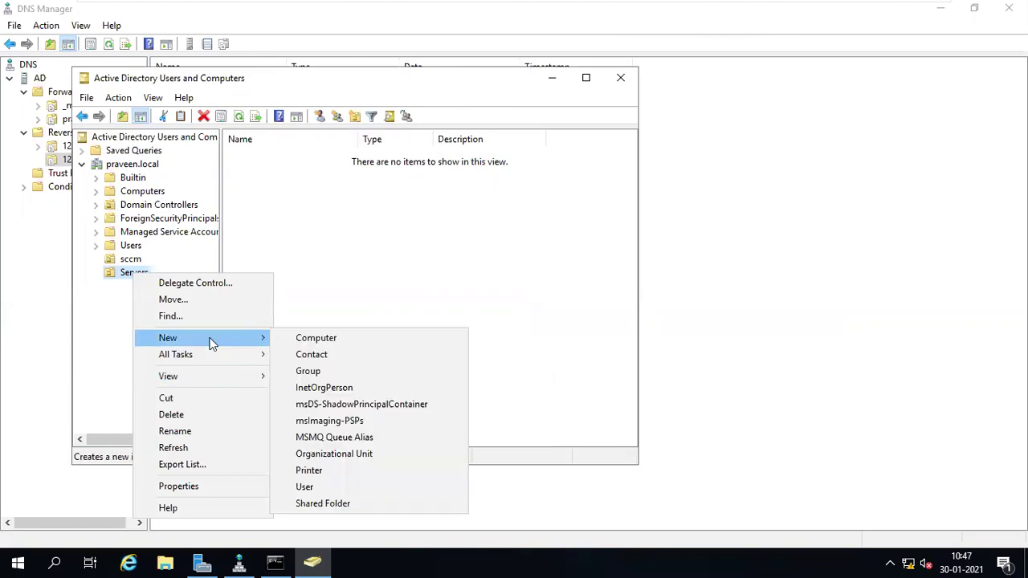
click(331, 455)
text(s)
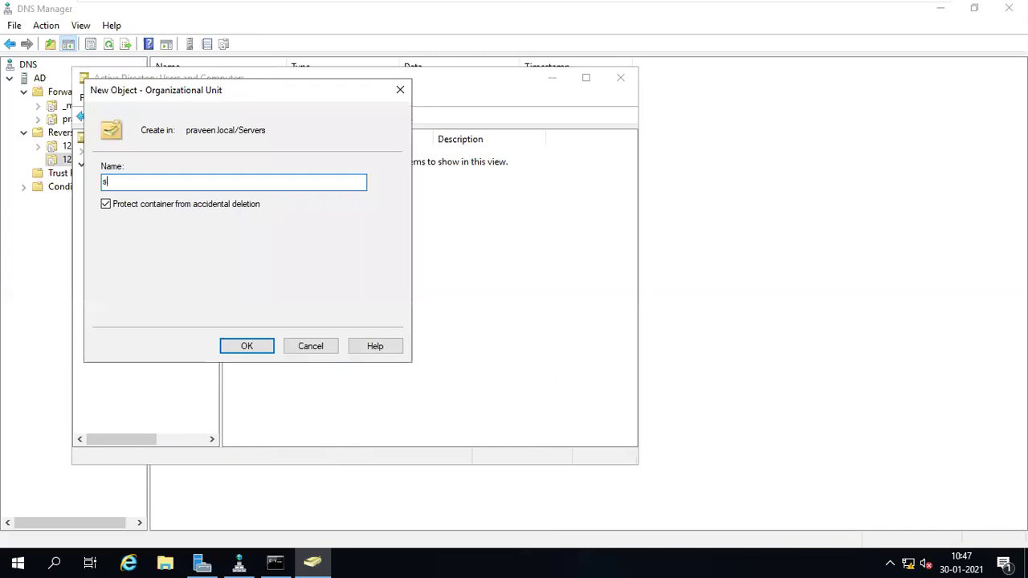
text(ccm)
key(Return)
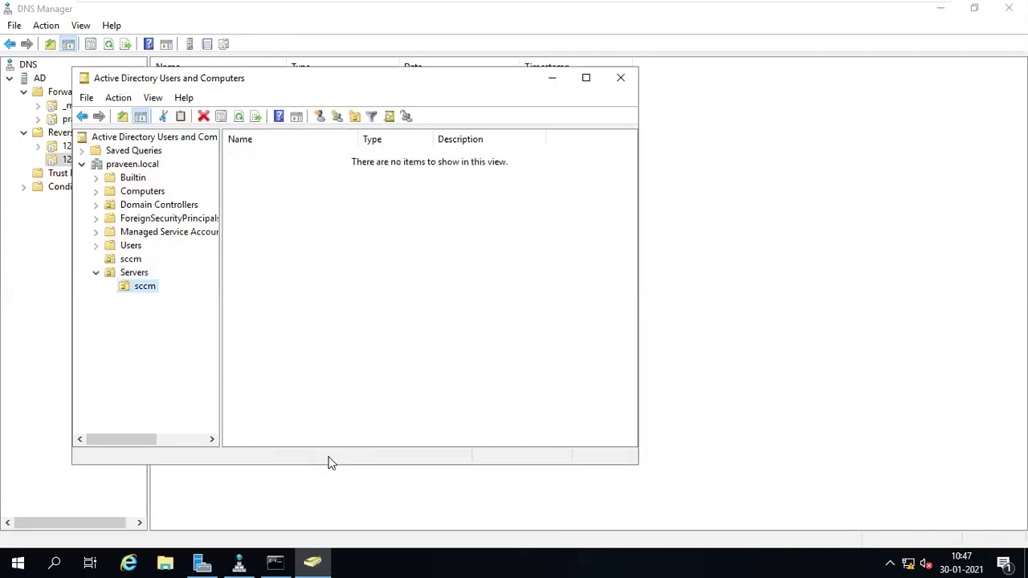
click(145, 196)
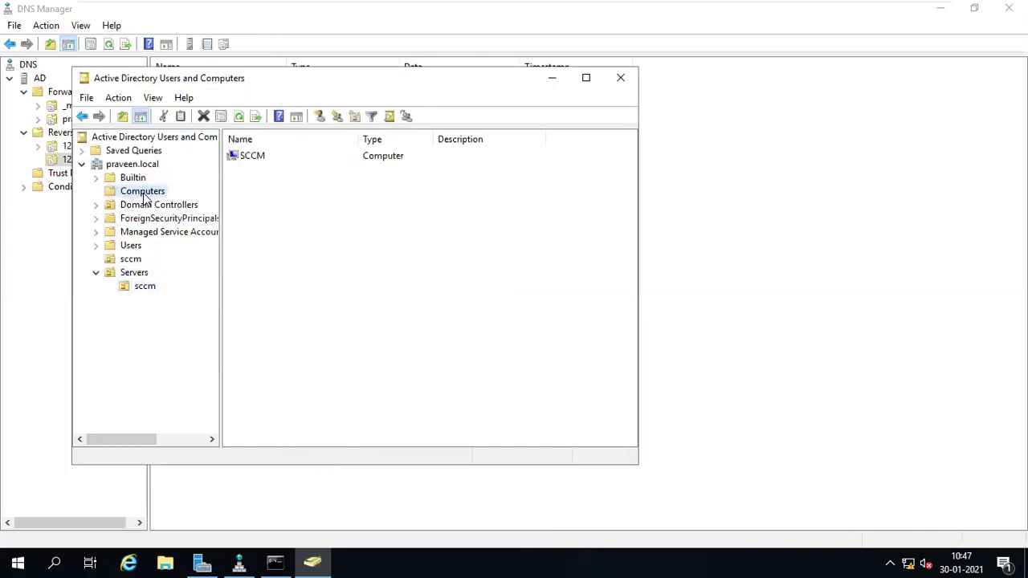
- Move the SCCM computer from Computers into Servers\sccm and confirm it appears there
click(249, 158)
right_click(249, 157)
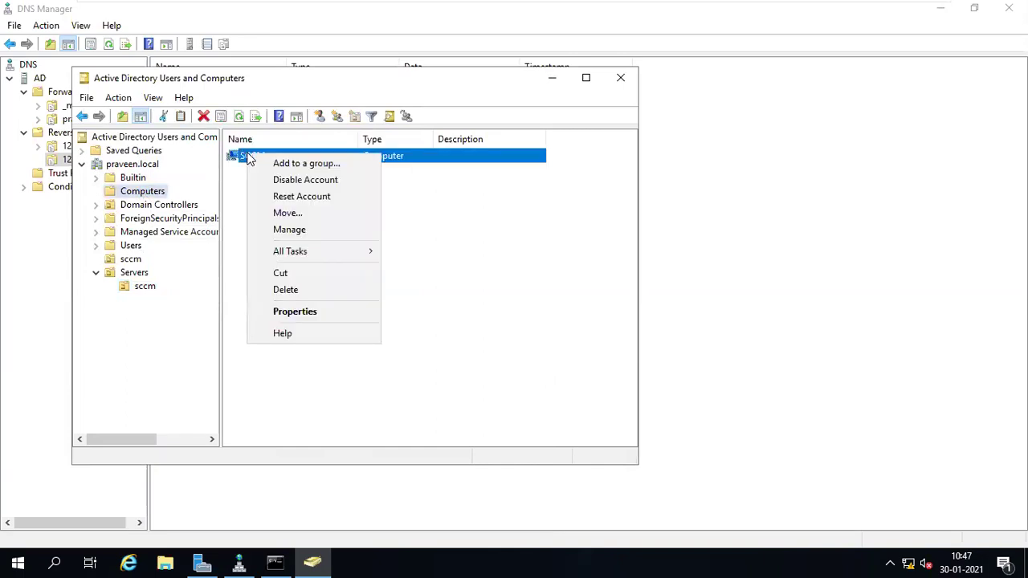
click(291, 215)
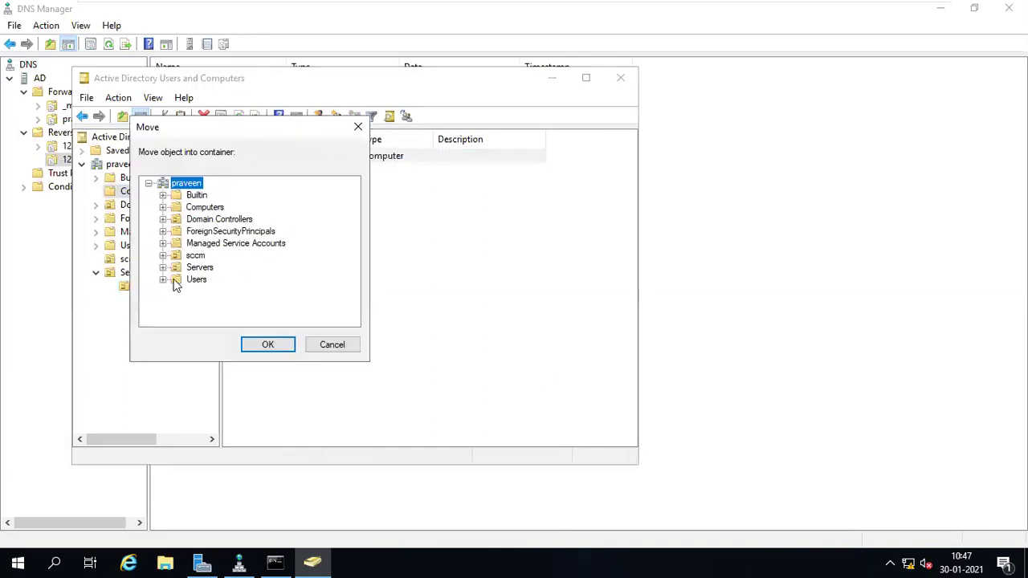
click(163, 268)
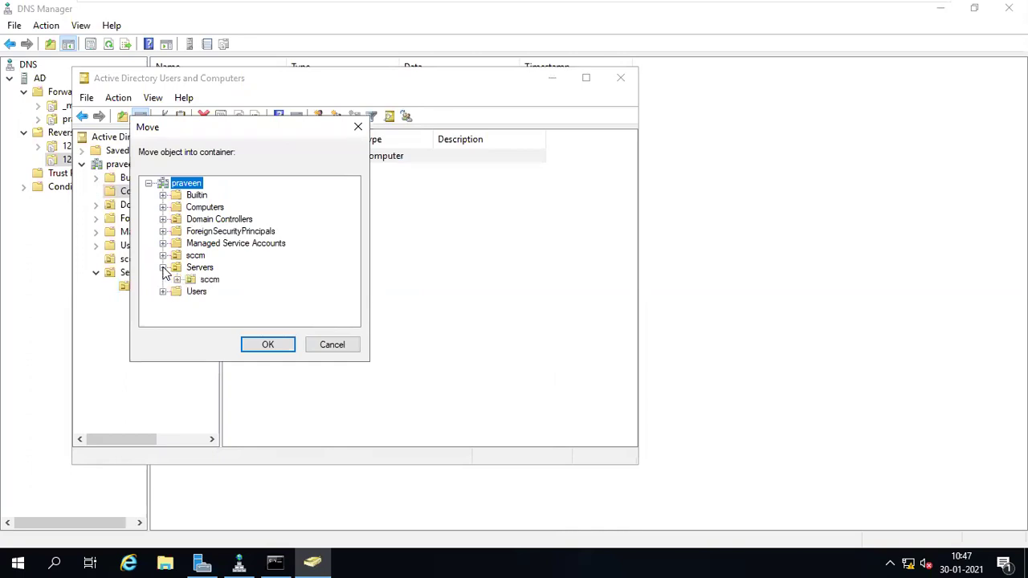
click(200, 291)
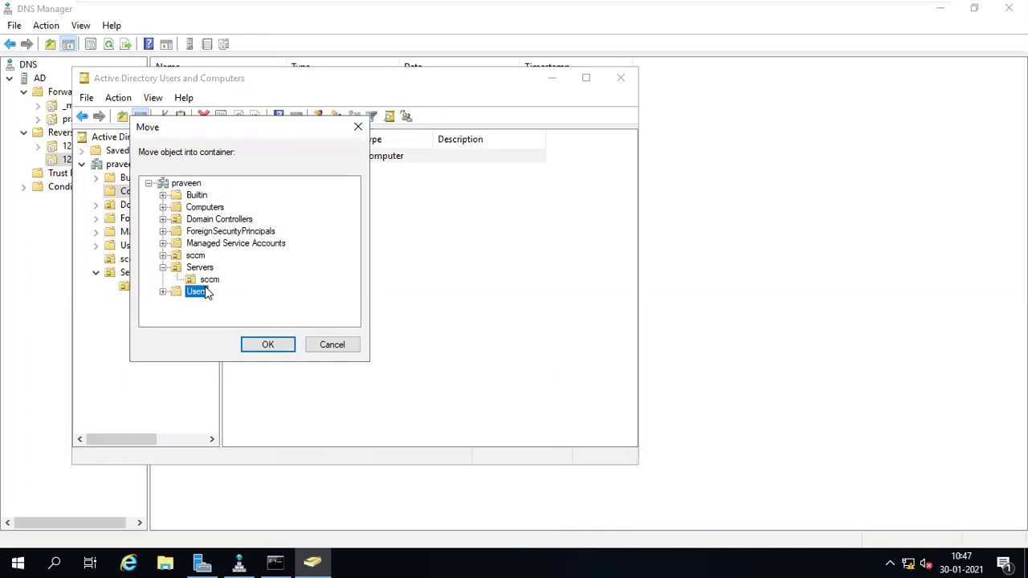
click(209, 281)
click(266, 343)
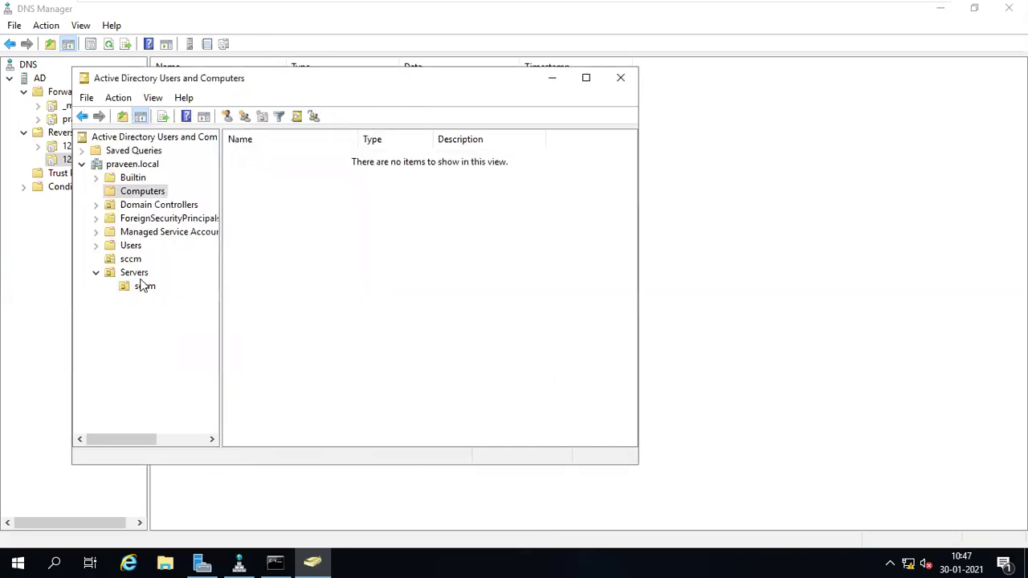
click(141, 287)
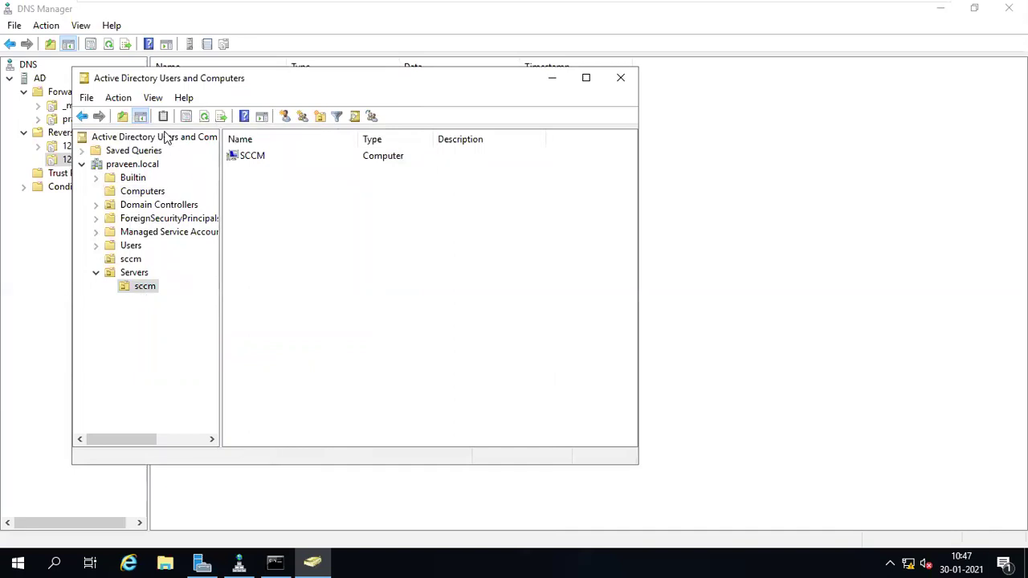
drag(167, 81, 302, 87)
mouse_move(143, 6)
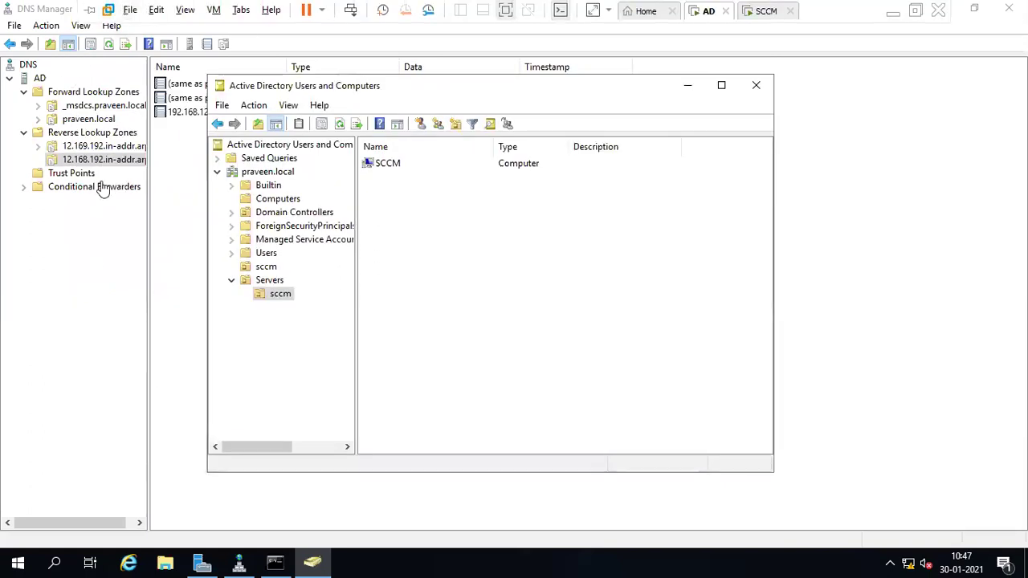
- Launch Group Policy Management from Windows Administrative Tools in the Start menu
click(16, 562)
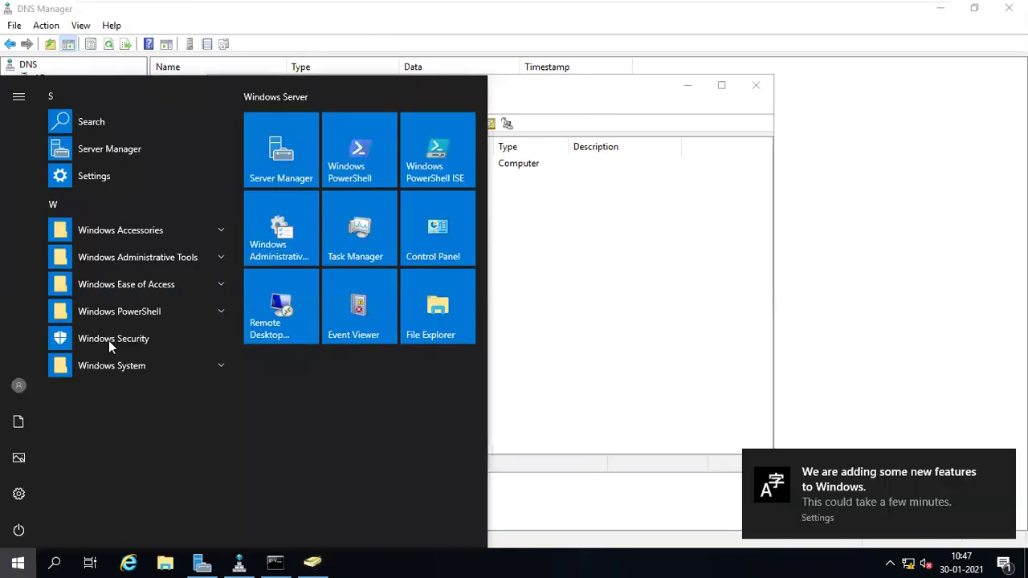
click(152, 257)
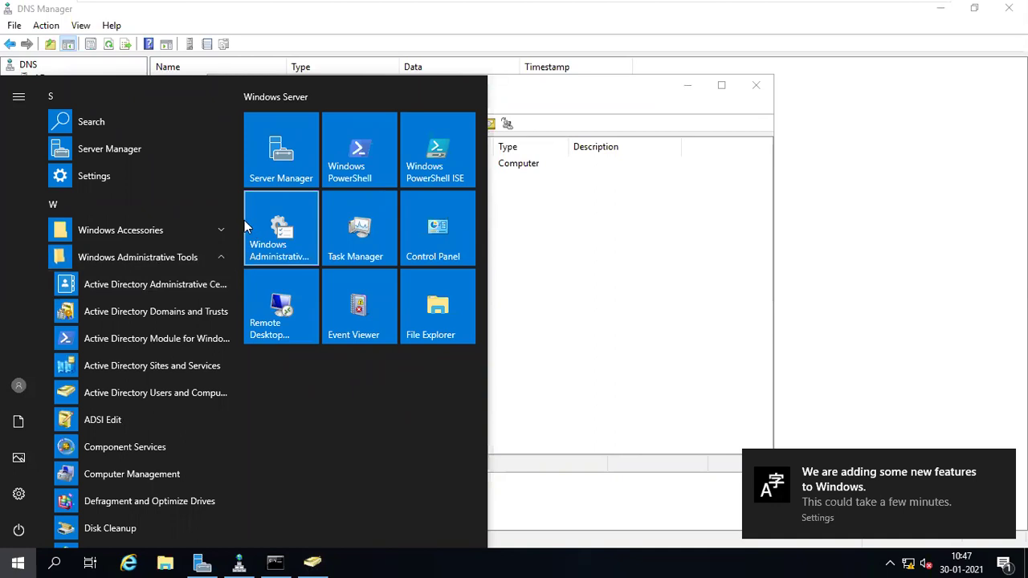
drag(236, 209, 244, 346)
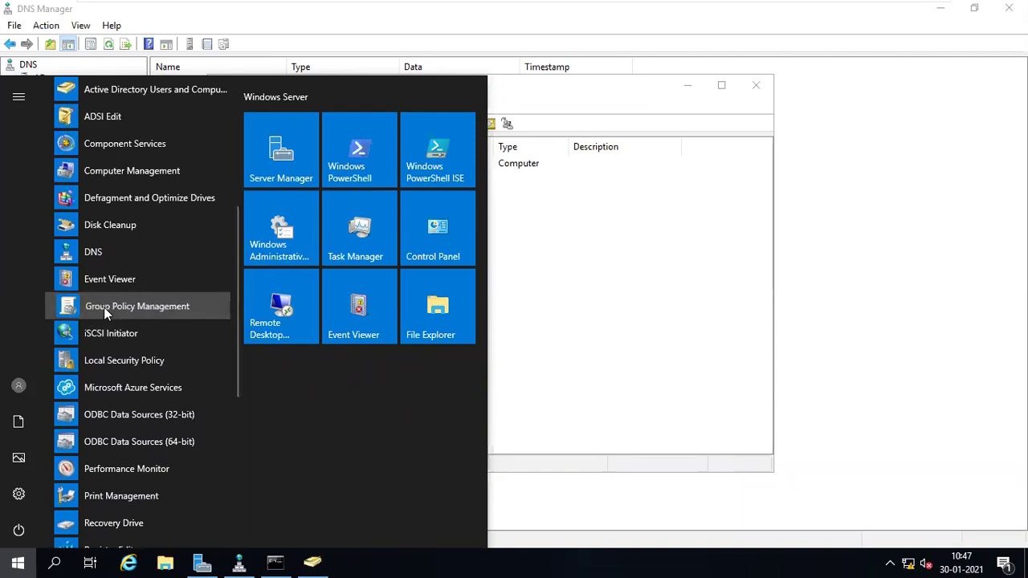
click(103, 307)
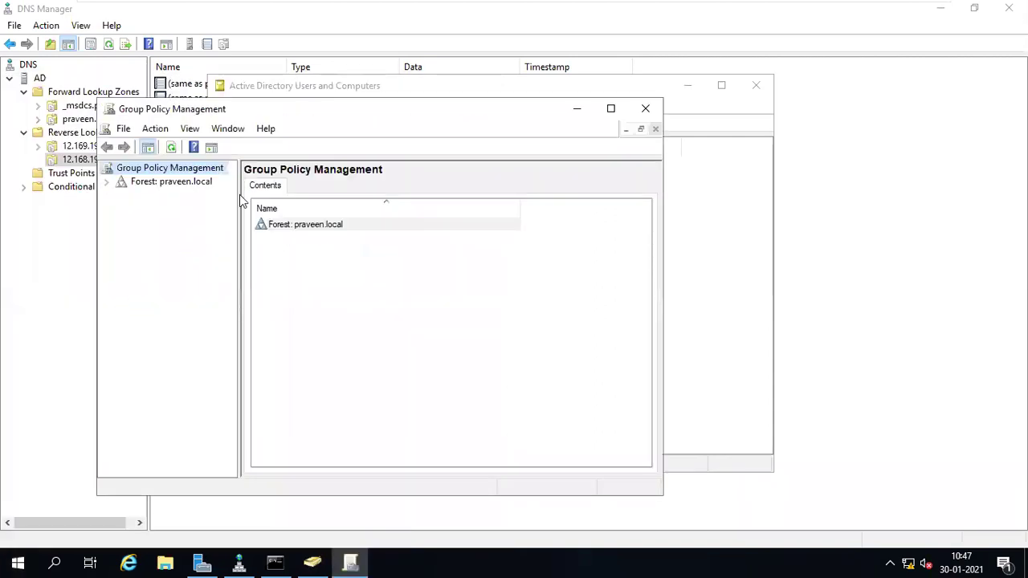
drag(376, 103, 570, 83)
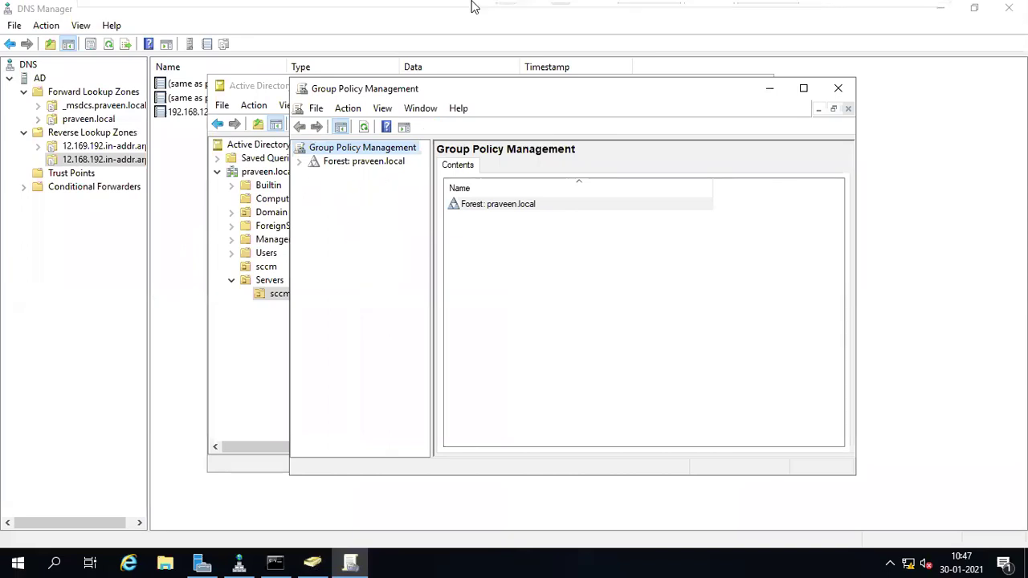
mouse_move(471, 4)
click(763, 11)
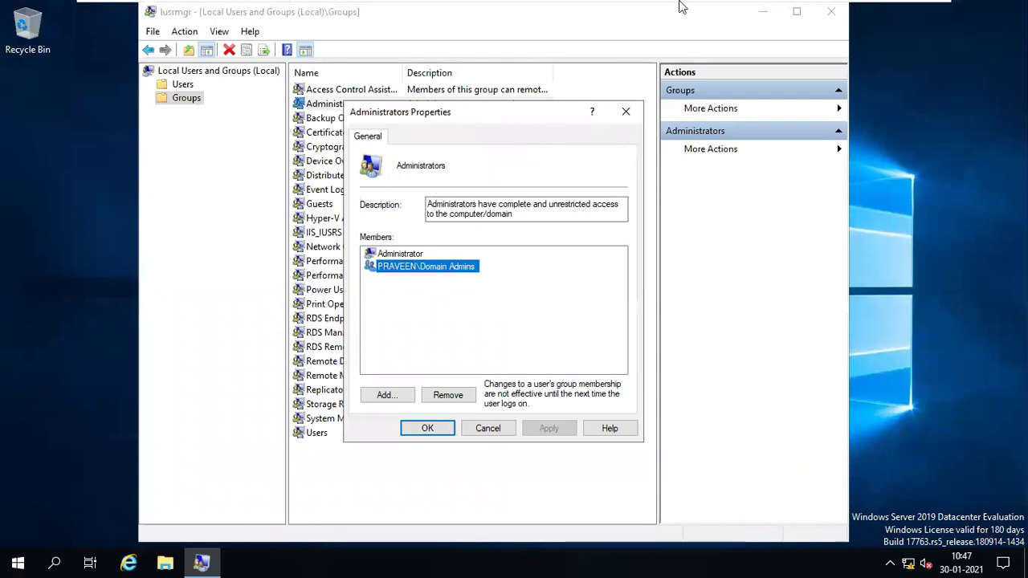
click(701, 11)
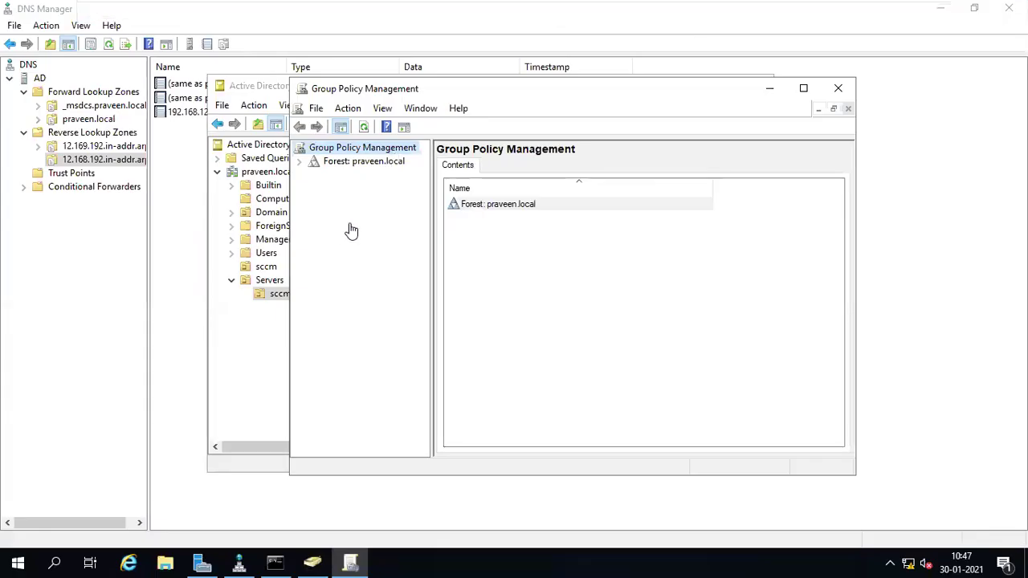
- Expand the forest to Servers\sccm, maximize the console, and widen the tree pane
click(300, 163)
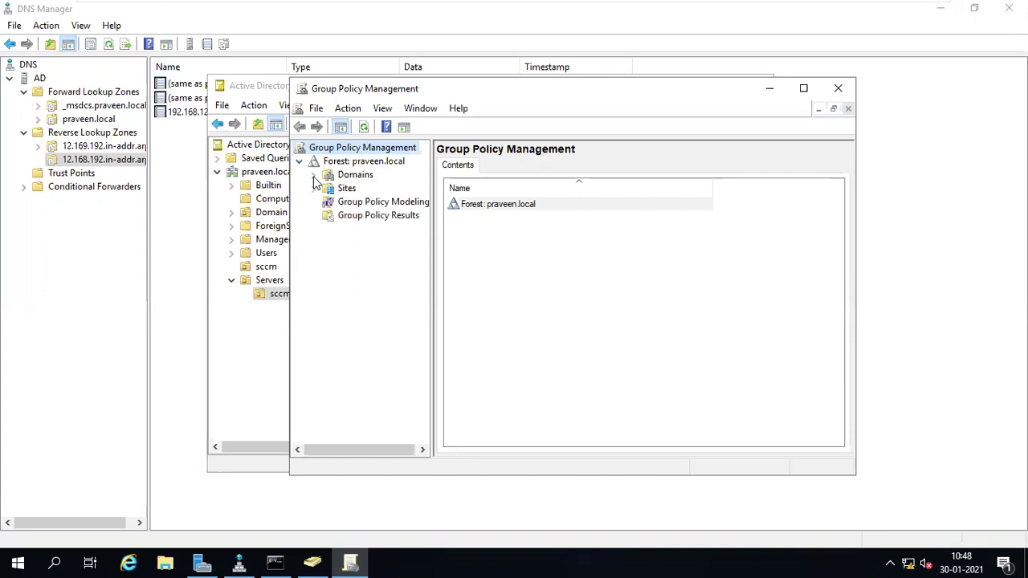
click(316, 175)
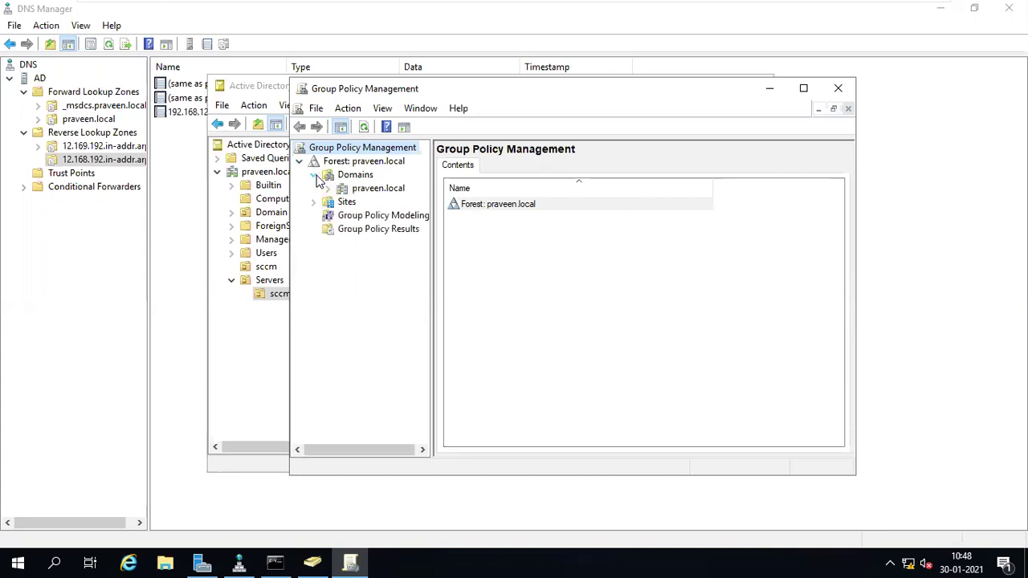
click(329, 190)
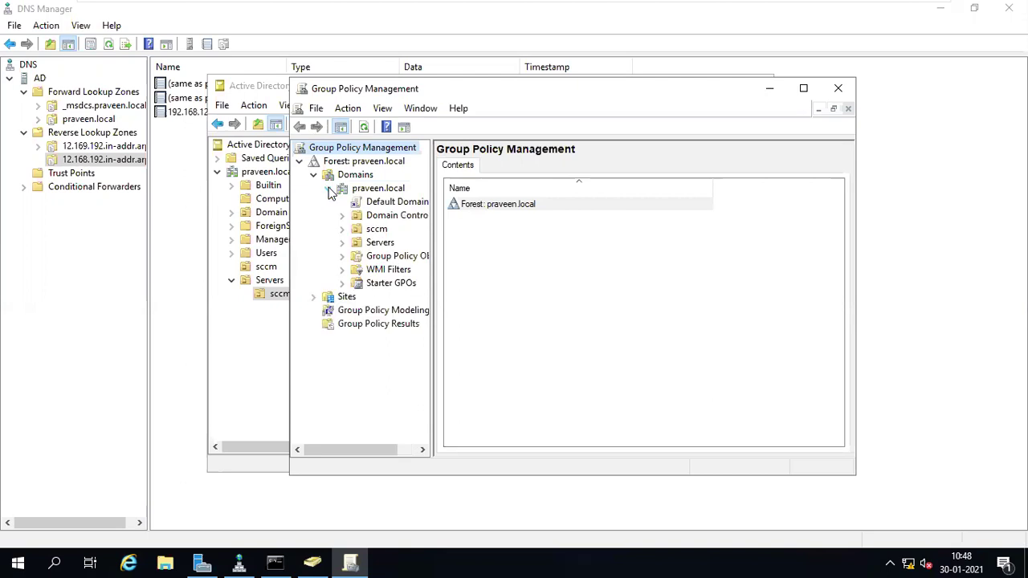
click(343, 242)
click(388, 256)
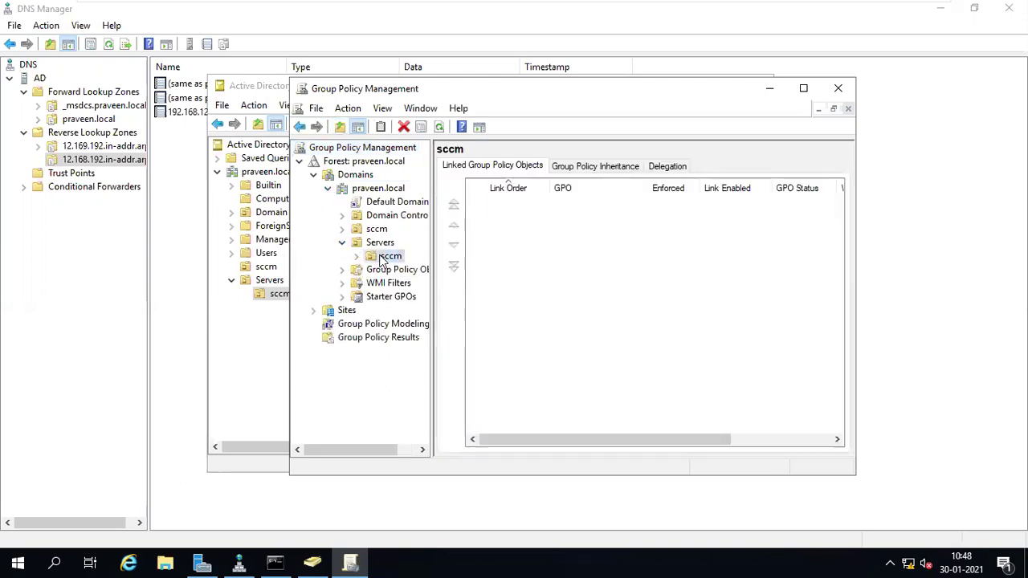
double_click(549, 86)
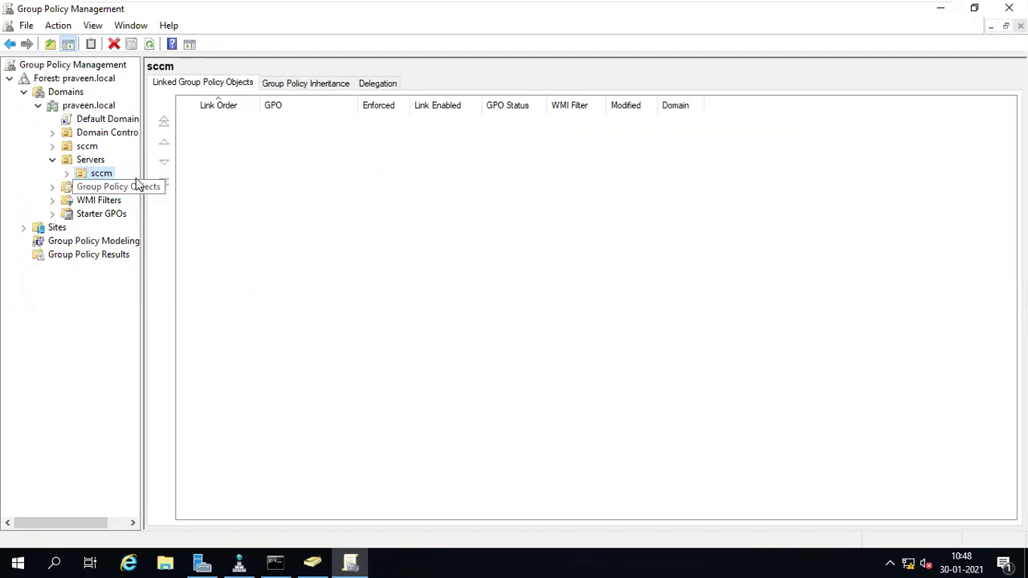
drag(143, 296, 294, 308)
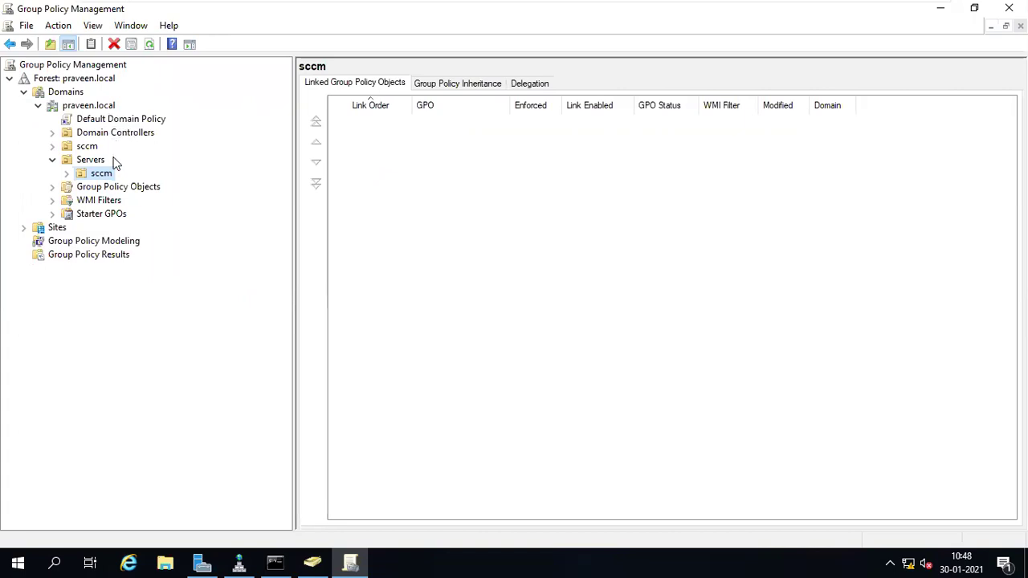
click(106, 122)
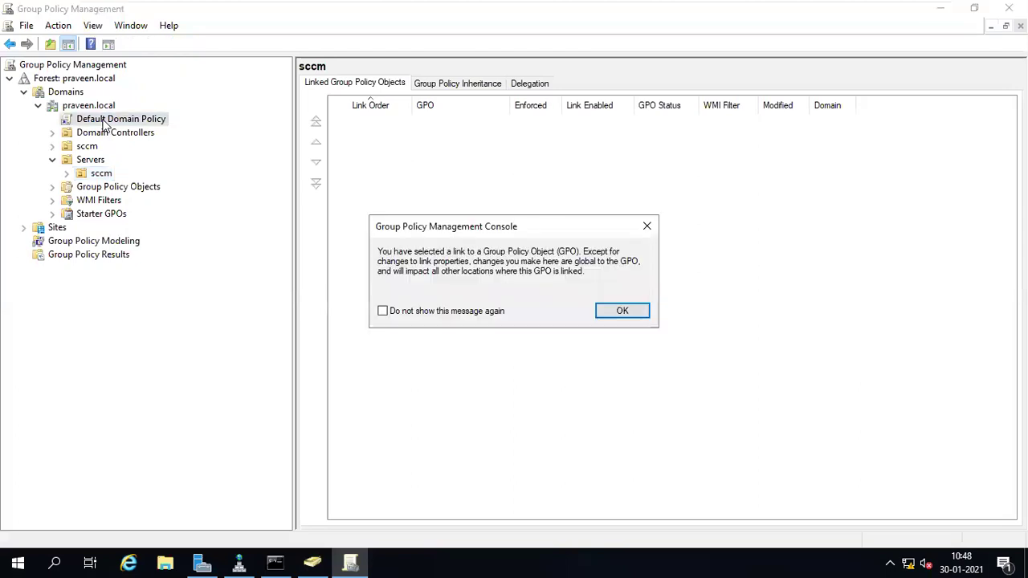
- Show the Default Domain Policy settings report and highlight 42 days, 24 passwords, 7 characters, Enabled complexity
click(615, 315)
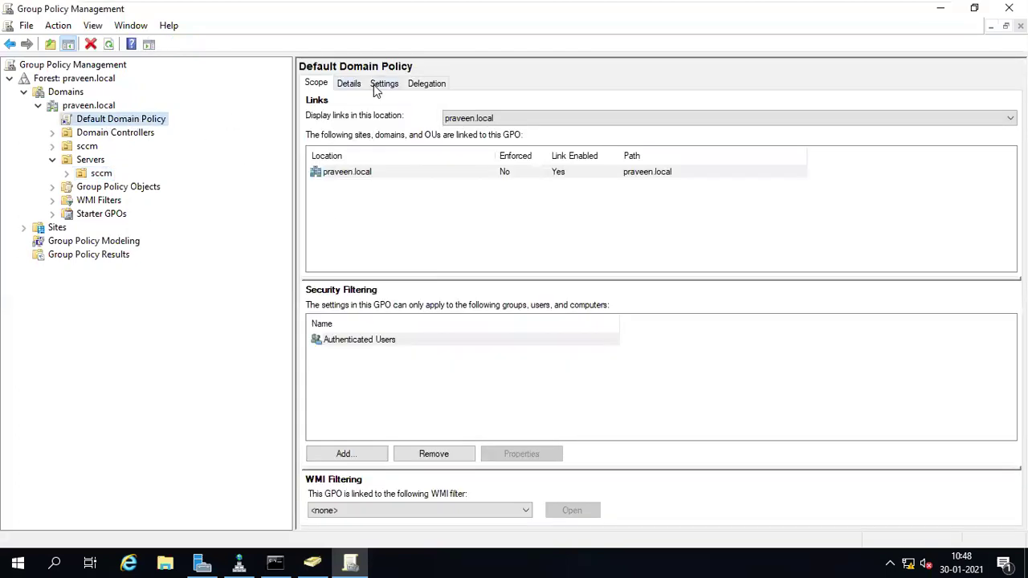
click(375, 87)
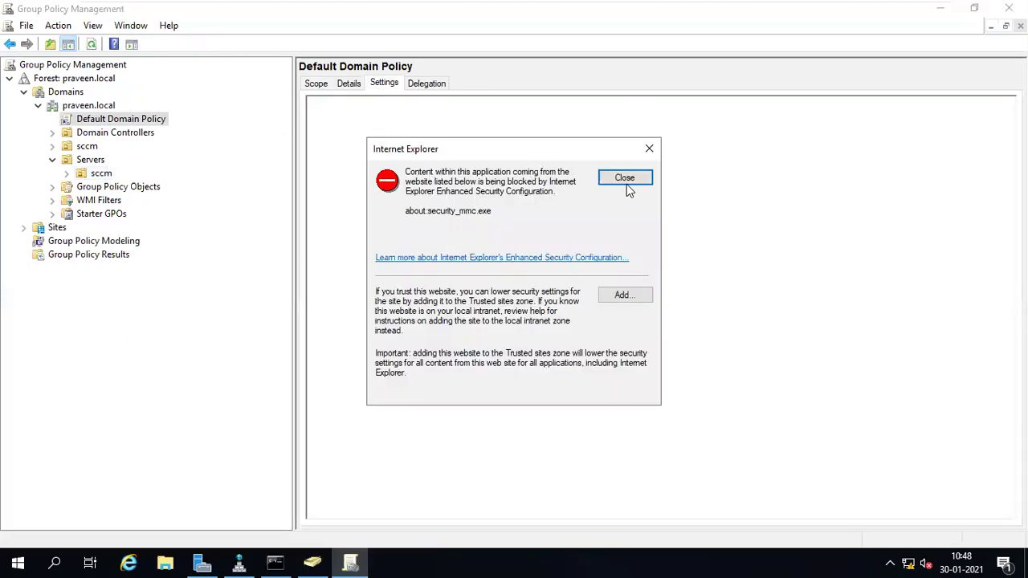
click(627, 181)
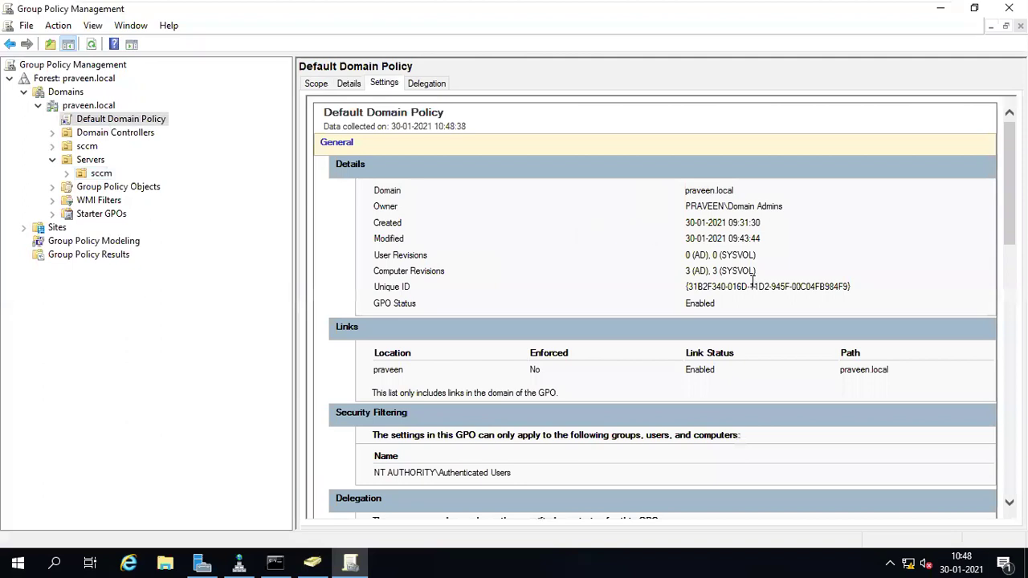
scroll(857, 341, down, 10)
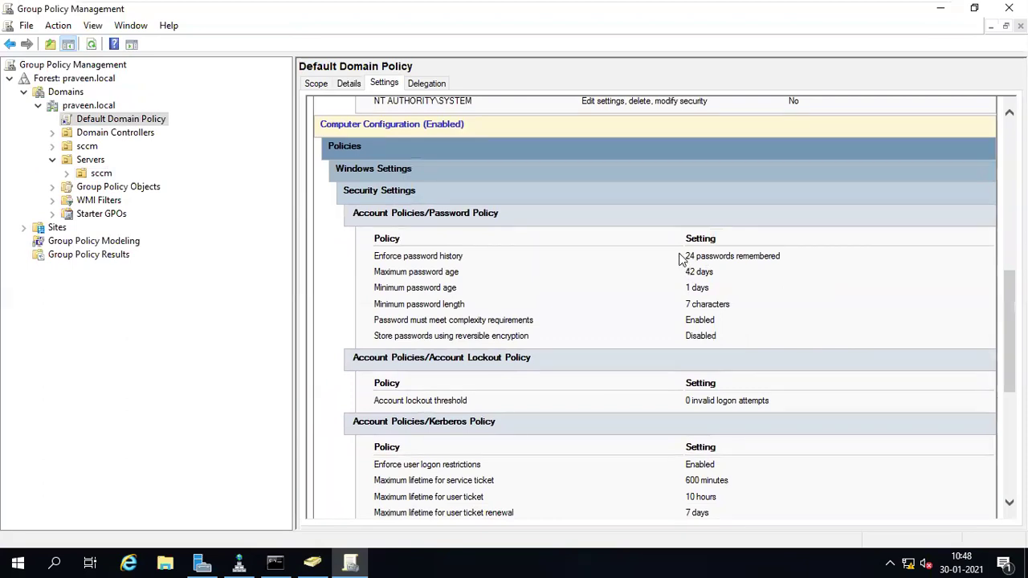
drag(685, 272, 717, 271)
drag(683, 255, 779, 262)
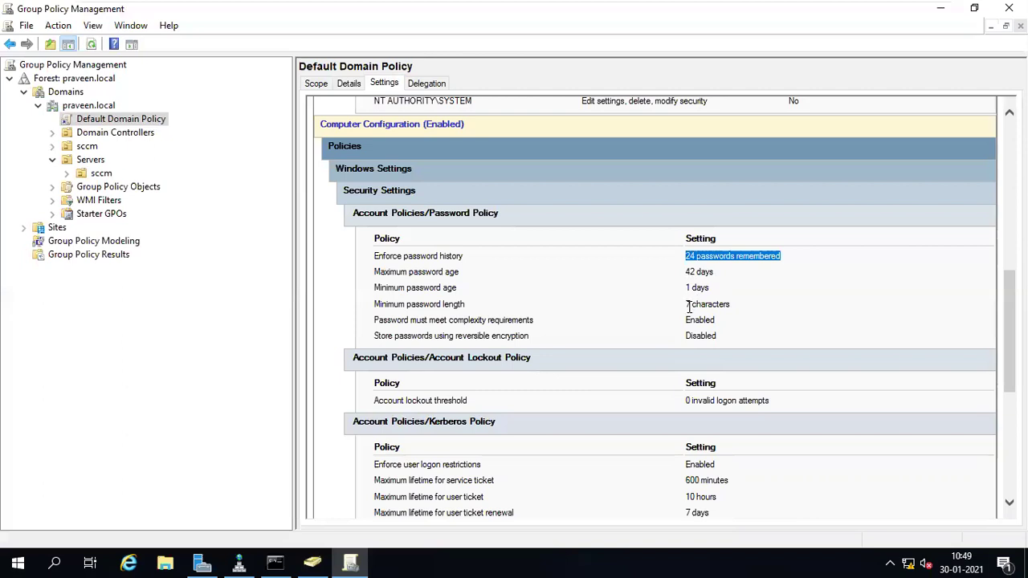
drag(686, 306, 733, 304)
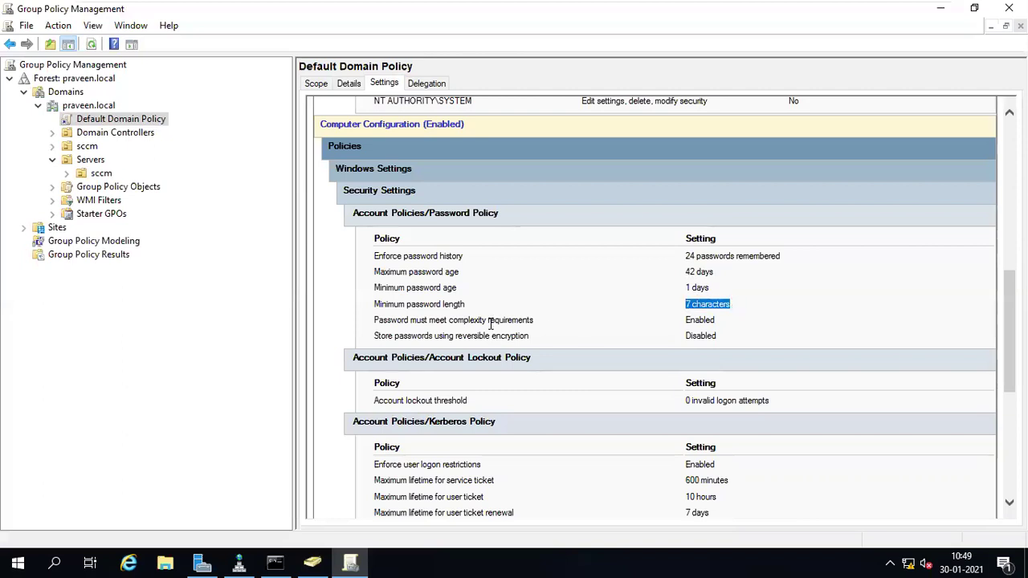
drag(687, 322, 720, 329)
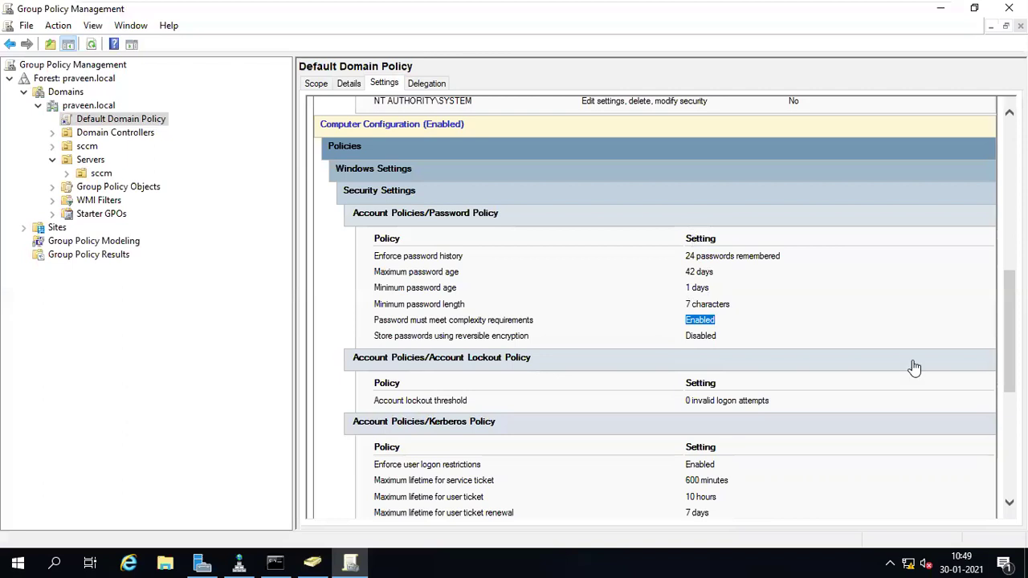
- Scroll through the report's Kerberos and security option policies
scroll(655, 310, down, 5)
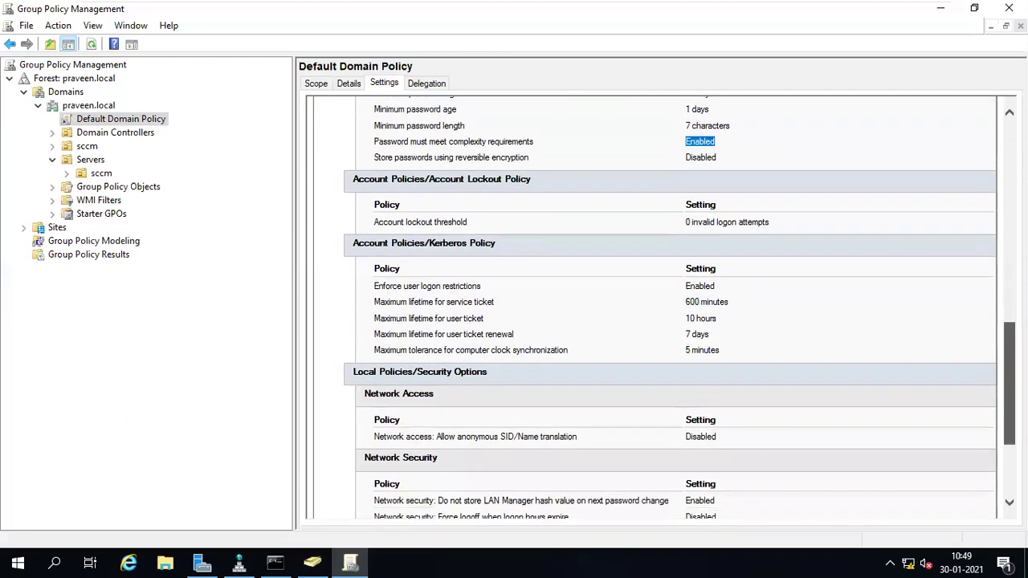
scroll(655, 309, down, 5)
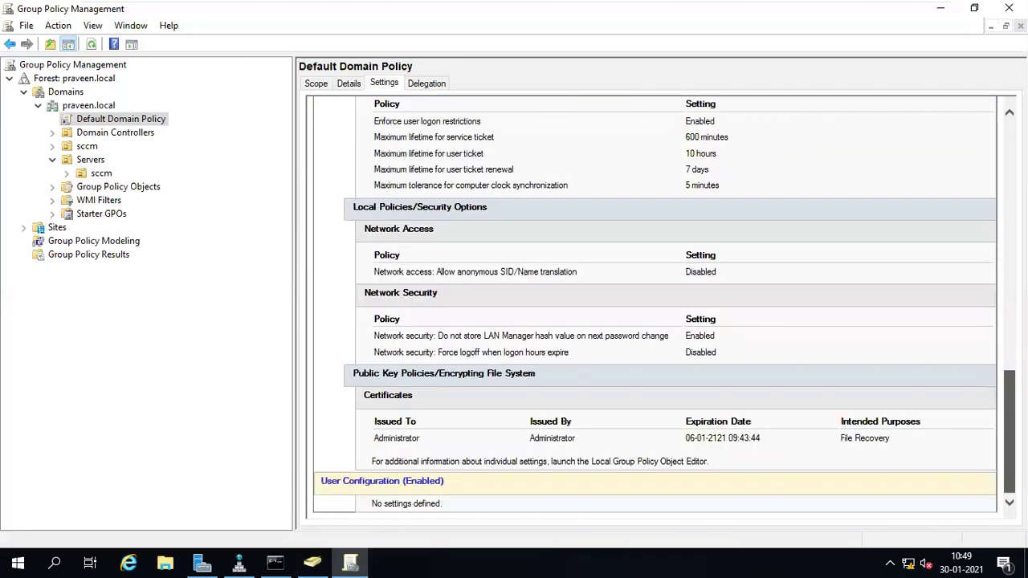
scroll(655, 309, up, 12)
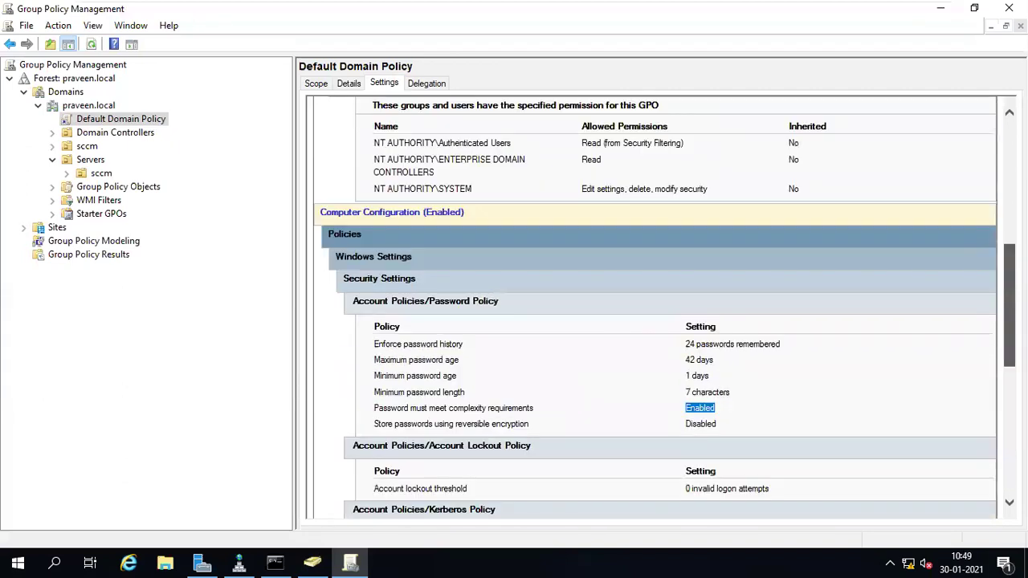
scroll(655, 310, up, 12)
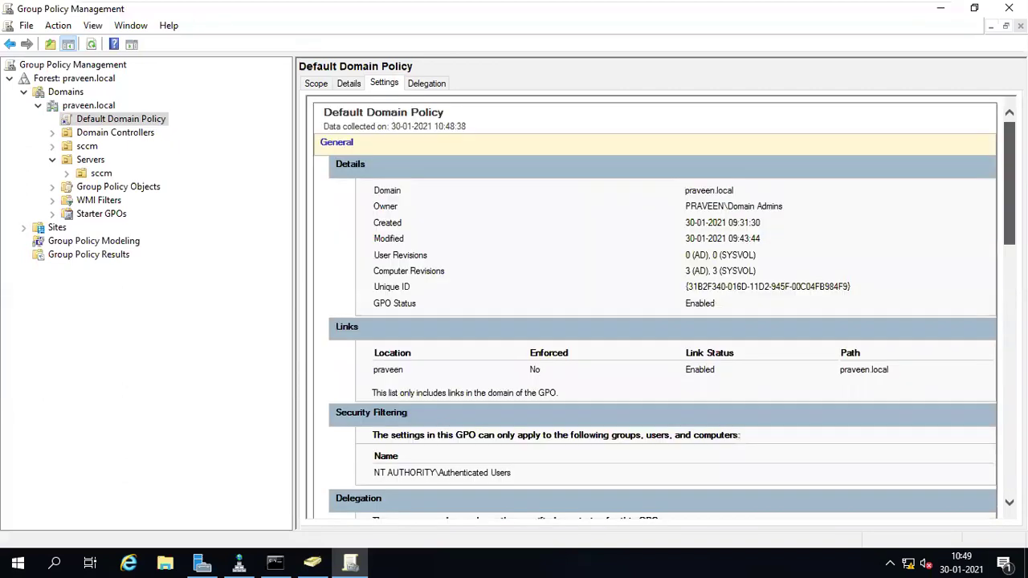
scroll(655, 309, down, 12)
scroll(588, 257, down, 9)
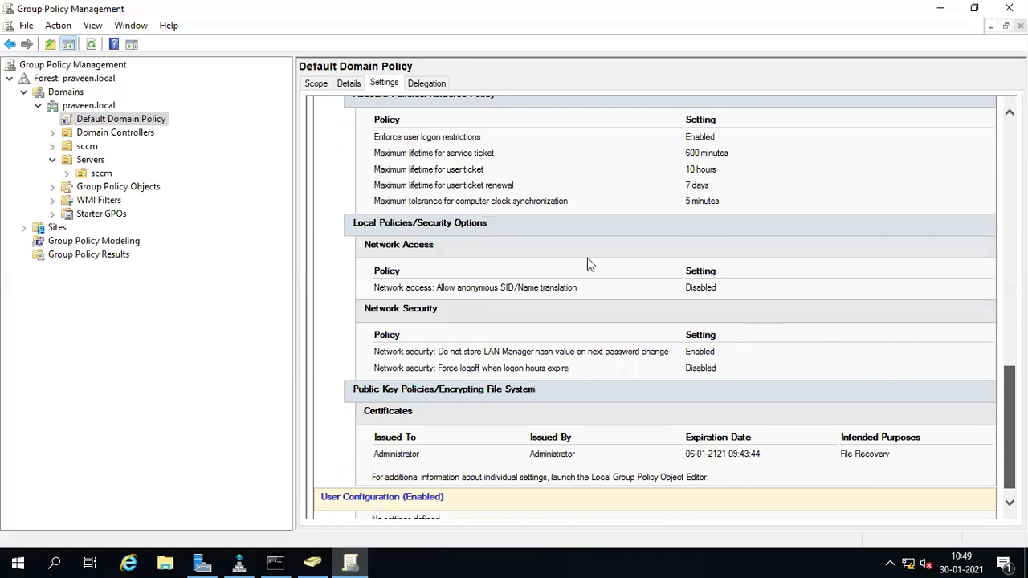
scroll(587, 258, down, 1)
- Minimize the virtual machine to the host desktop, then restore the AD machine full screen
mouse_move(664, 6)
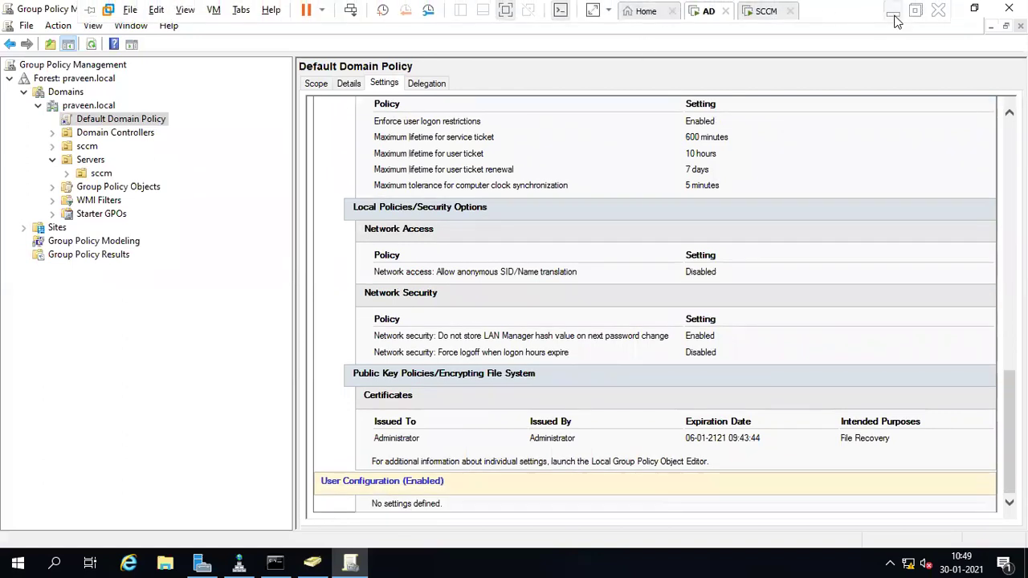
click(894, 8)
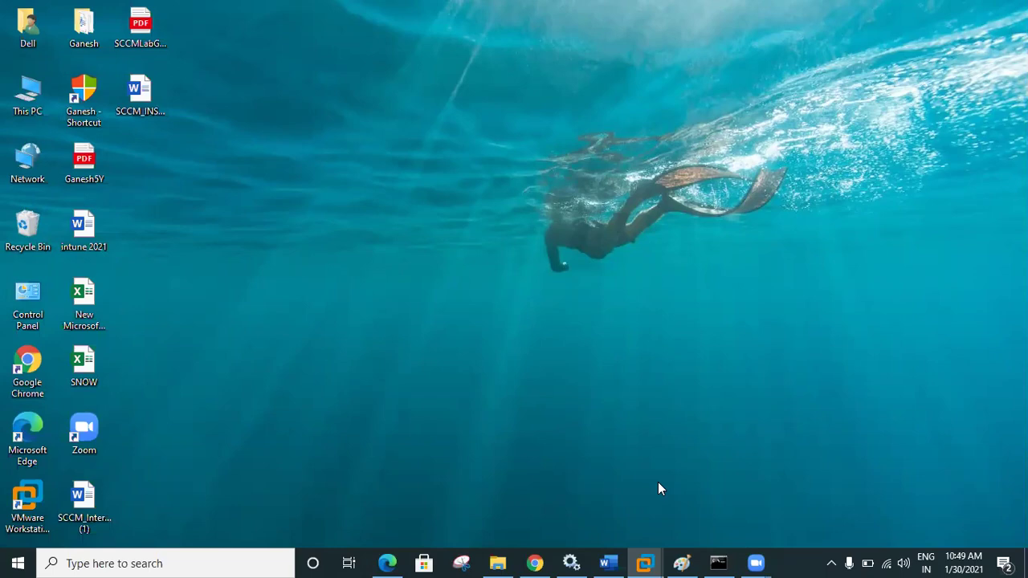
mouse_move(645, 563)
click(620, 462)
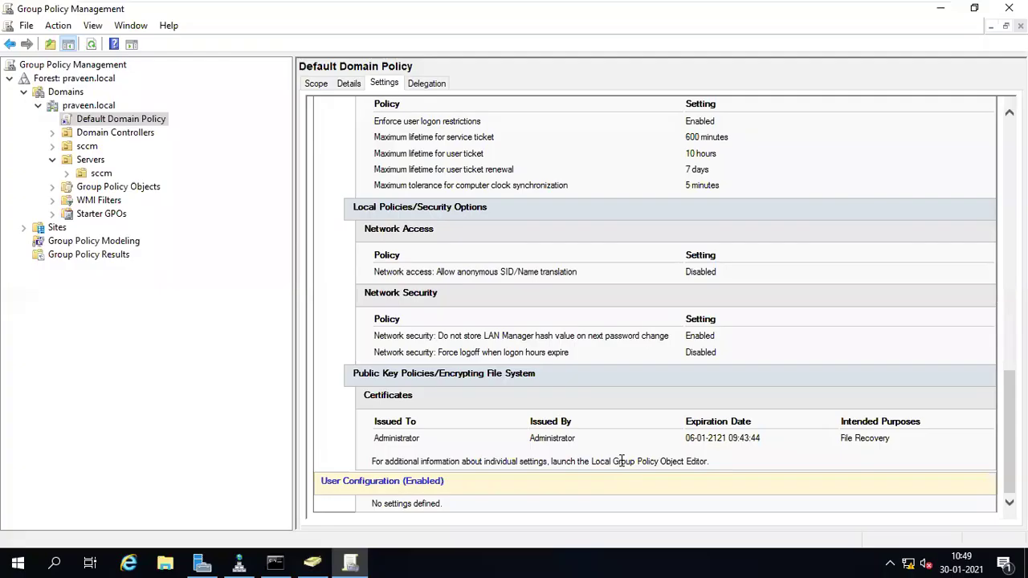
- Create a GPO named SCCM Admin linked to the sccm OU
right_click(100, 175)
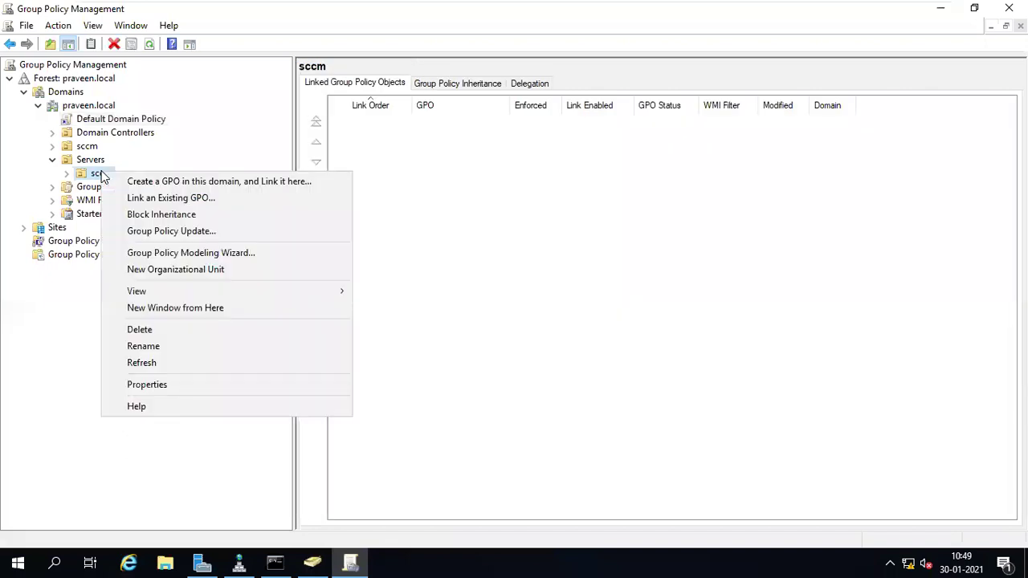
click(157, 182)
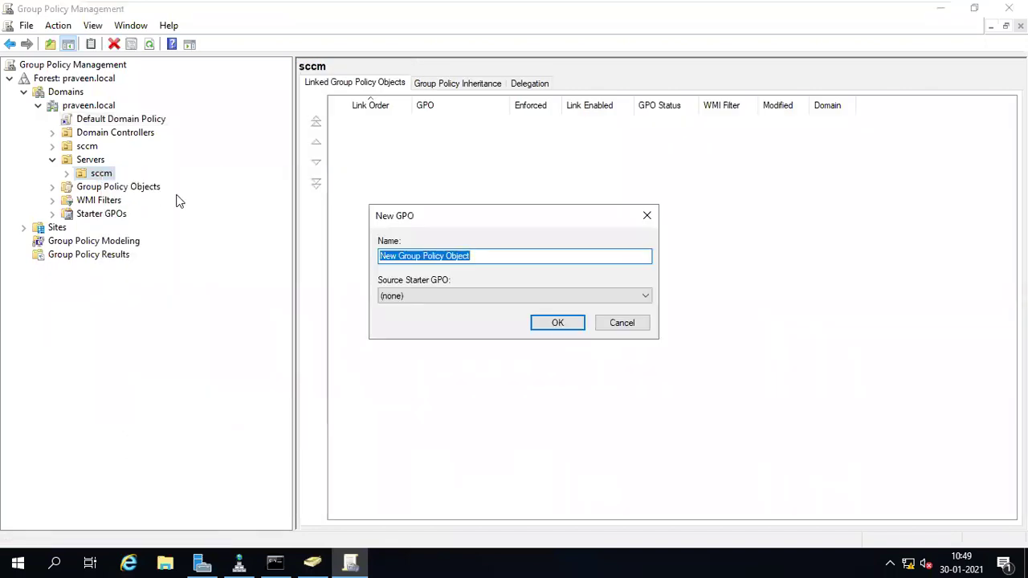
text(SCC)
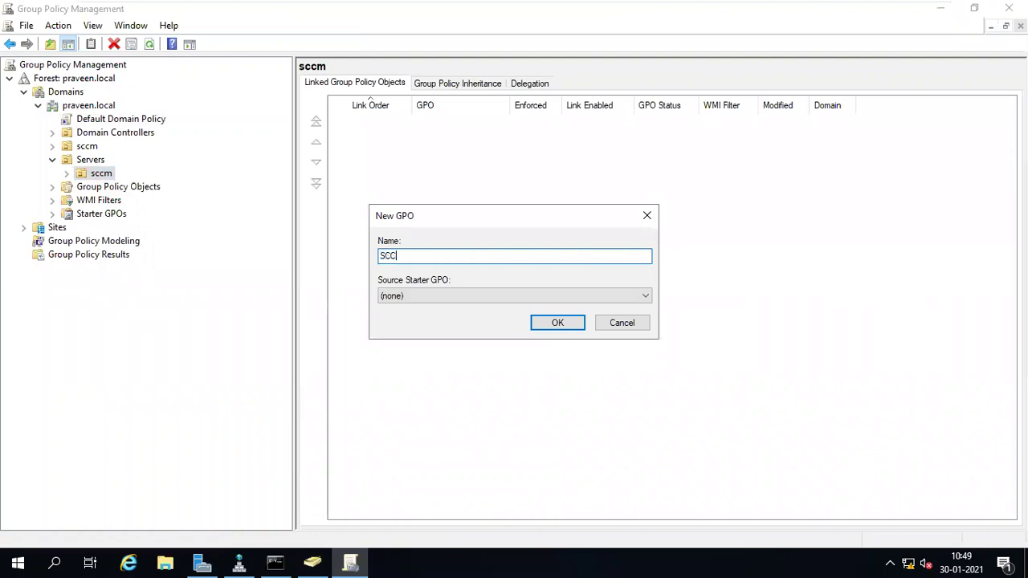
text(M Local admi)
key(BackSpace)
key(BackSpace)
key(BackSpace)
key(BackSpace)
key(BackSpace)
key(BackSpace)
key(BackSpace)
key(BackSpace)
key(BackSpace)
key(BackSpace)
text(Admi)
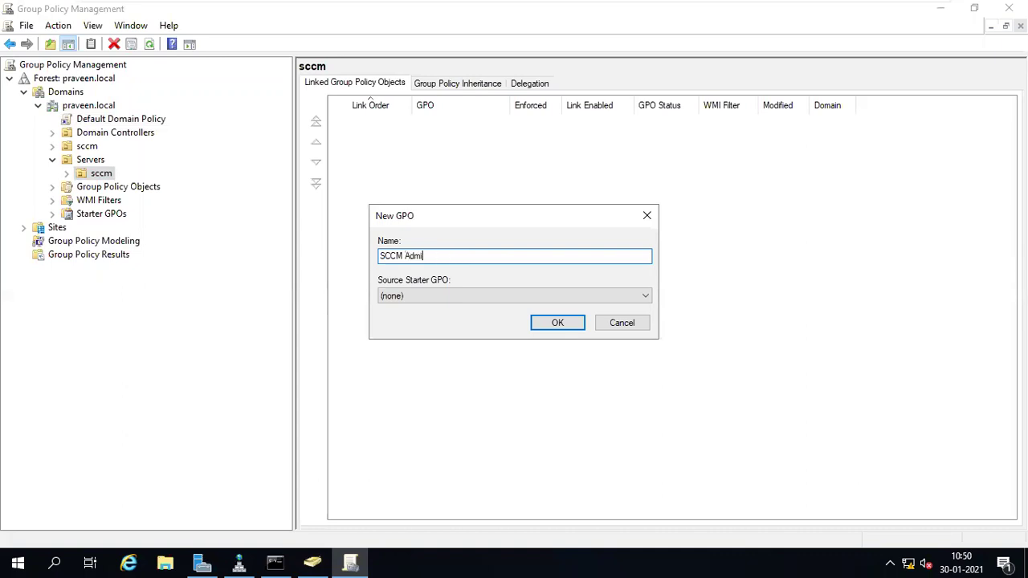
click(558, 322)
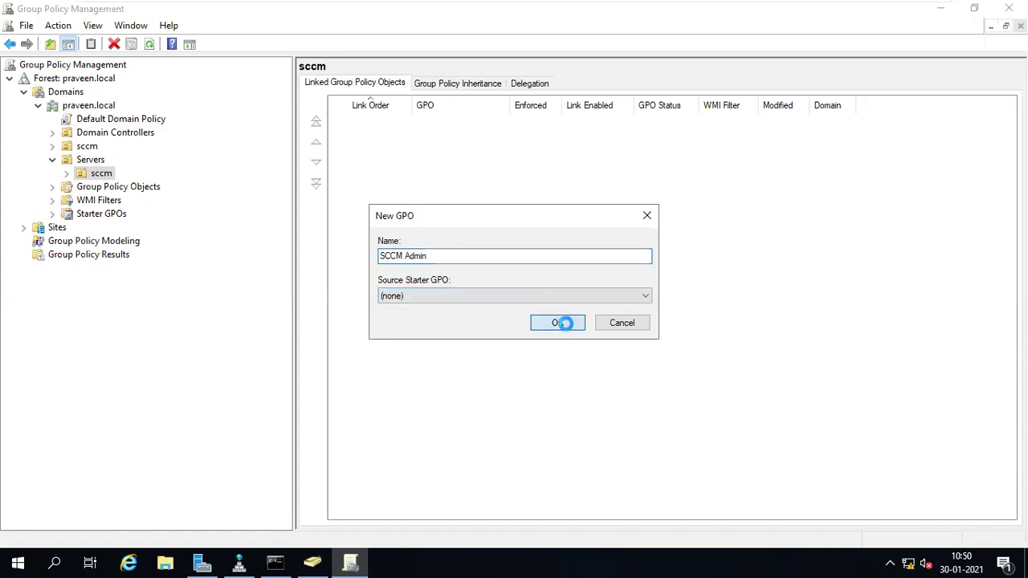
- Select the SCCM Admin link, dismiss the security warning and link notice, and edit it
click(69, 173)
click(112, 189)
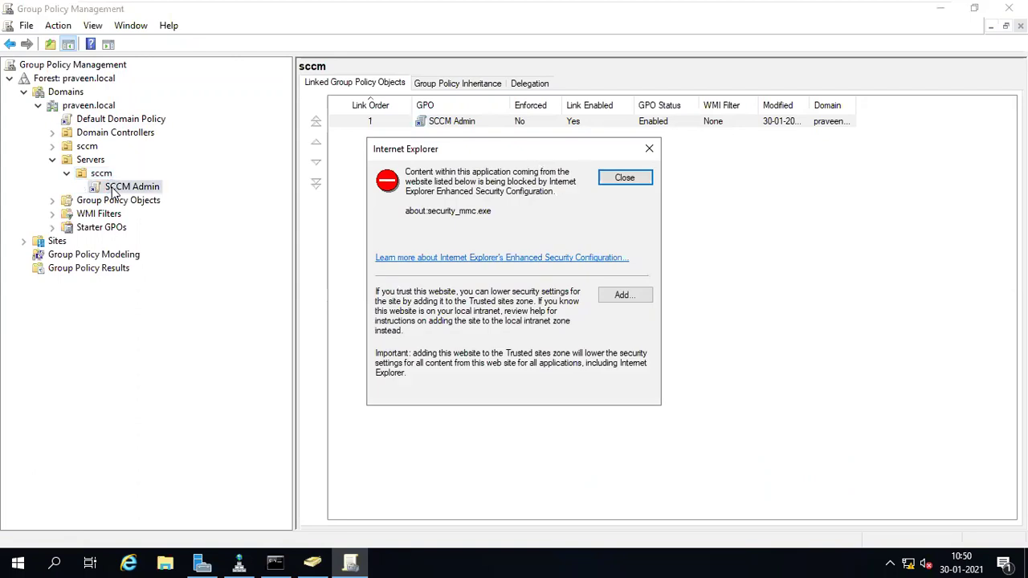
click(620, 180)
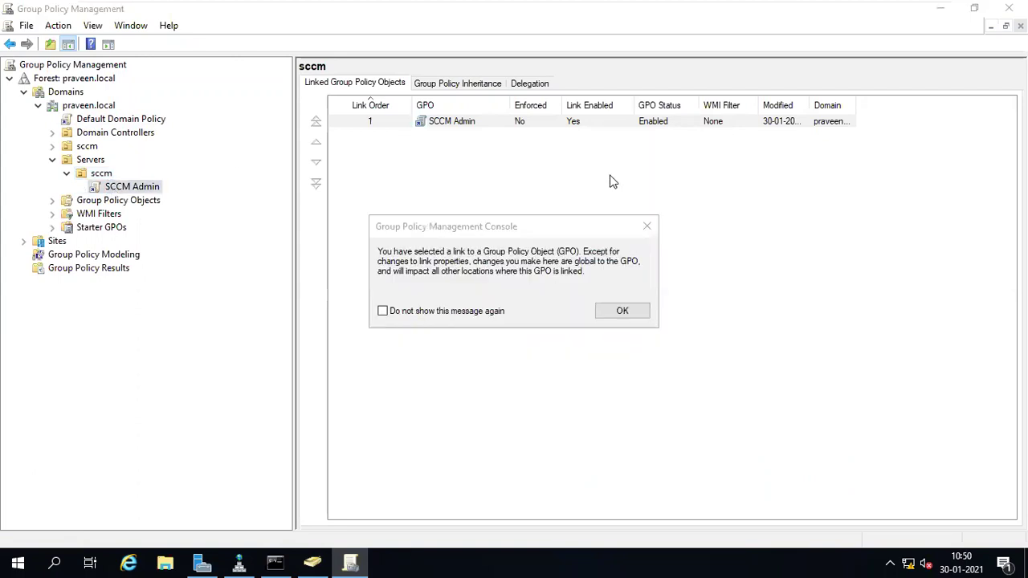
click(468, 313)
click(631, 314)
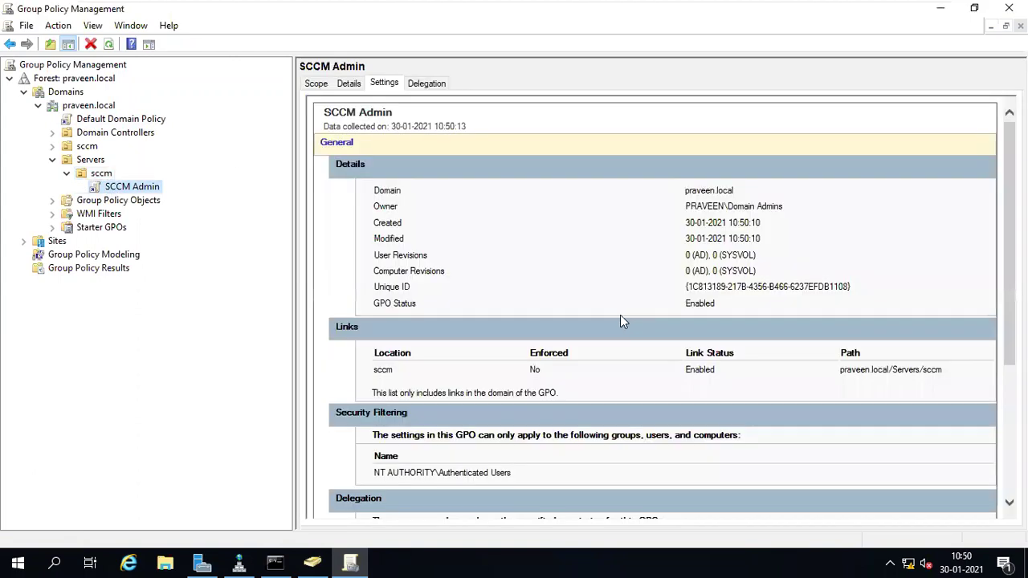
right_click(112, 187)
click(155, 201)
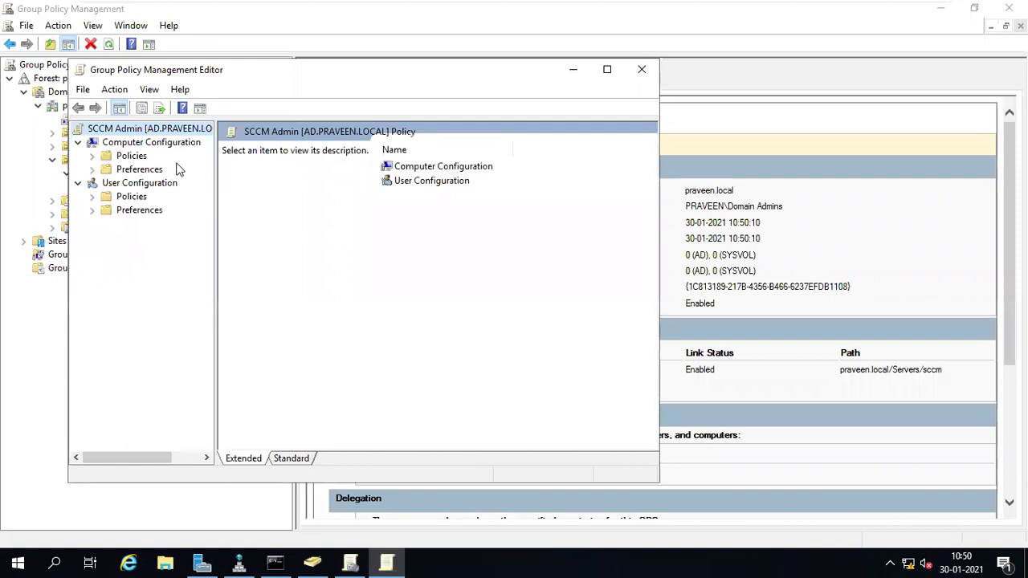
- Expand Computer Configuration > Preferences > Windows Settings and view the empty Registry preferences
click(151, 145)
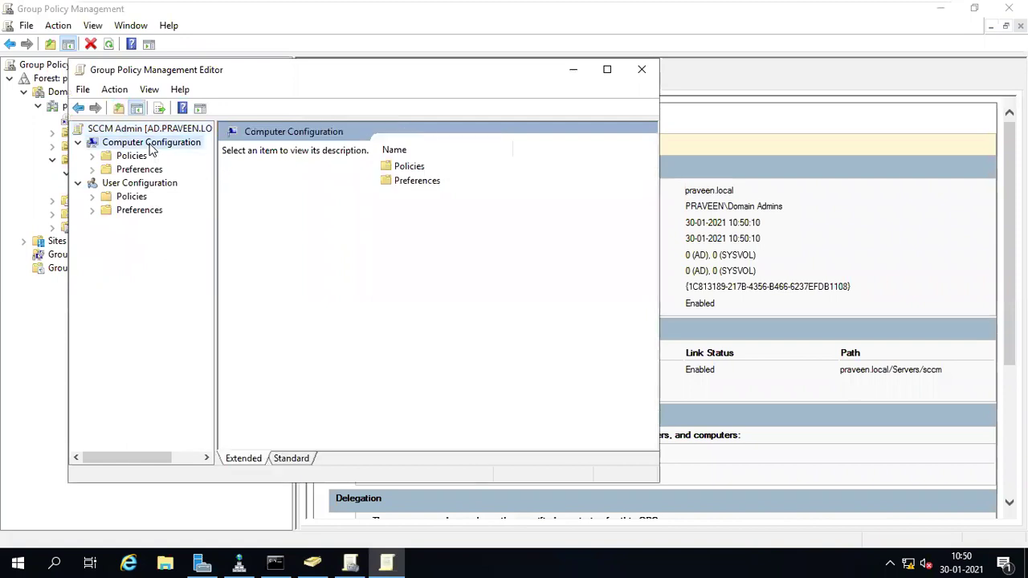
click(141, 185)
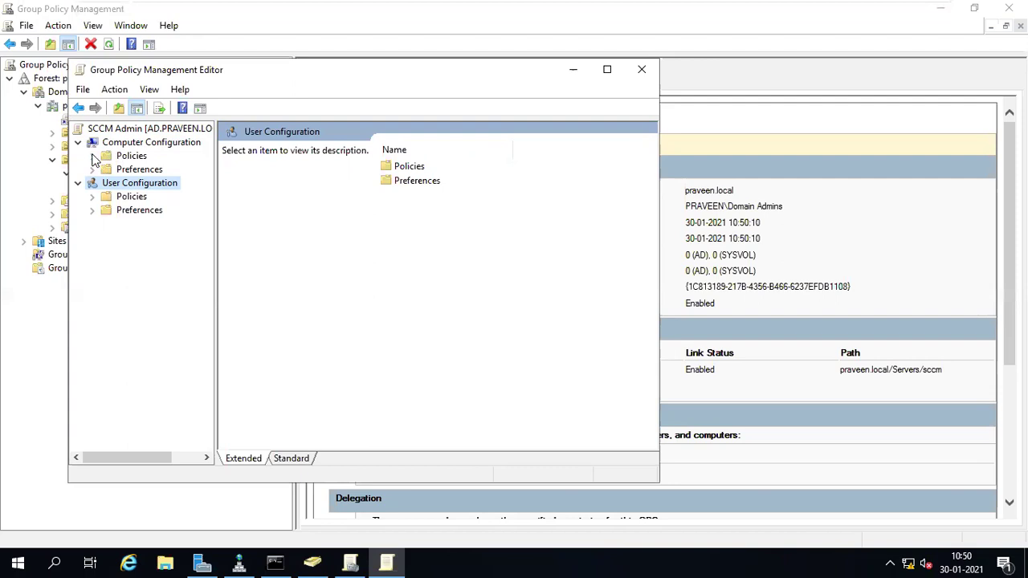
click(93, 170)
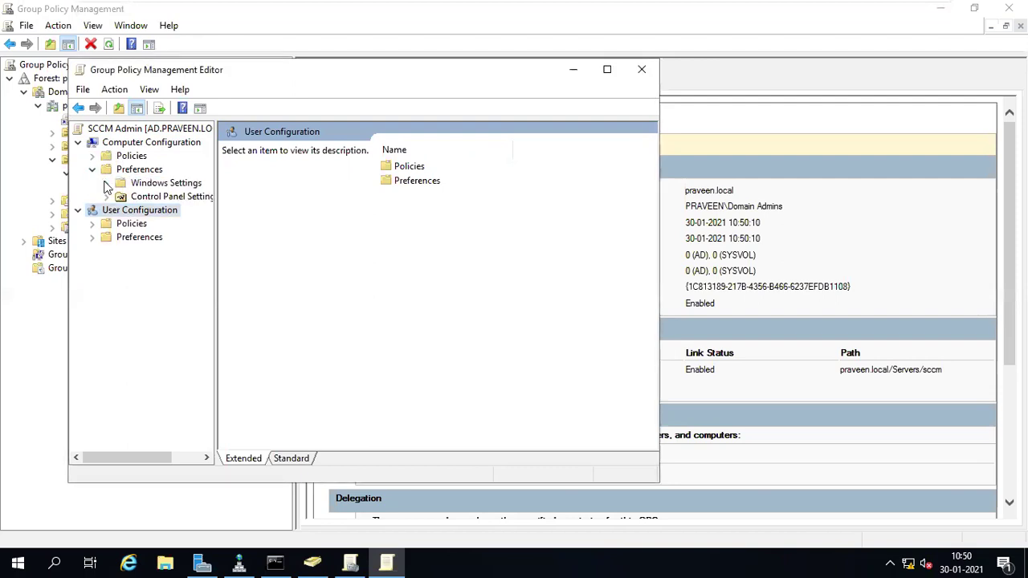
click(106, 183)
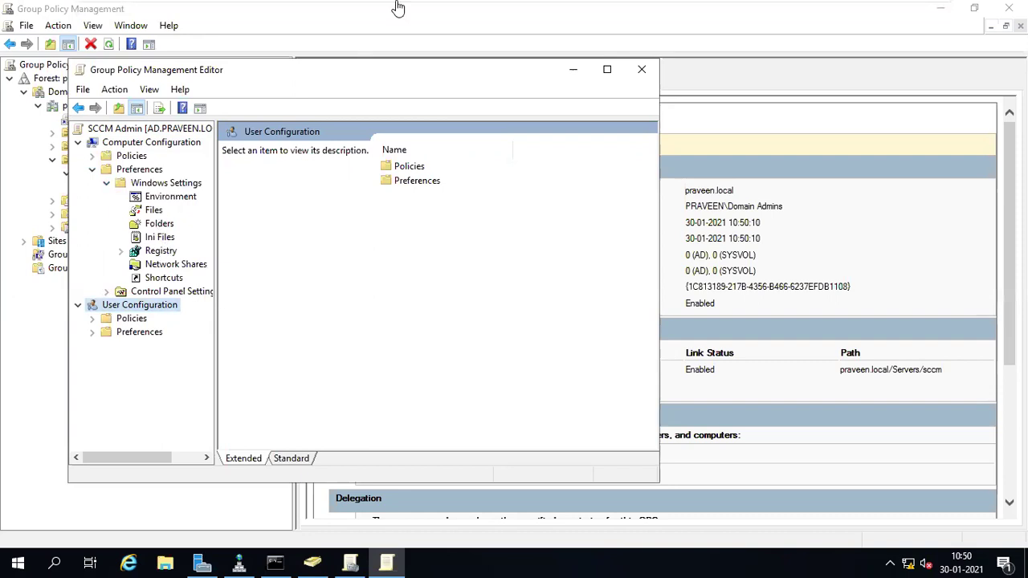
mouse_move(397, 7)
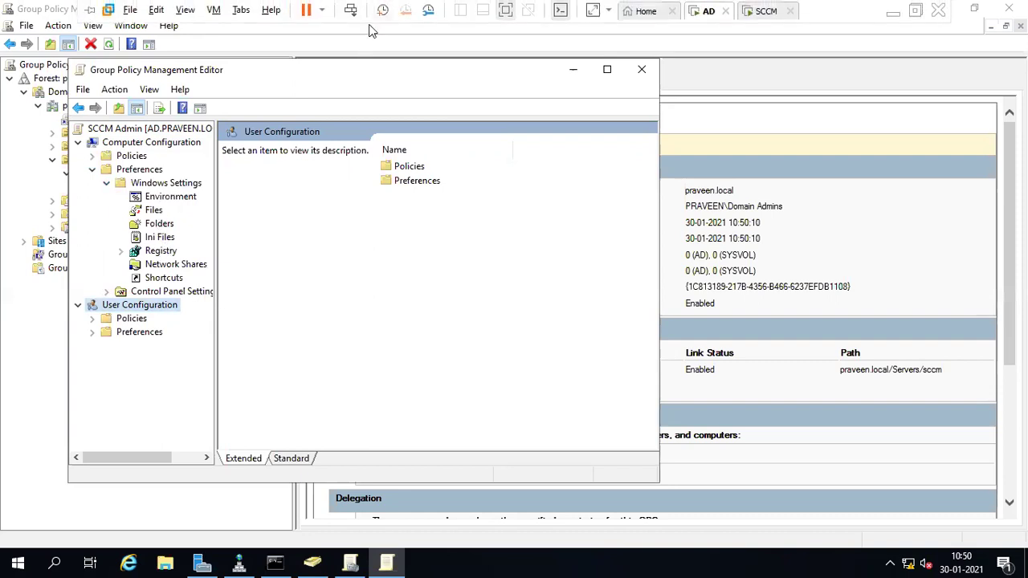
click(149, 252)
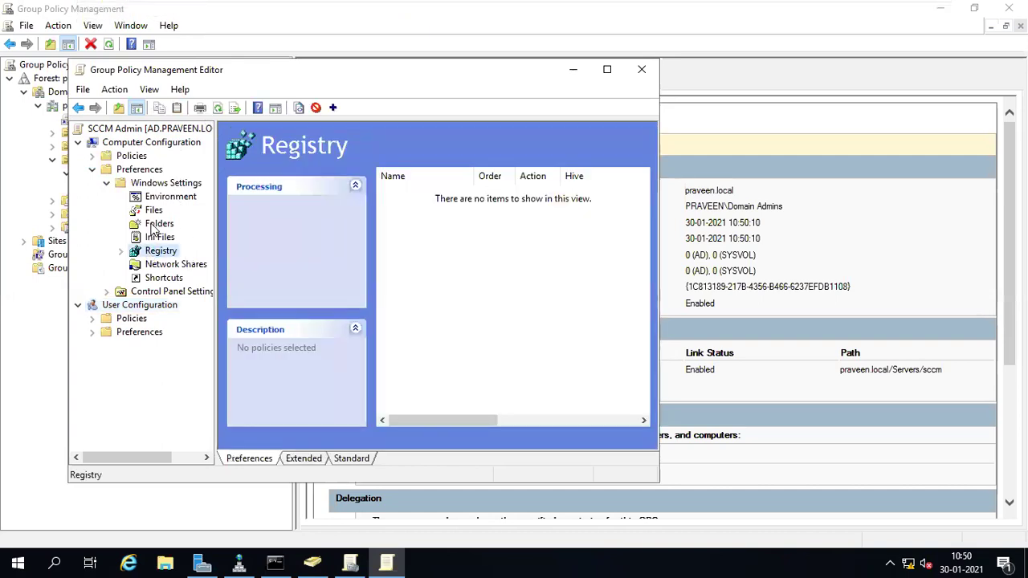
- Browse the empty Folders, Files, Network Shares and Shortcuts preference nodes
click(155, 225)
right_click(155, 229)
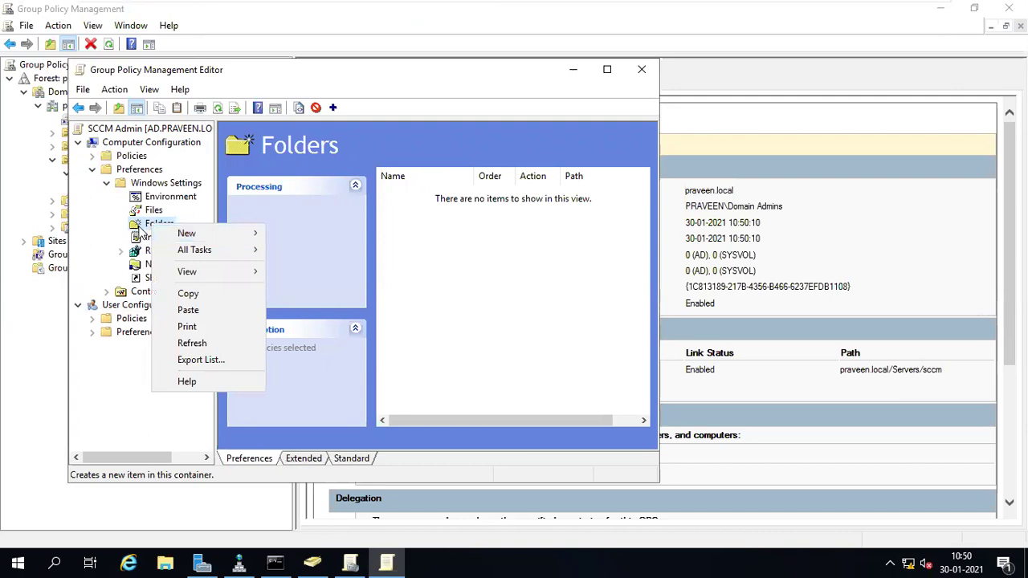
click(138, 229)
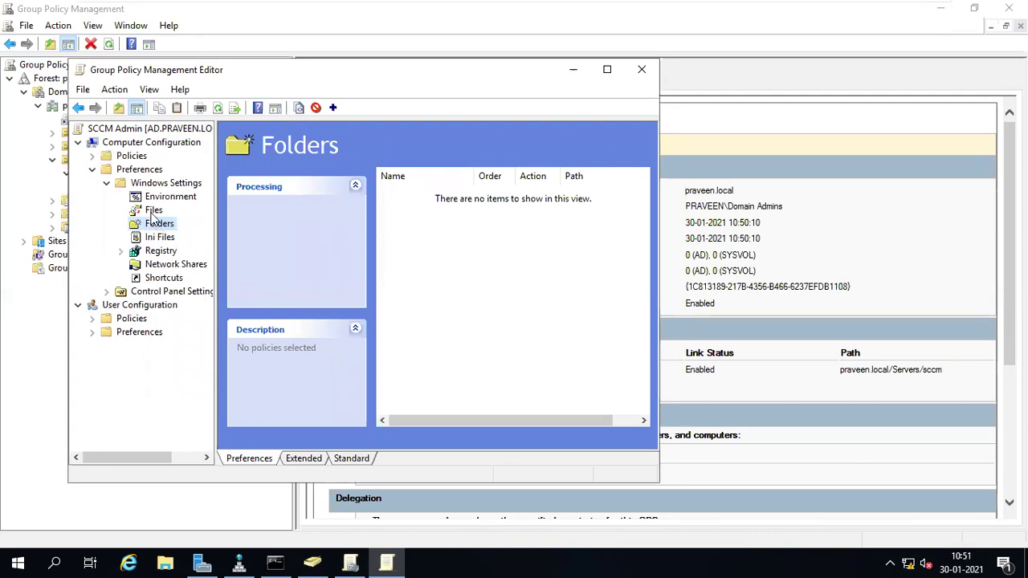
click(152, 211)
right_click(152, 211)
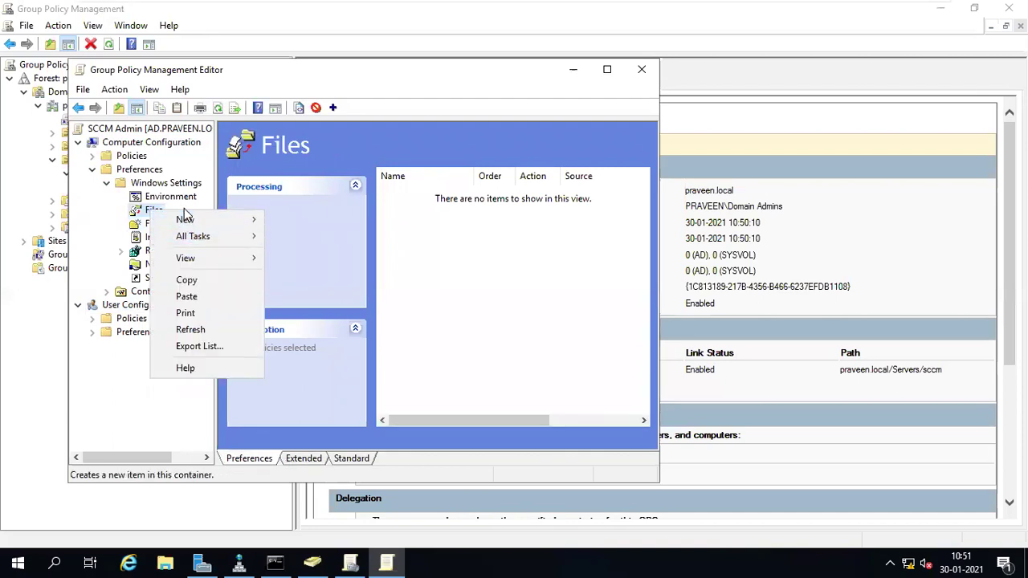
mouse_move(254, 220)
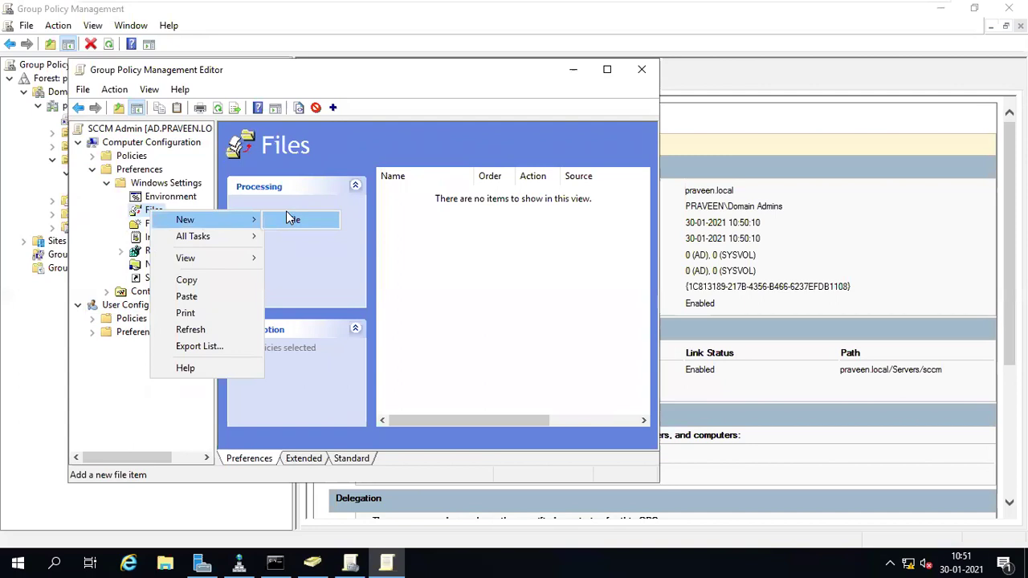
click(139, 267)
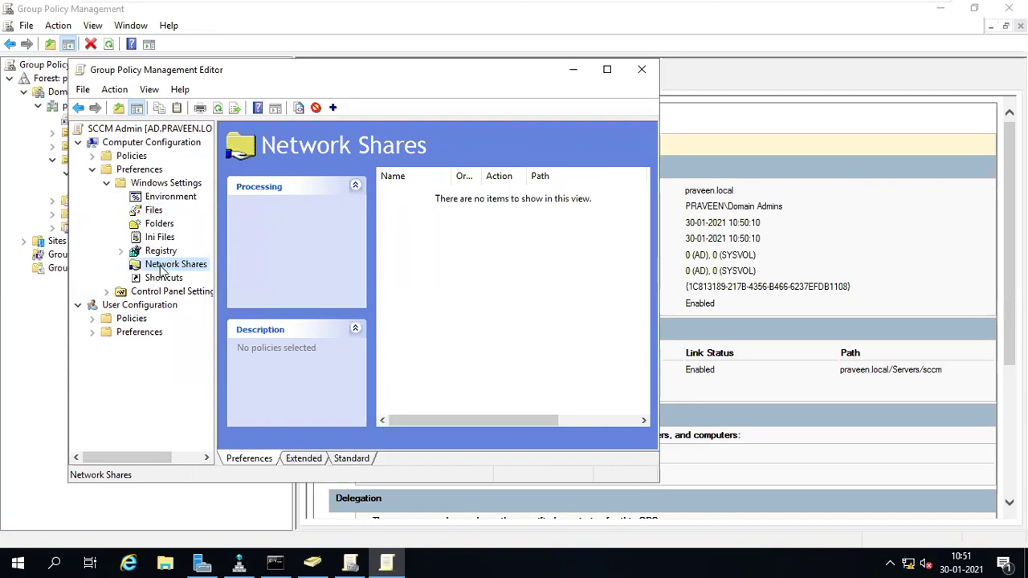
click(160, 278)
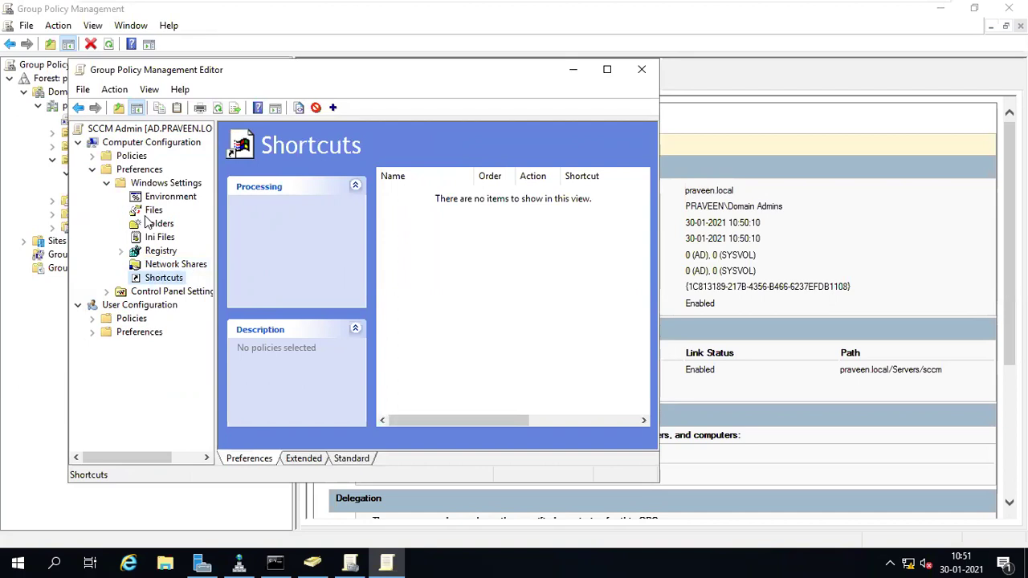
- Expand Control Panel Settings, inspect Local Users and Groups, and widen the tree pane
click(107, 291)
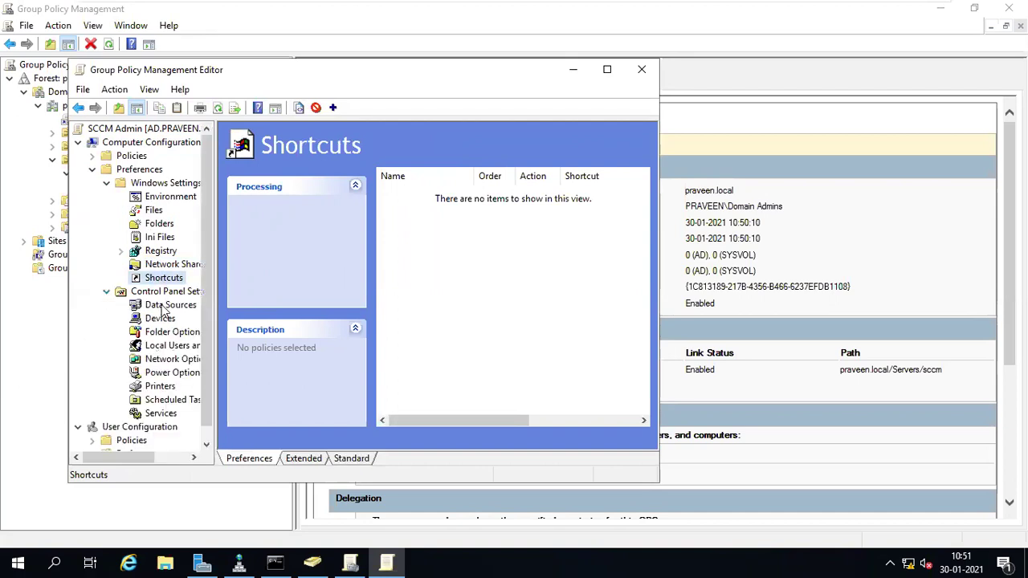
click(136, 347)
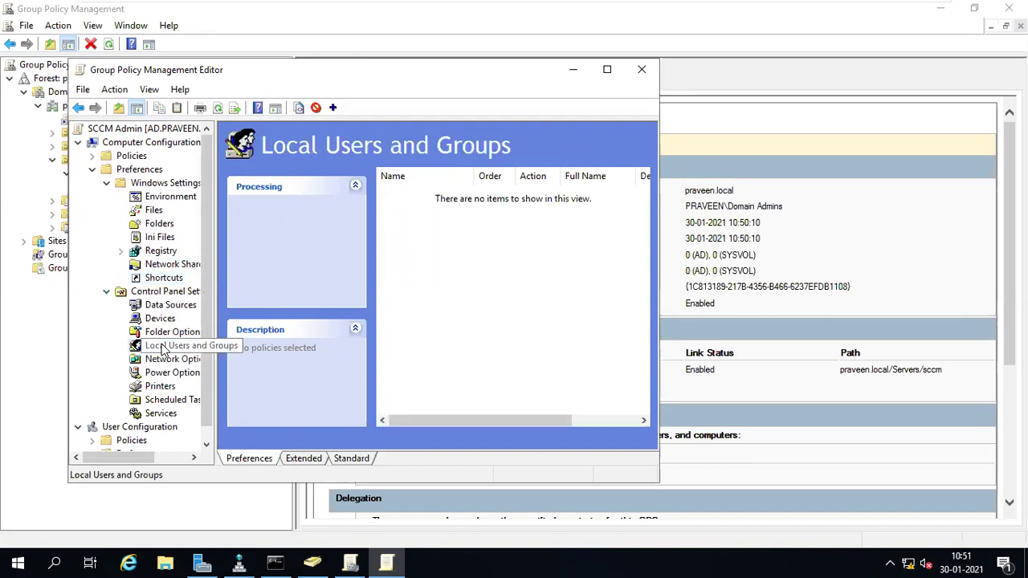
right_click(164, 347)
mouse_move(201, 356)
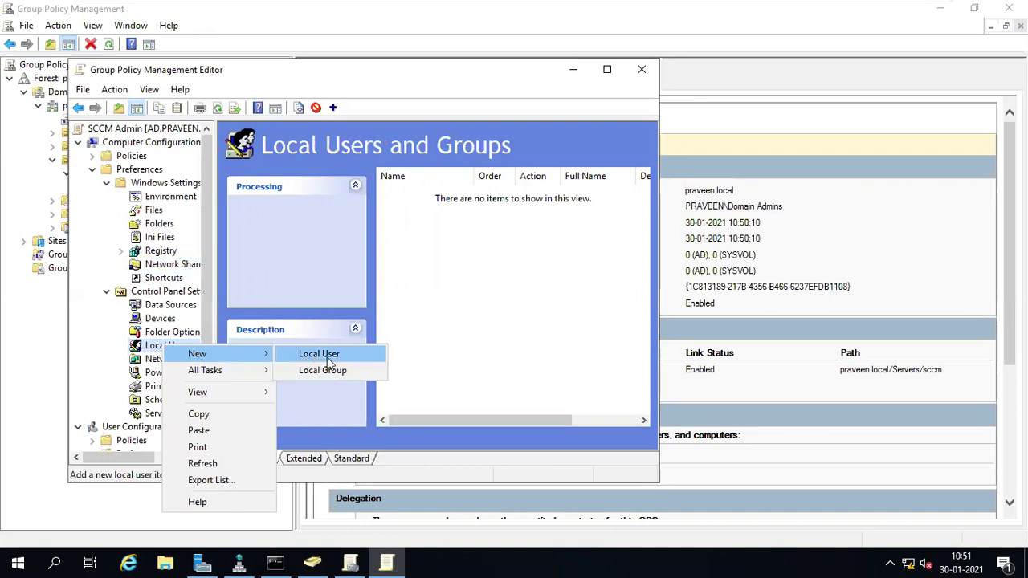
click(214, 284)
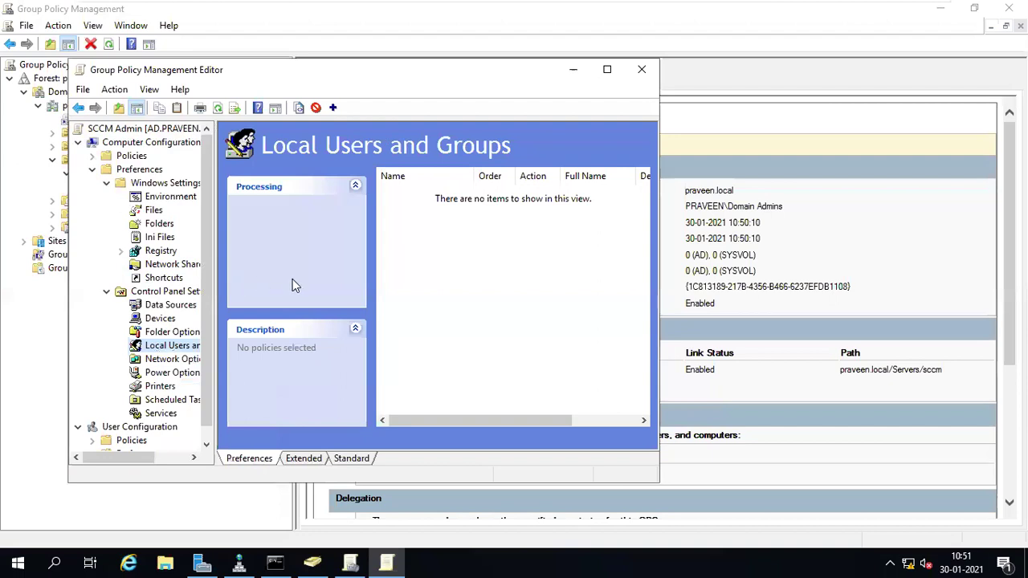
drag(216, 279, 297, 288)
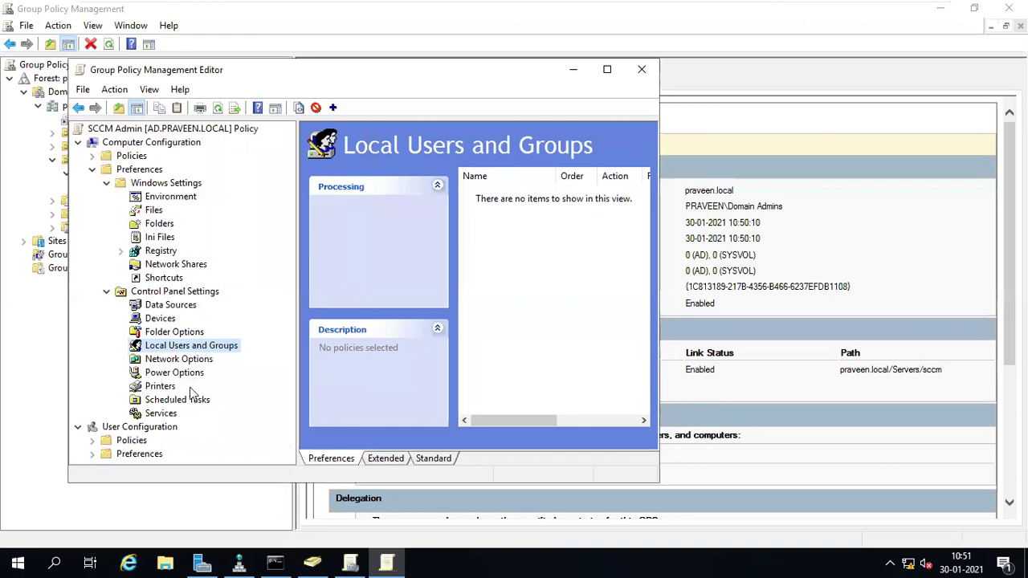
- Start and cancel a new Service preference, view Scheduled Tasks, and close the editor
click(169, 415)
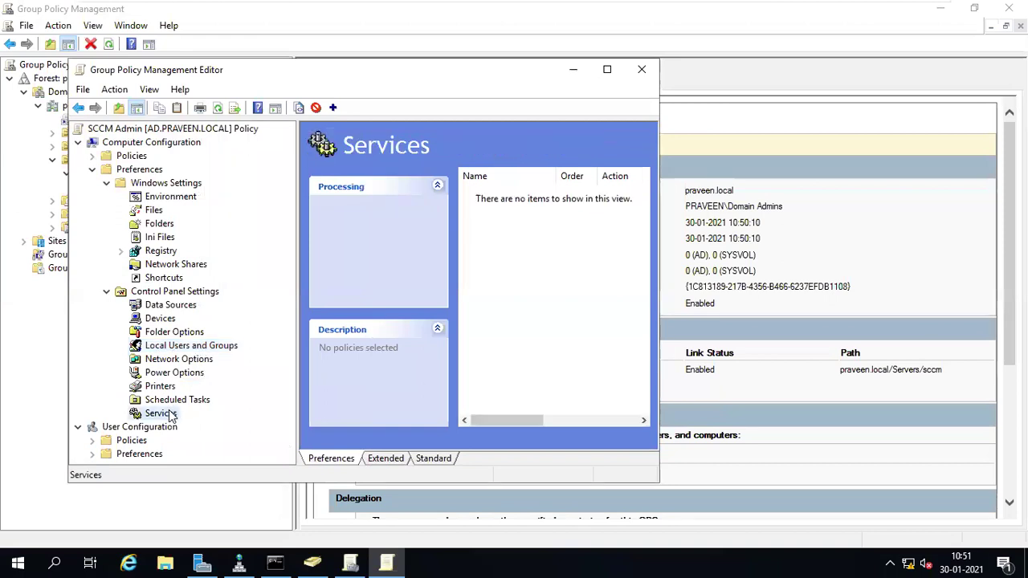
right_click(170, 415)
mouse_move(204, 251)
click(319, 254)
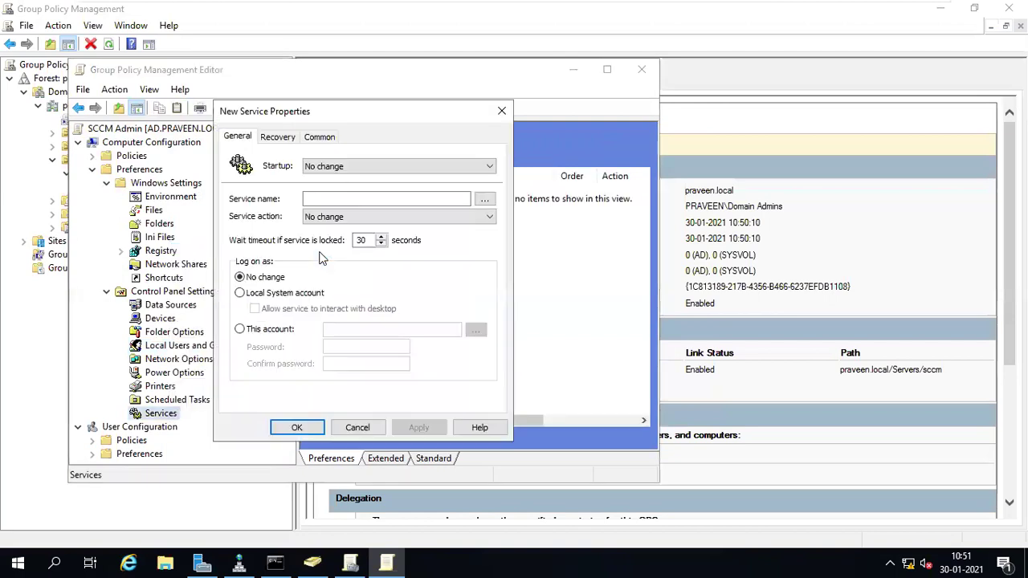
click(358, 428)
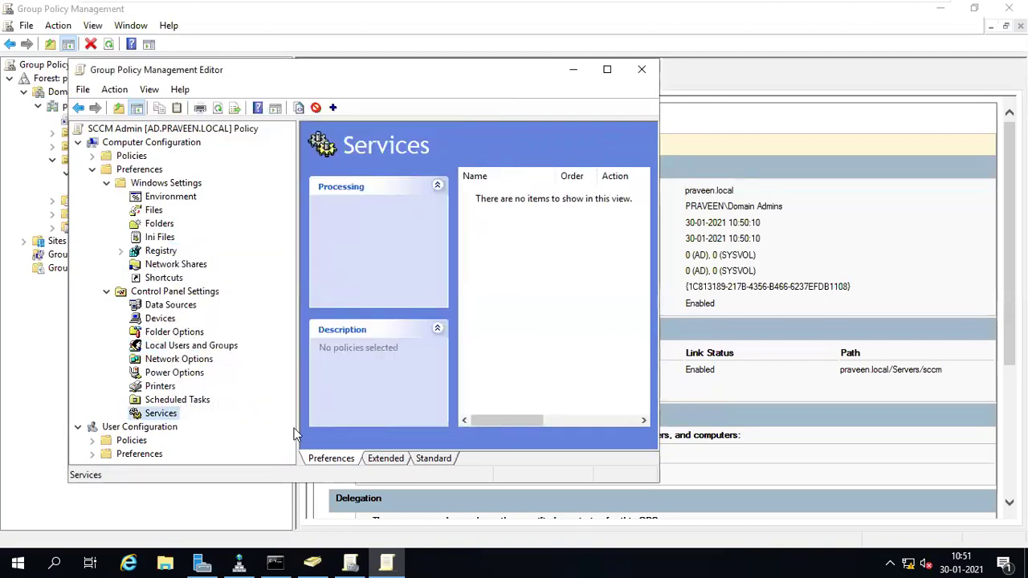
click(173, 401)
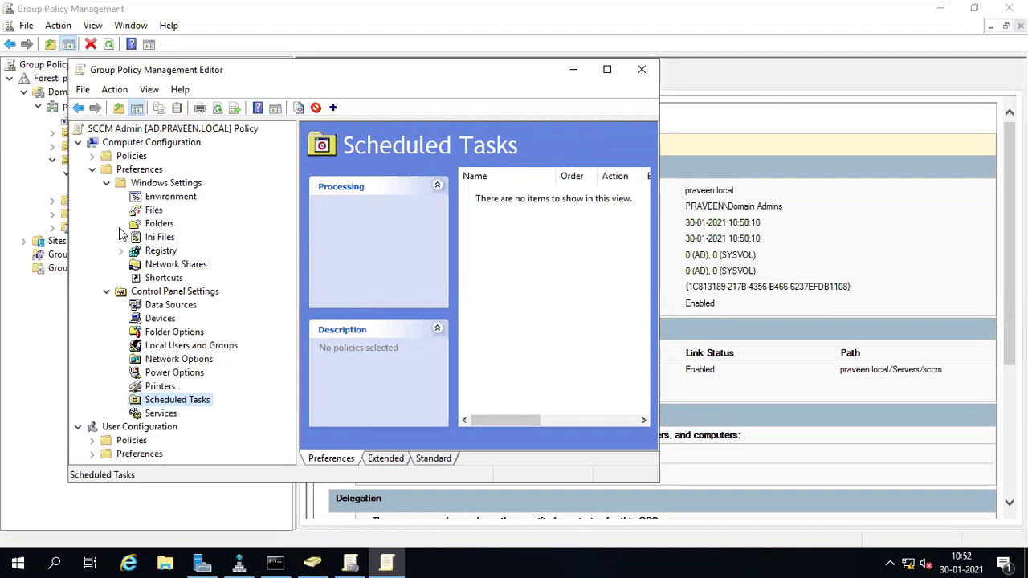
click(639, 71)
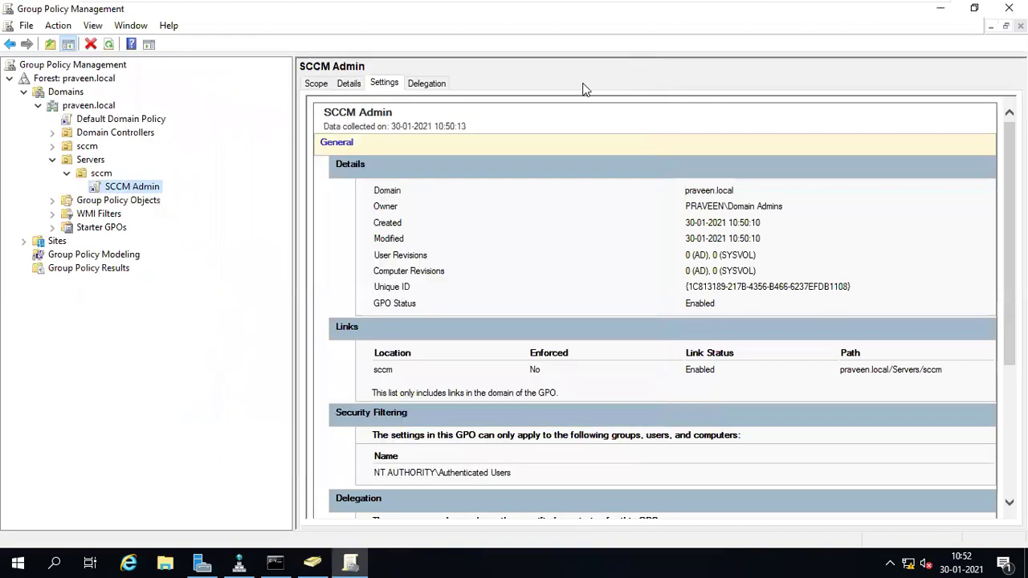
- Create a new GPO named 'Test' linked to the sccm OU
right_click(101, 177)
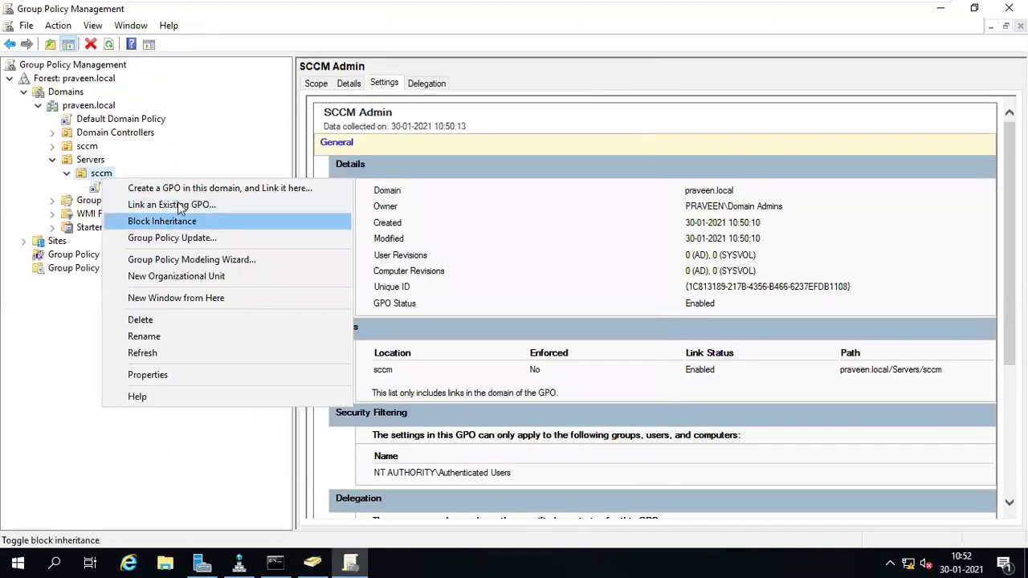
click(172, 189)
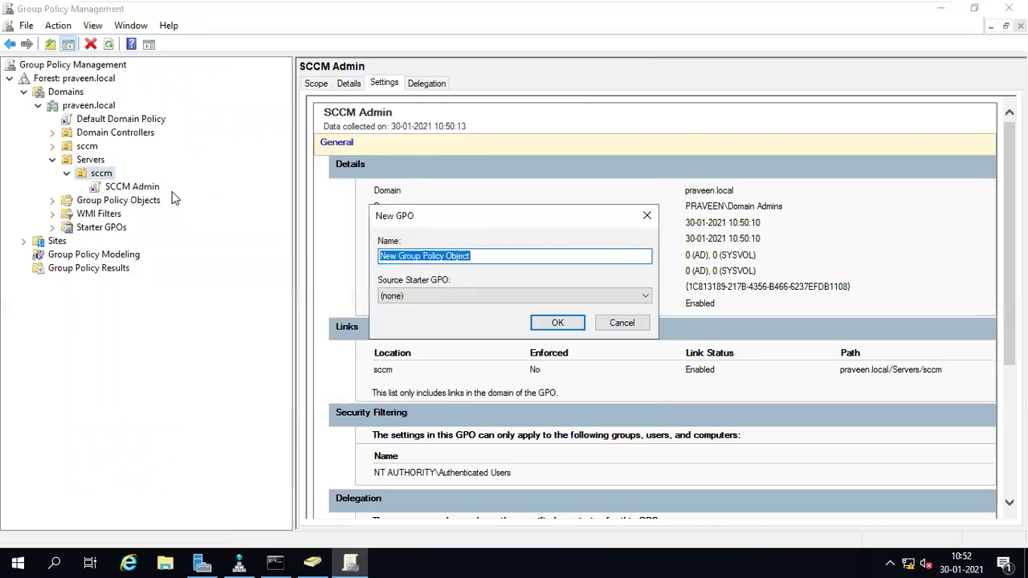
text(Test)
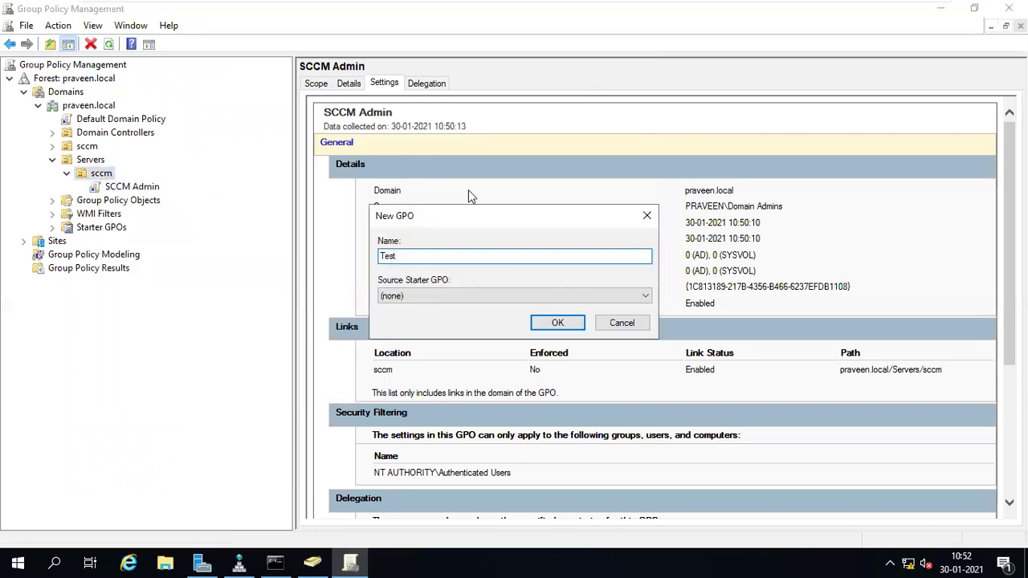
click(557, 325)
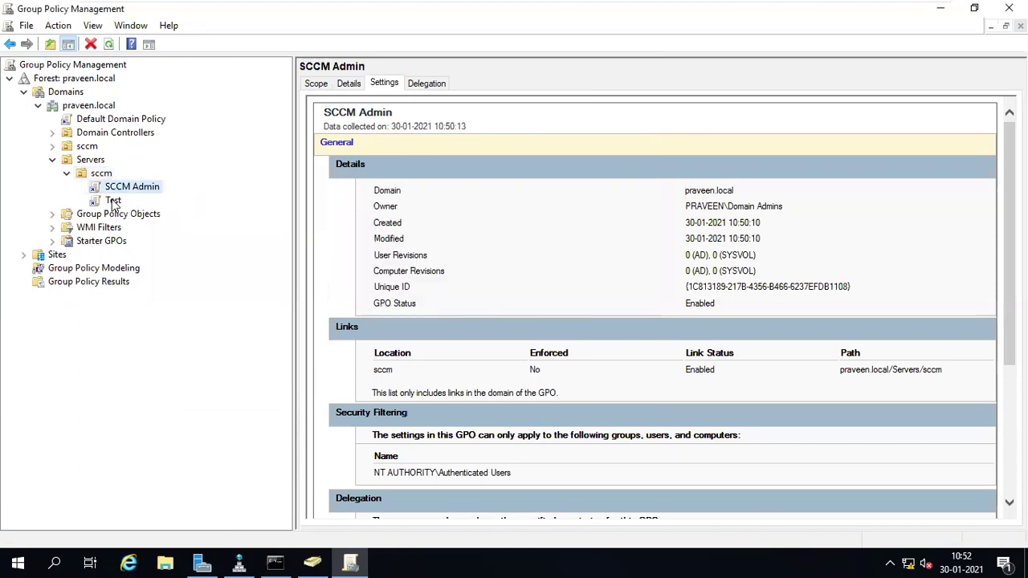
- Open the Test GPO in Group Policy Management Editor and expand its computer preferences
right_click(113, 203)
click(154, 210)
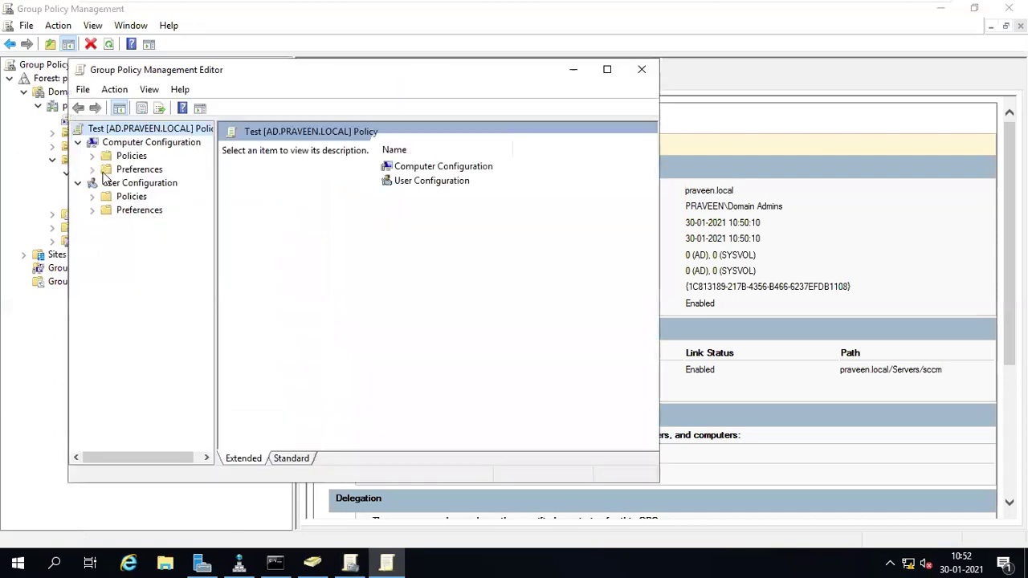
click(92, 169)
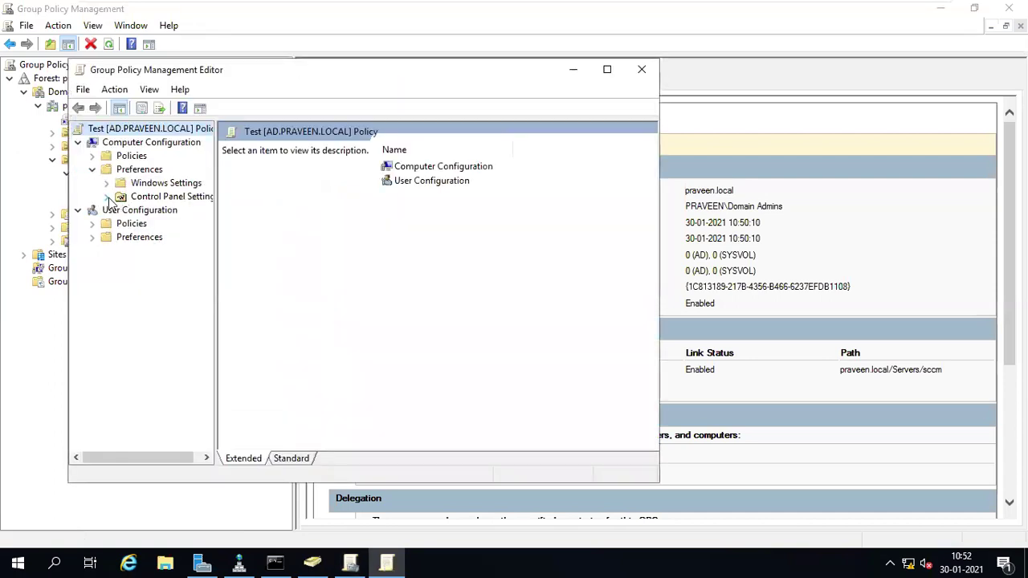
- Start a new Folder preference item under Computer Configuration > Preferences > Windows Settings > Folders
click(108, 198)
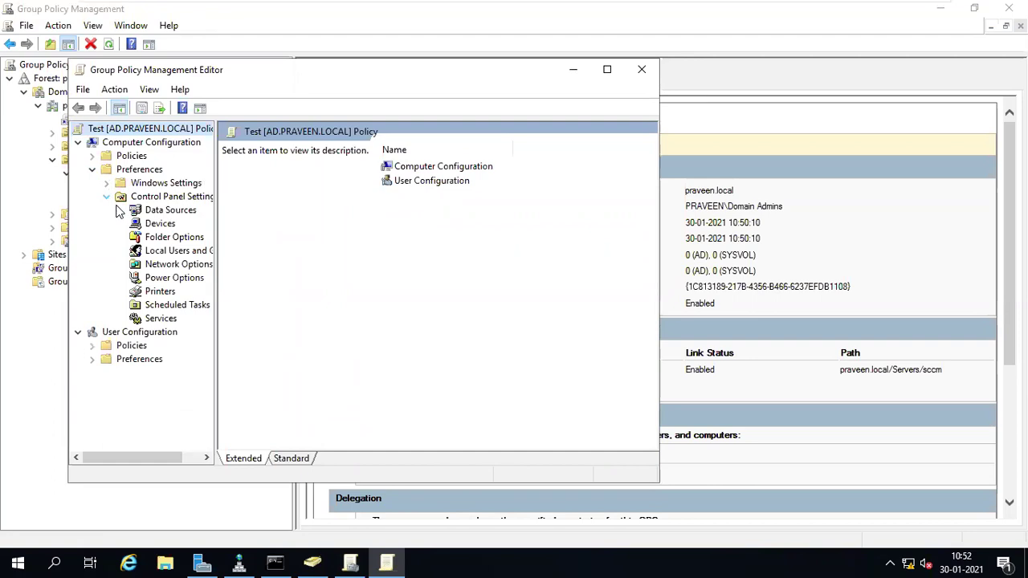
click(107, 183)
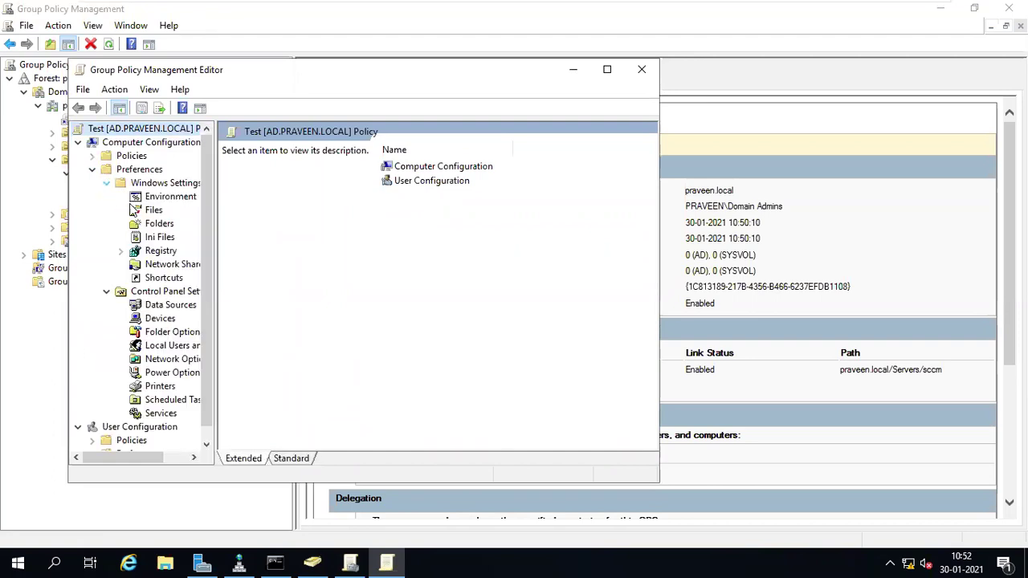
click(151, 225)
right_click(149, 227)
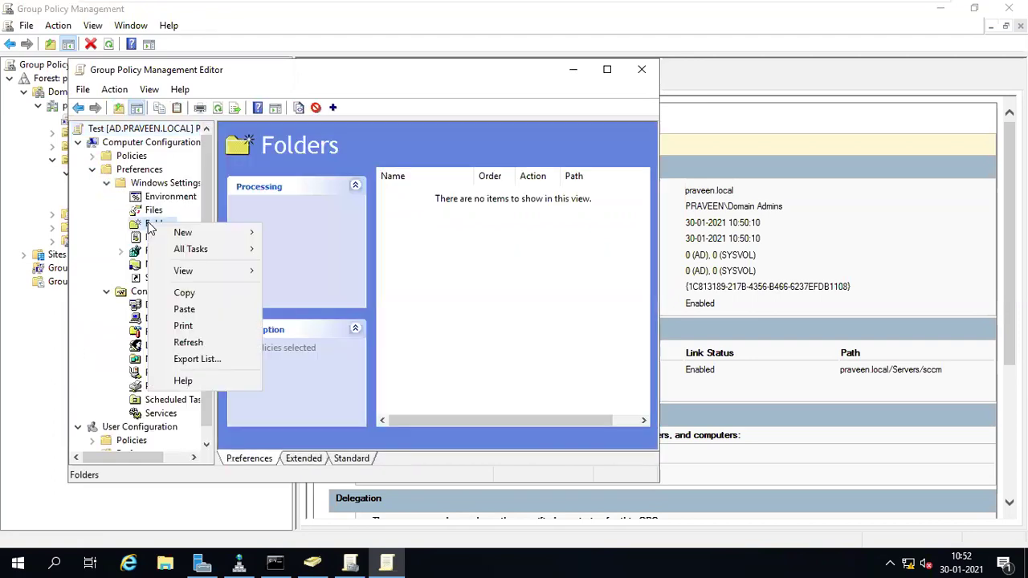
mouse_move(184, 234)
click(294, 234)
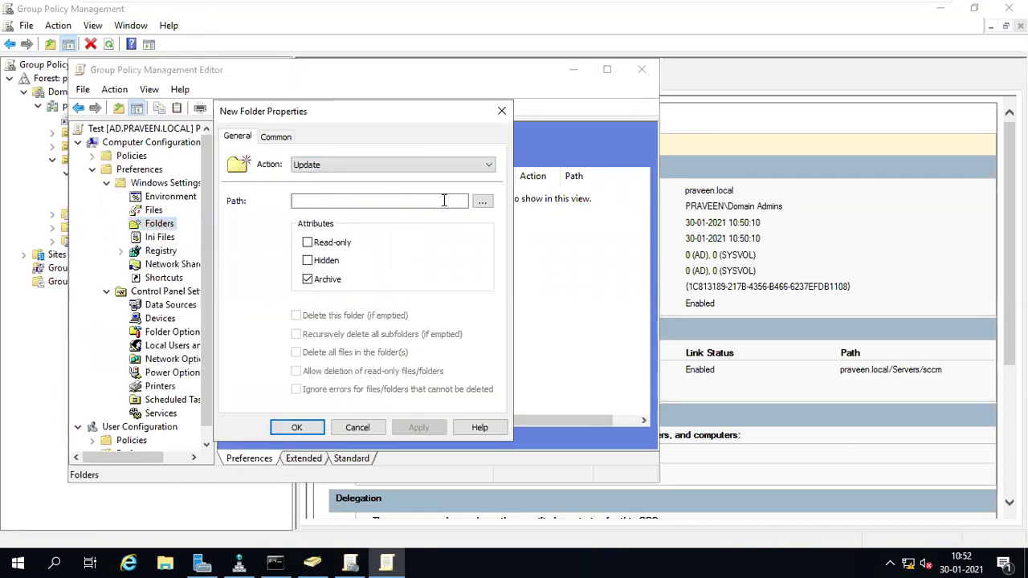
- Set the folder item's path to C:\ and extend it to C:\LocalIT
click(482, 201)
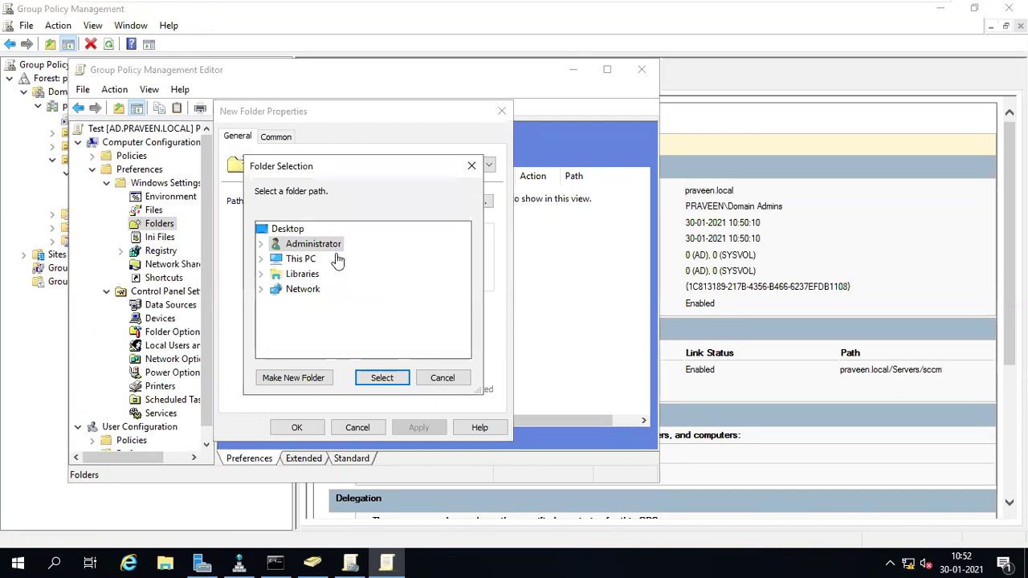
click(300, 259)
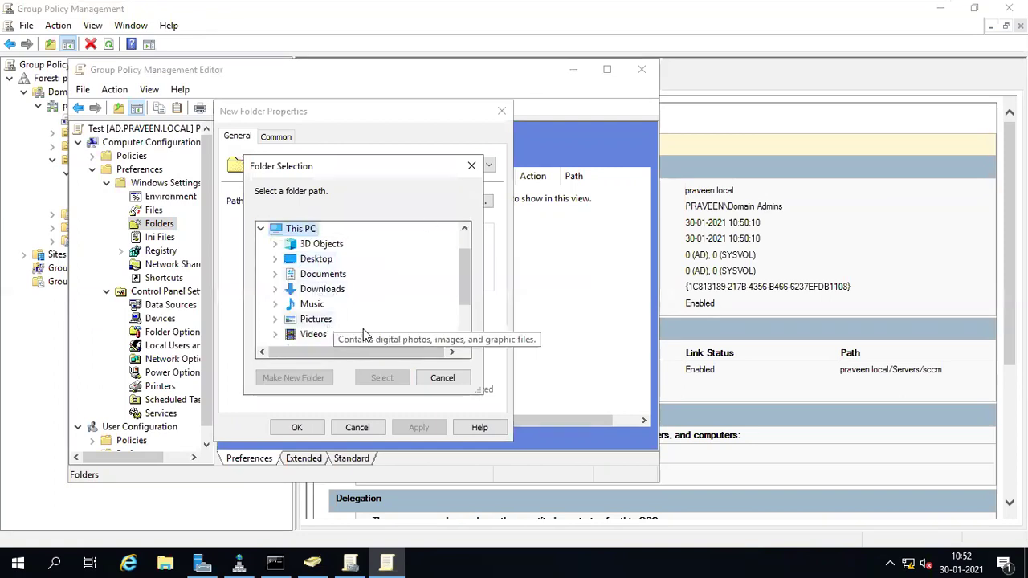
drag(461, 279, 460, 306)
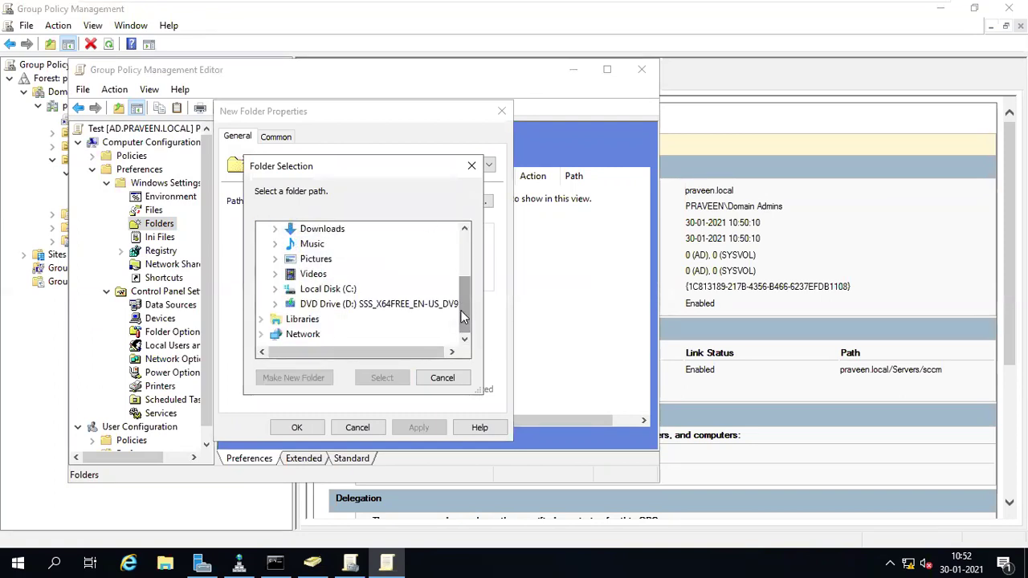
double_click(328, 290)
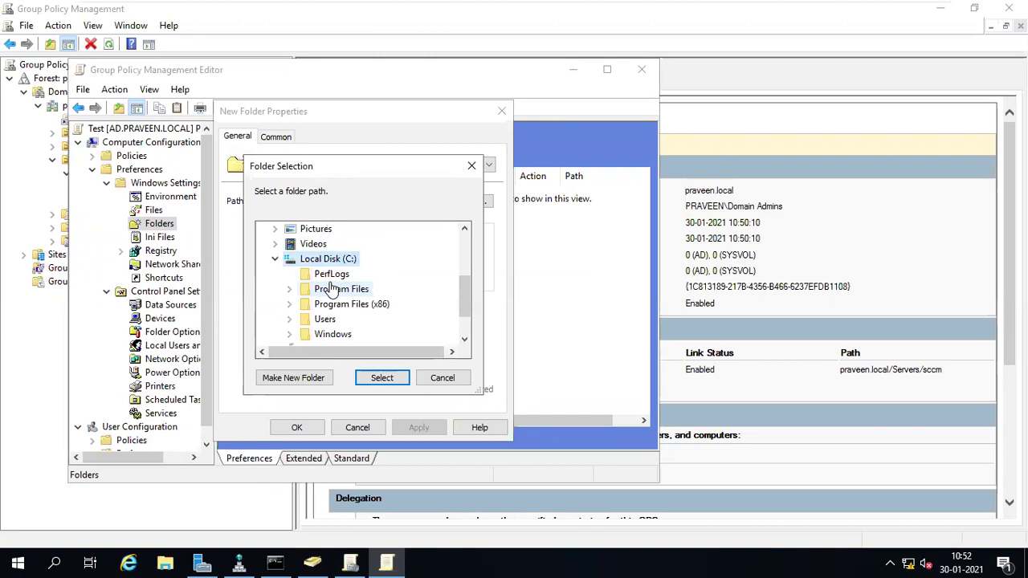
click(383, 377)
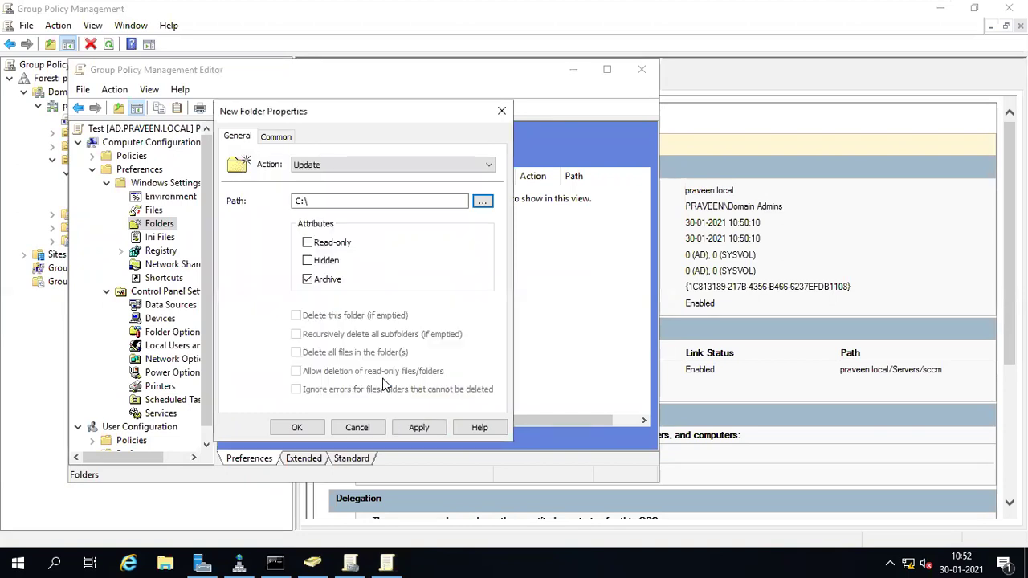
click(340, 201)
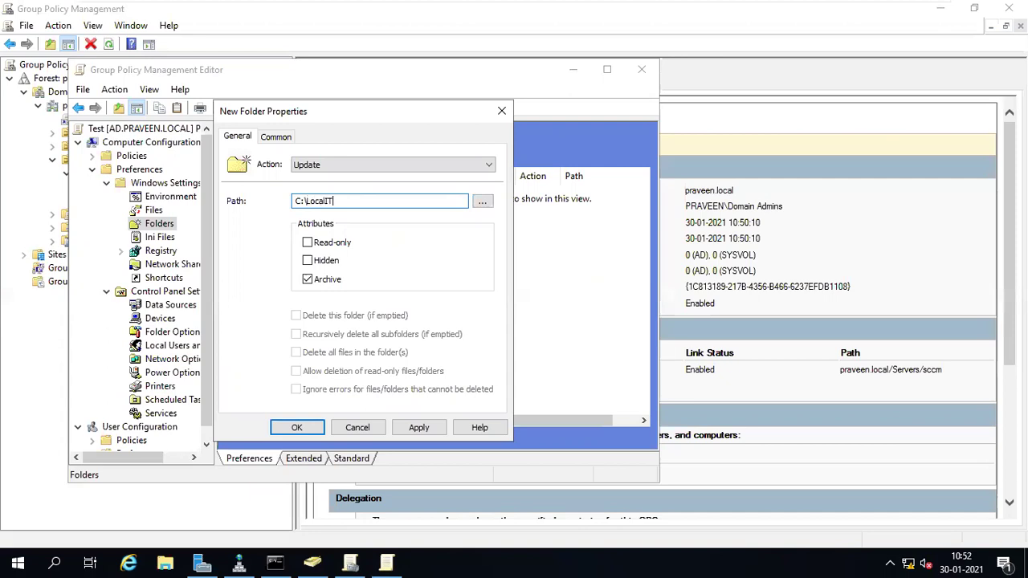
mouse_move(629, 7)
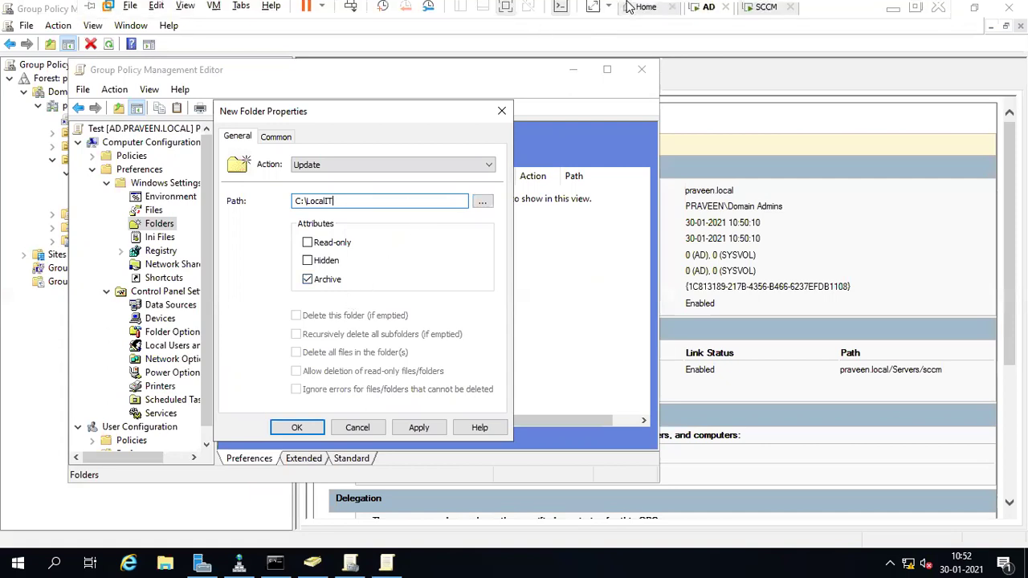
click(759, 8)
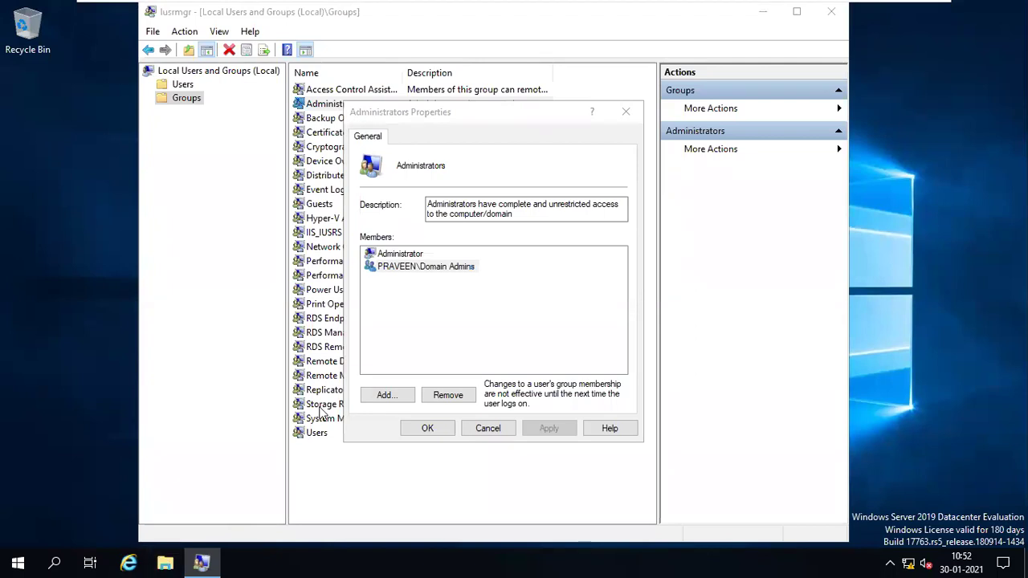
- On the SCCM server, open Local Disk (C:) in File Explorer to confirm LocalIT is absent
click(164, 563)
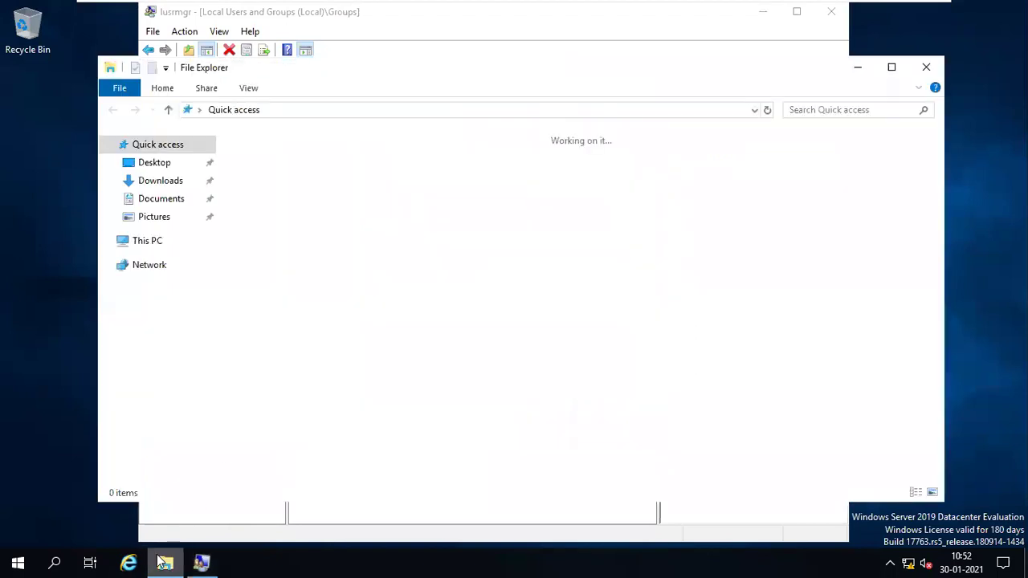
click(147, 241)
double_click(321, 310)
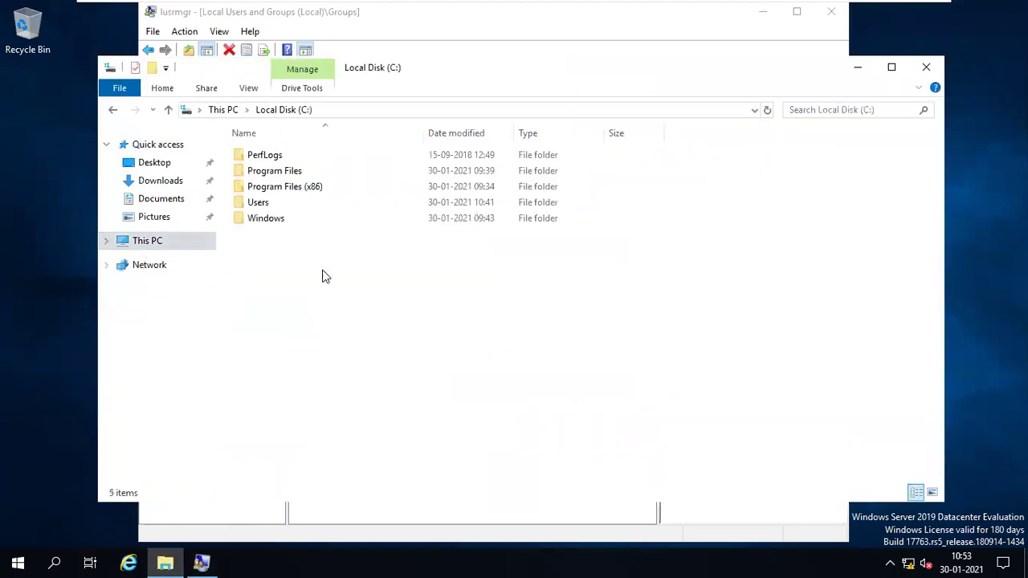
mouse_move(598, 7)
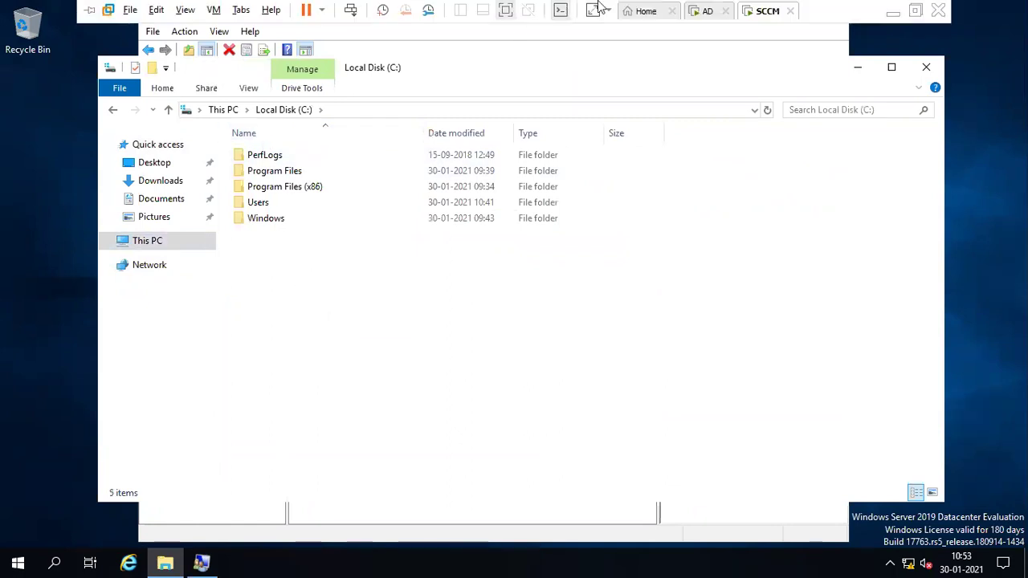
click(707, 11)
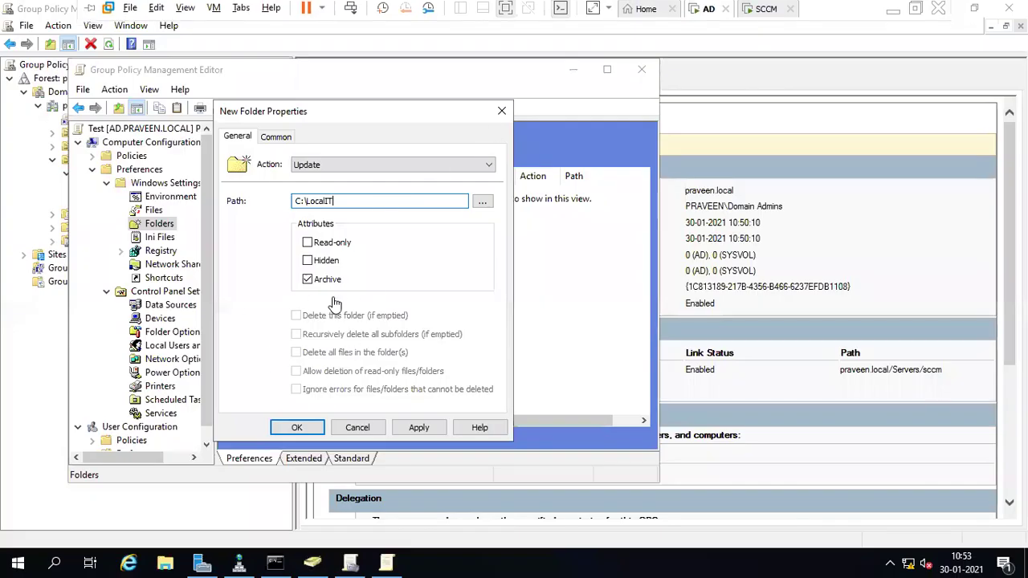
- Apply the LocalIT folder item with 'Apply once and do not reapply' enabled, and save it
click(414, 430)
click(287, 144)
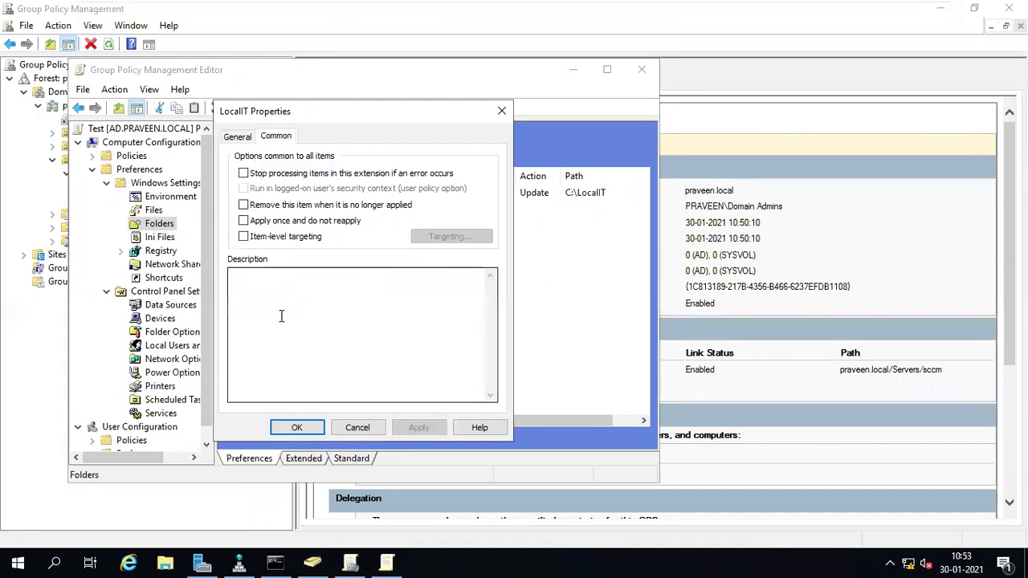
click(245, 222)
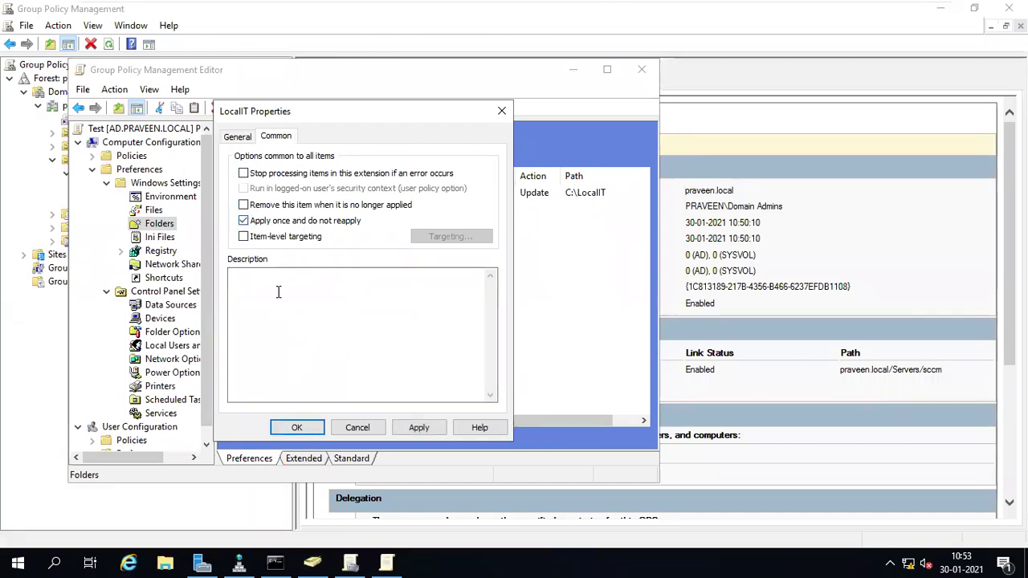
click(297, 427)
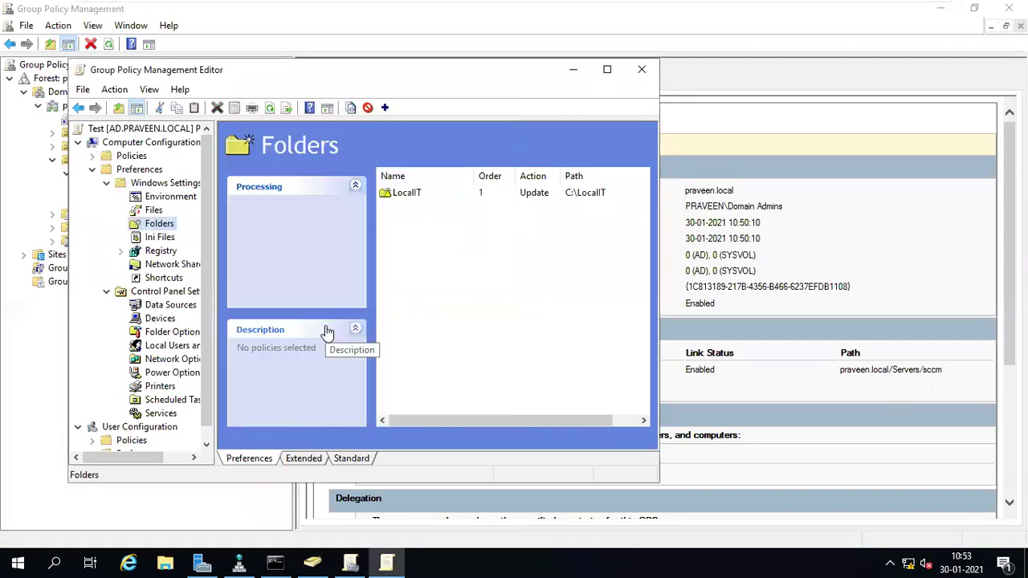
mouse_move(577, 8)
click(756, 10)
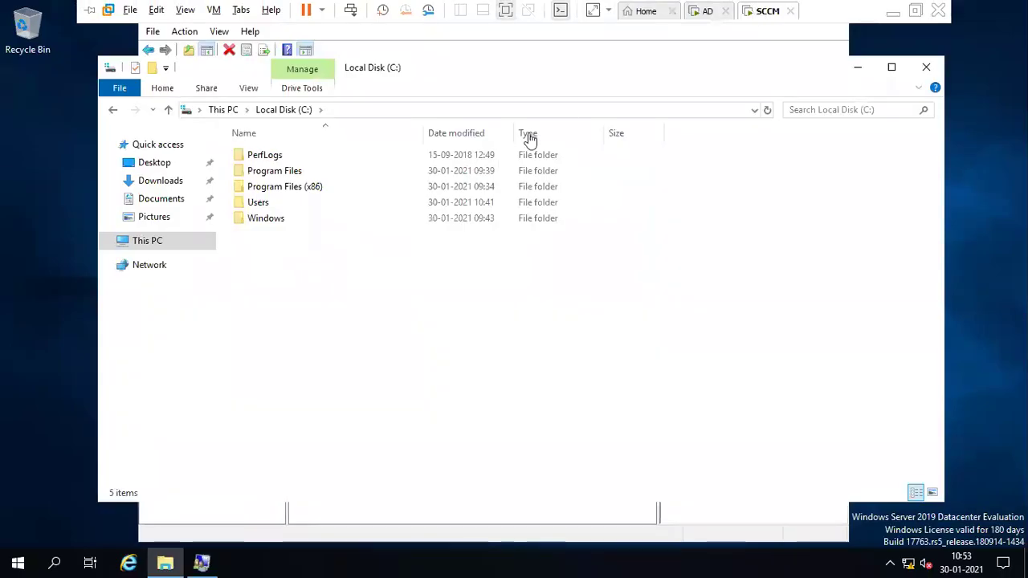
- Attempt an elevated PowerShell from the quick menu, then cancel the credential prompt
right_click(12, 561)
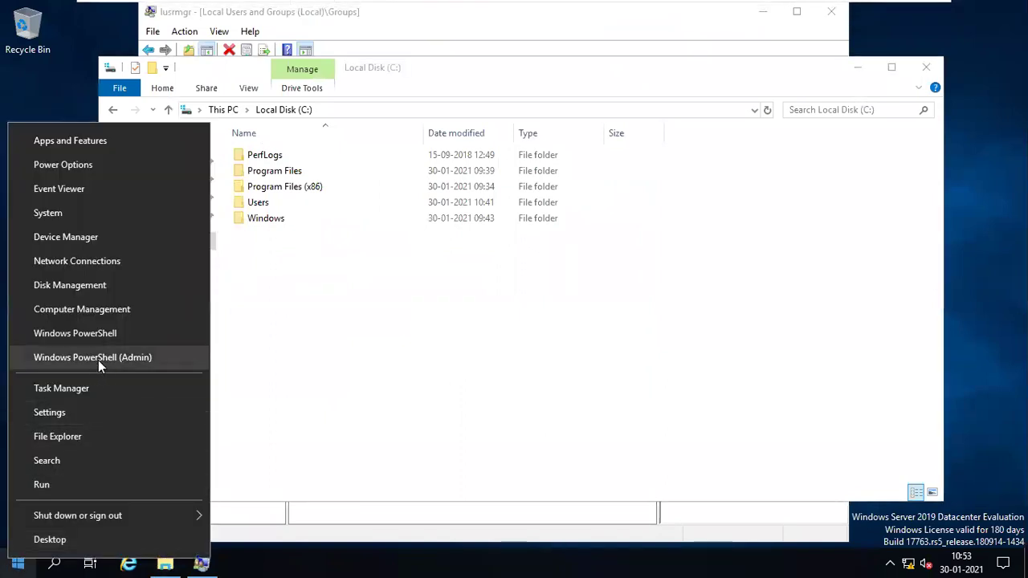
click(98, 359)
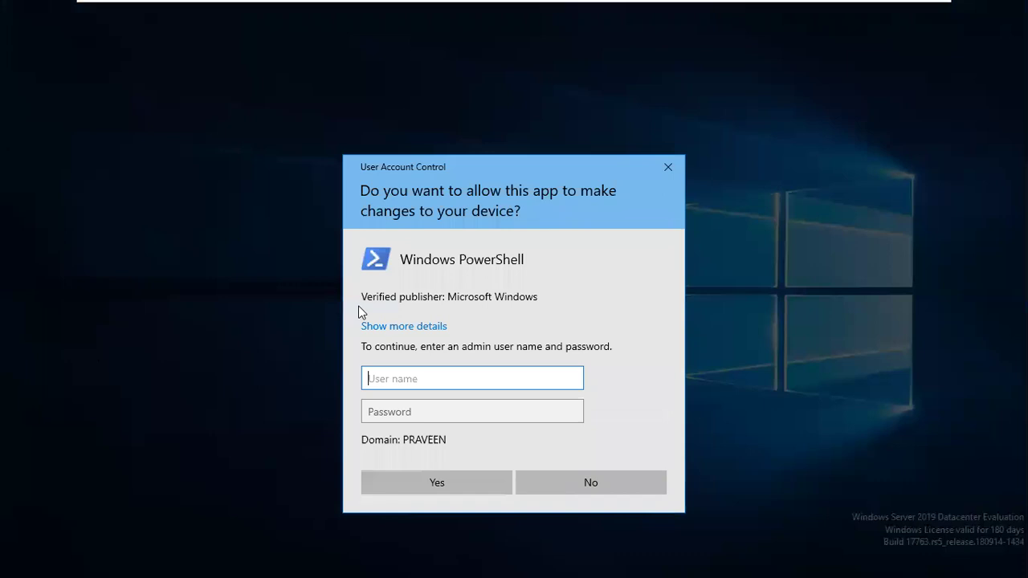
text(administrator)
key(Tab)
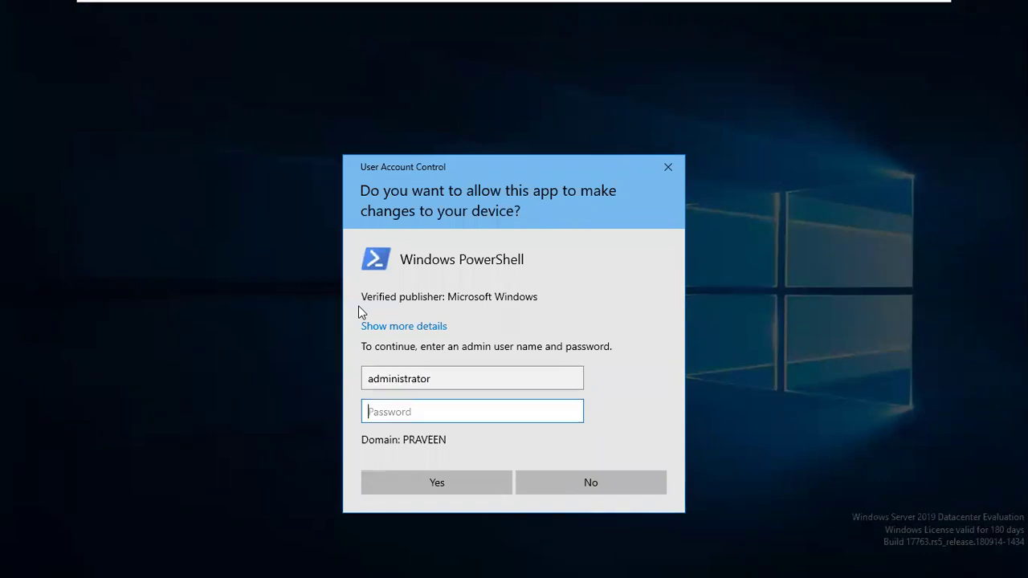
key(Escape)
- Run gpupdate /force in a Command Prompt on the SCCM server and view C:\
key(super+r)
text(cmd)
key(Return)
key(Return)
key(Return)
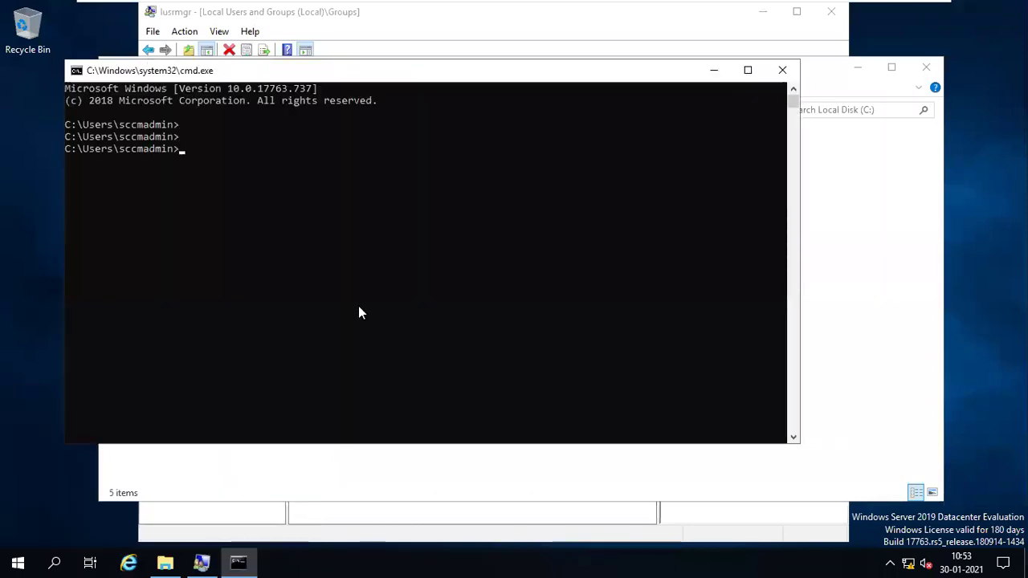
text(gpupdae)
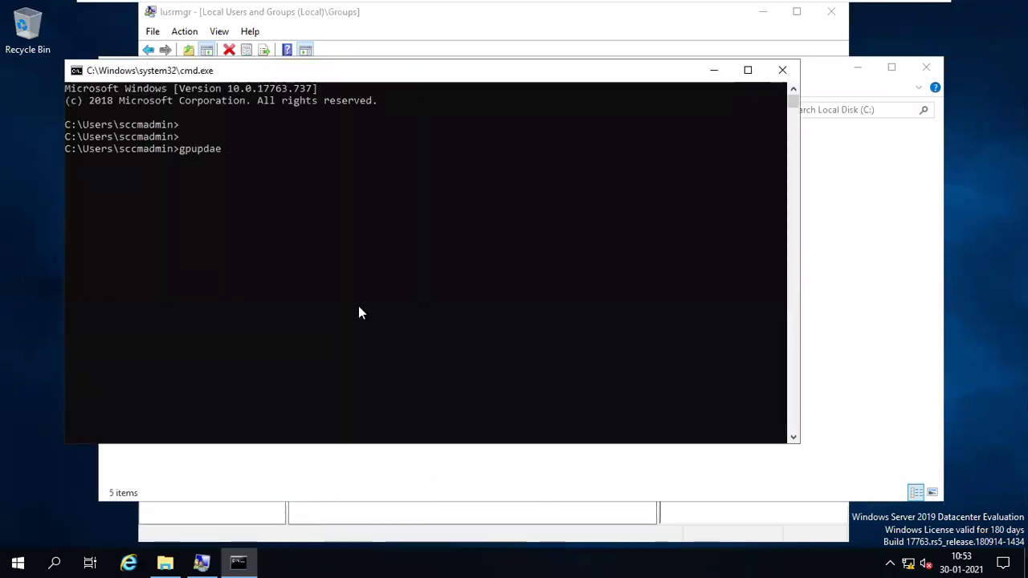
key(BackSpace)
key(BackSpace)
key(BackSpace)
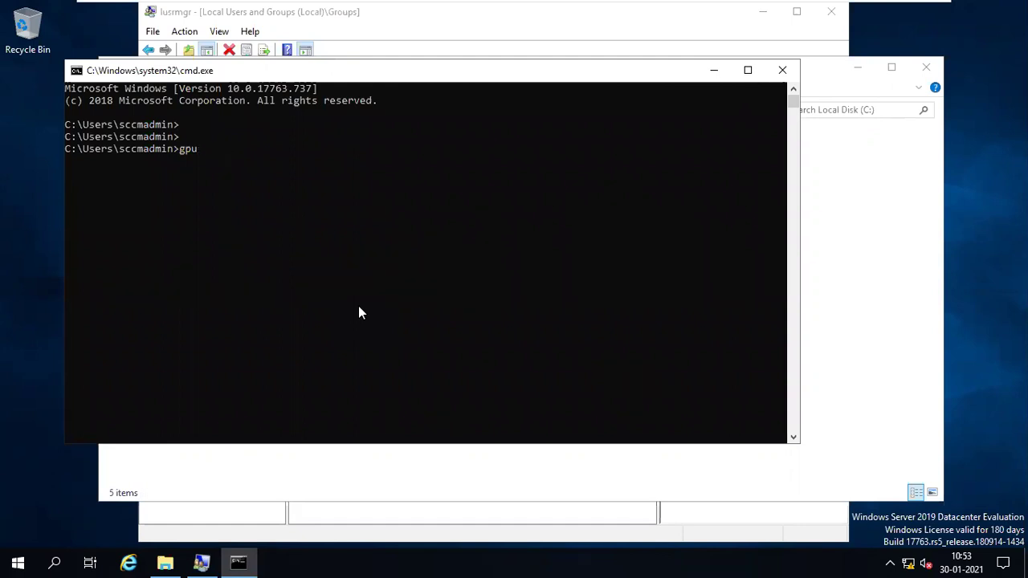
text(date /force)
key(Return)
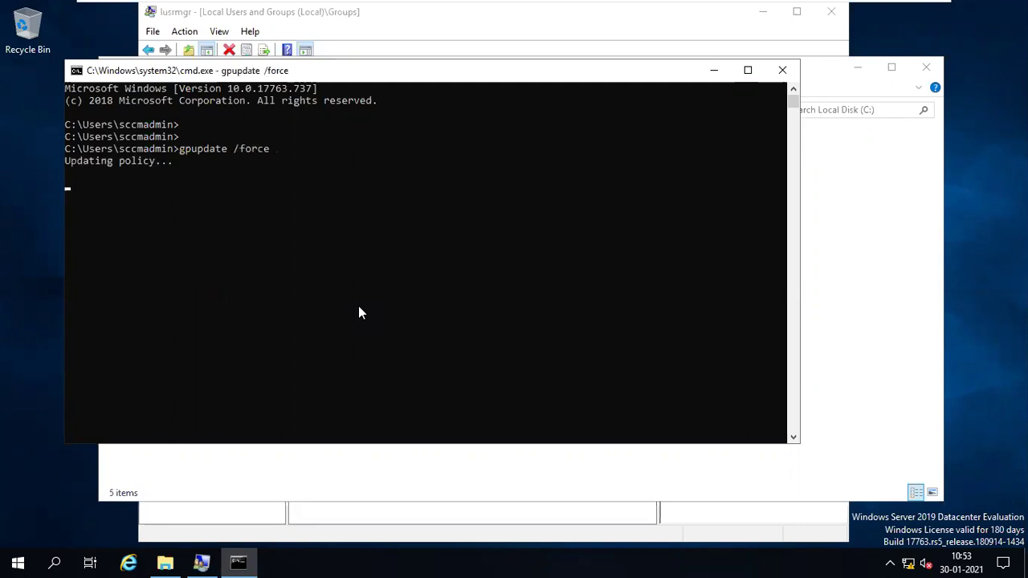
drag(338, 70, 649, 287)
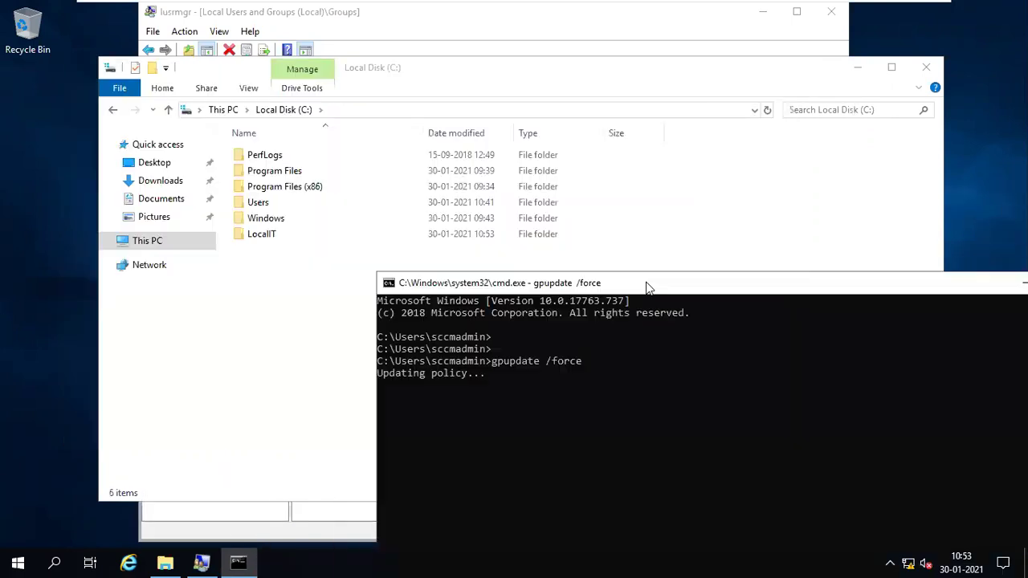
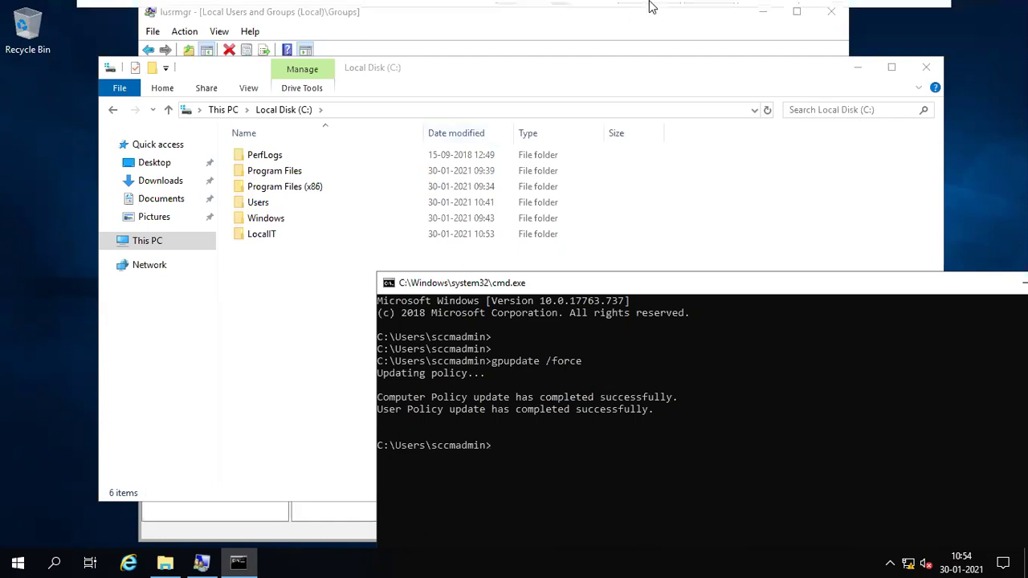
- Switch from the SCCM machine to the AD domain controller VM from the VMware toolbar
mouse_move(653, 6)
click(707, 11)
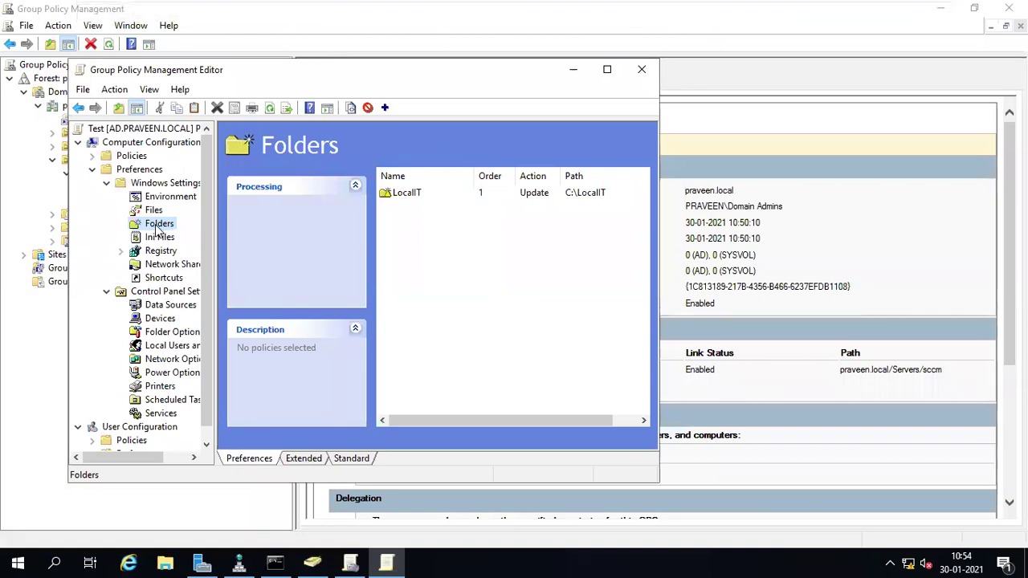
- Add a new Folders preference item, abc, with action Create and path c:\abc
right_click(156, 227)
mouse_move(228, 241)
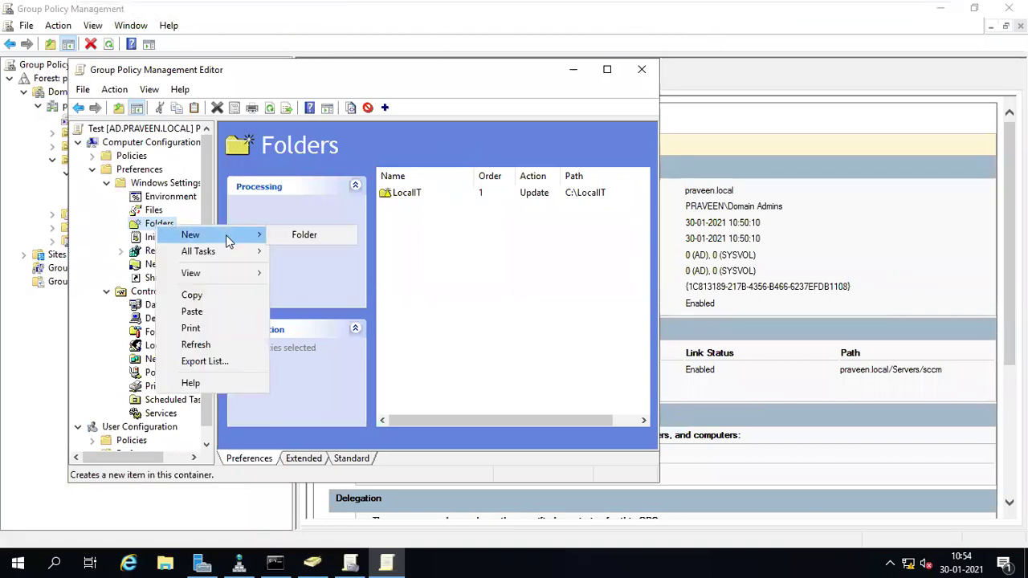
click(297, 237)
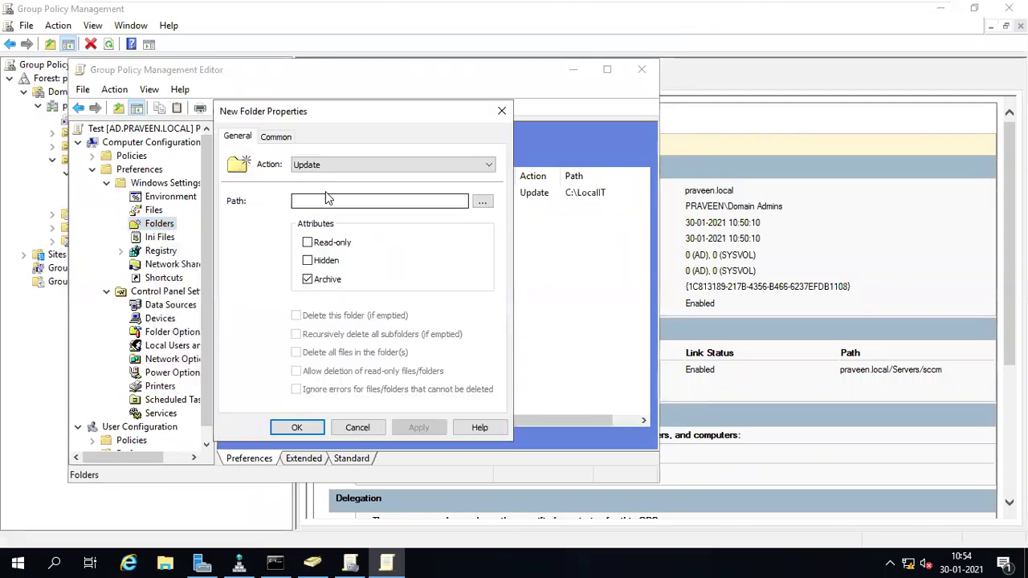
click(324, 165)
click(319, 179)
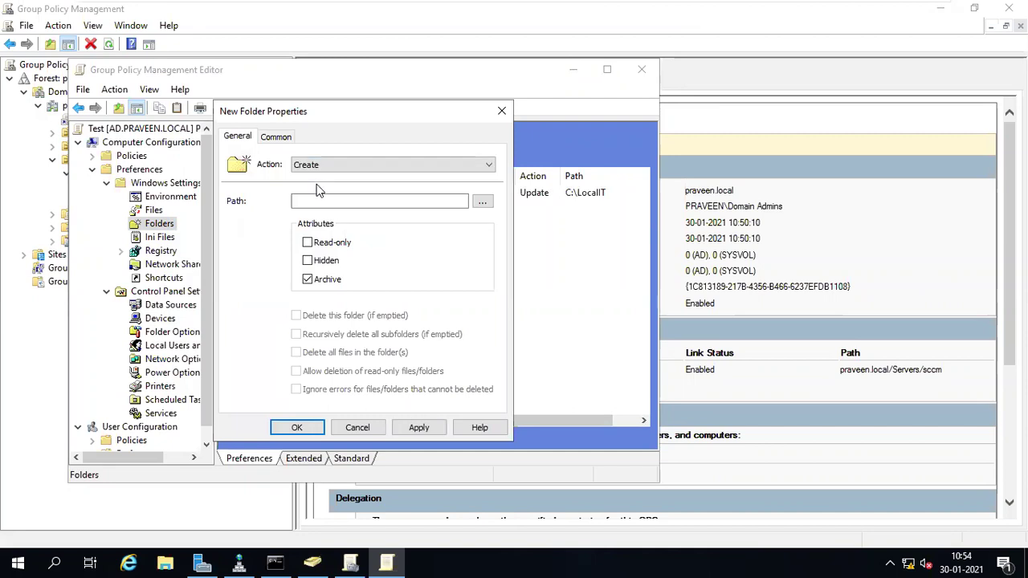
click(313, 201)
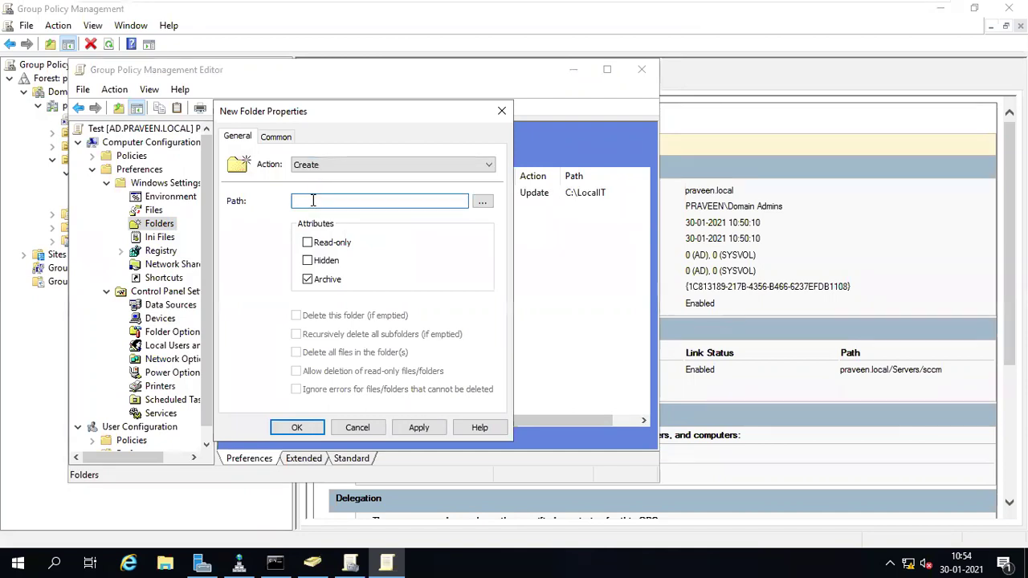
text(c:\abc)
click(279, 138)
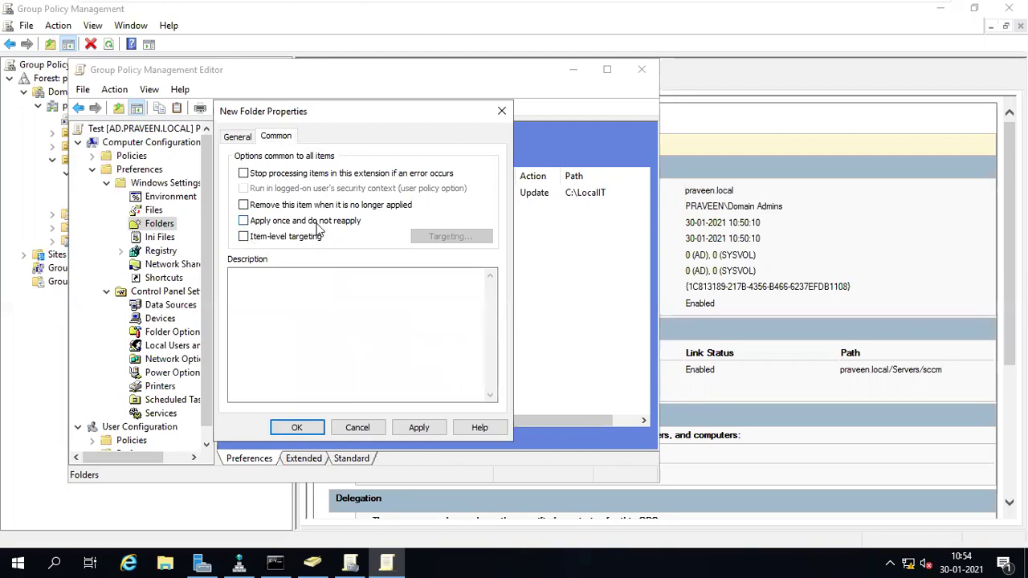
click(297, 431)
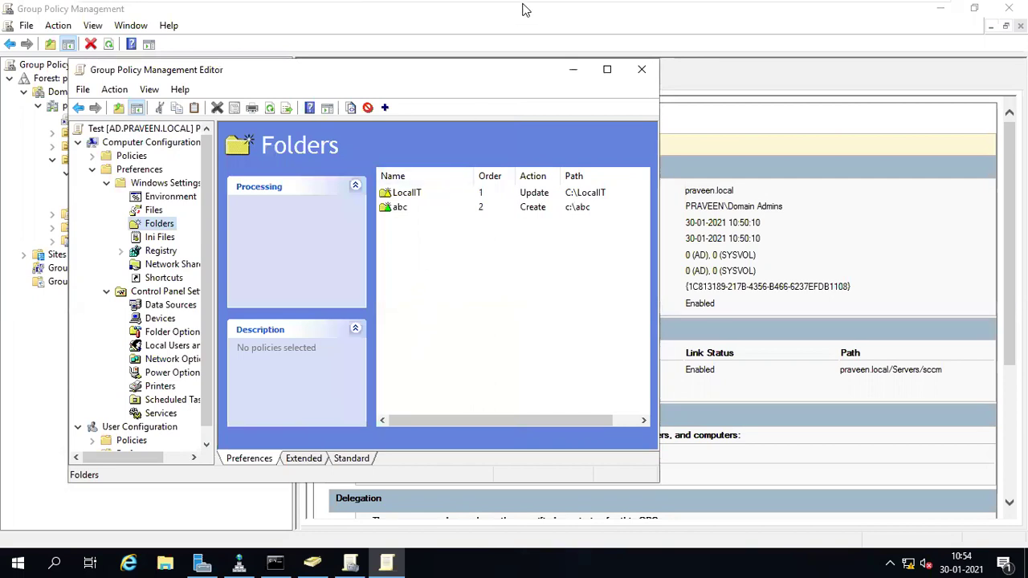
- On the SCCM server, rerun gpupdate /force in the command prompt
mouse_move(641, 7)
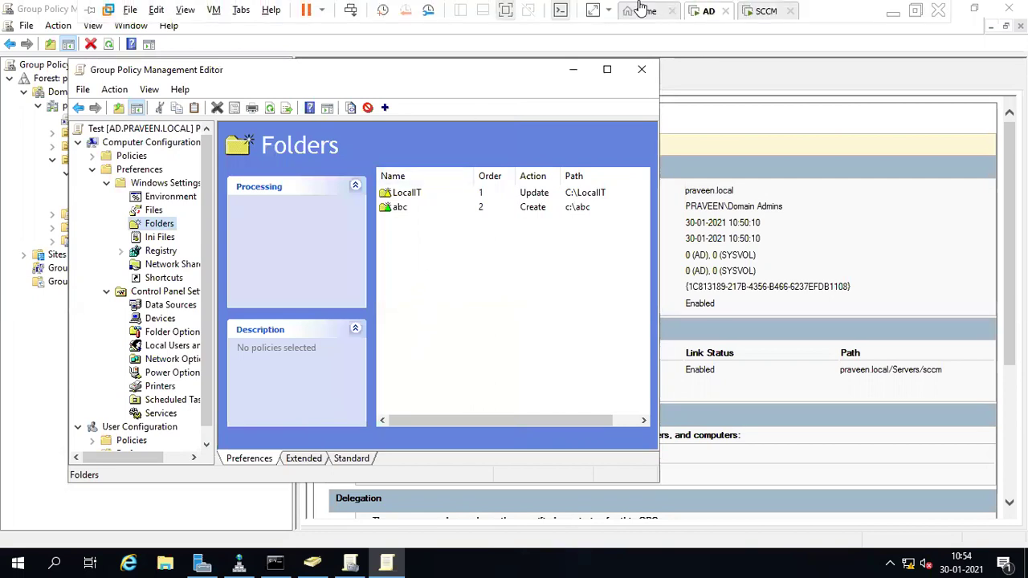
click(768, 11)
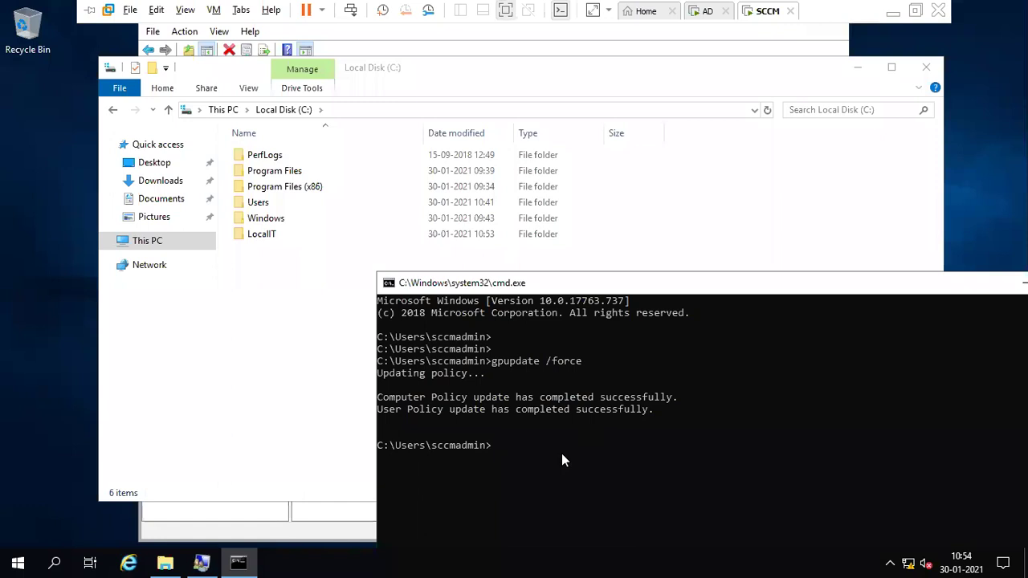
key(Up)
key(Return)
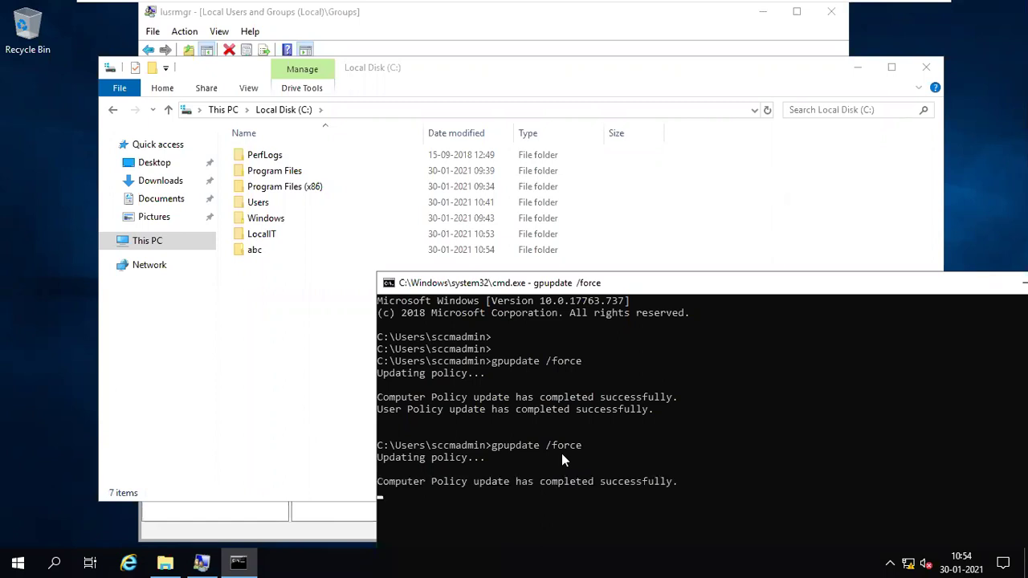
- Open C:\abc and create a new subfolder named gfg inside it
double_click(251, 251)
right_click(249, 252)
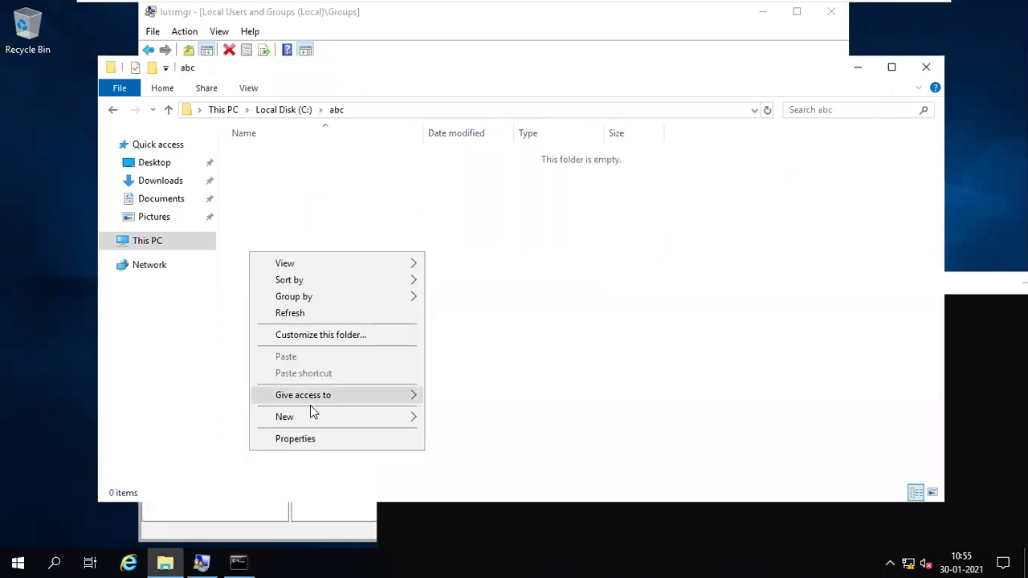
mouse_move(322, 417)
key(Escape)
key(Escape)
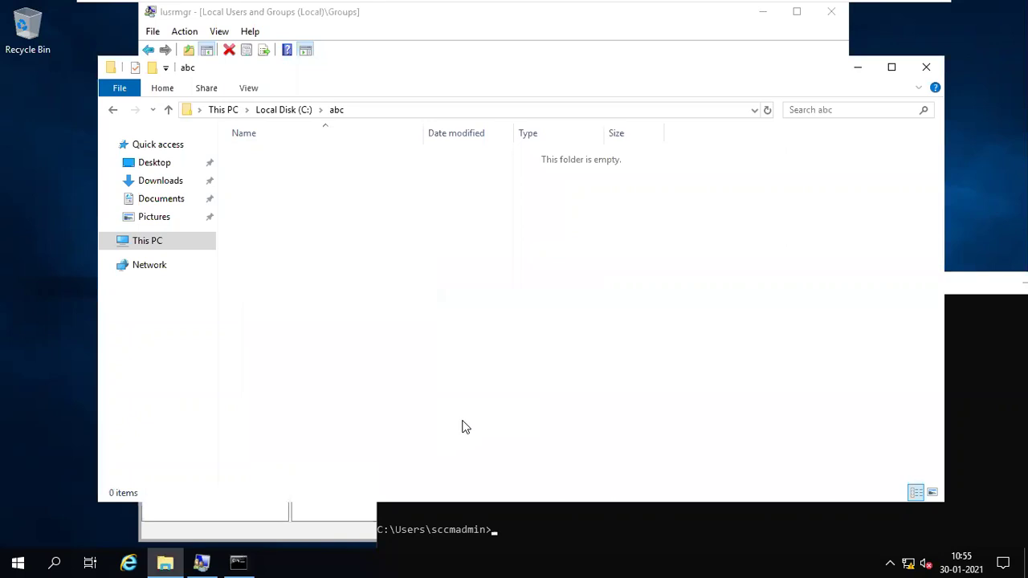
right_click(294, 201)
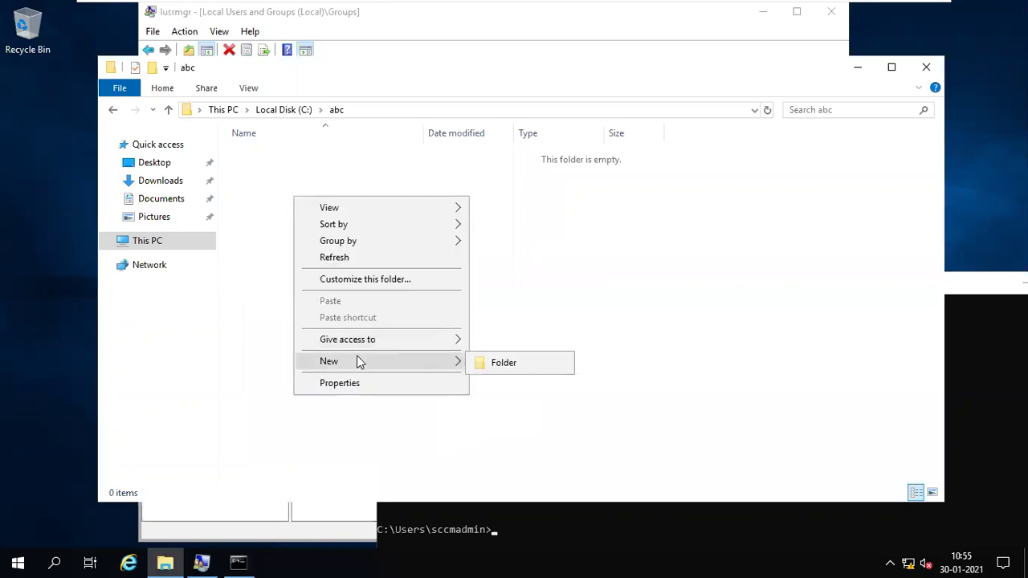
mouse_move(437, 363)
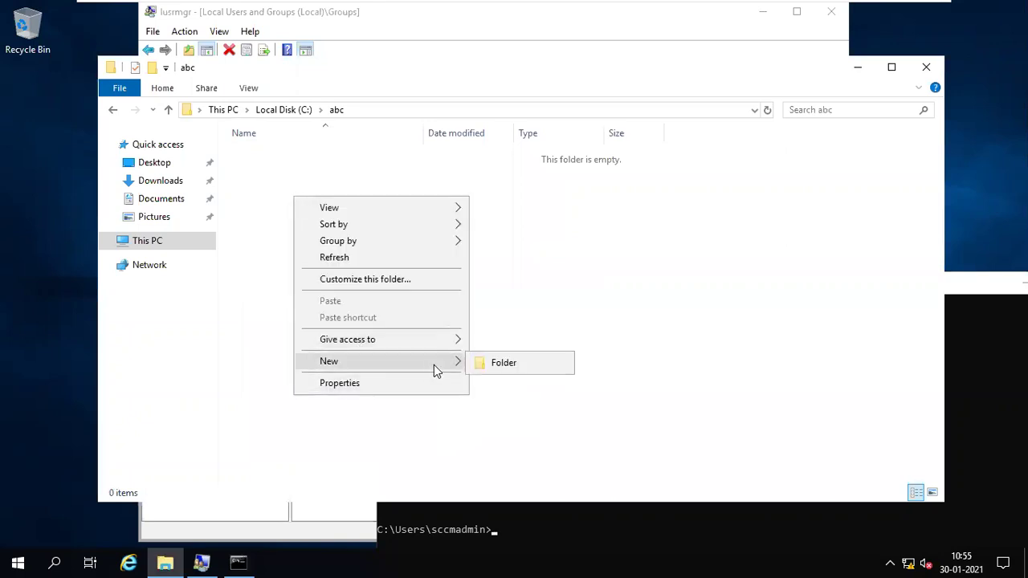
click(496, 366)
text(gfg)
key(Return)
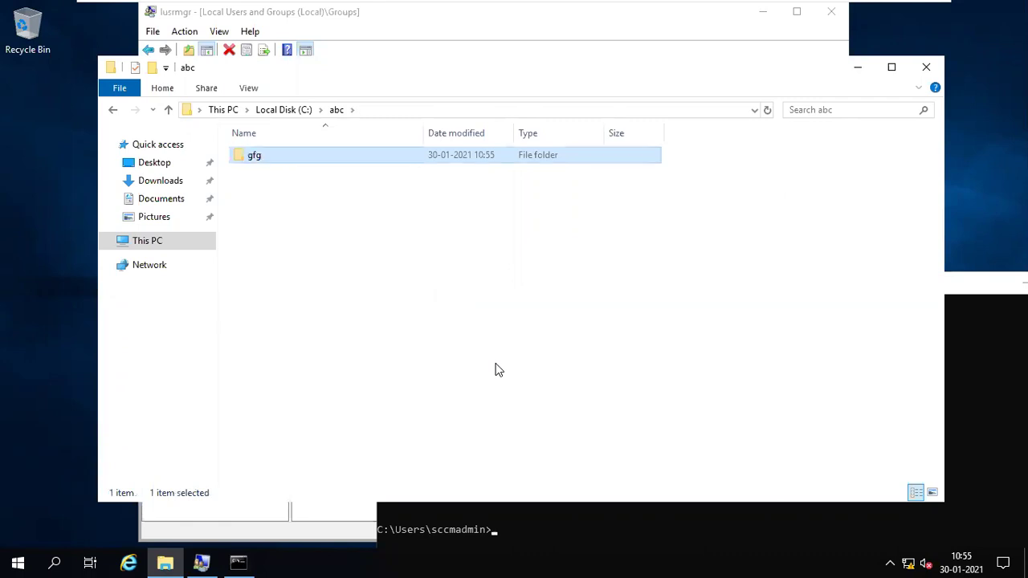
- Return to Local Disk (C:) and run gpupdate /force once more
mouse_move(683, 3)
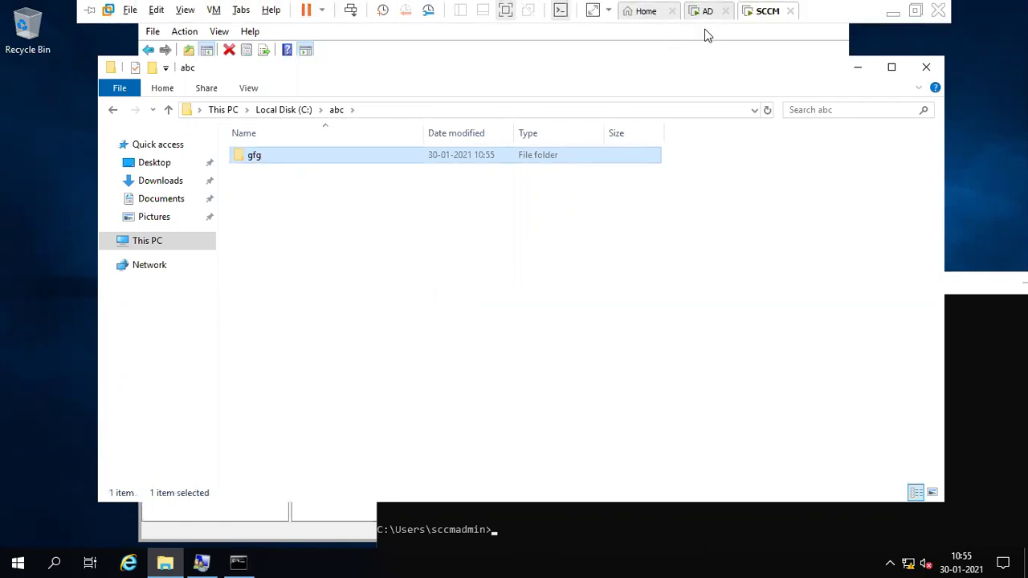
click(281, 110)
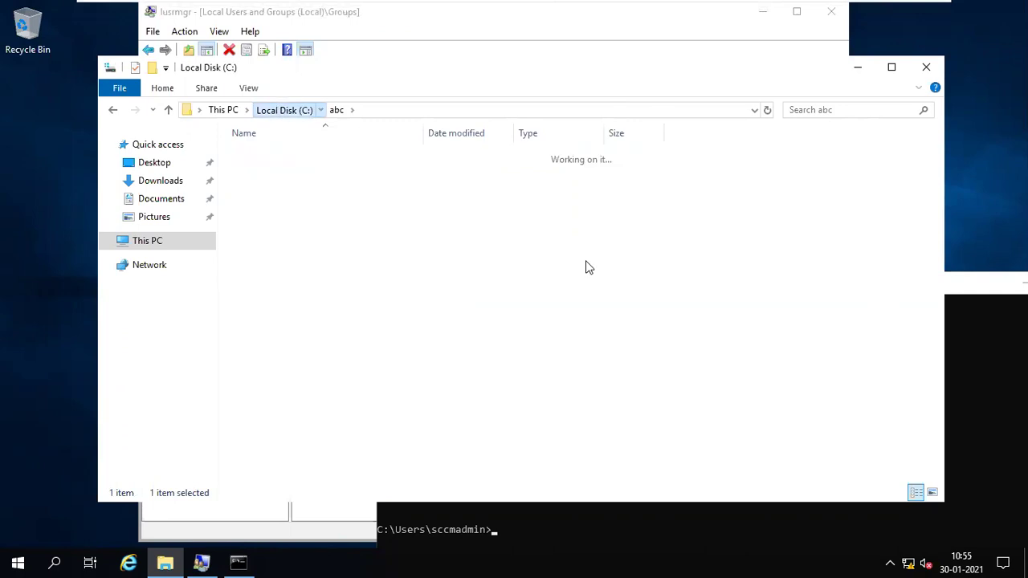
click(989, 417)
key(Up)
key(Return)
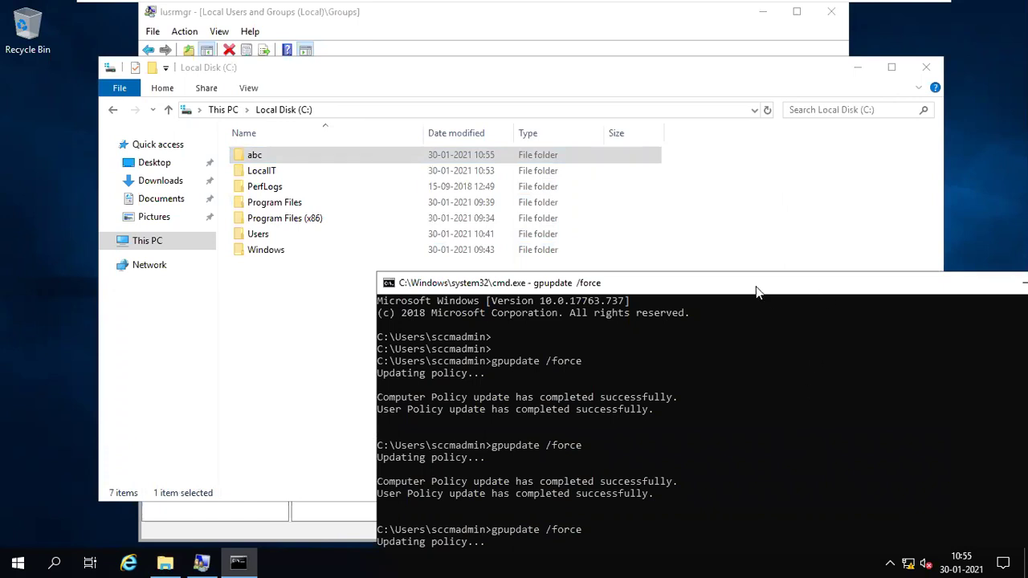
drag(750, 282, 811, 127)
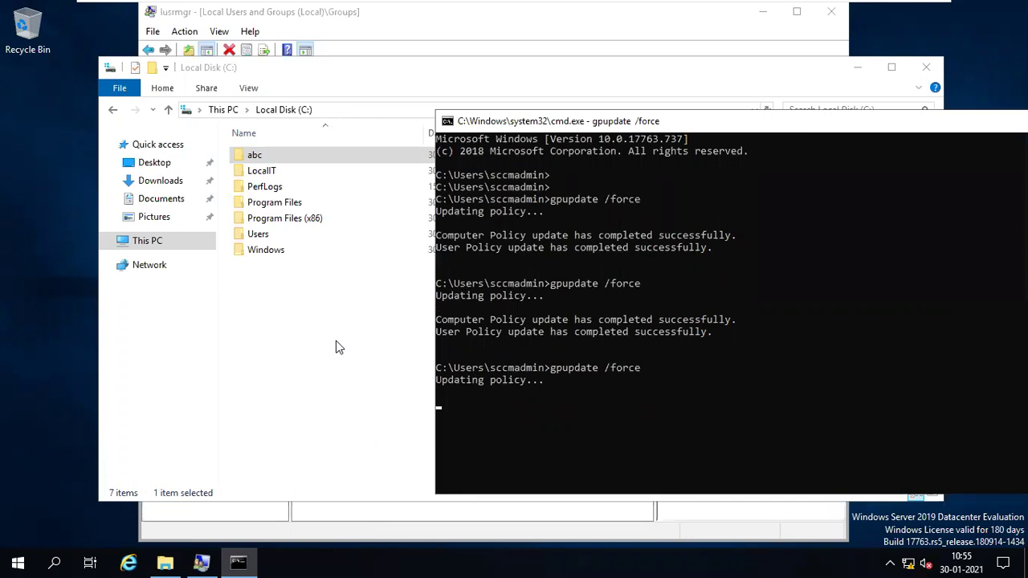
- Refresh C:, confirm abc still holds gfg, then return to the AD machine
right_click(318, 353)
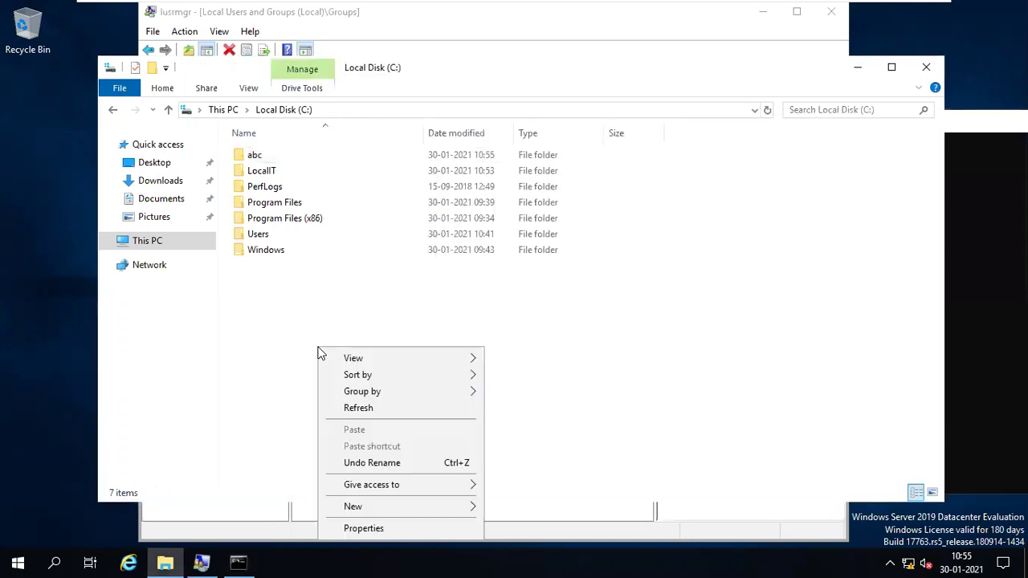
click(381, 408)
double_click(289, 159)
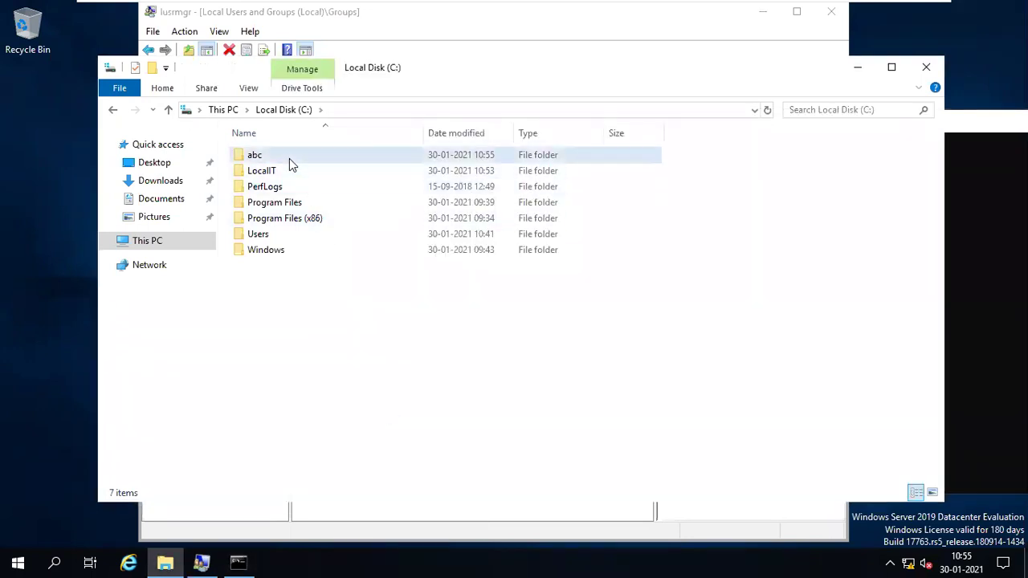
click(113, 110)
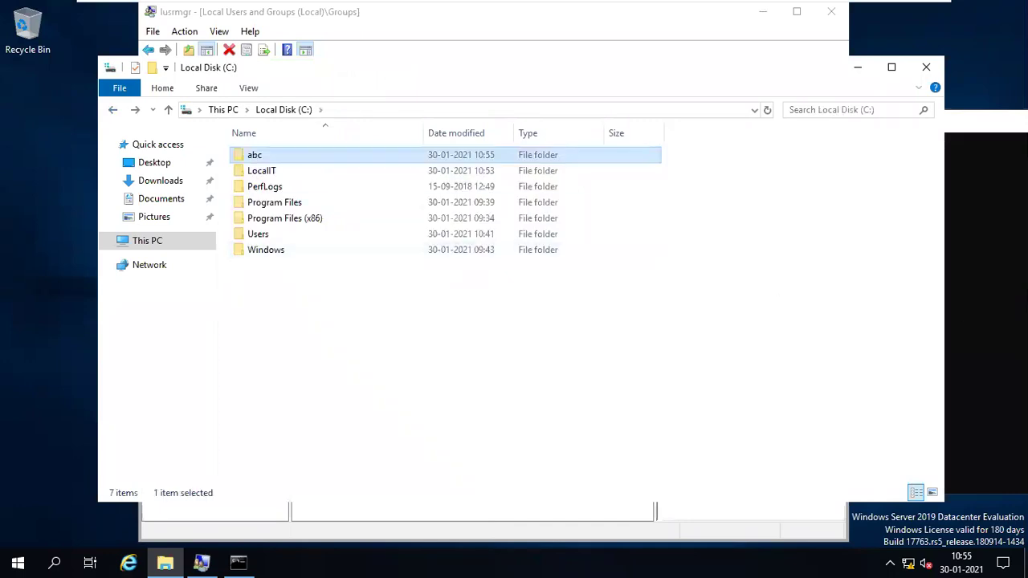
key(alt+Tab)
double_click(268, 155)
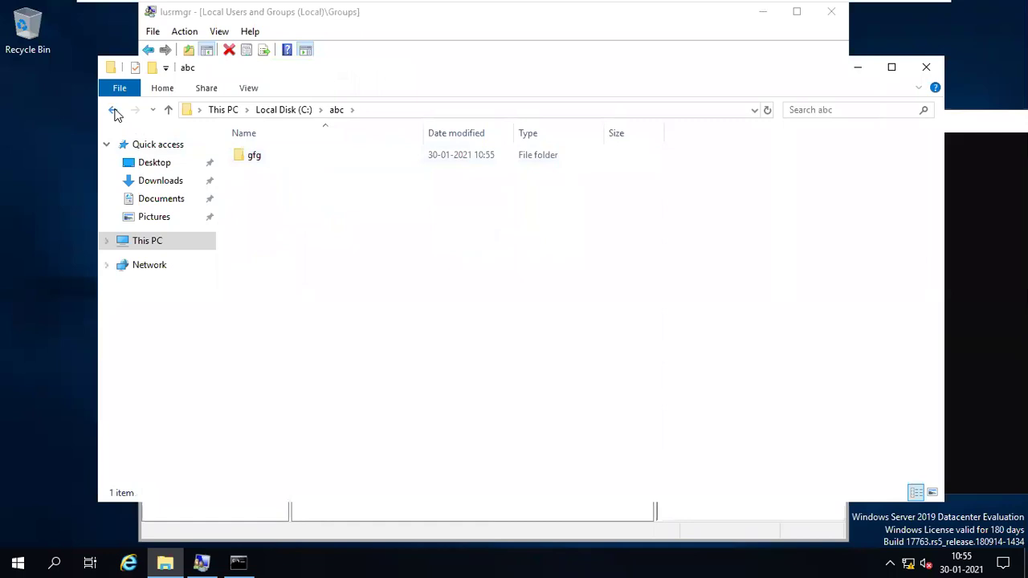
click(114, 111)
mouse_move(475, 6)
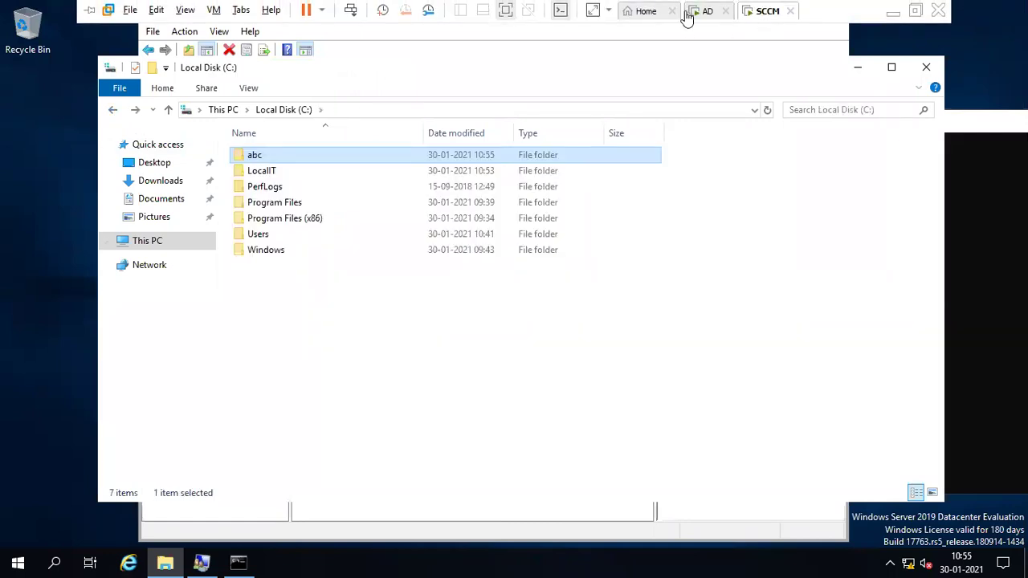
click(698, 11)
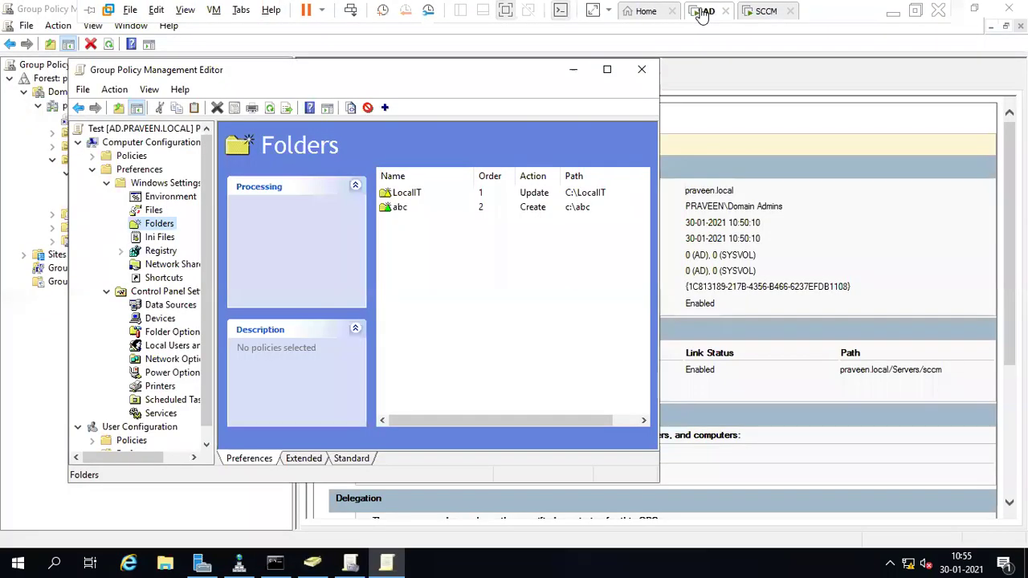
- Start a new Files preference item and try its source and destination file fields
click(153, 212)
right_click(158, 212)
mouse_move(196, 222)
click(298, 221)
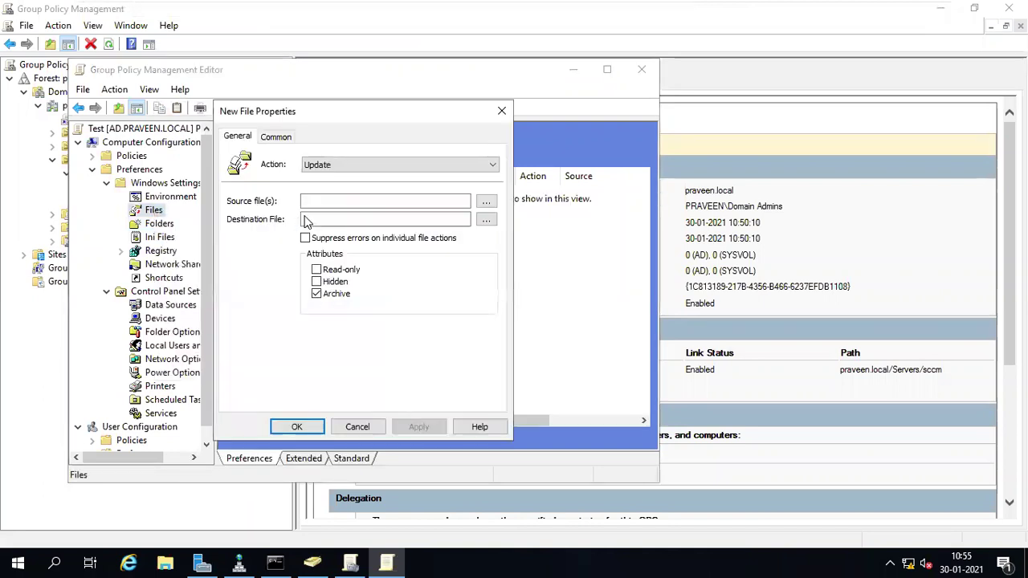
click(329, 200)
click(330, 219)
click(365, 202)
click(344, 220)
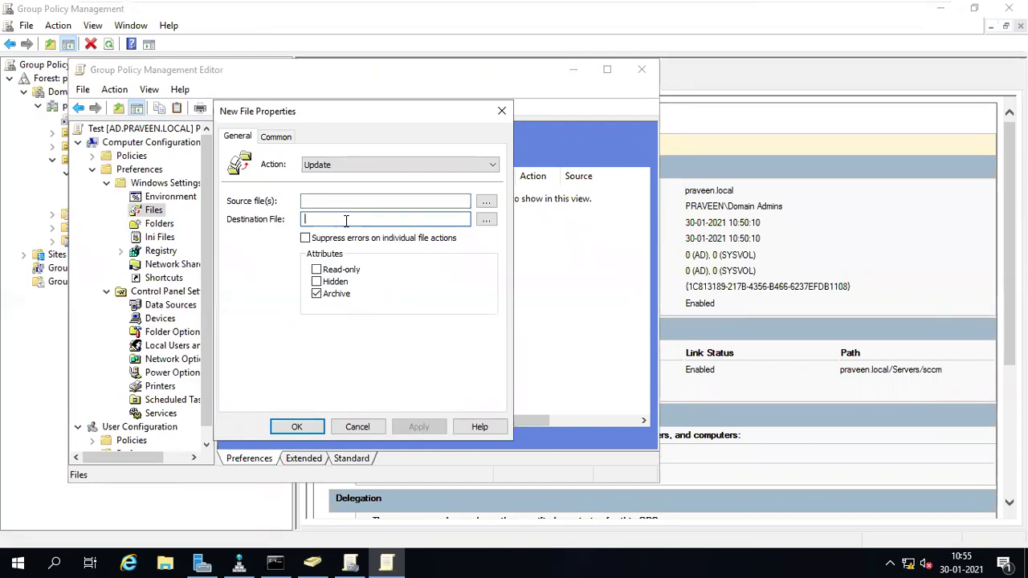
- Browse for a source file without choosing one, open the Run prompt, and discard the file item
click(486, 201)
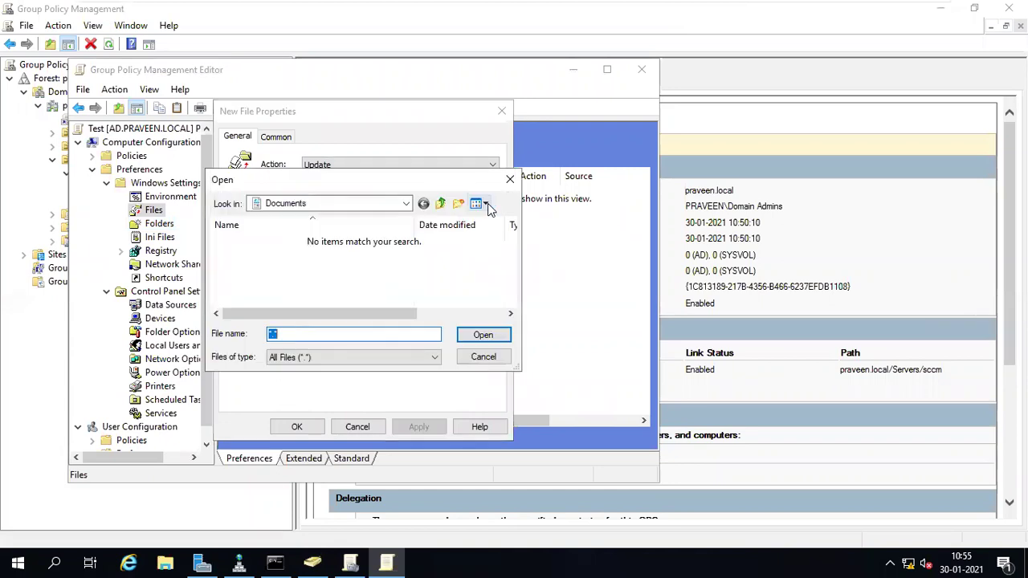
click(483, 357)
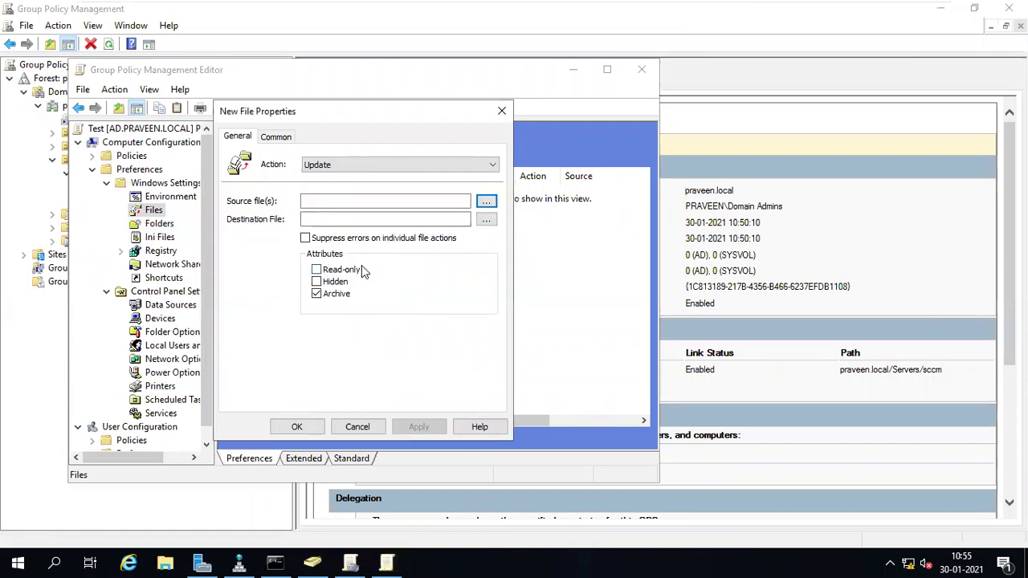
click(322, 201)
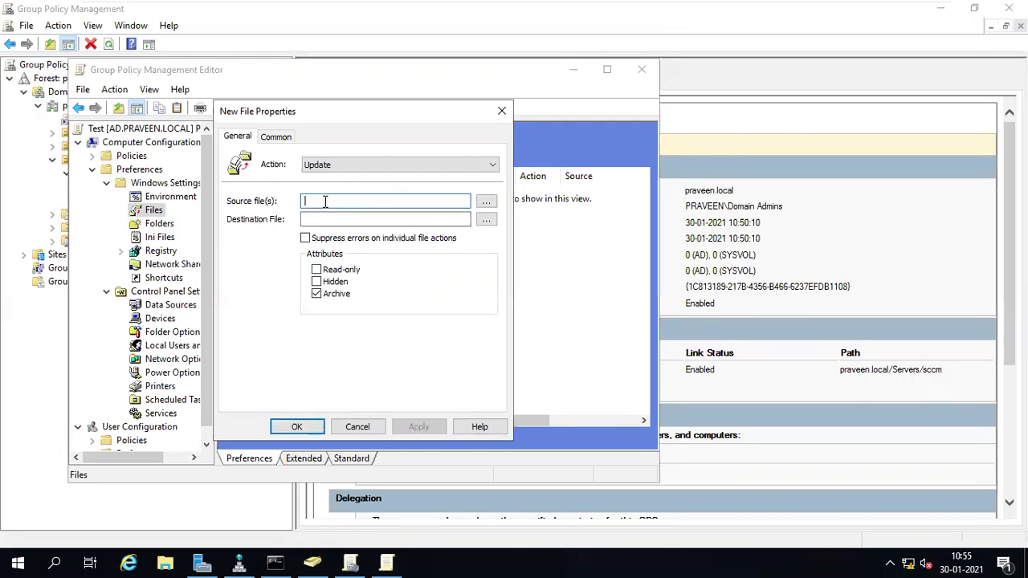
mouse_move(409, 3)
key(super+r)
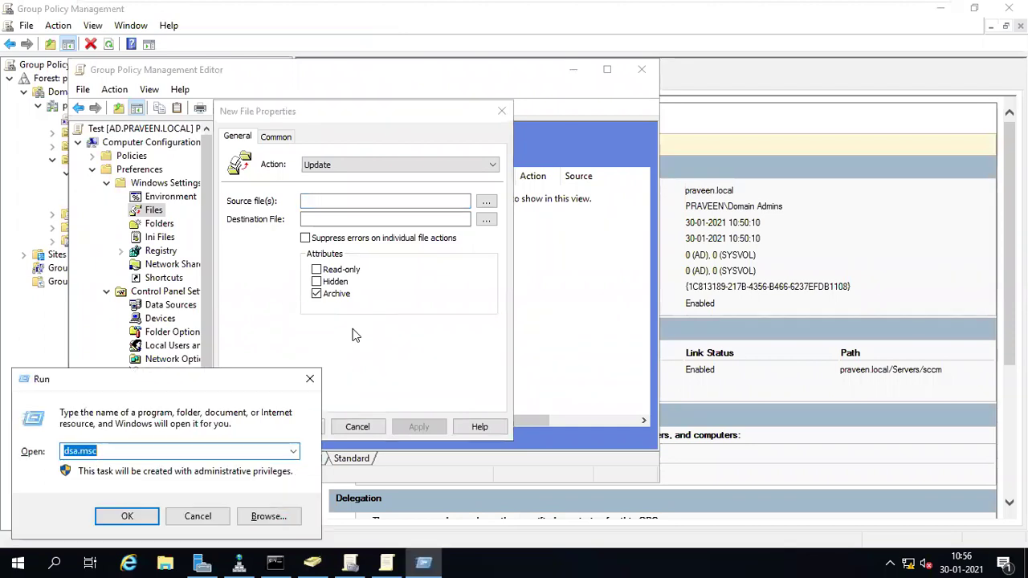
click(358, 427)
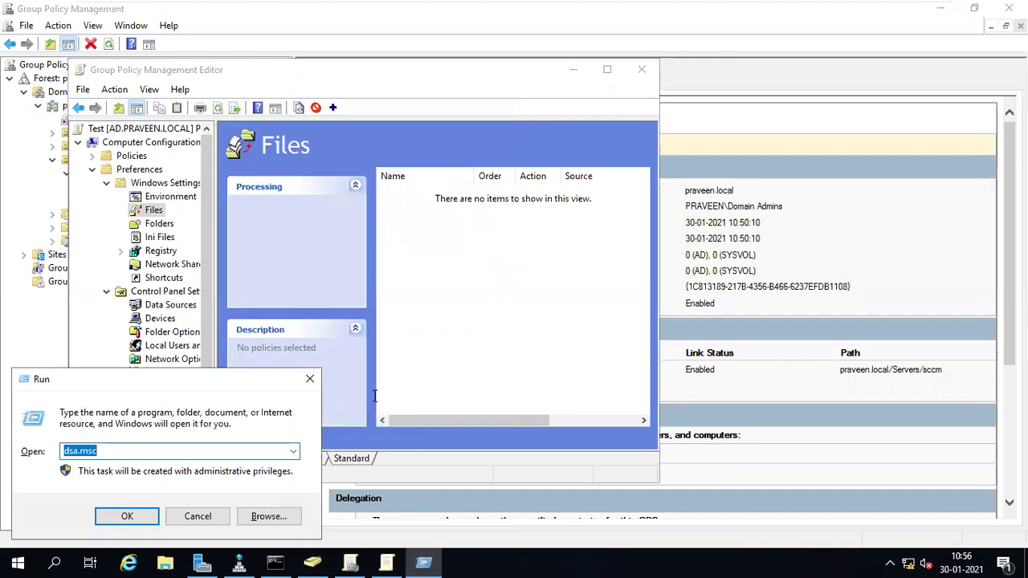
- Look through the Registry, Network Shares and Shortcuts preferences and start a new Shortcut item
click(160, 251)
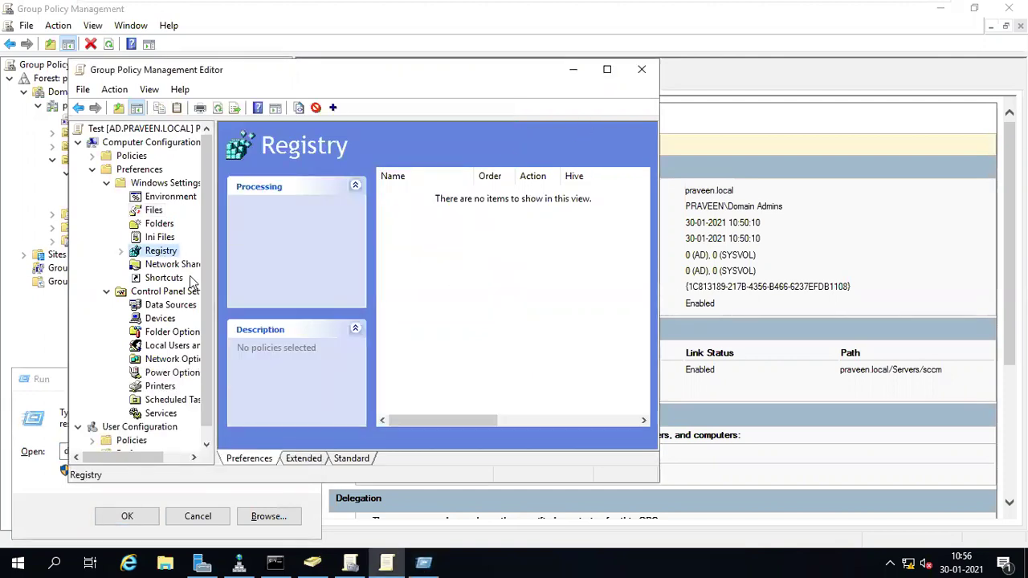
click(174, 266)
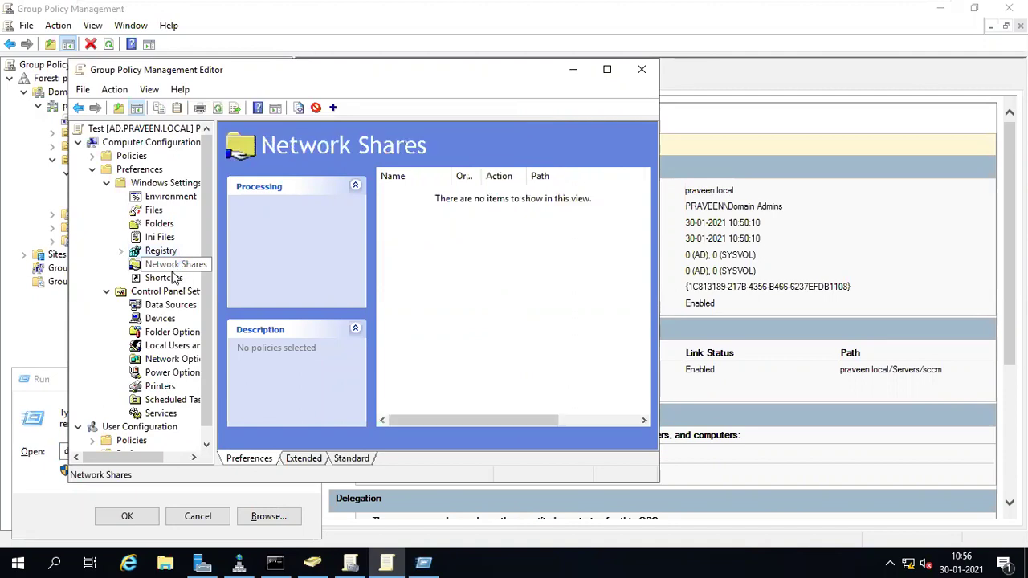
click(168, 279)
right_click(170, 281)
mouse_move(217, 289)
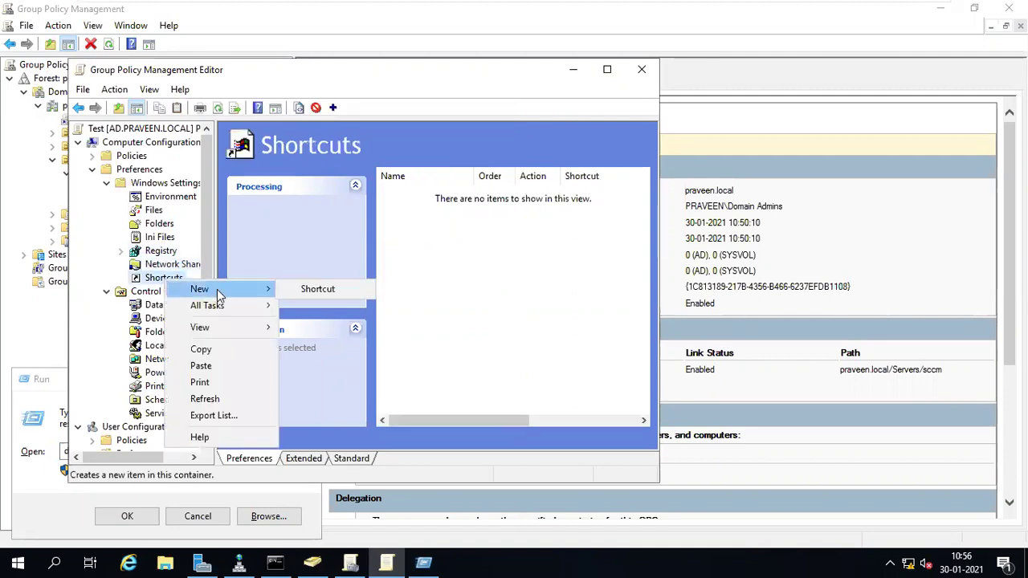
click(308, 287)
- Set the shortcut's location to Desktop, then discard the draft shortcut
click(341, 195)
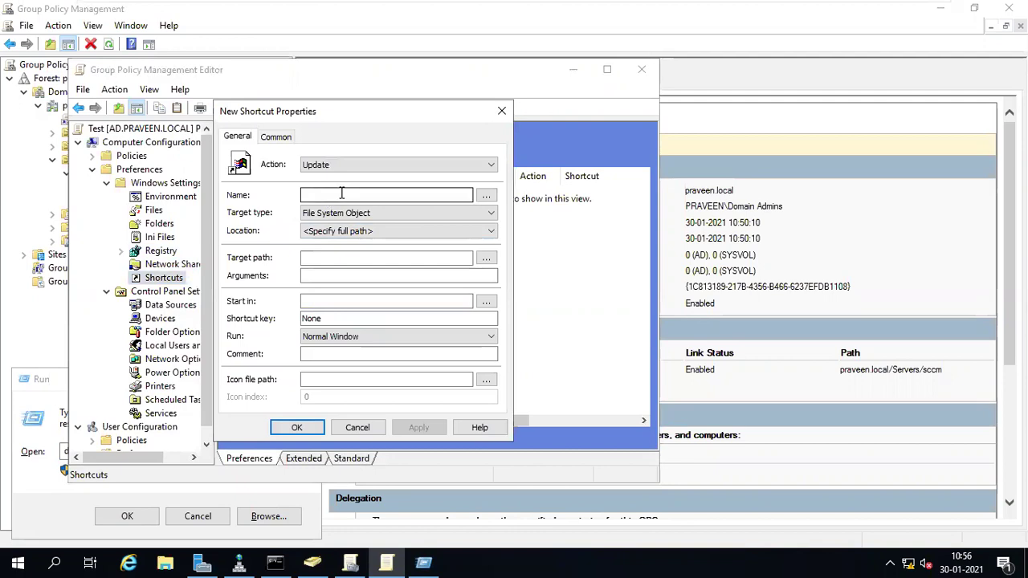
click(486, 195)
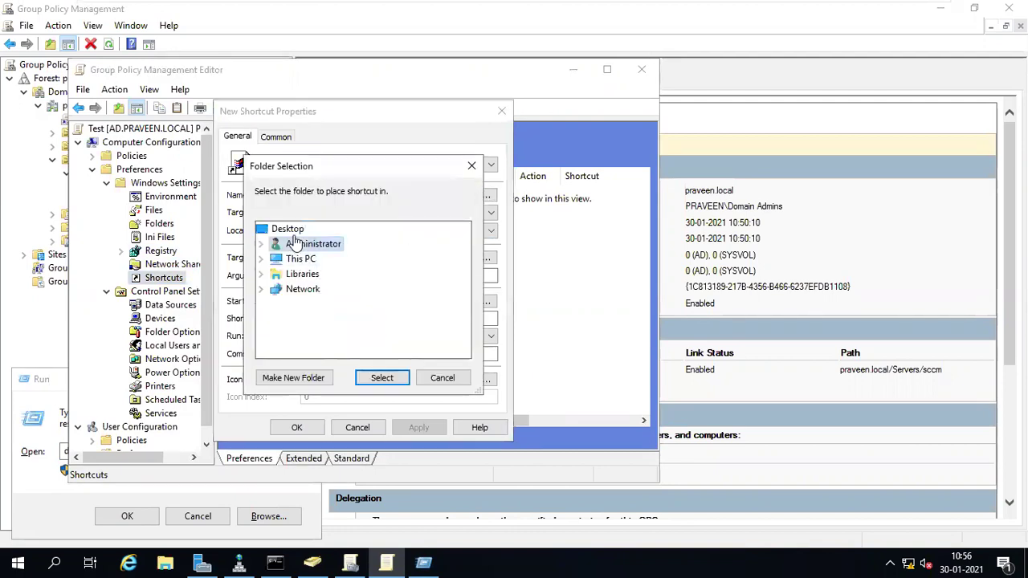
click(288, 229)
click(383, 377)
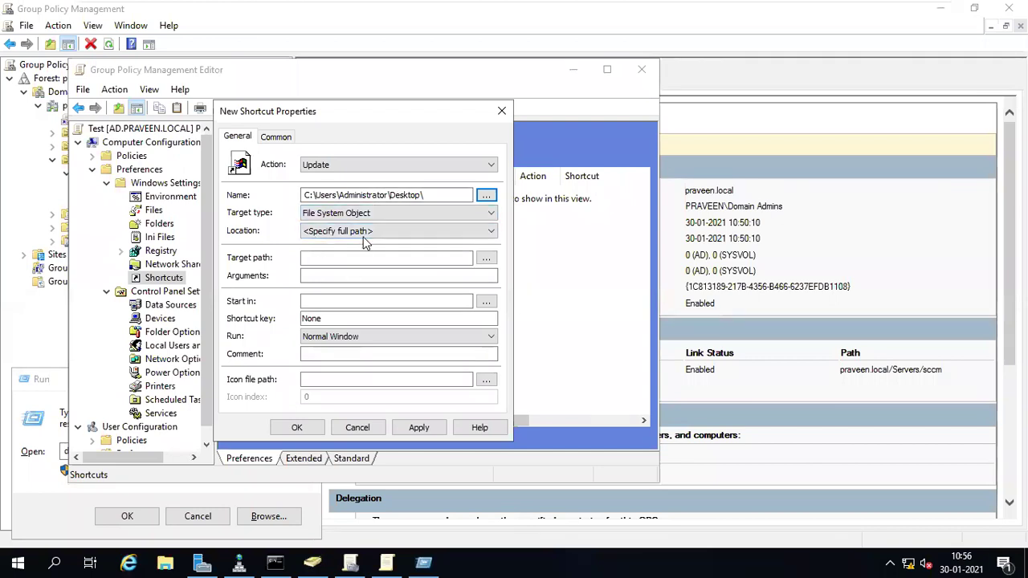
click(358, 428)
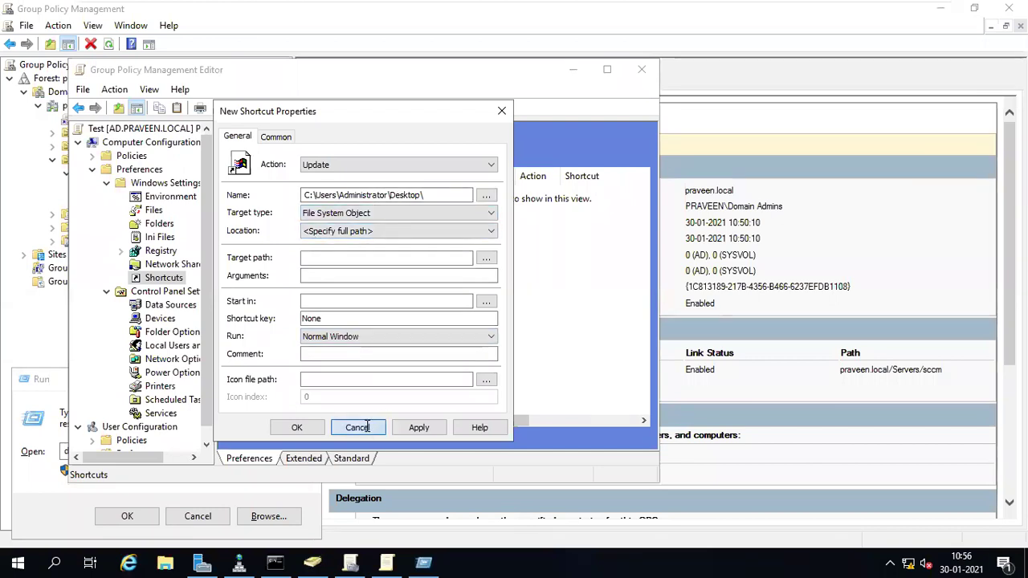
click(170, 348)
- Draft a new Local User item for LocalIT with action Create, then close it unsaved
right_click(171, 349)
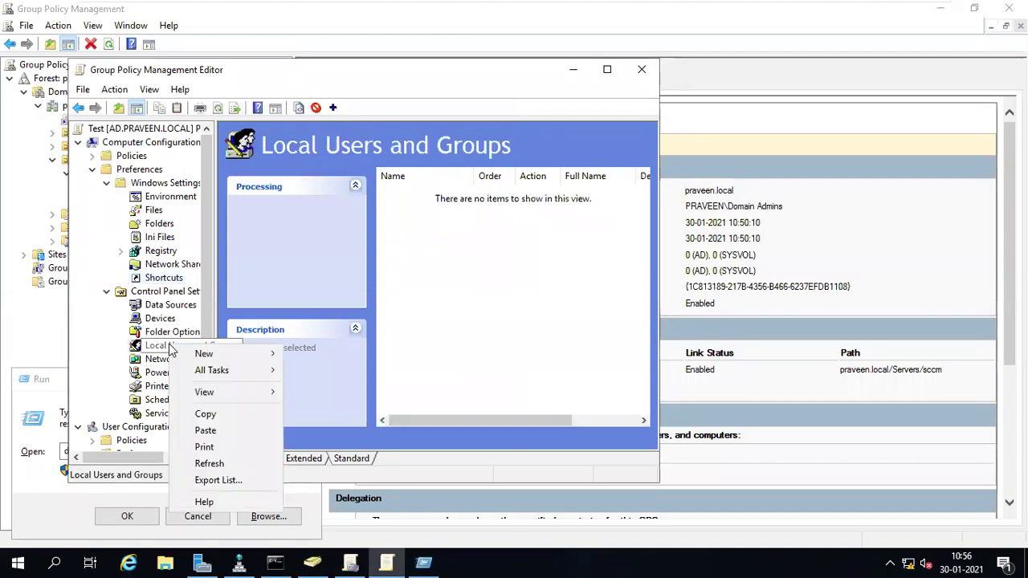
mouse_move(233, 353)
click(319, 359)
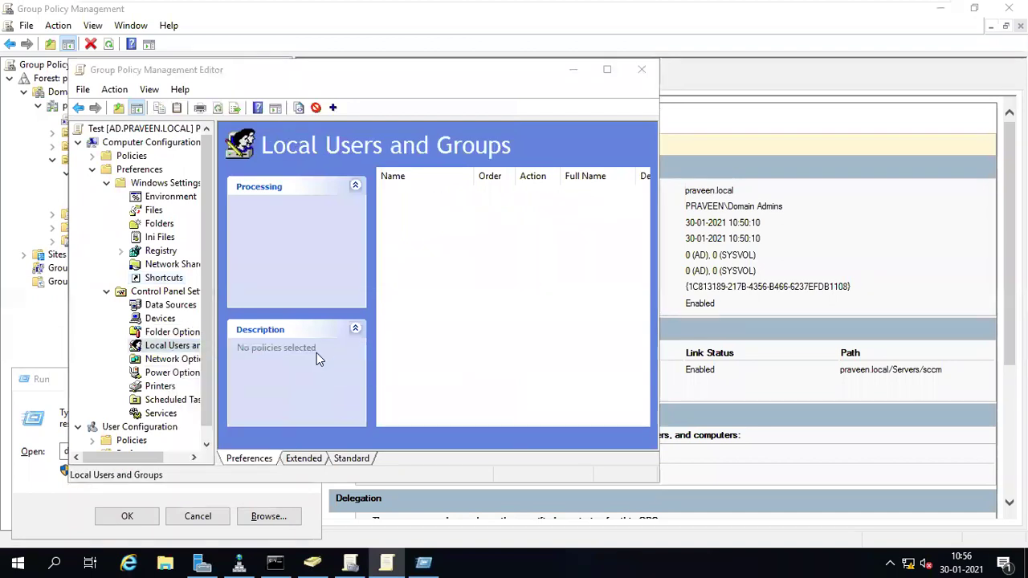
click(347, 165)
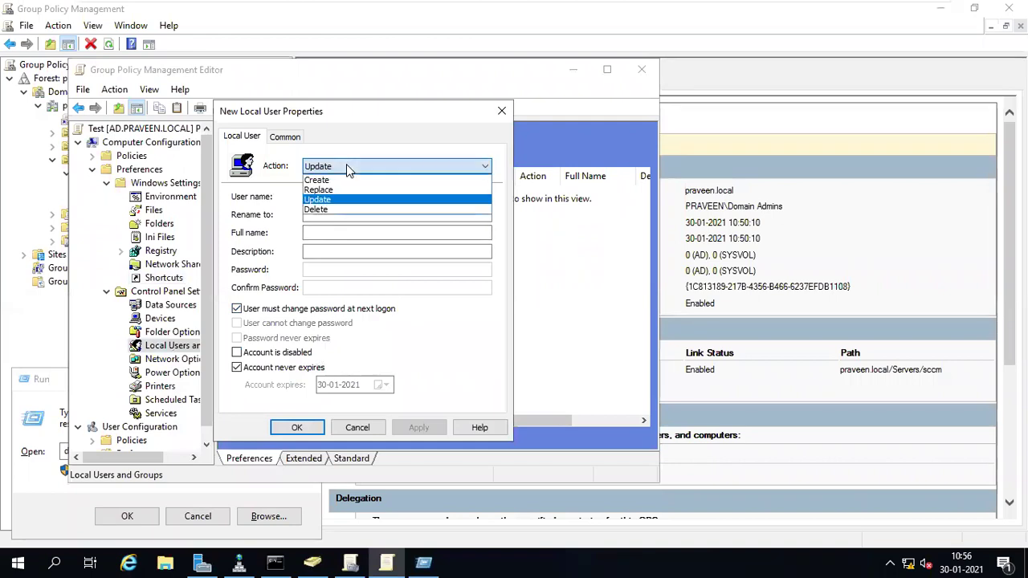
click(330, 199)
click(325, 194)
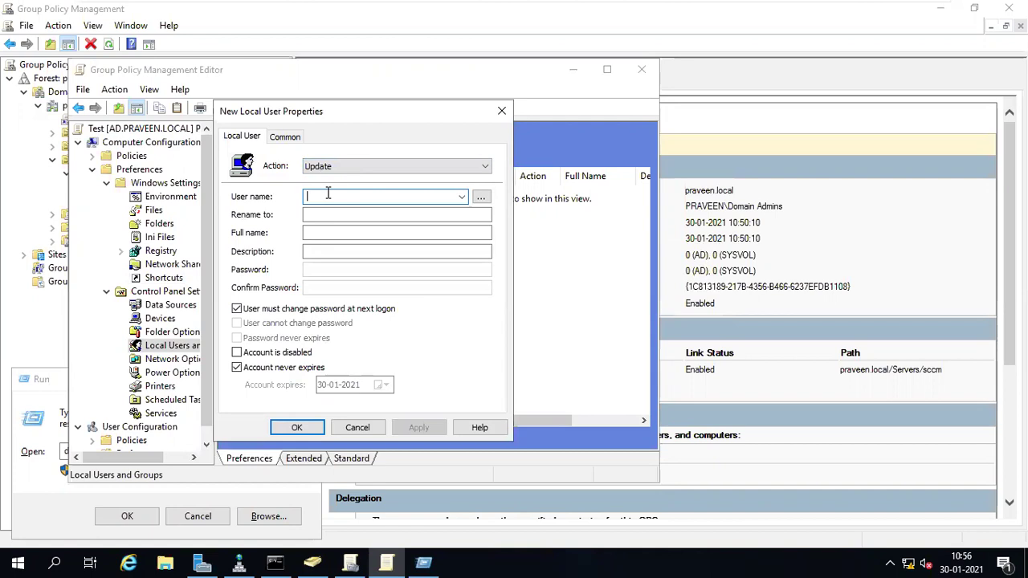
text(LocalIT)
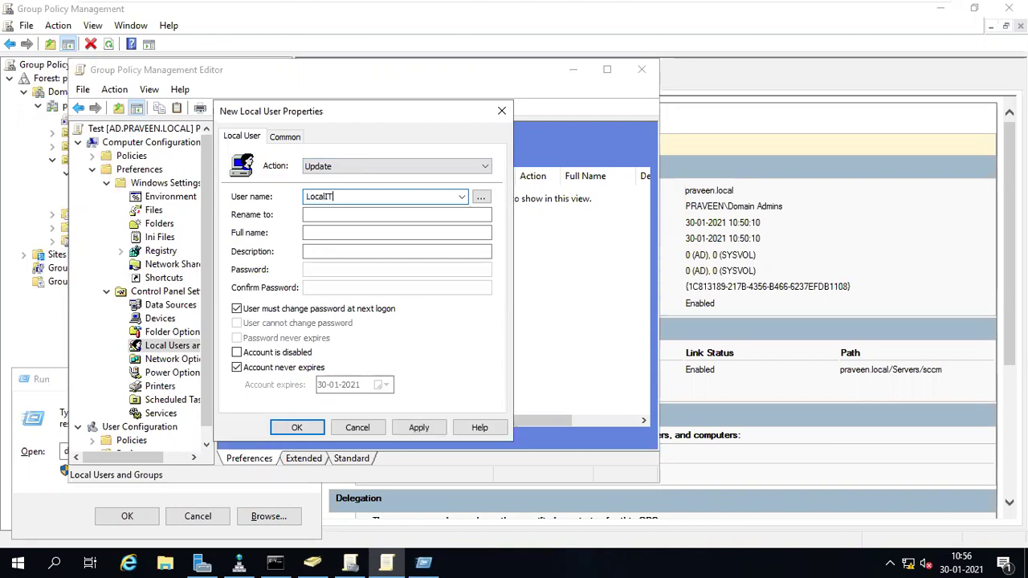
key(Tab)
click(397, 215)
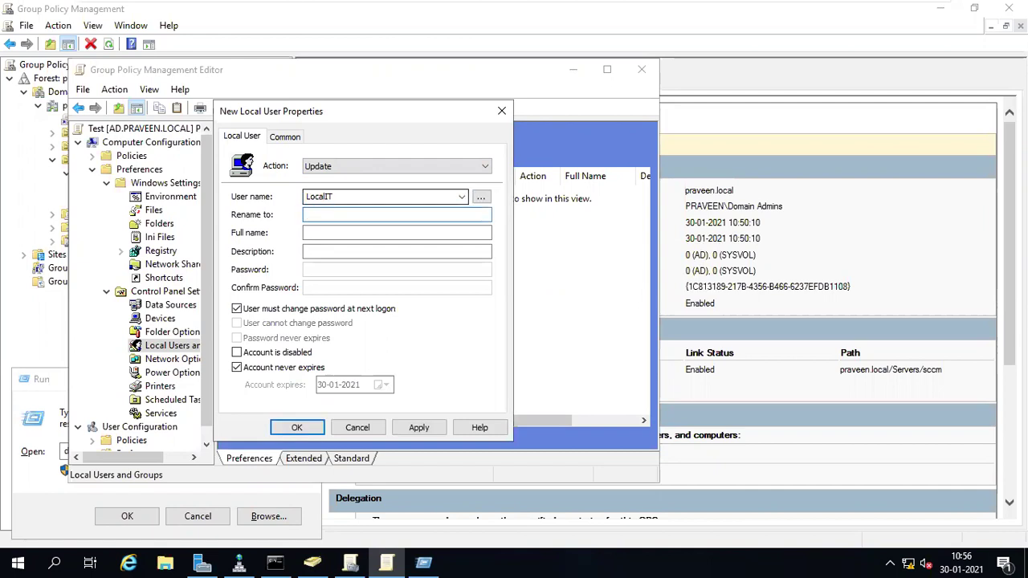
click(375, 169)
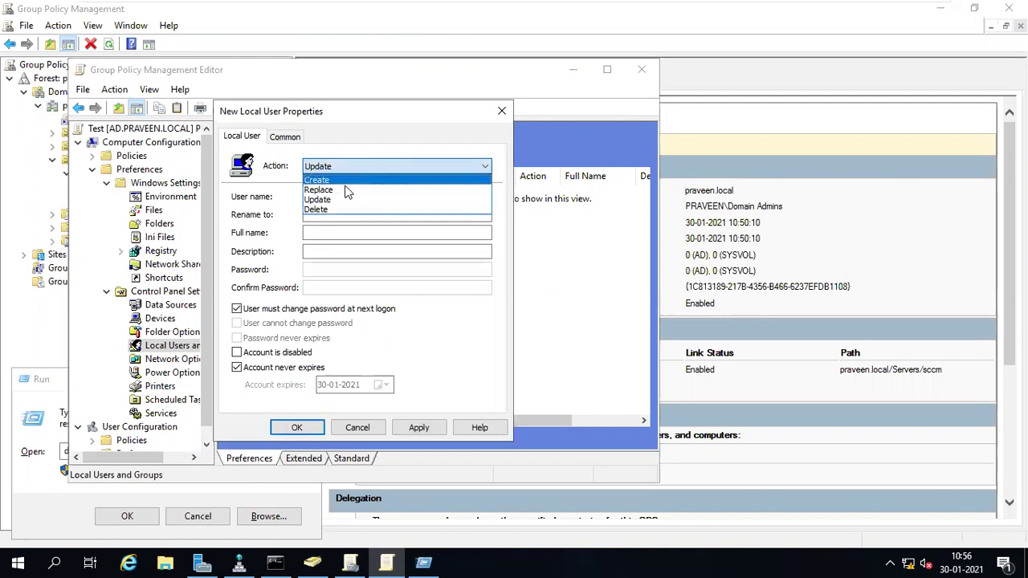
click(345, 188)
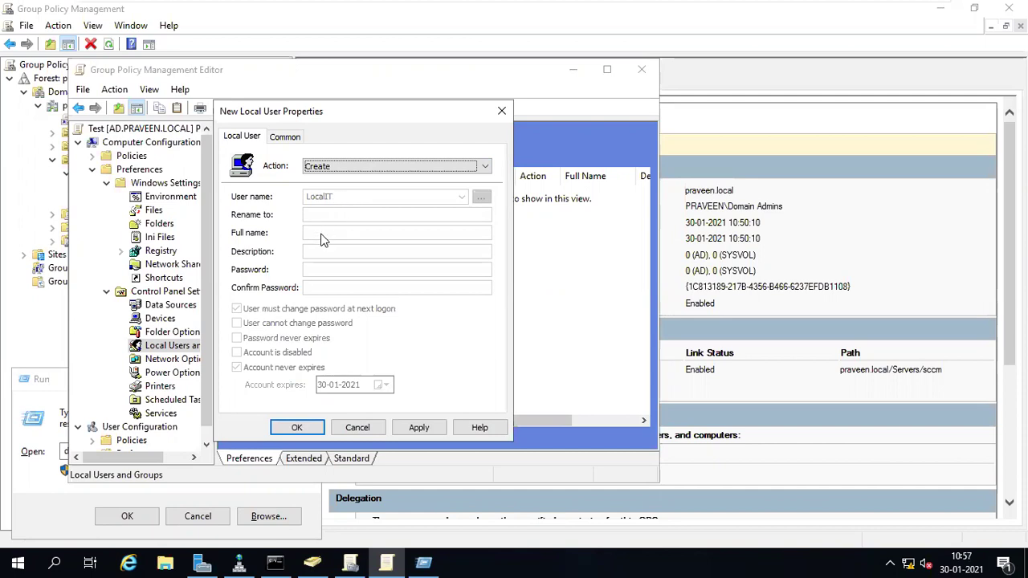
click(501, 111)
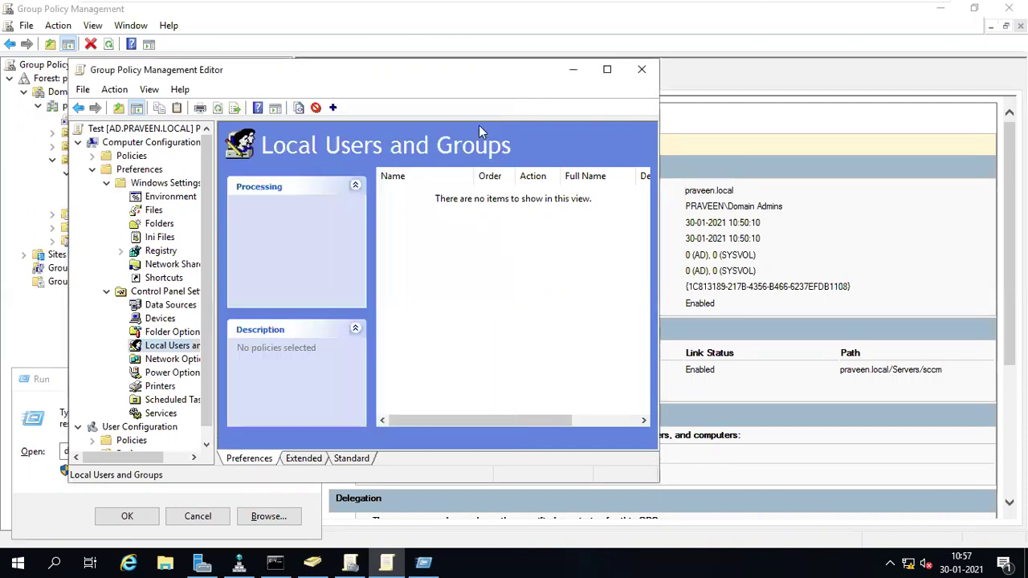
right_click(160, 351)
mouse_move(193, 358)
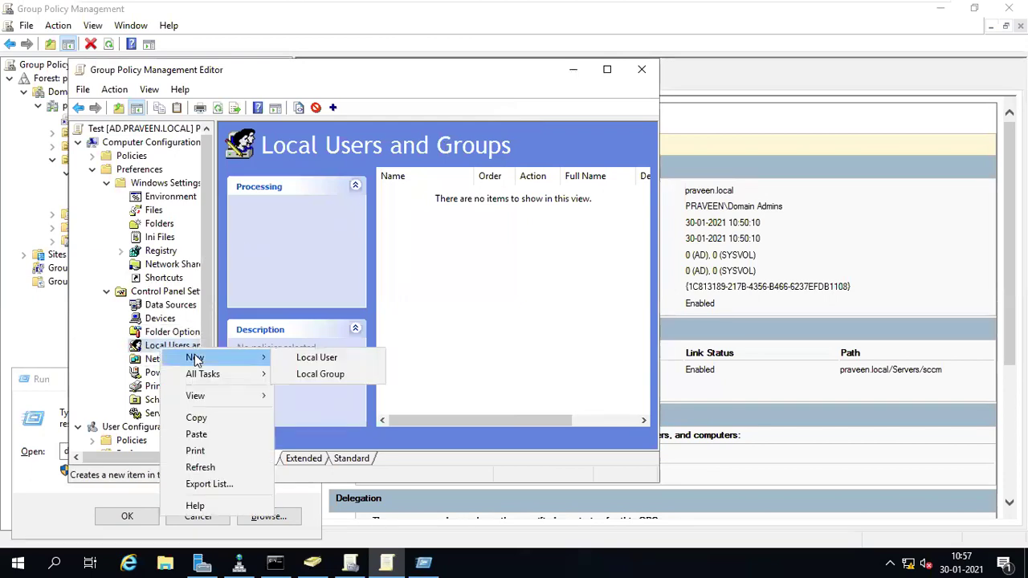
click(293, 364)
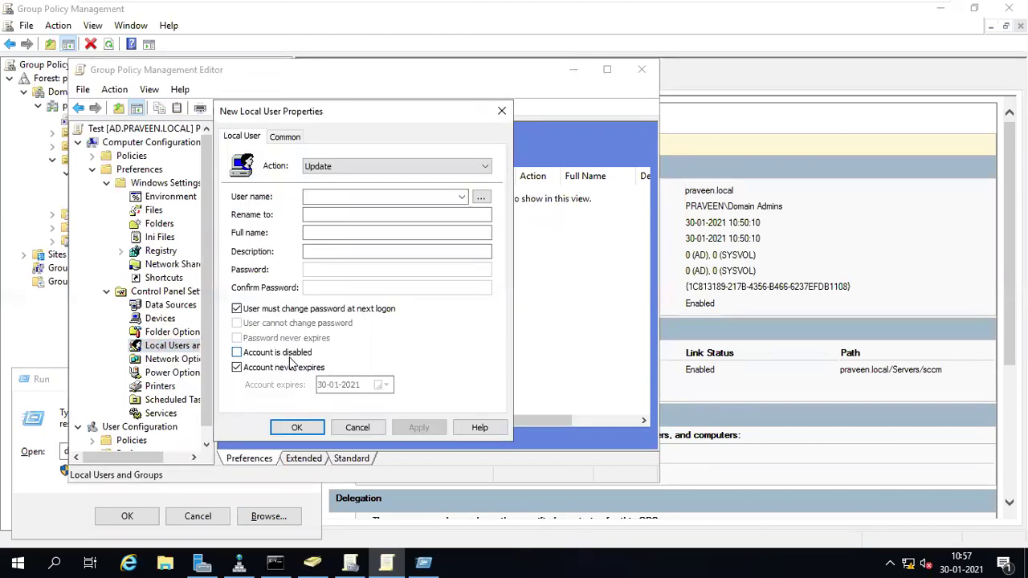
click(319, 168)
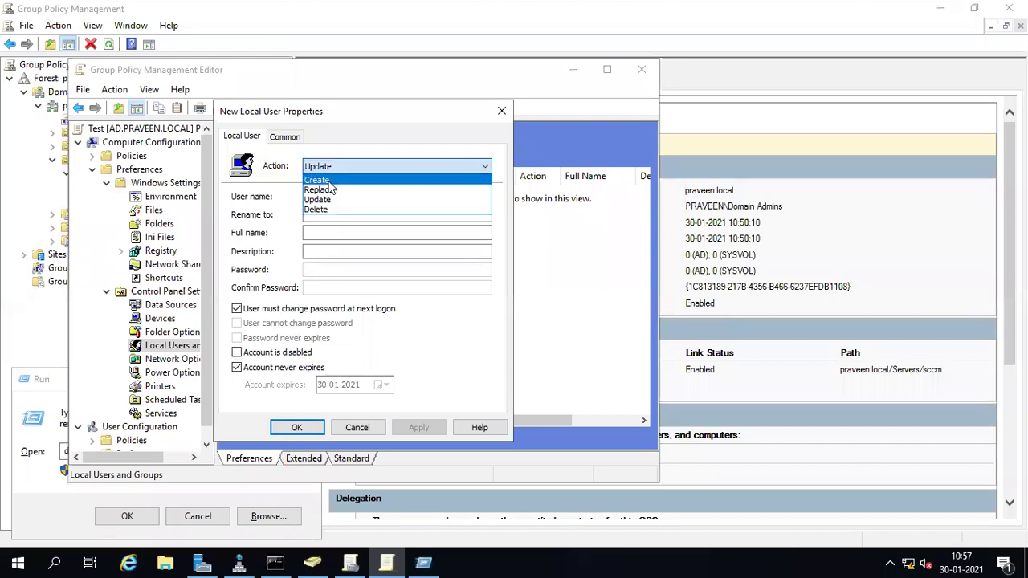
click(329, 182)
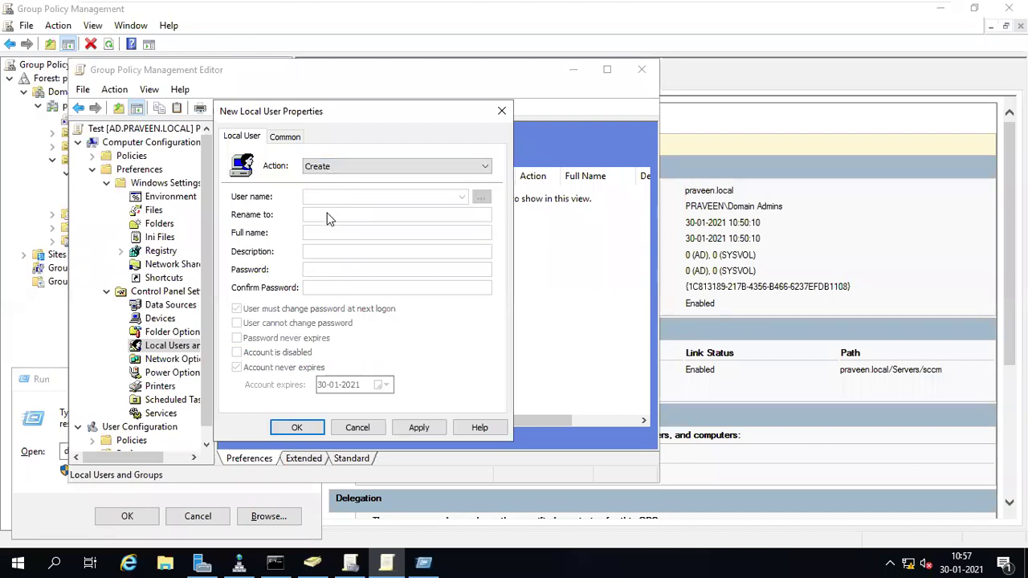
click(291, 138)
click(244, 137)
click(417, 430)
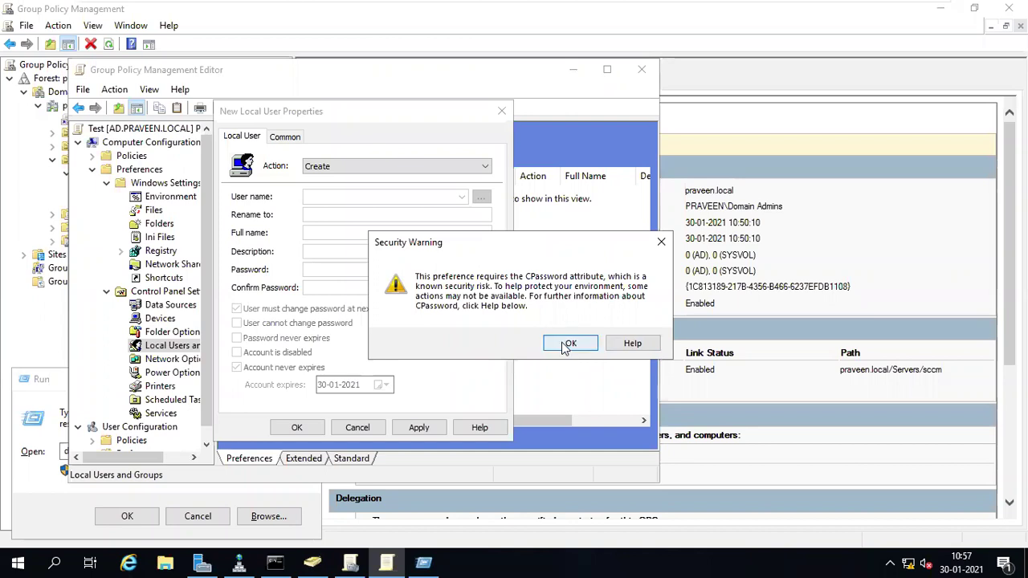
click(566, 344)
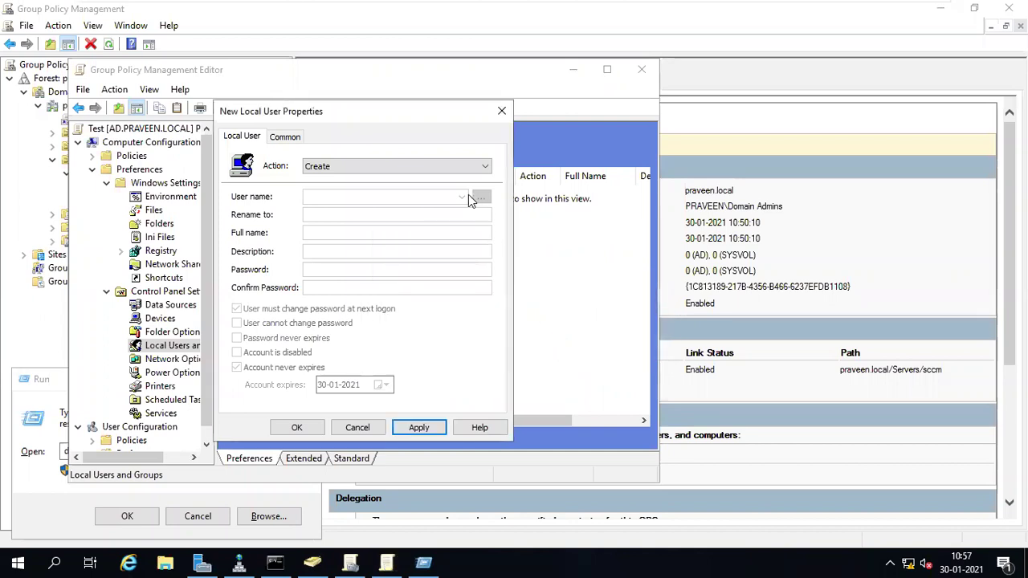
click(385, 167)
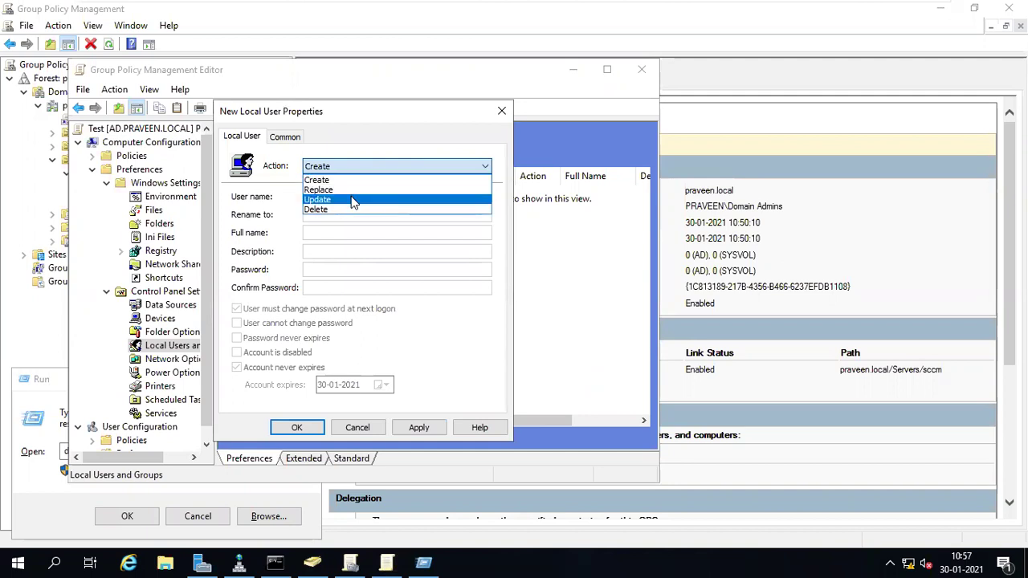
click(352, 201)
click(349, 166)
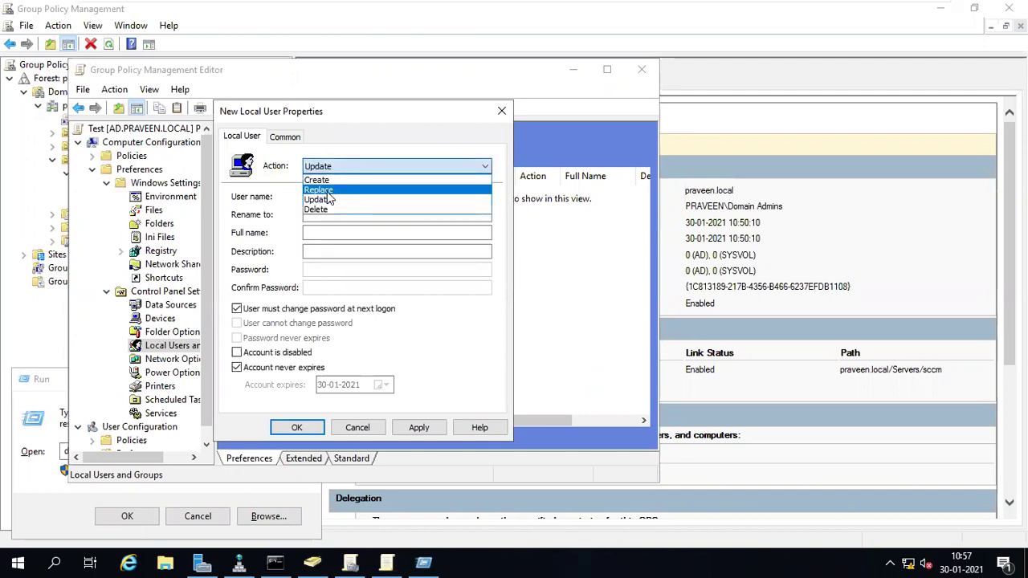
click(327, 191)
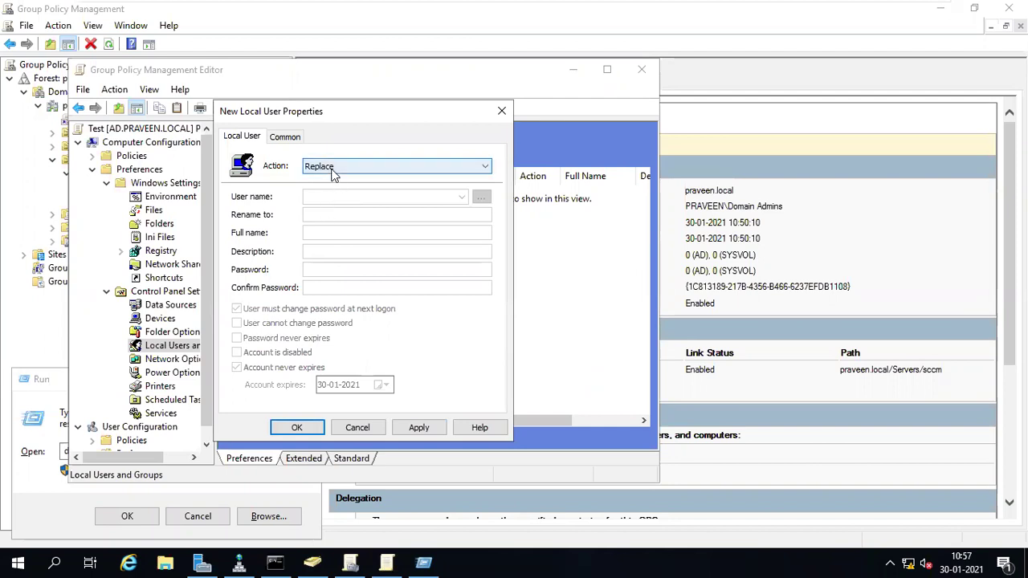
click(332, 169)
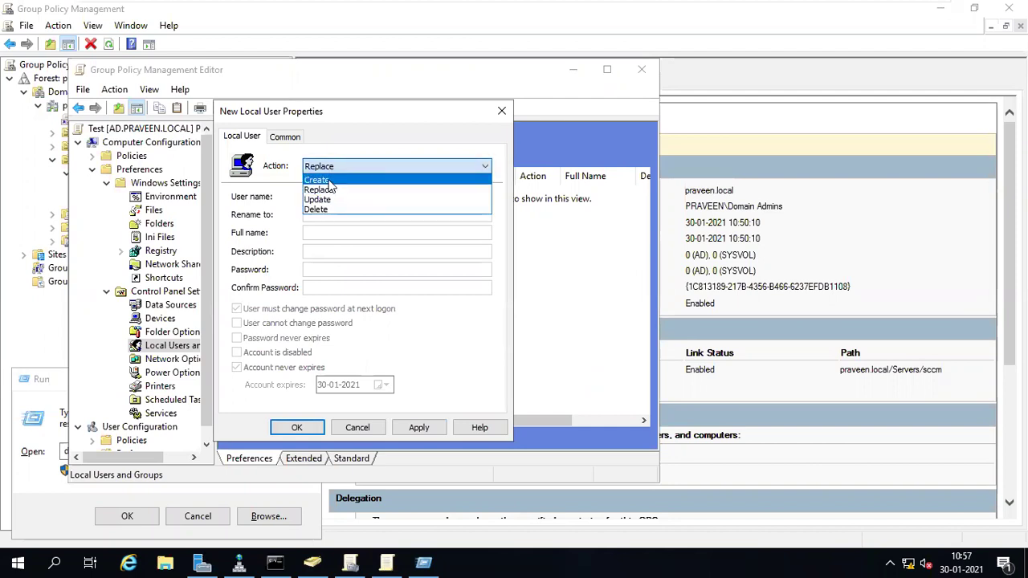
click(329, 200)
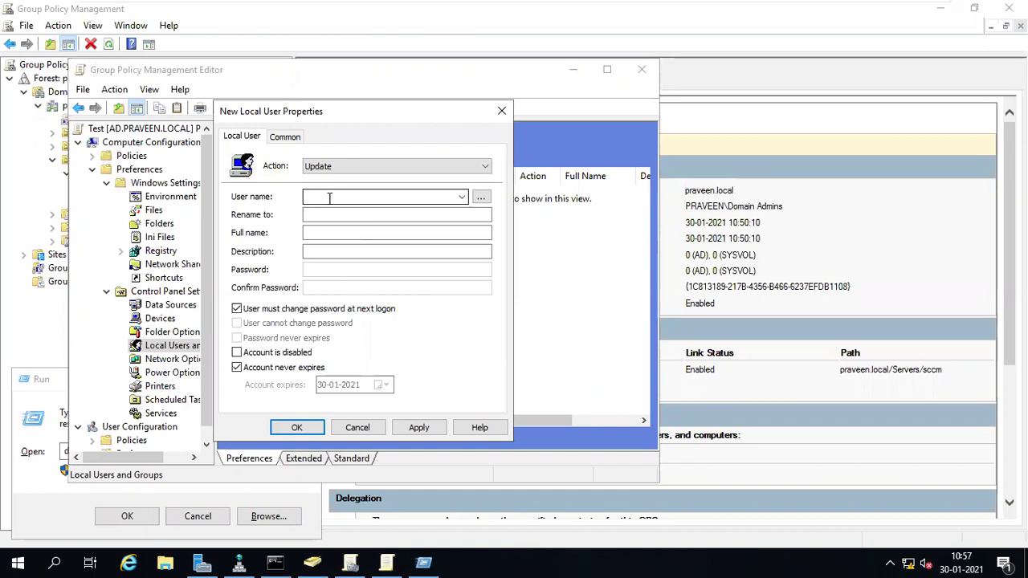
click(329, 198)
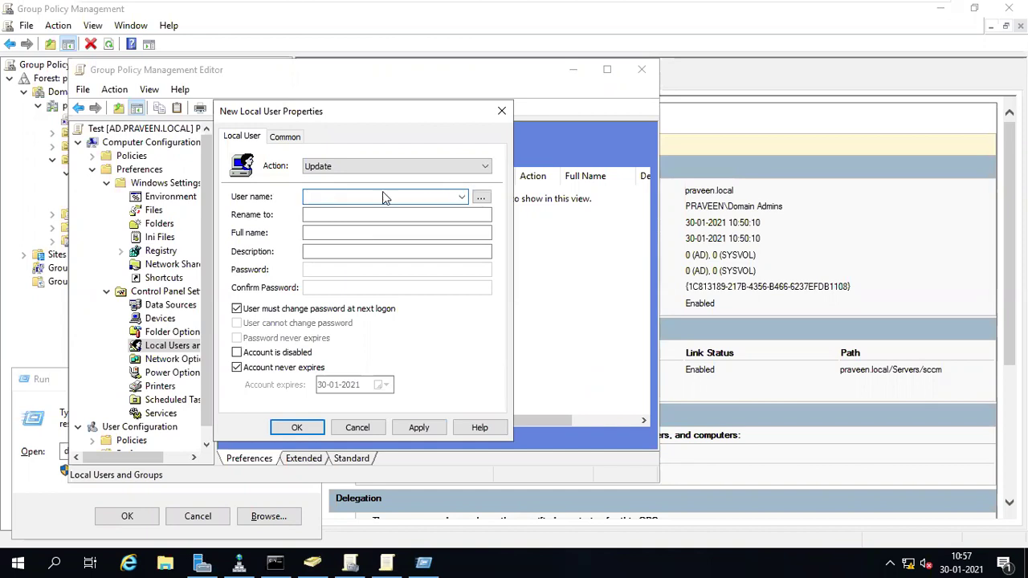
click(363, 432)
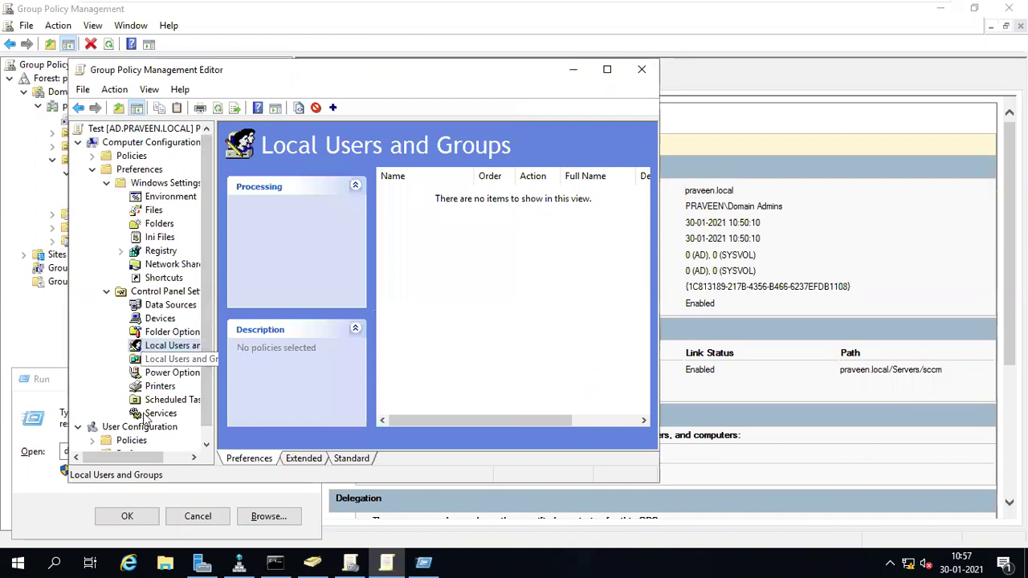
- View the Scheduled Tasks preferences and collapse the computer Preferences branch
drag(129, 462, 155, 461)
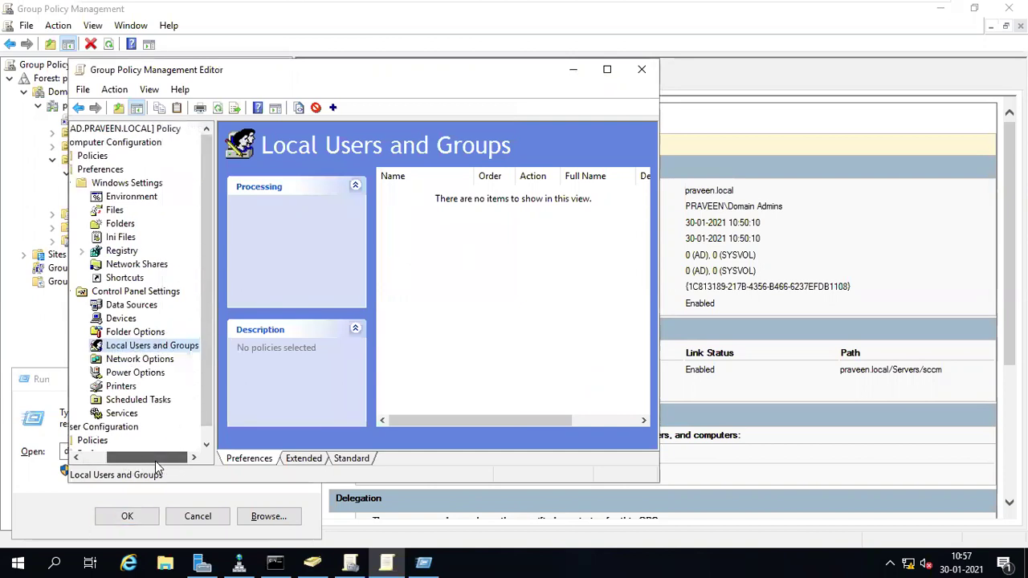
click(122, 400)
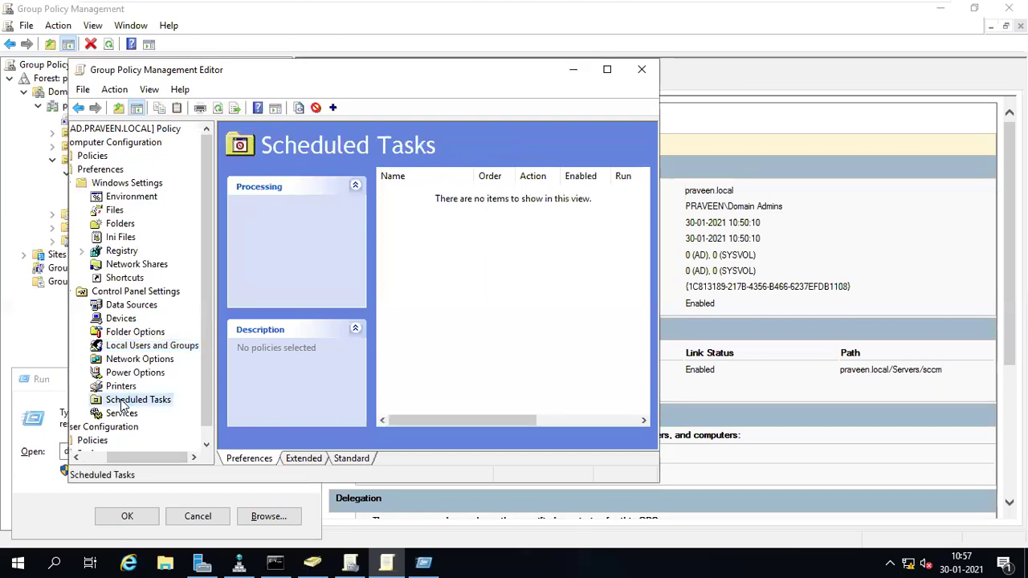
drag(140, 458, 109, 453)
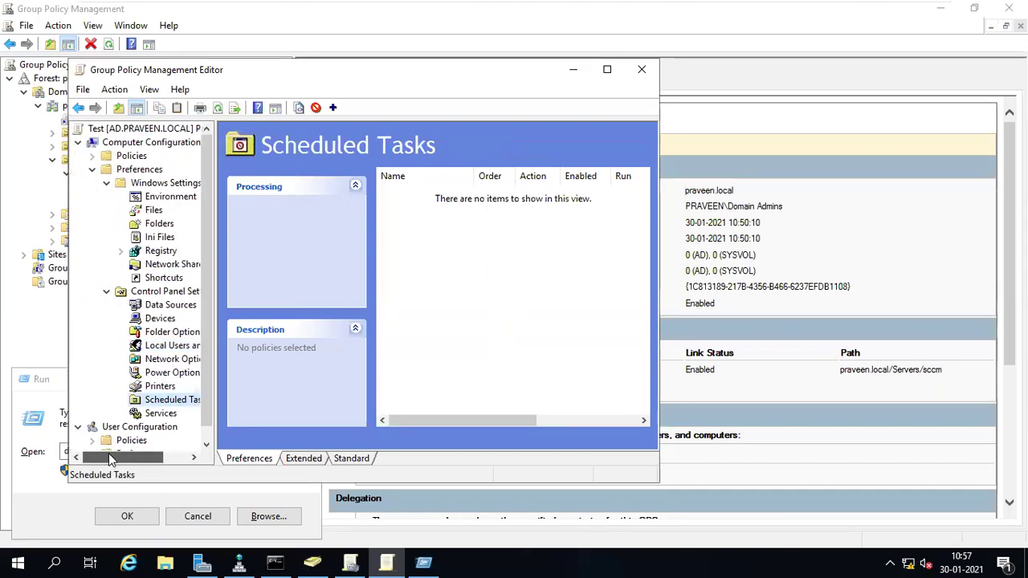
click(92, 169)
click(92, 211)
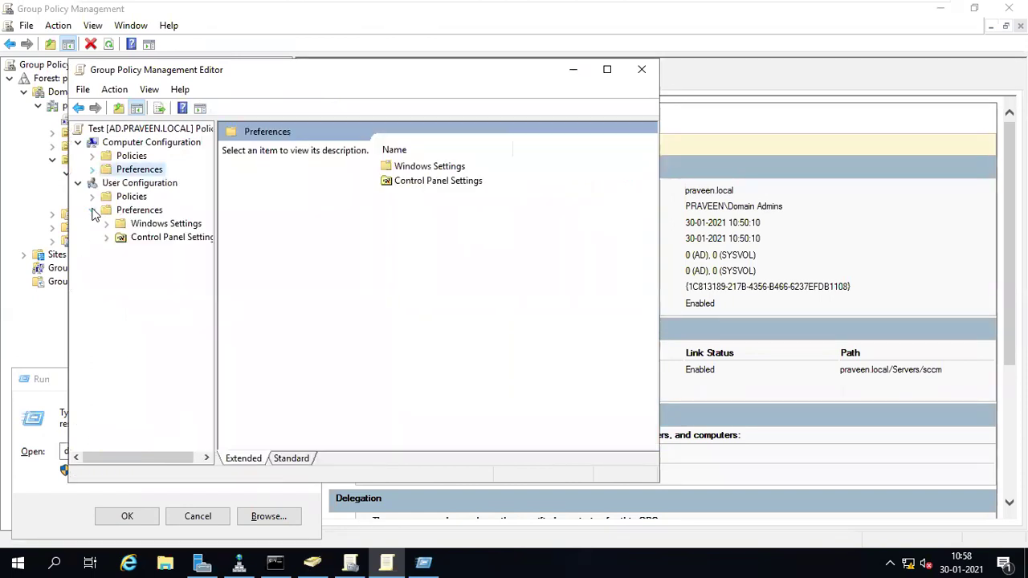
- Collapse User Configuration, select Computer Configuration > Policies, and minimize the virtual machine
click(92, 197)
click(106, 264)
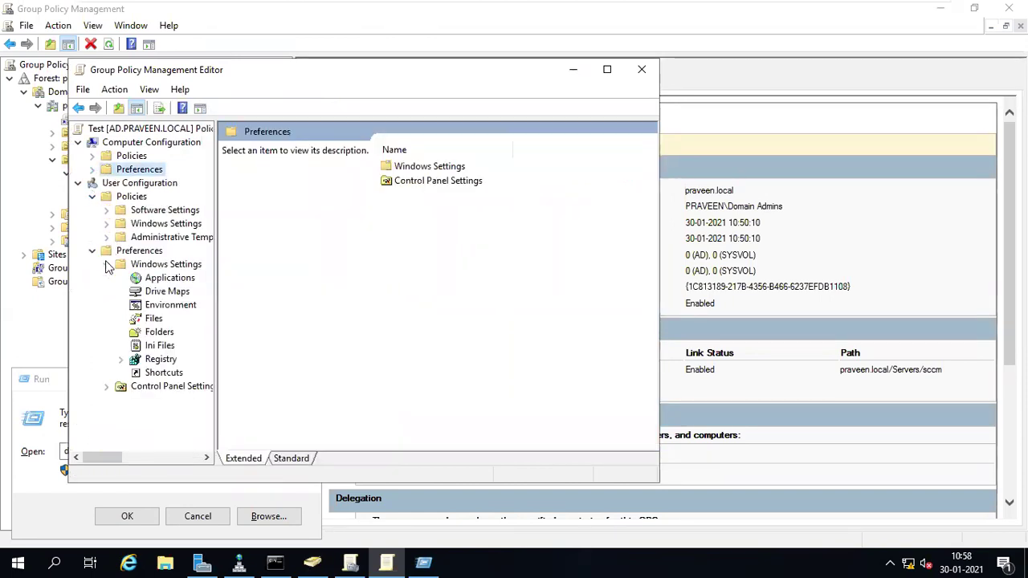
click(92, 197)
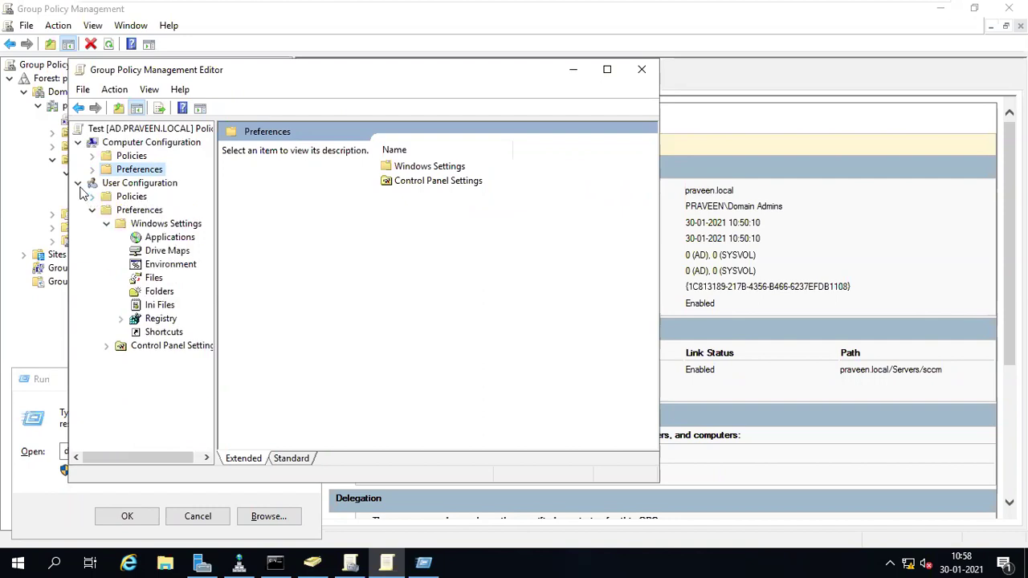
click(79, 185)
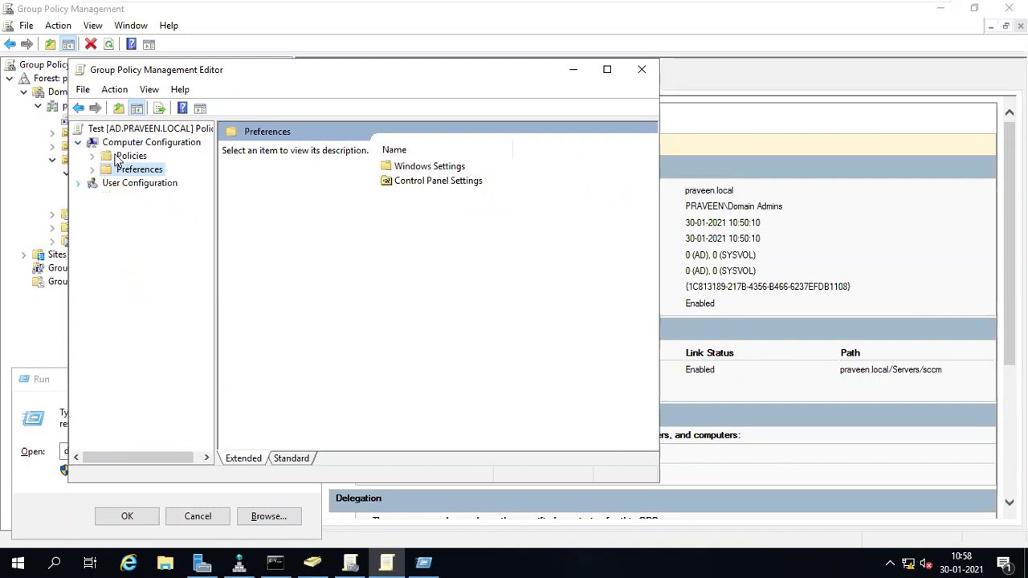
click(116, 157)
mouse_move(859, 7)
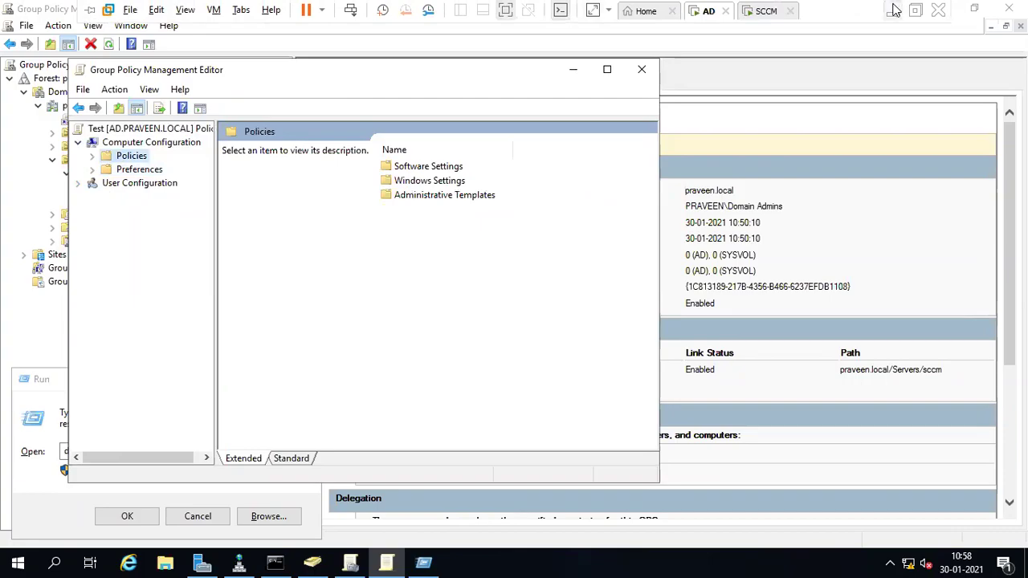
click(894, 10)
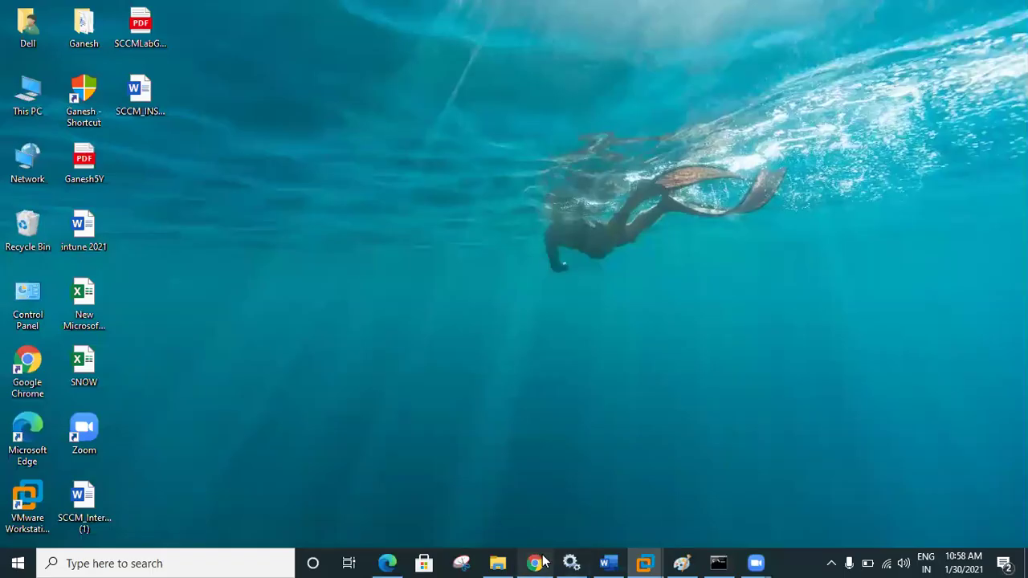
- In Chrome, search 'hw t add user to local admin via gp' and highlight the Restricted Groups path
click(535, 563)
click(291, 38)
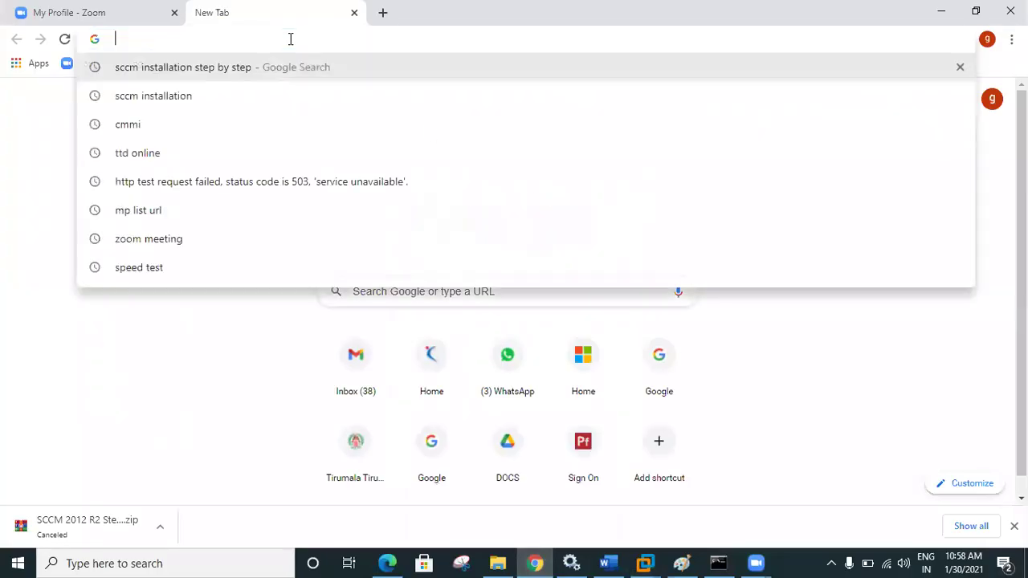
text(hw t)
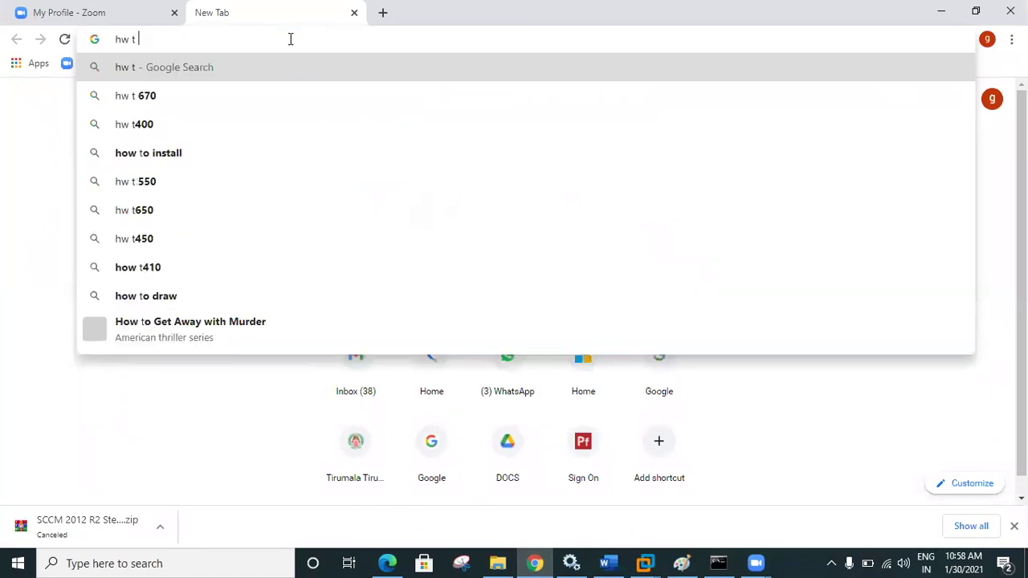
text( add)
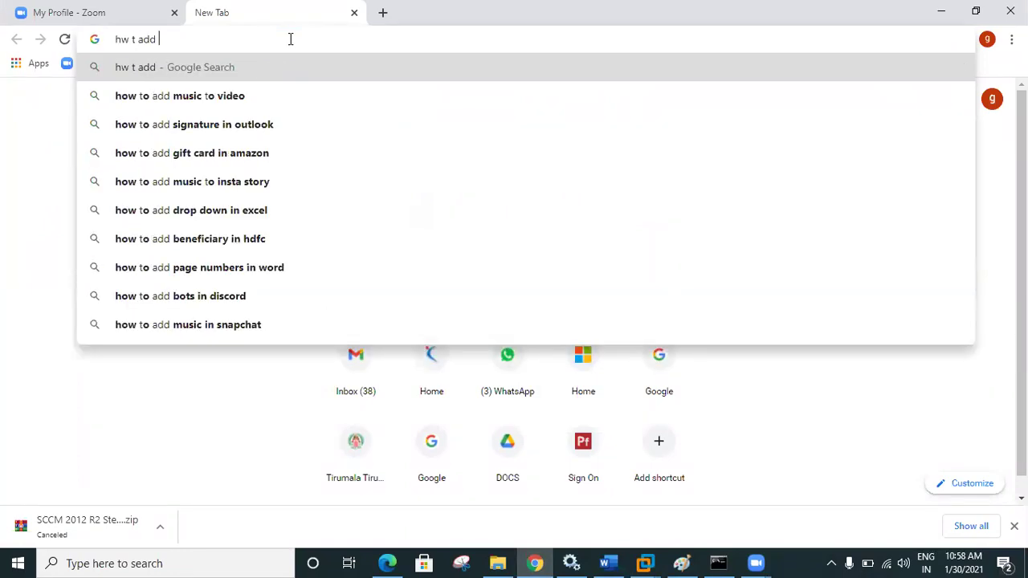
text( use)
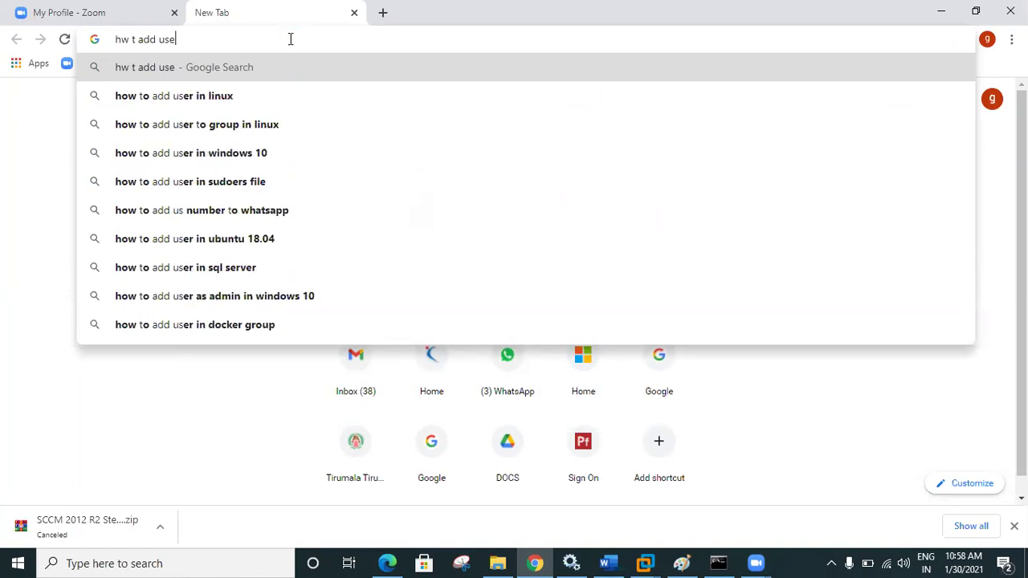
text(r to local ad)
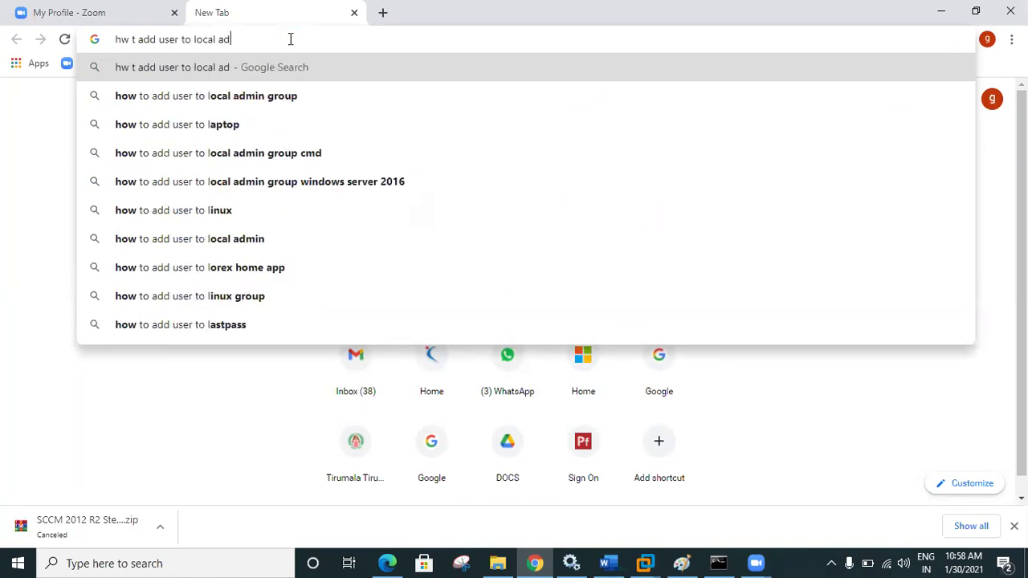
text(min via gp)
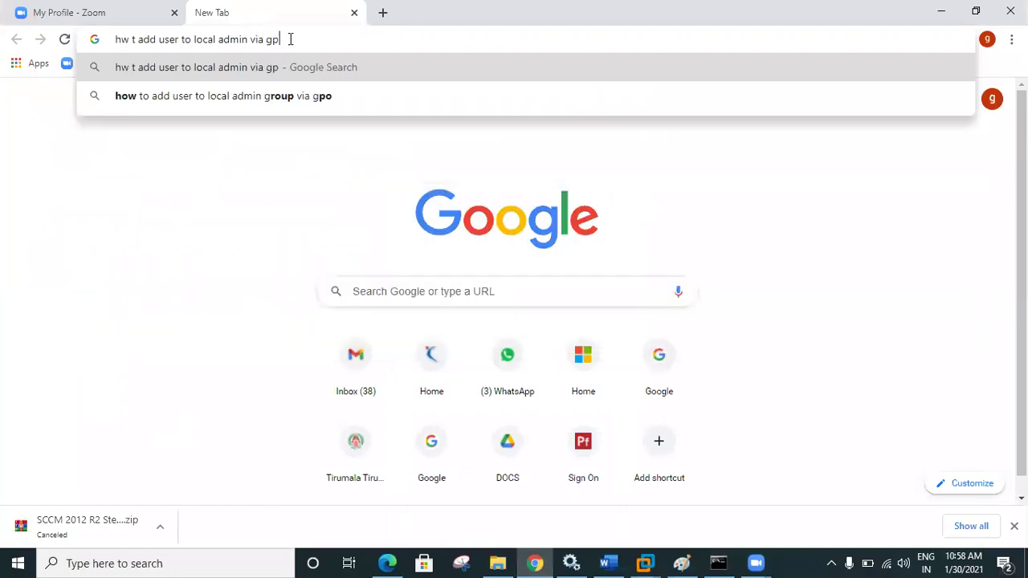
key(Return)
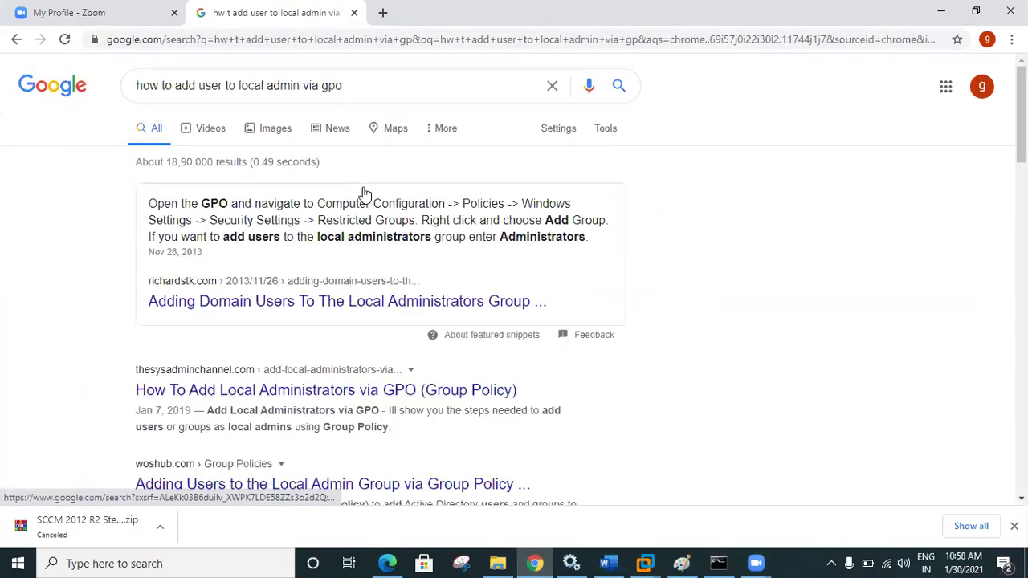
drag(199, 203, 406, 220)
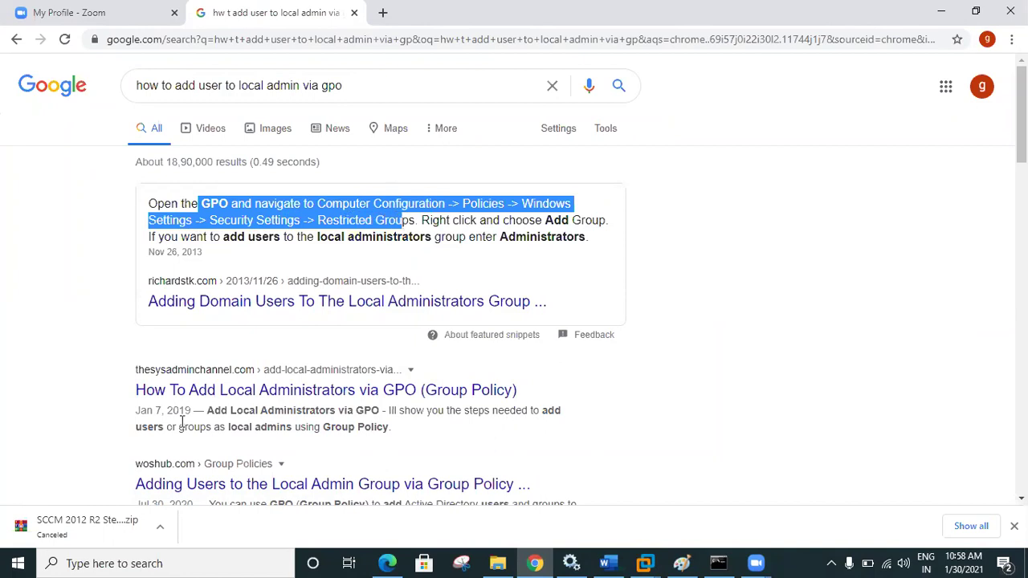
- Open the How To Add Local Administrators and Adding Domain Users results in new tabs, viewing the first
right_click(185, 394)
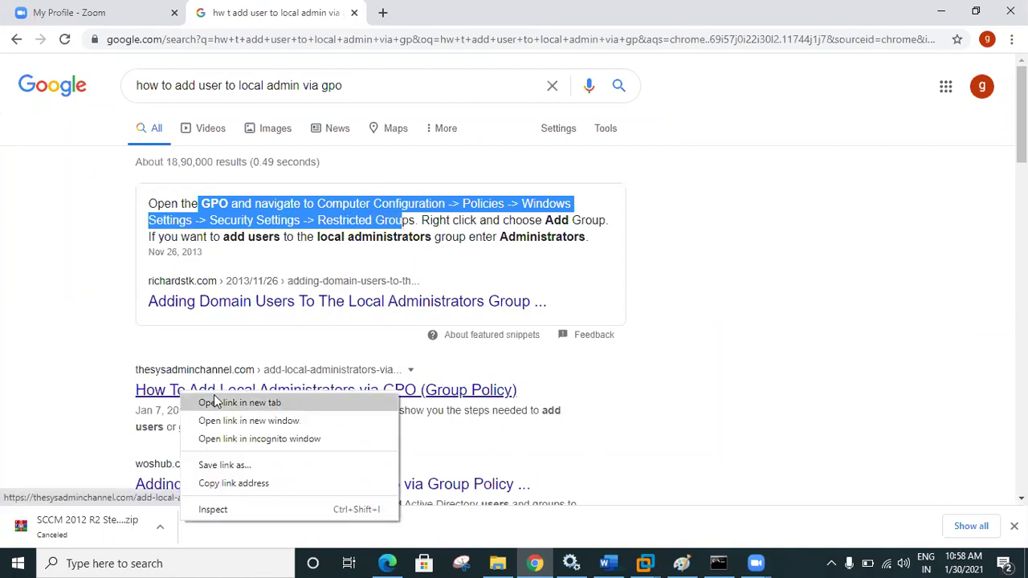
click(209, 403)
right_click(203, 306)
click(231, 321)
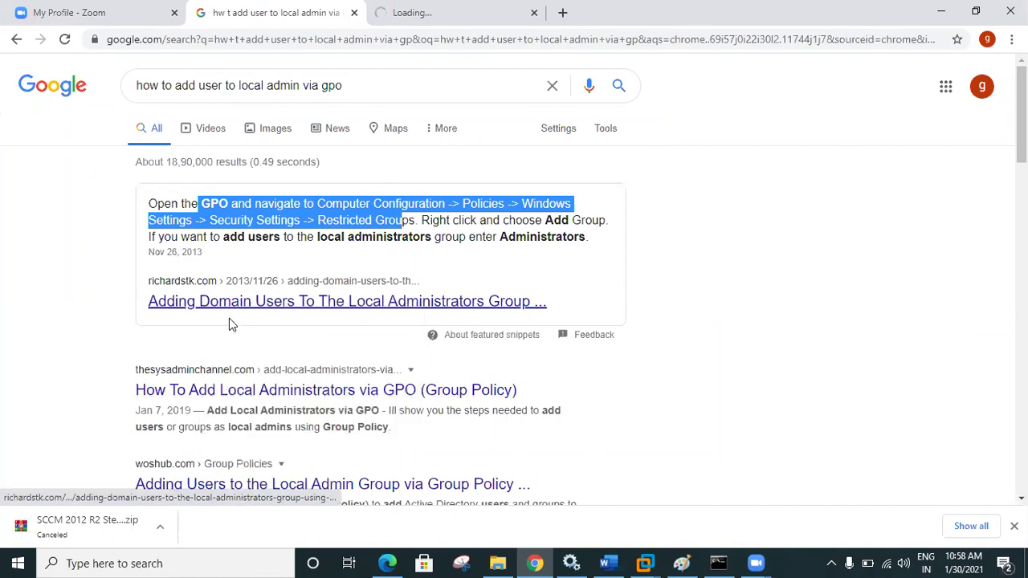
click(415, 12)
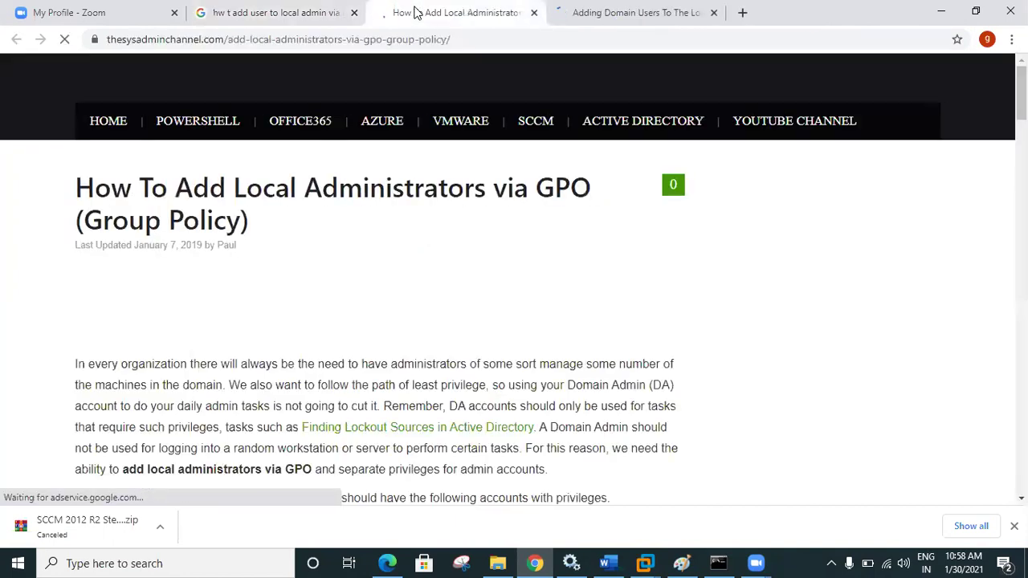
- Scroll through the thesysadminchannel article and settle on its Restricted Groups steps
scroll(514, 274, down, 3)
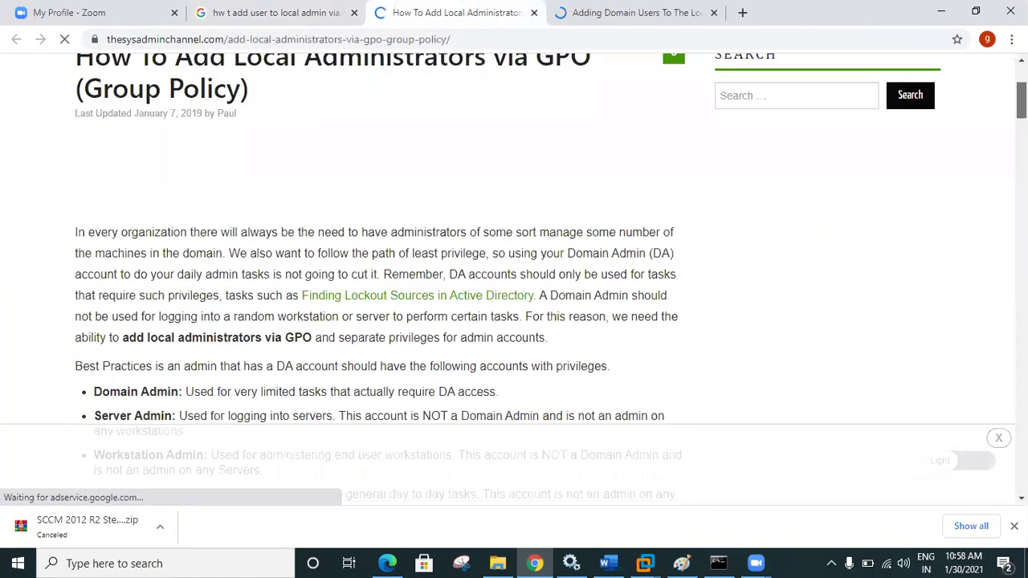
scroll(514, 273, down, 10)
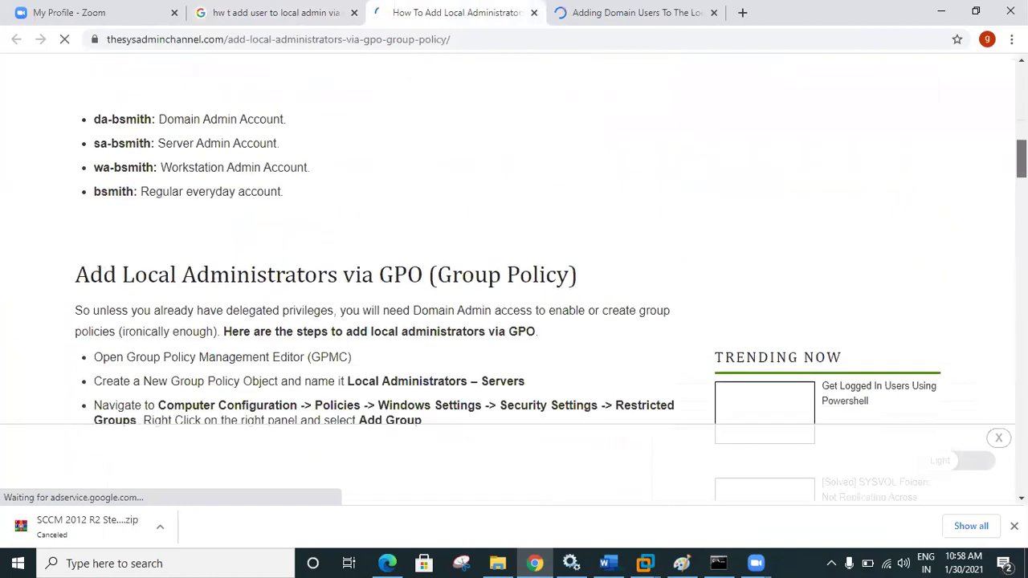
scroll(514, 273, down, 2)
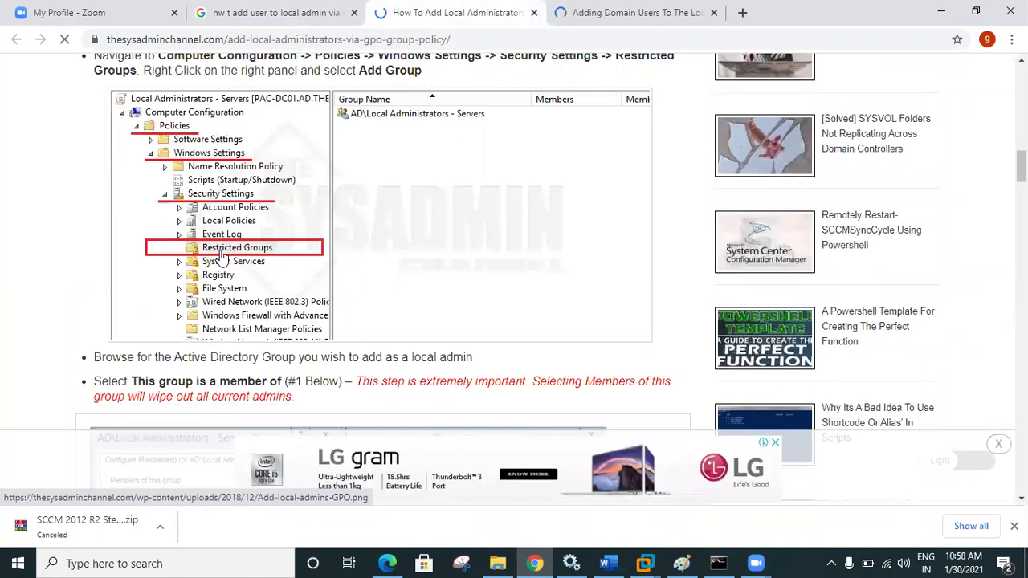
scroll(552, 277, down, 2)
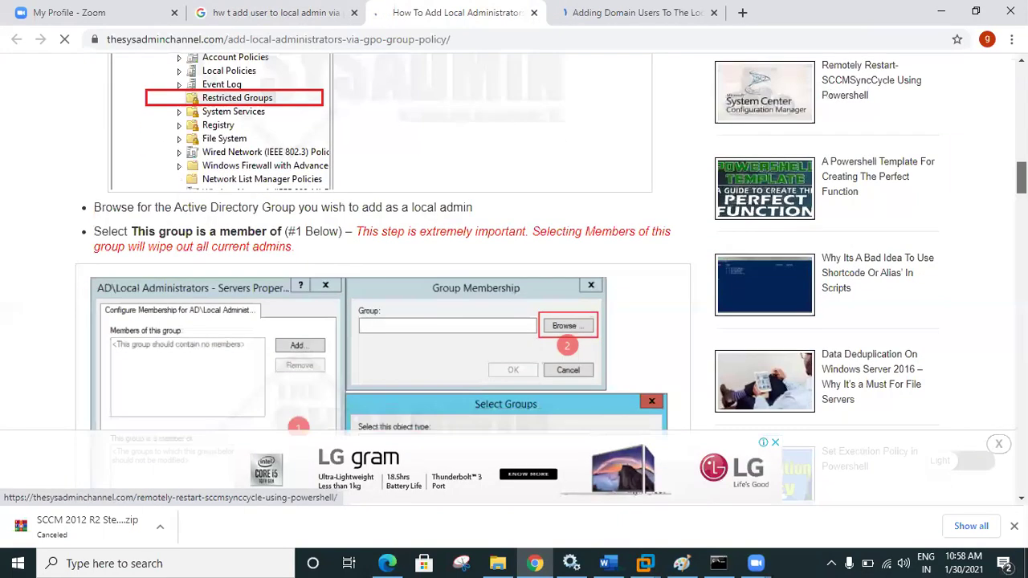
scroll(514, 241, down, 2)
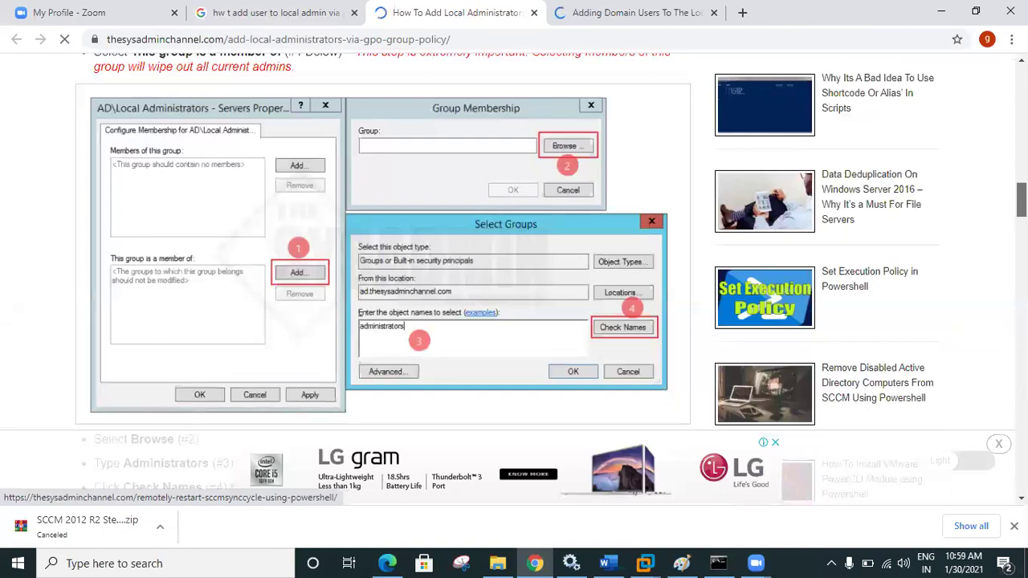
scroll(514, 273, down, 4)
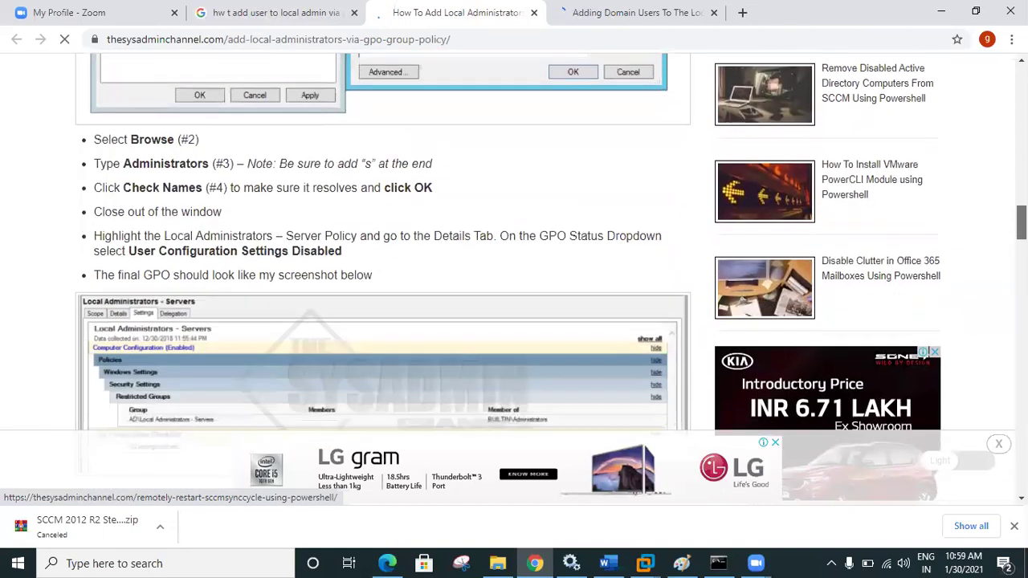
scroll(514, 273, down, 2)
scroll(514, 273, down, 1)
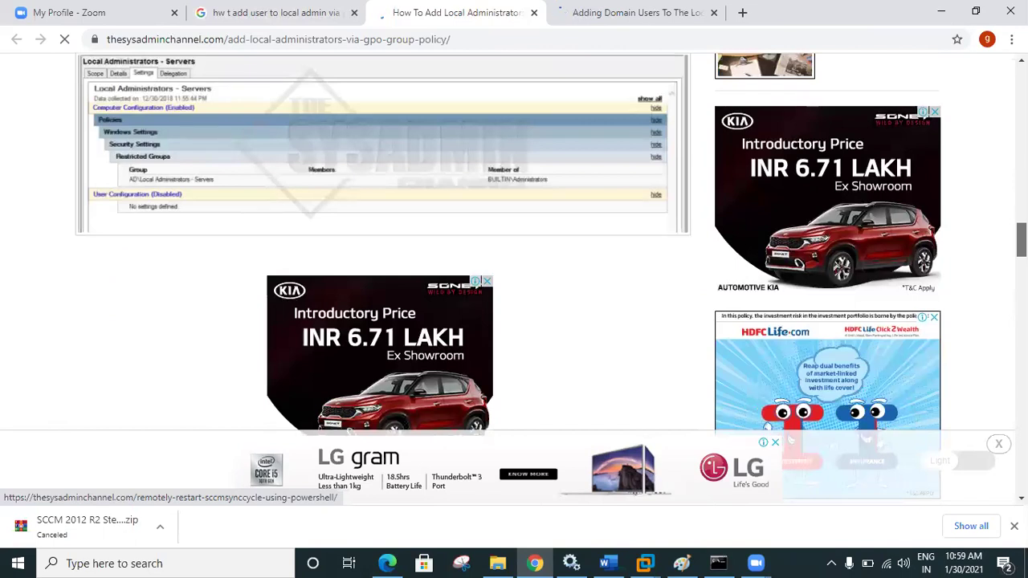
scroll(514, 273, down, 3)
scroll(515, 273, down, 6)
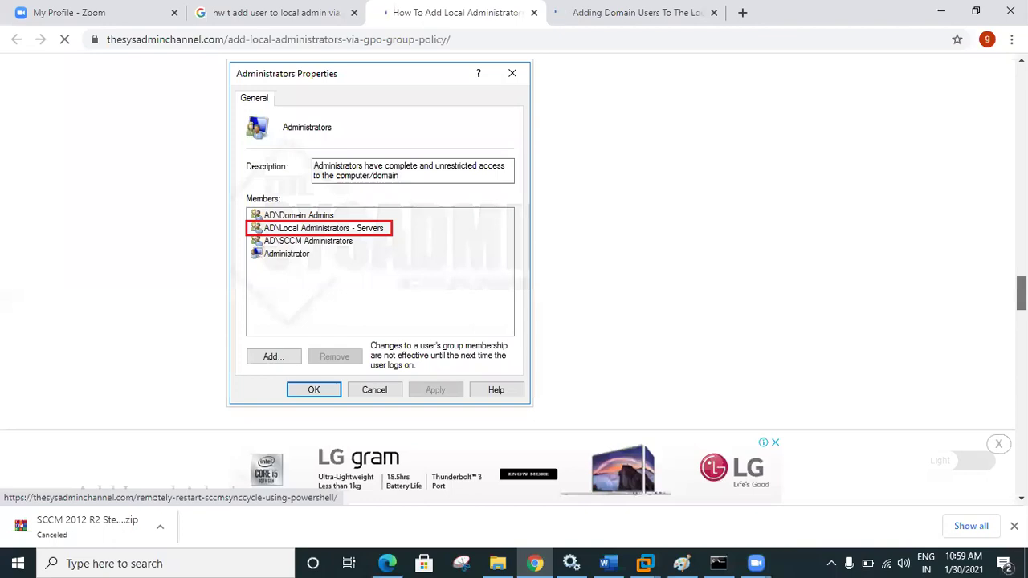
scroll(514, 273, up, 5)
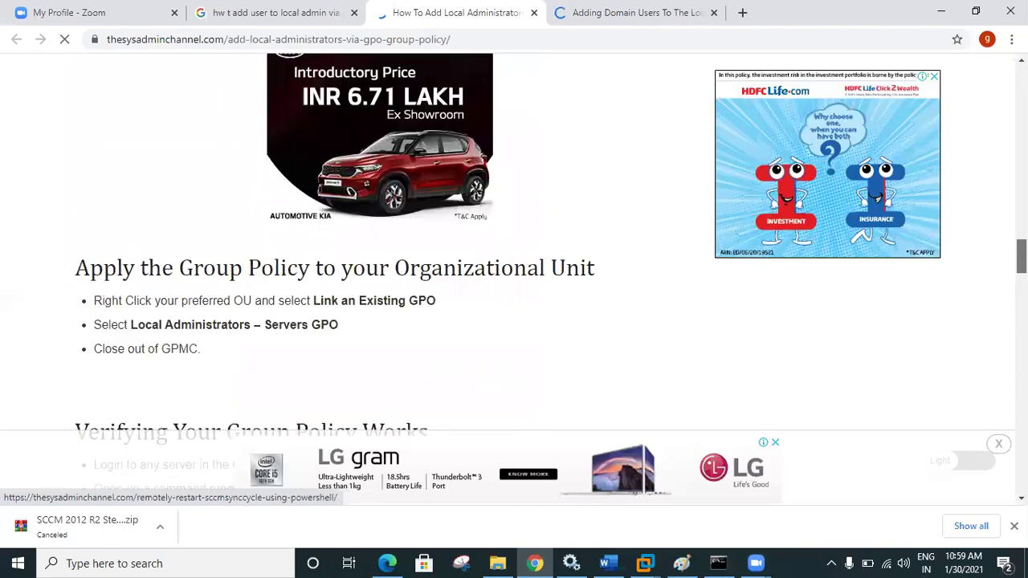
scroll(514, 273, down, 6)
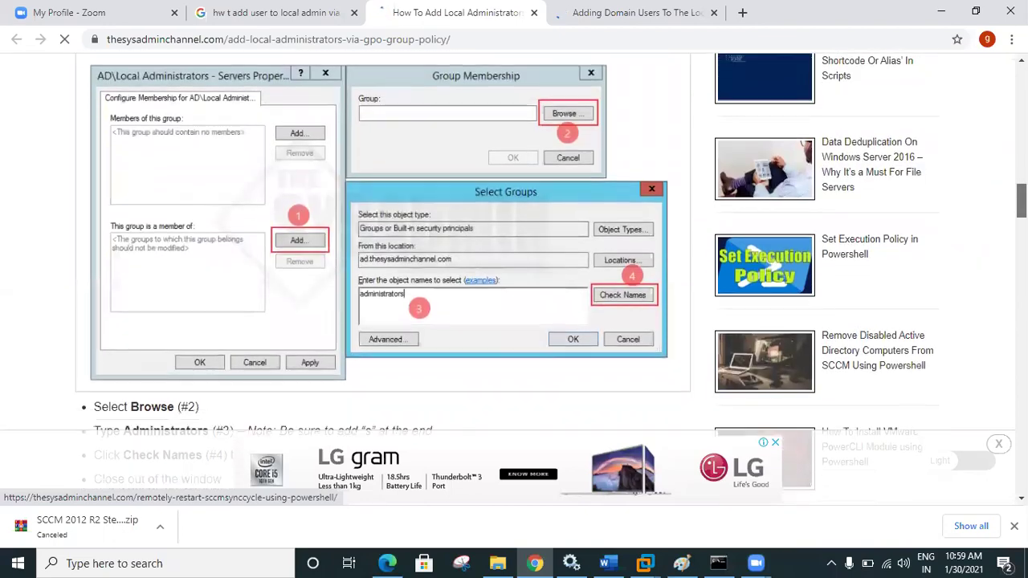
scroll(514, 273, up, 3)
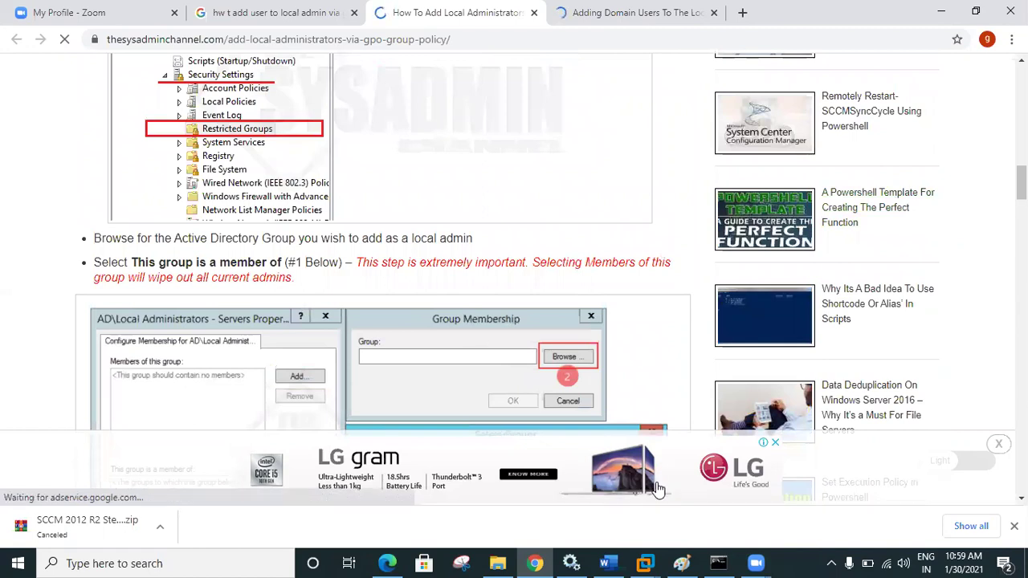
- On the AD machine, close the Test GPO editor and open the SCCM Admin GPO for editing
click(640, 563)
click(608, 463)
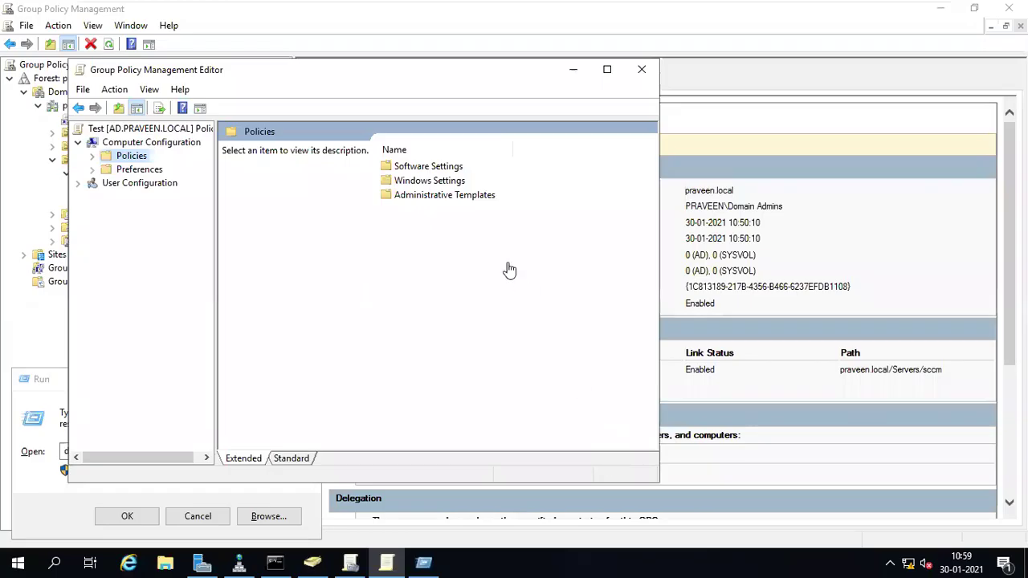
click(642, 69)
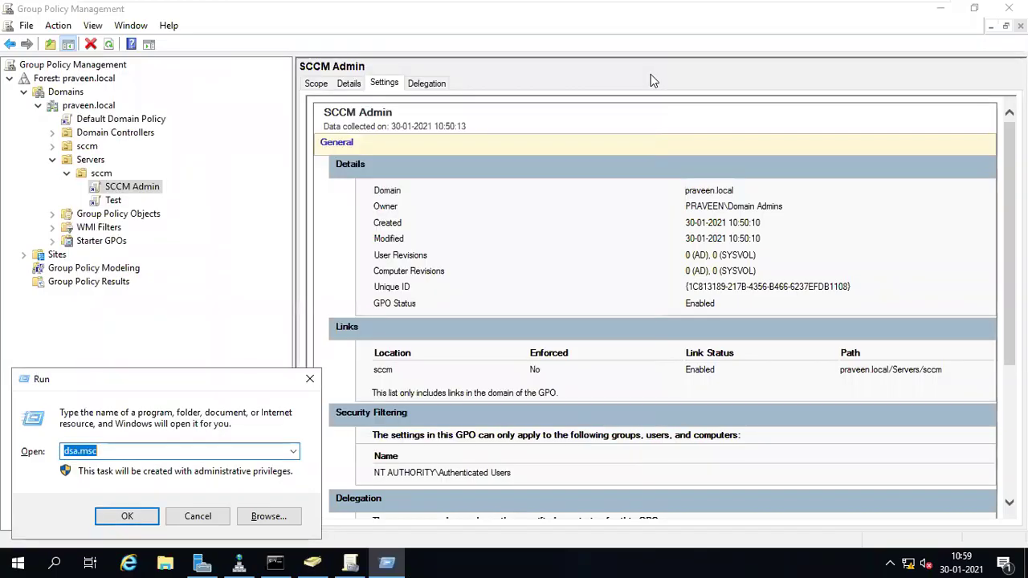
right_click(122, 190)
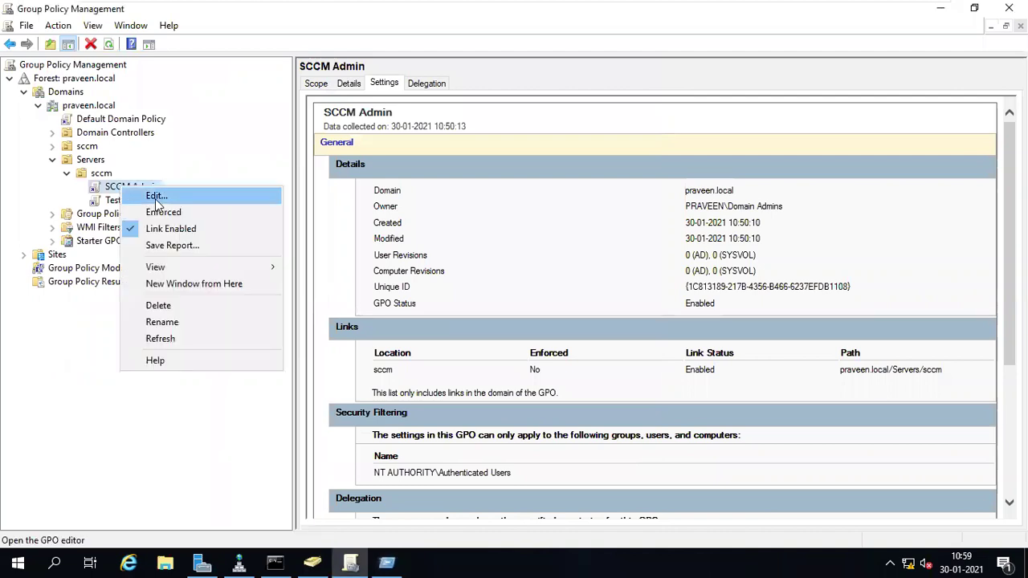
click(156, 198)
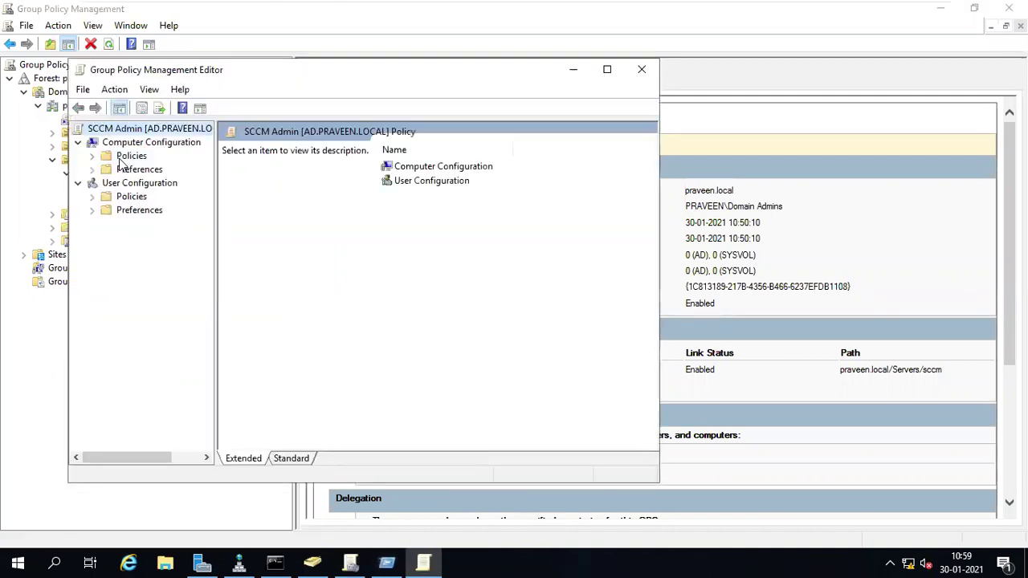
- Navigate to Computer Configuration > Policies > Windows Settings > Security Settings > Restricted Groups
double_click(131, 156)
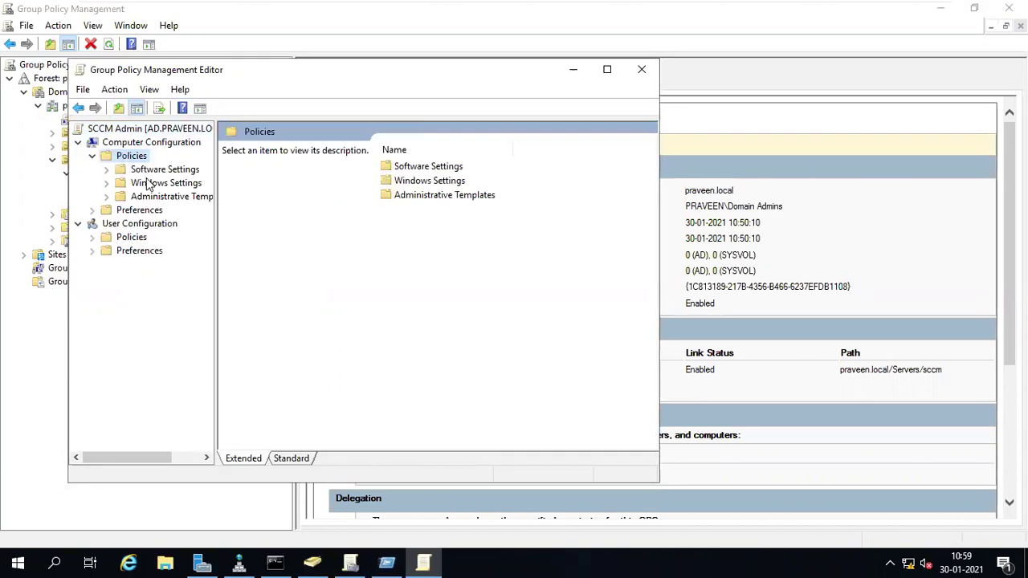
click(149, 183)
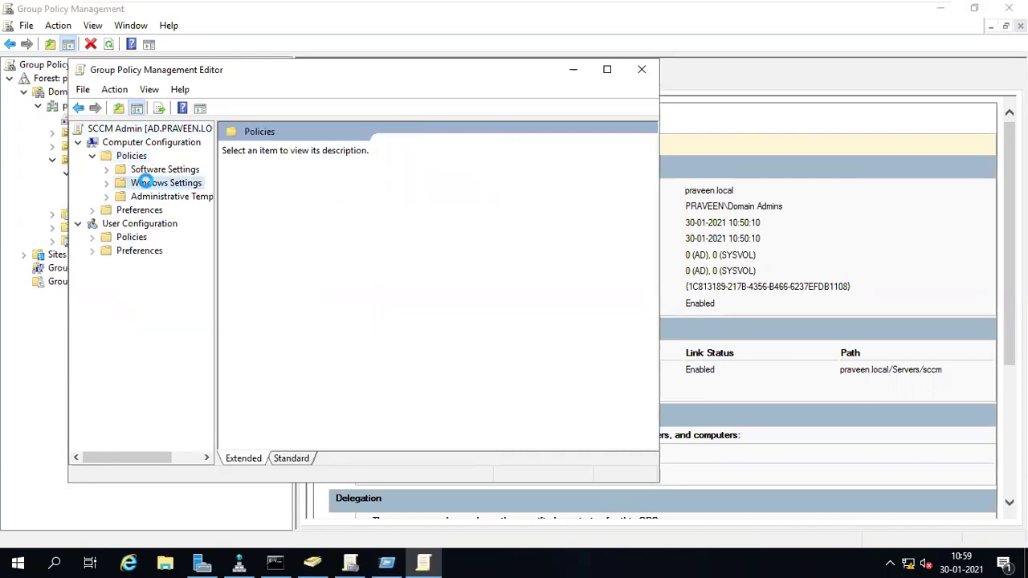
double_click(144, 183)
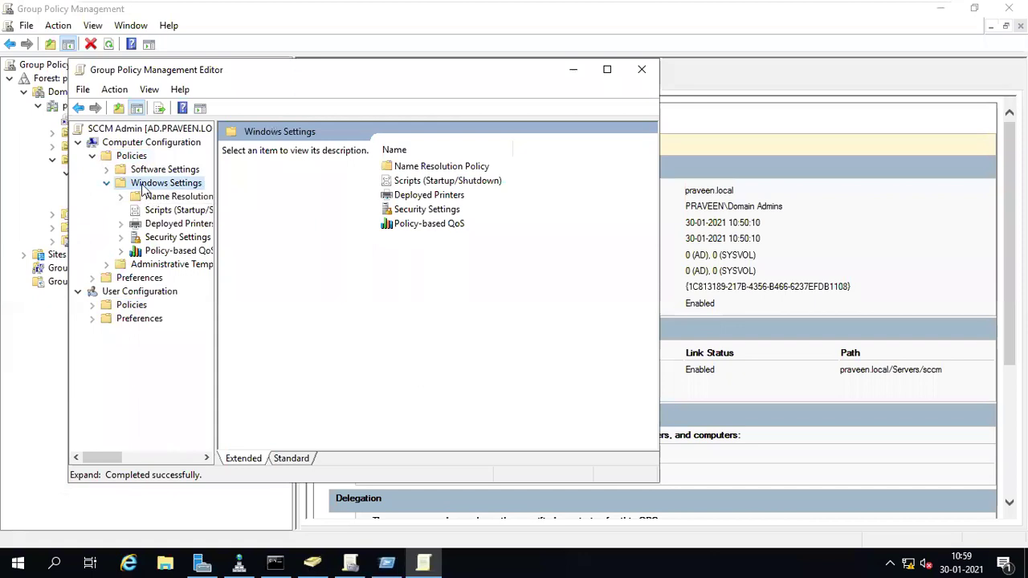
double_click(154, 237)
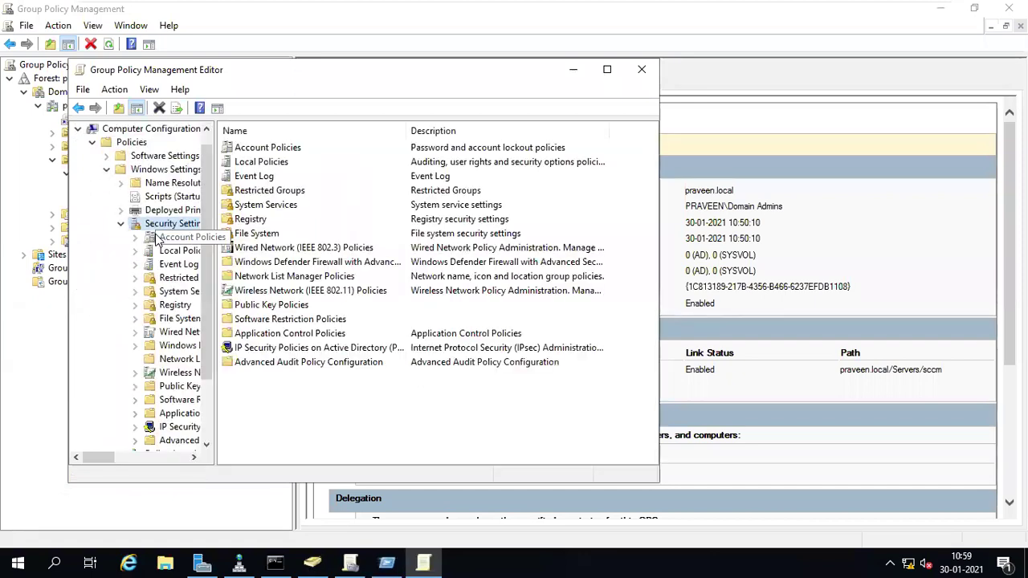
click(172, 278)
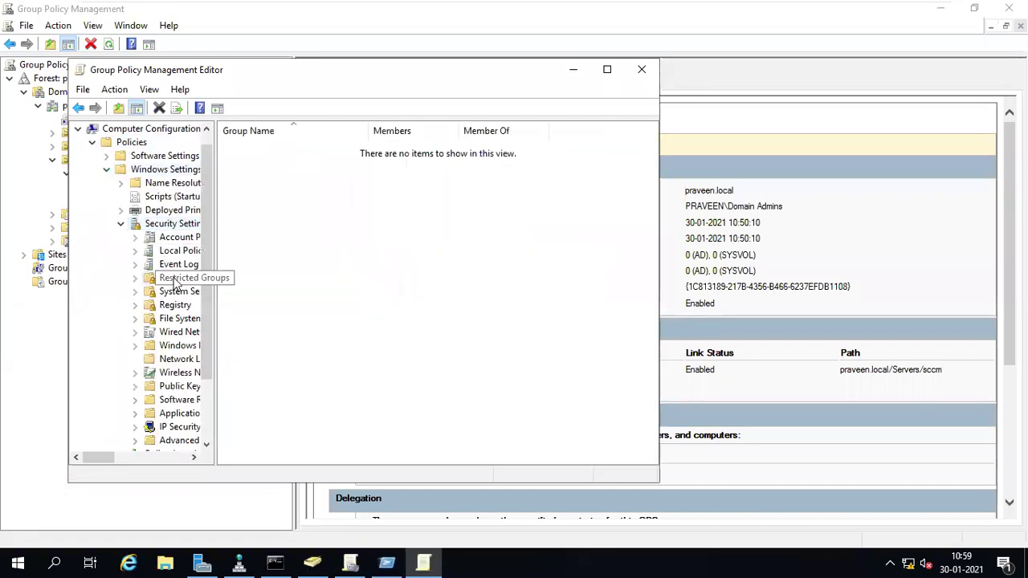
- Open the Add Group dialog from Restricted Groups twice, cancelling it each time
right_click(175, 281)
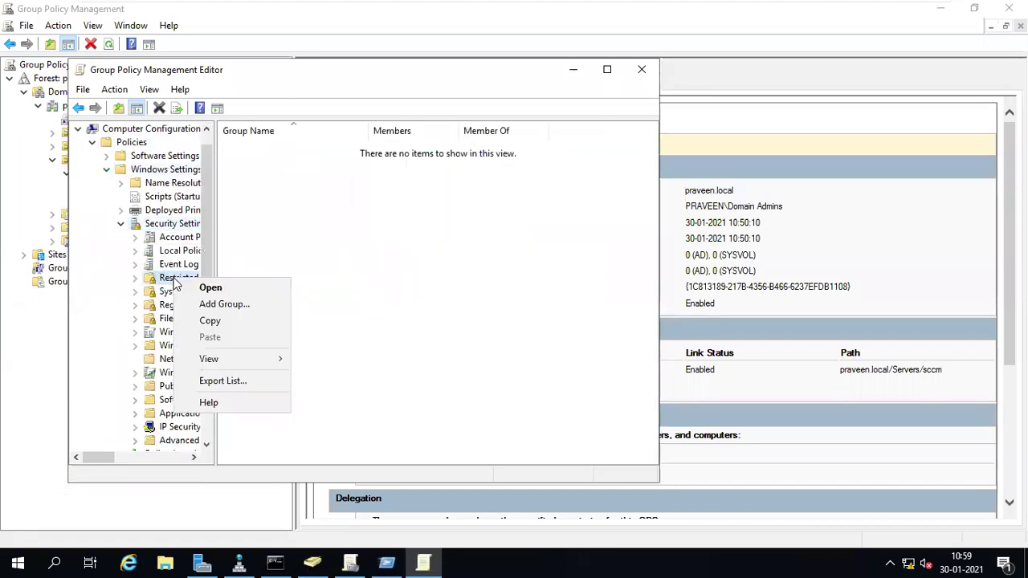
click(222, 304)
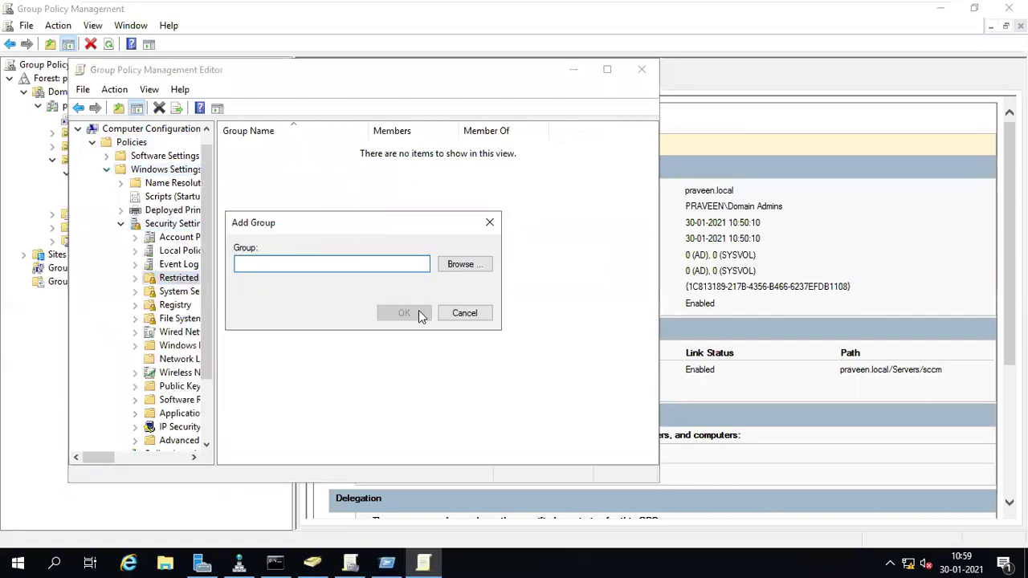
click(454, 315)
right_click(369, 254)
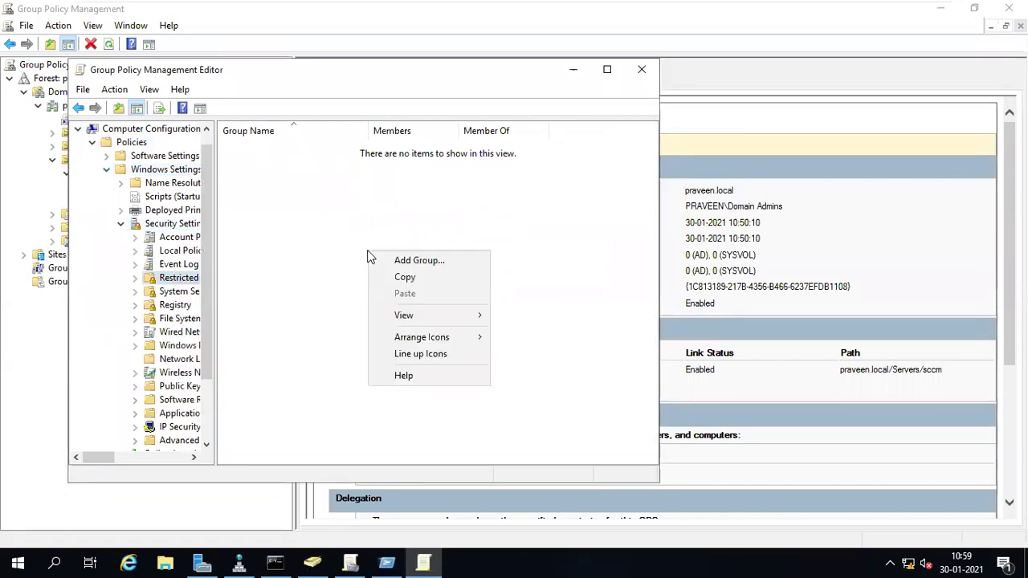
click(414, 262)
click(461, 313)
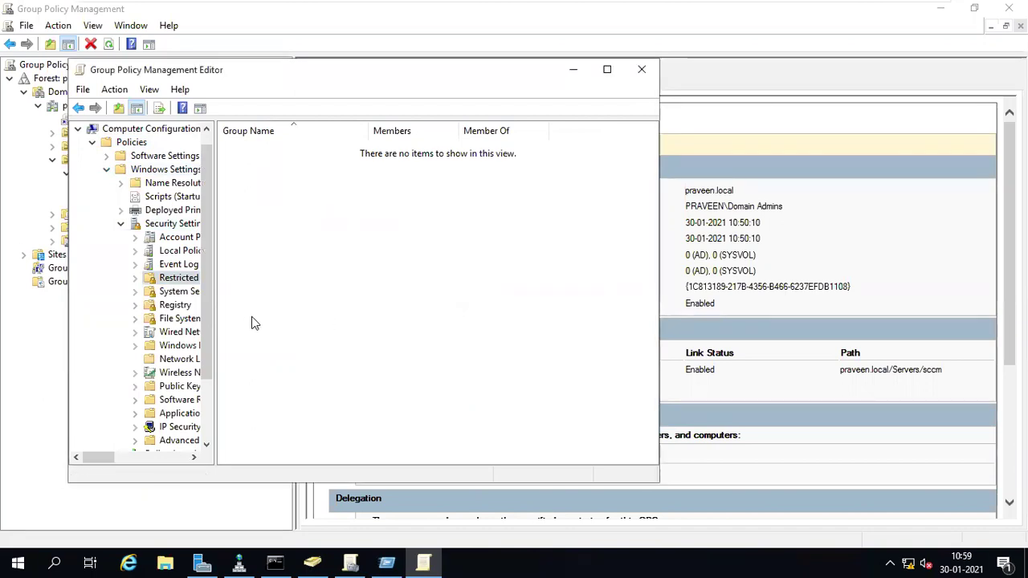
mouse_move(106, 457)
mouse_down()
mouse_move(126, 456)
mouse_move(115, 456)
mouse_up()
- Open Add Group for Restricted Groups, browse for a group, then cancel Select Groups
click(140, 281)
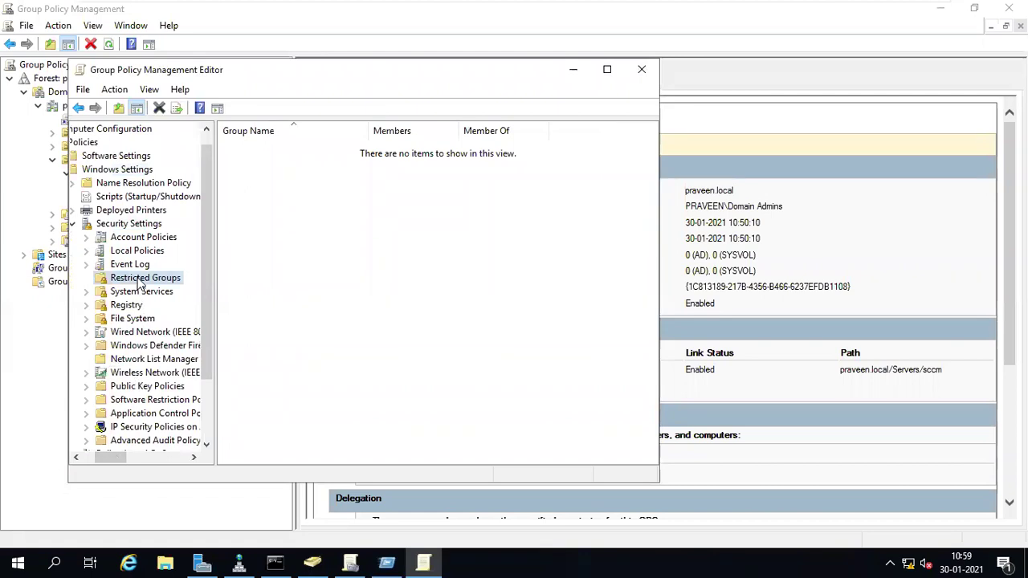
right_click(141, 281)
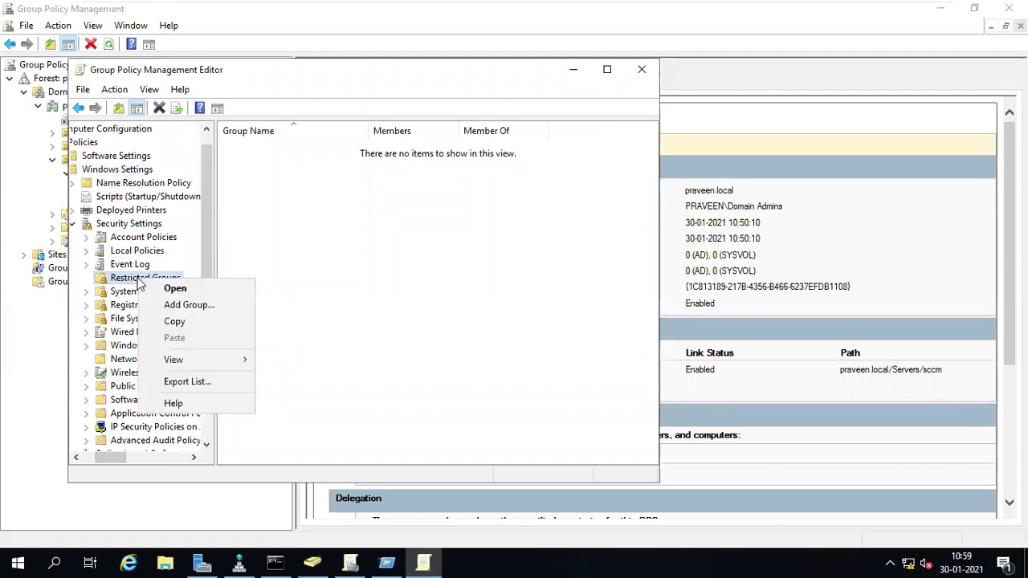
click(177, 294)
right_click(129, 277)
click(164, 299)
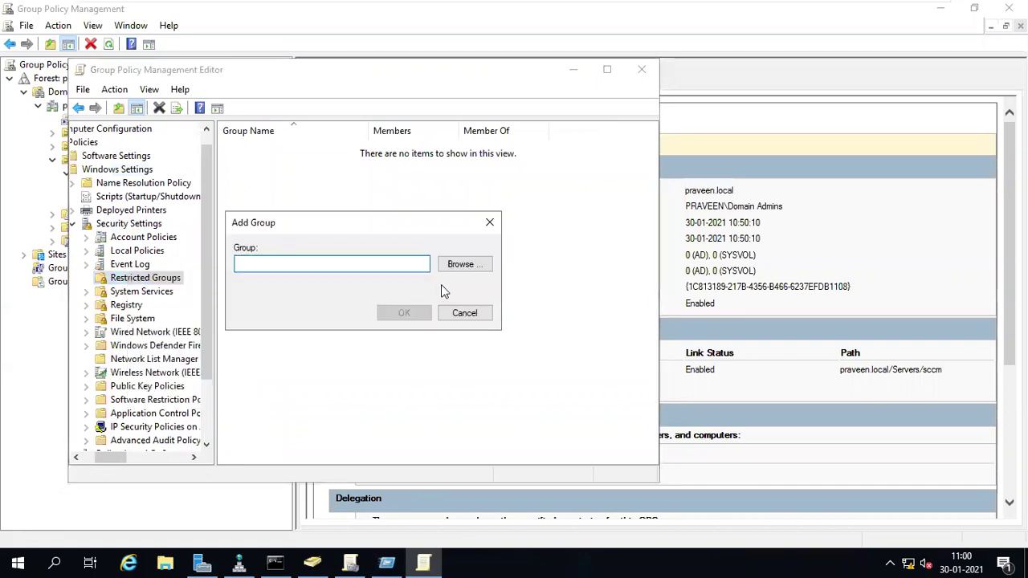
click(461, 267)
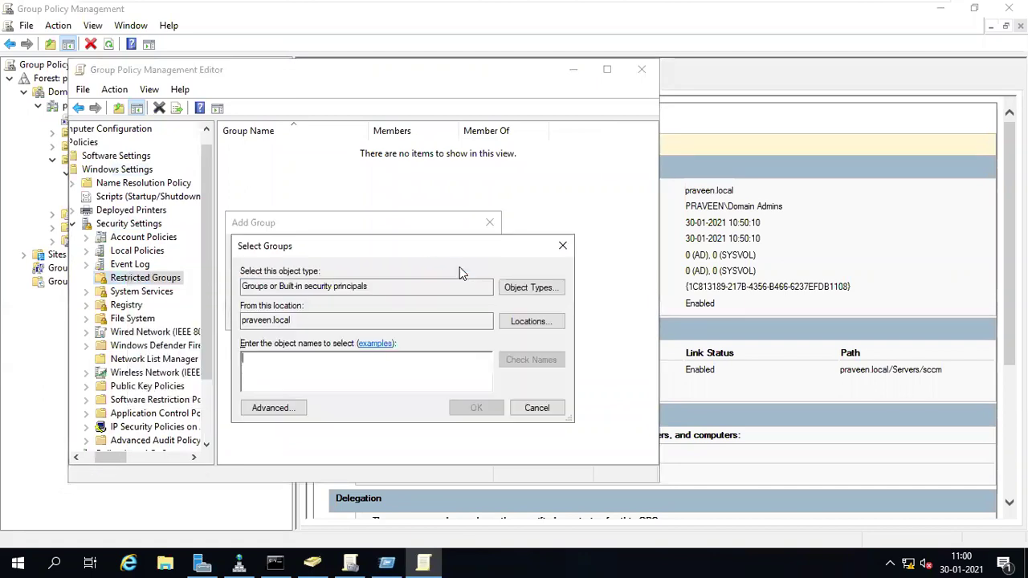
click(537, 408)
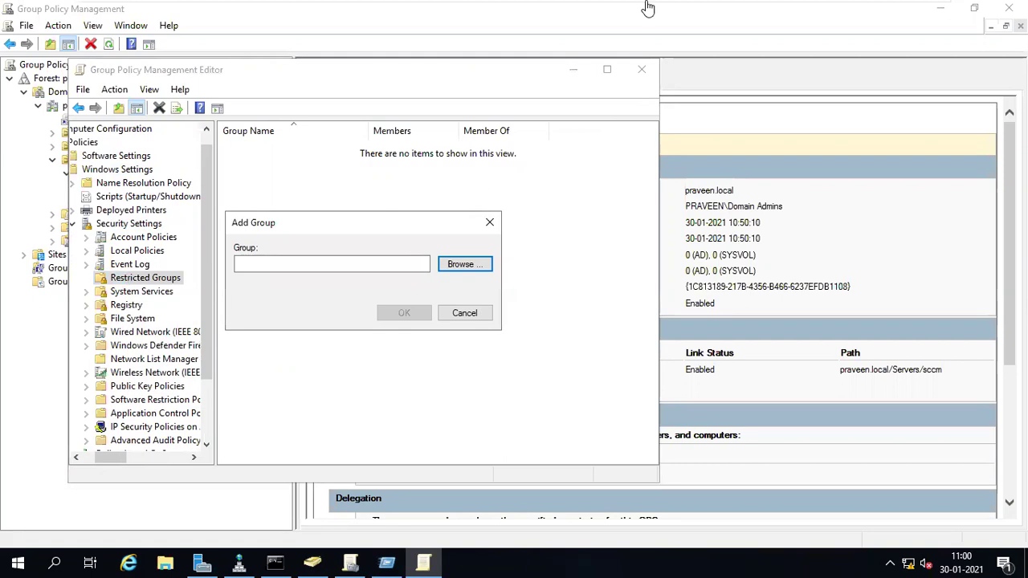
mouse_move(759, 10)
click(893, 12)
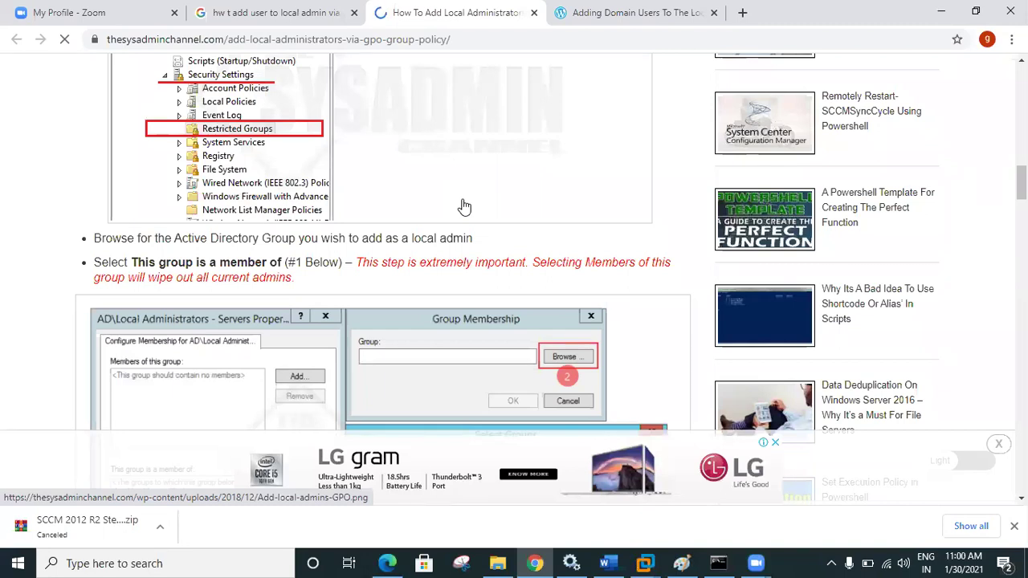
- Scroll the tutorial to its Select Groups screenshot, then return to the VM's Add Group dialog
scroll(464, 208, down, 2)
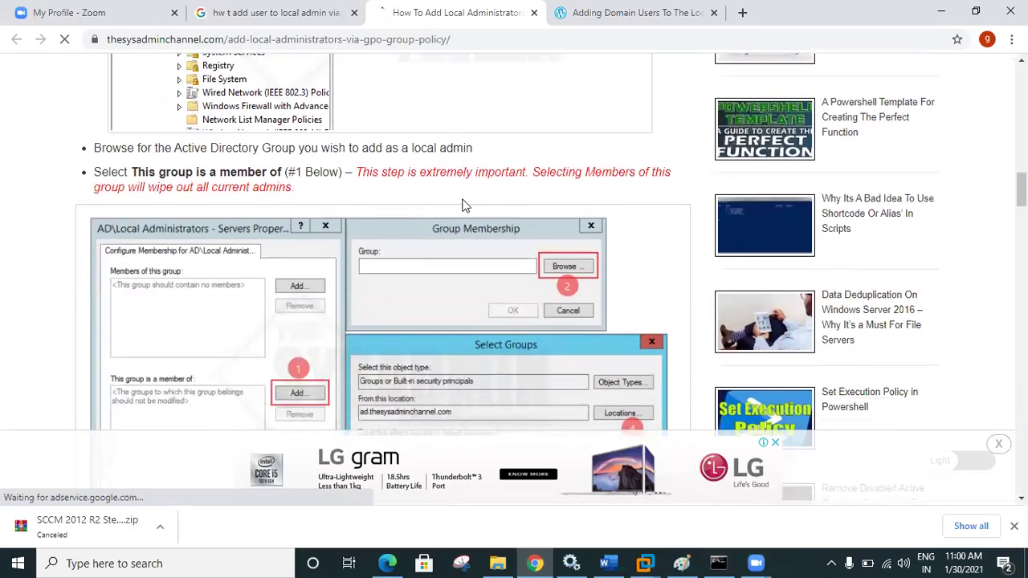
scroll(463, 207, down, 2)
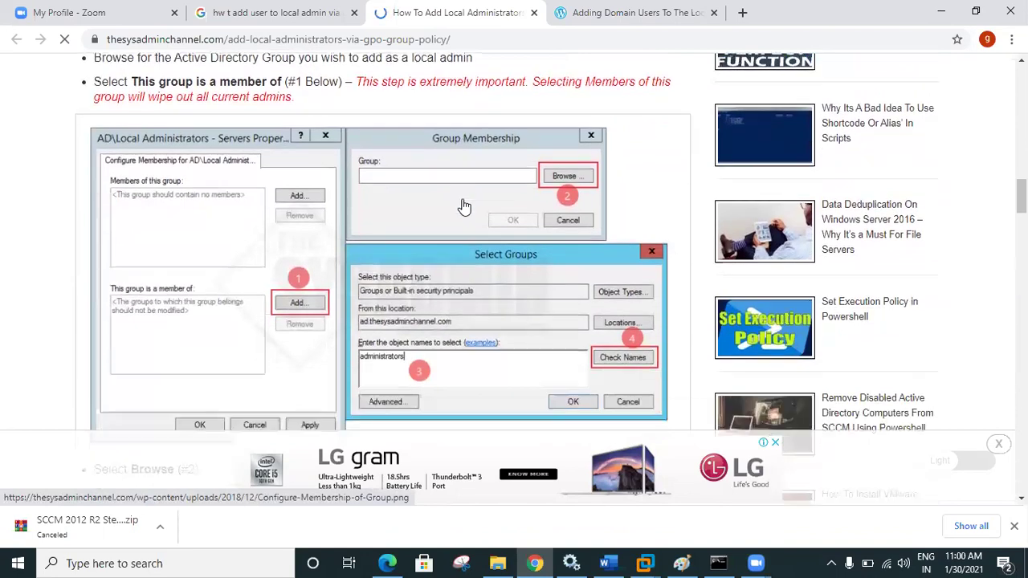
scroll(465, 207, down, 3)
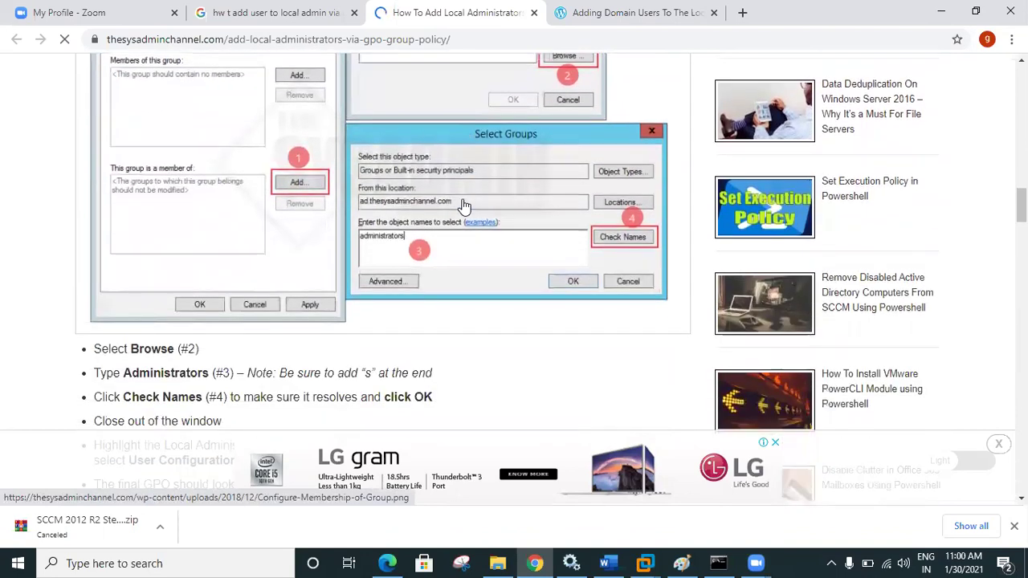
scroll(464, 206, up, 3)
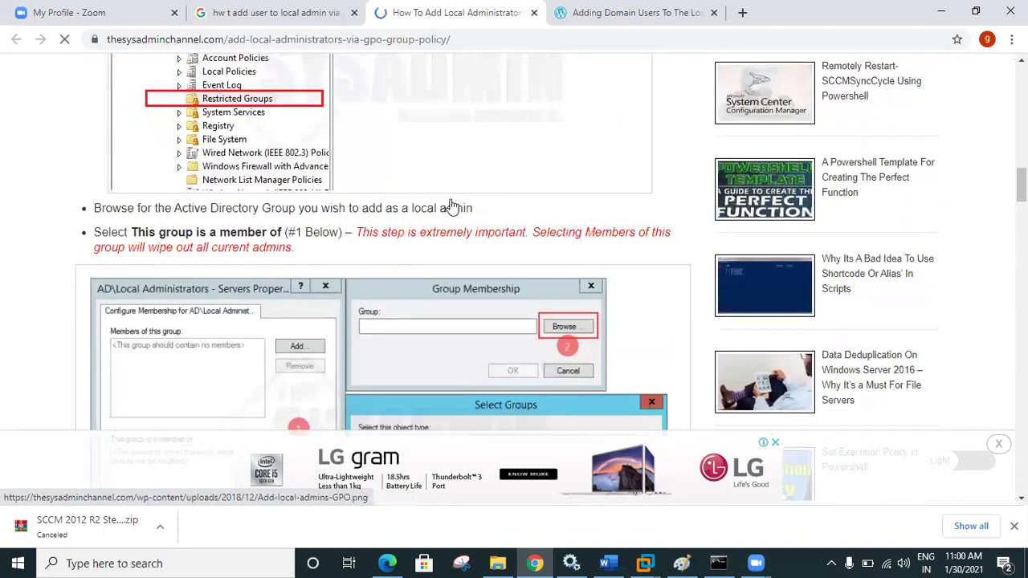
scroll(223, 303, down, 2)
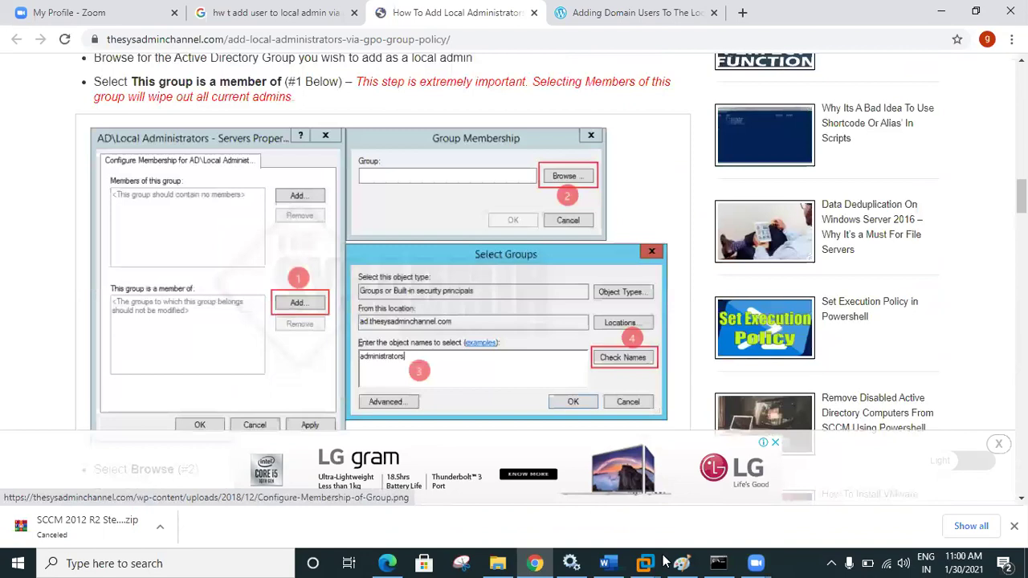
mouse_move(645, 564)
click(814, 458)
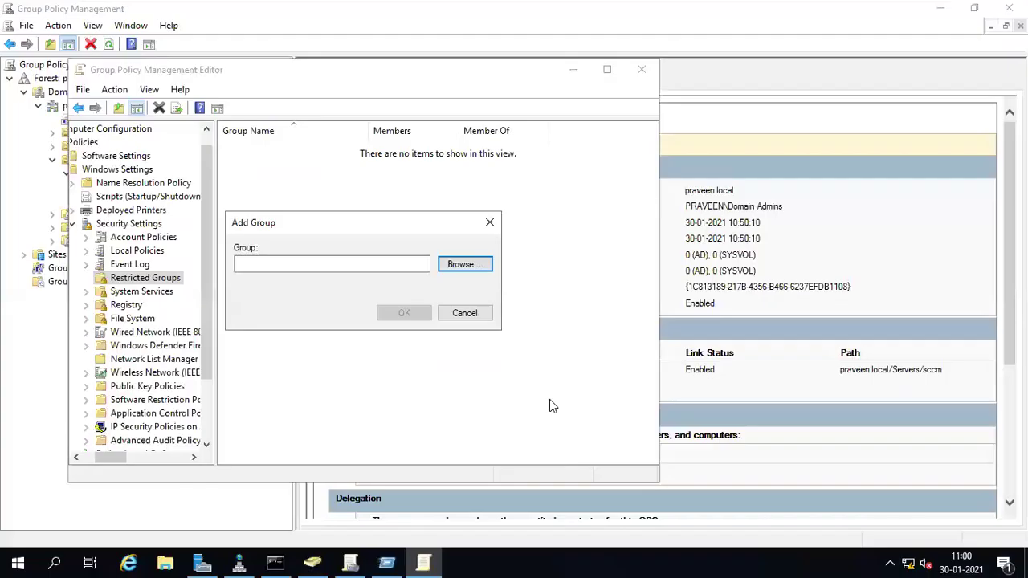
- Add a new restricted group by searching 'sccm-' and choosing the domain's SCCM-ADMINS group
click(463, 313)
right_click(461, 320)
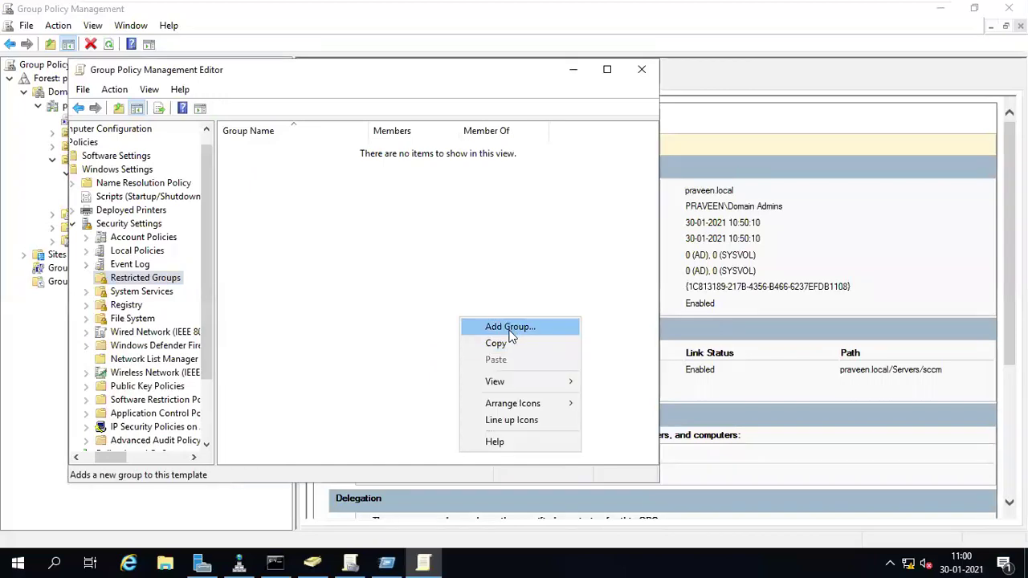
click(511, 331)
click(465, 266)
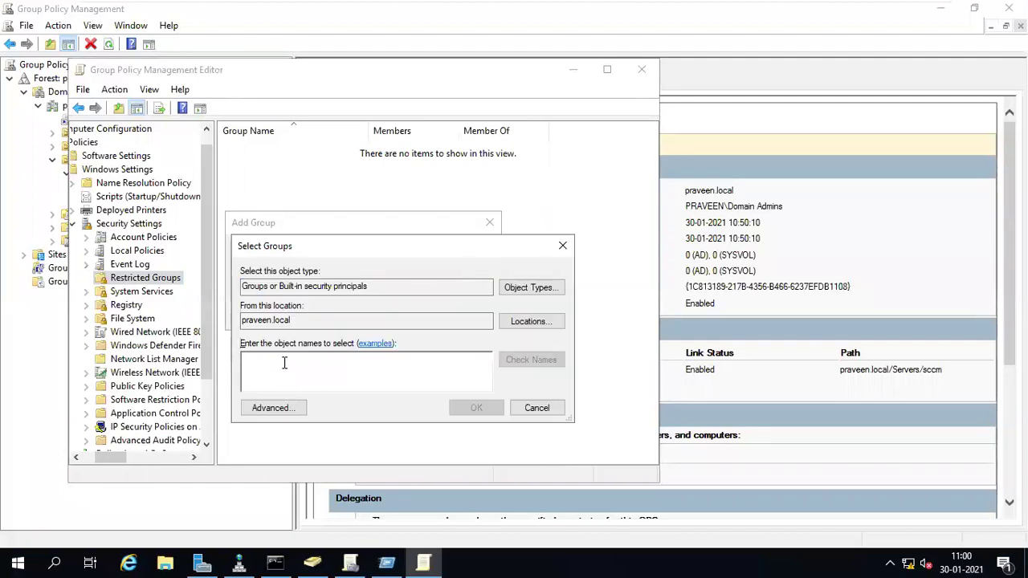
text(sccm)
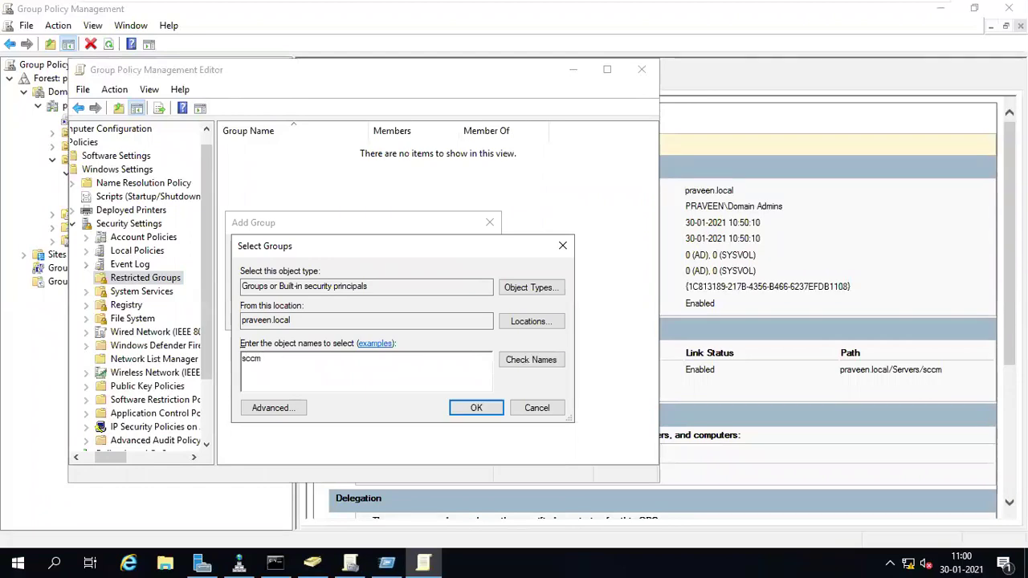
text(-)
click(531, 359)
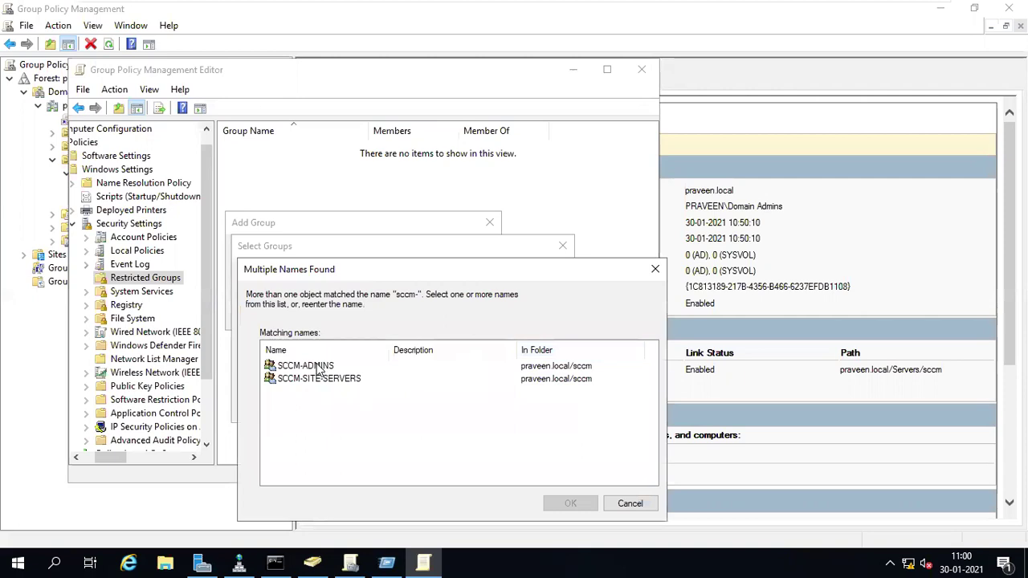
click(320, 368)
click(570, 506)
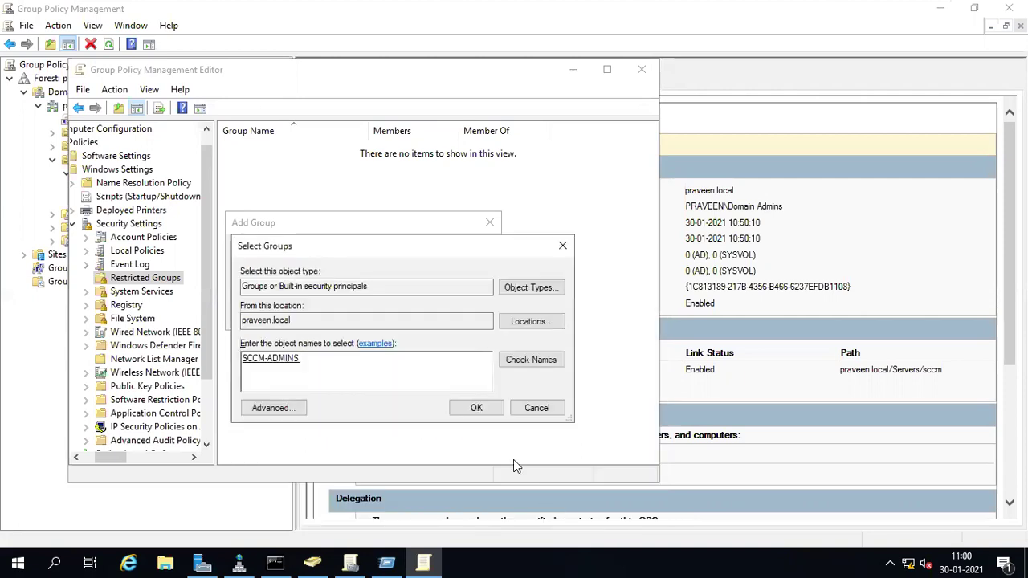
click(470, 409)
click(409, 312)
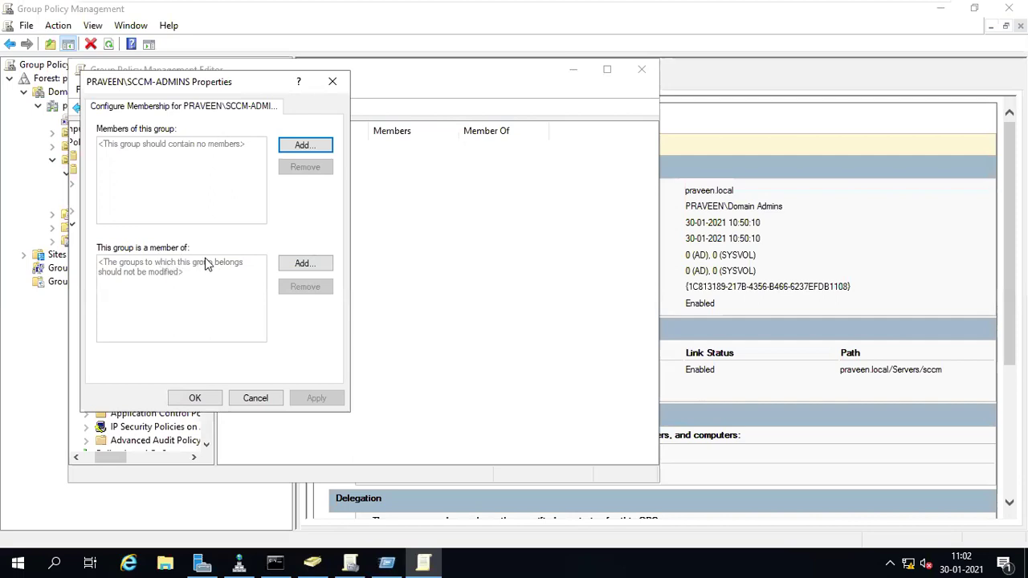
- Switch over to the SCCM virtual machine
mouse_move(531, 4)
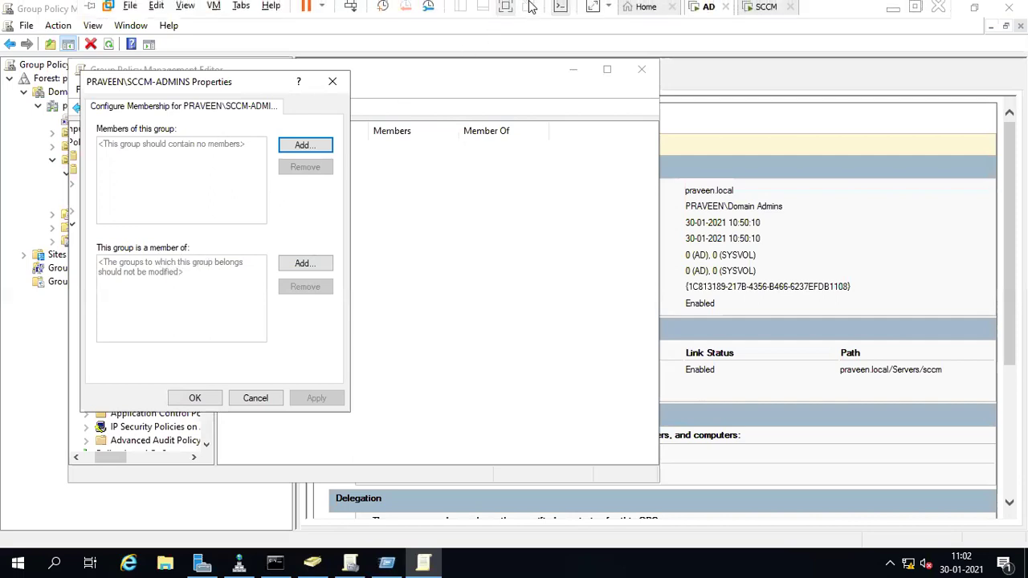
click(765, 13)
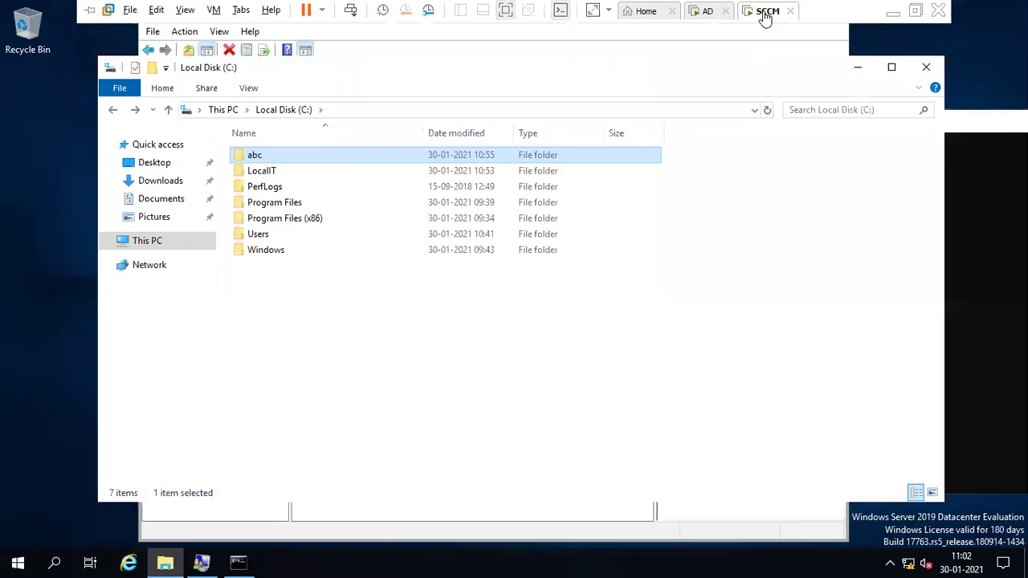
click(894, 10)
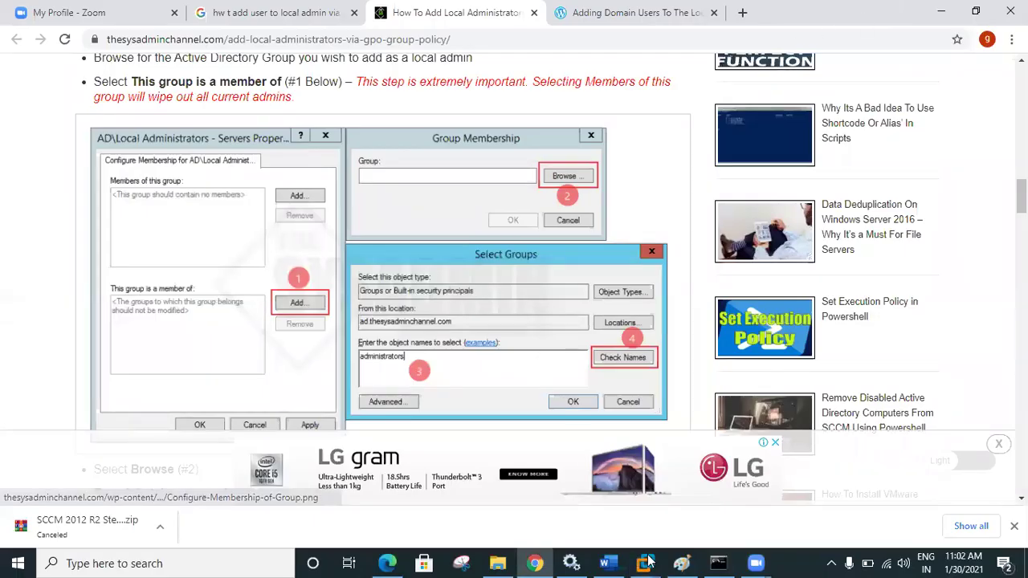
click(644, 467)
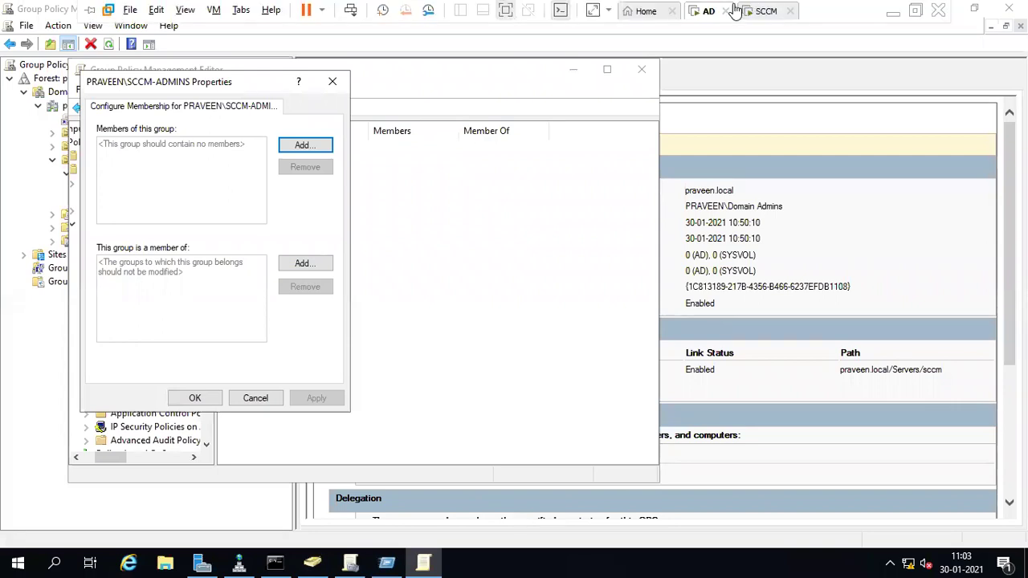
click(759, 10)
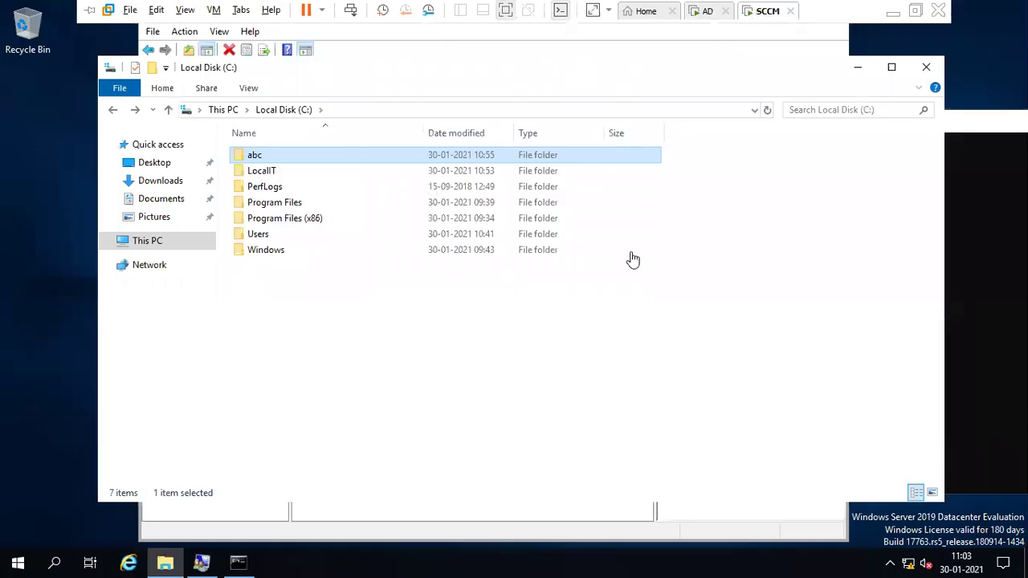
click(483, 24)
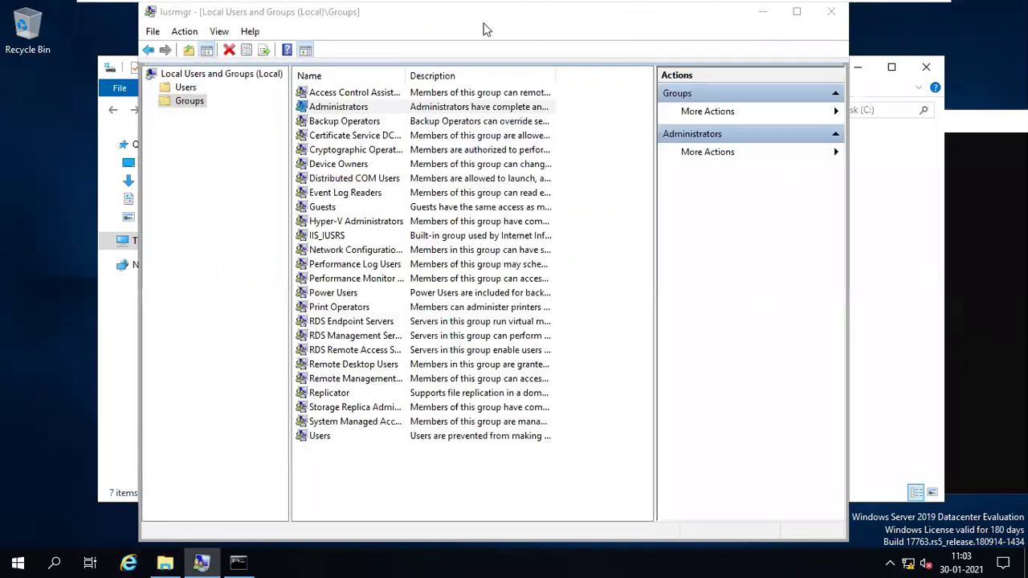
click(344, 109)
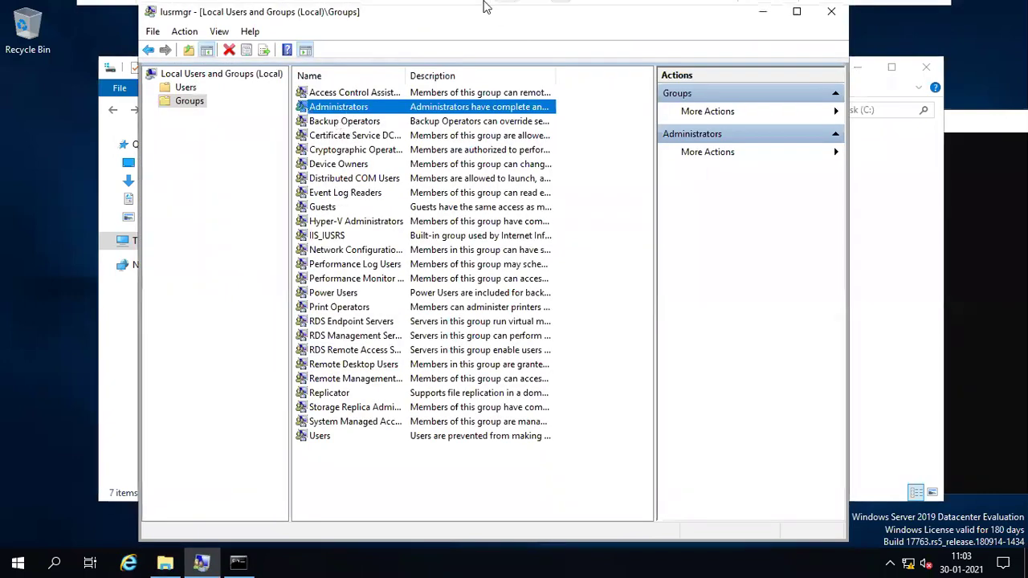
click(701, 11)
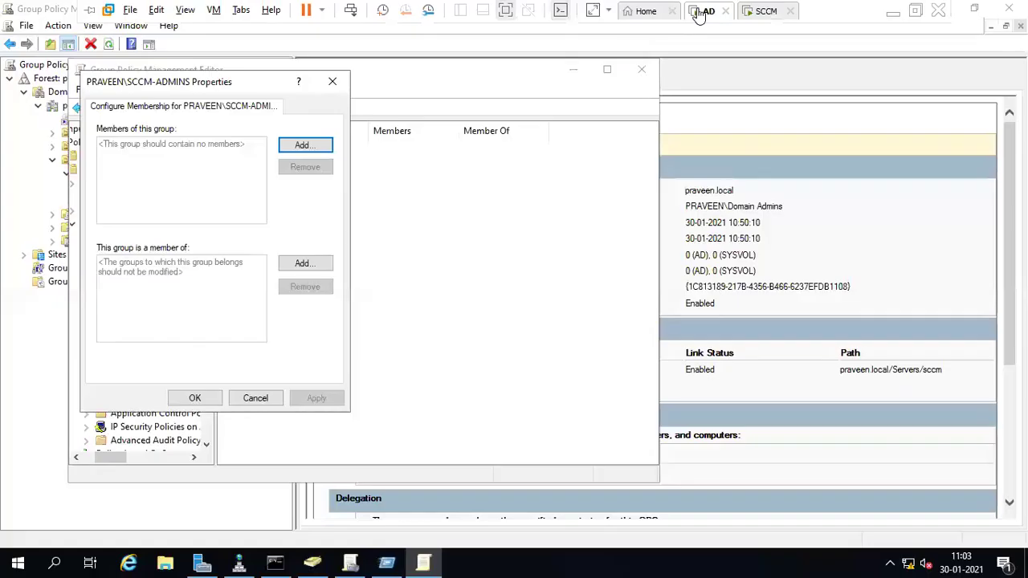
- Make SCCM-ADMINS a member of Administrators, found by searching 'admi', and save its properties
click(304, 264)
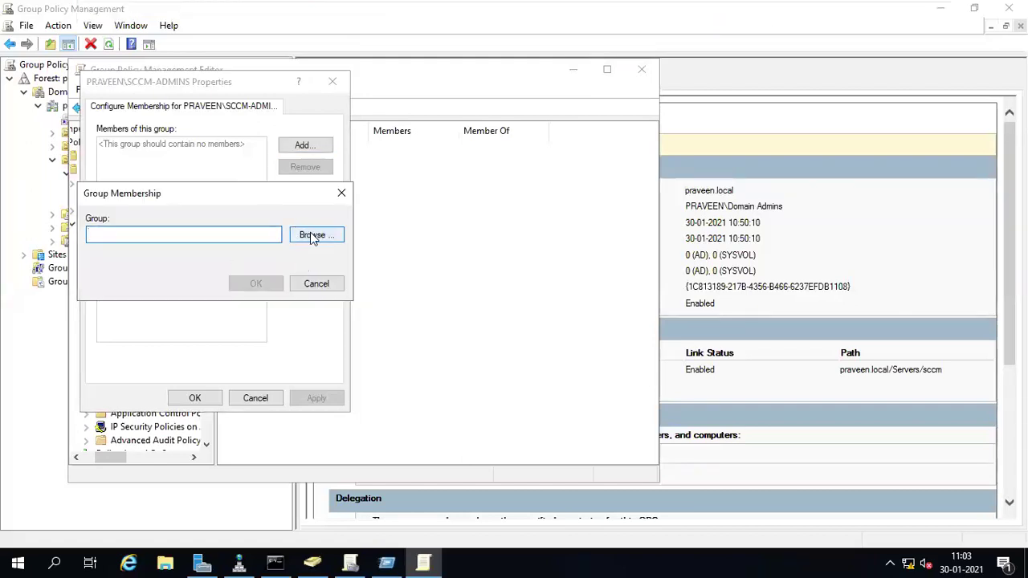
click(312, 237)
text(admi)
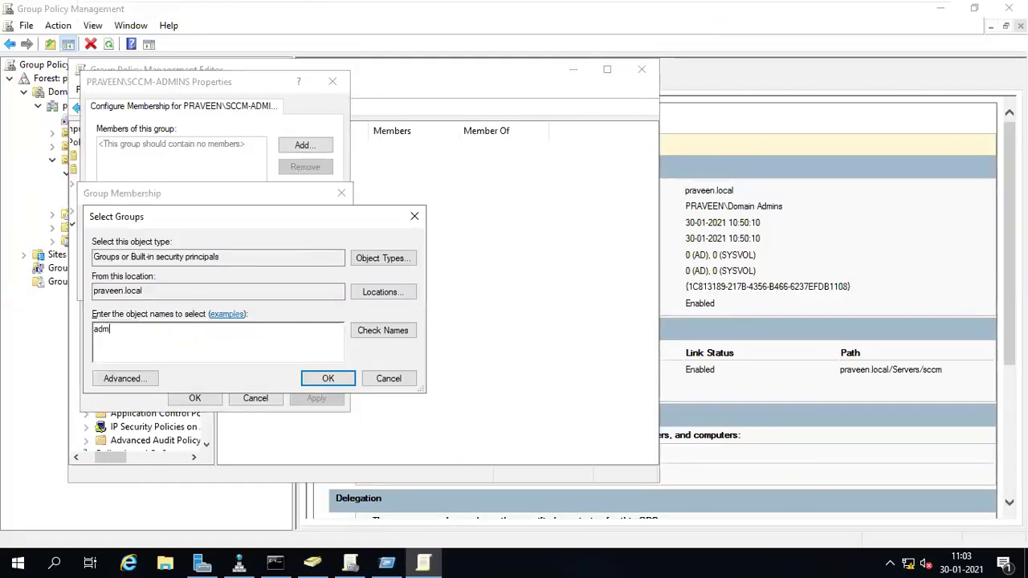
click(396, 331)
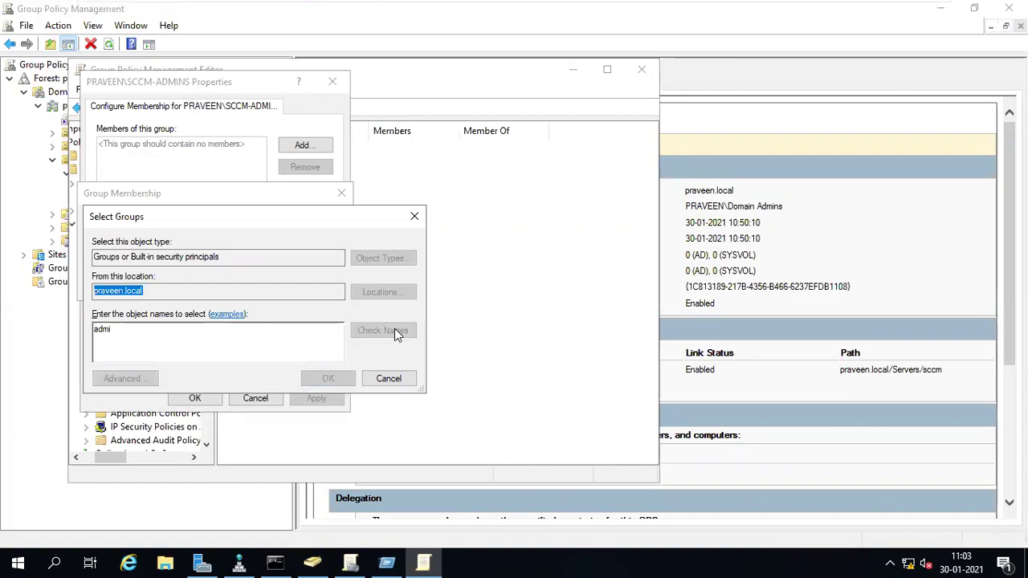
click(330, 378)
click(259, 284)
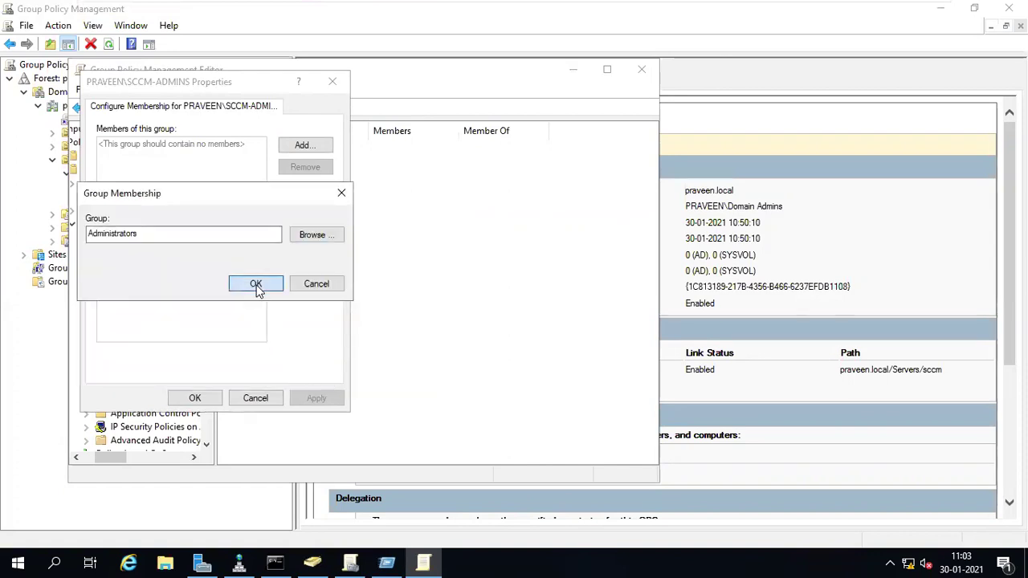
click(202, 399)
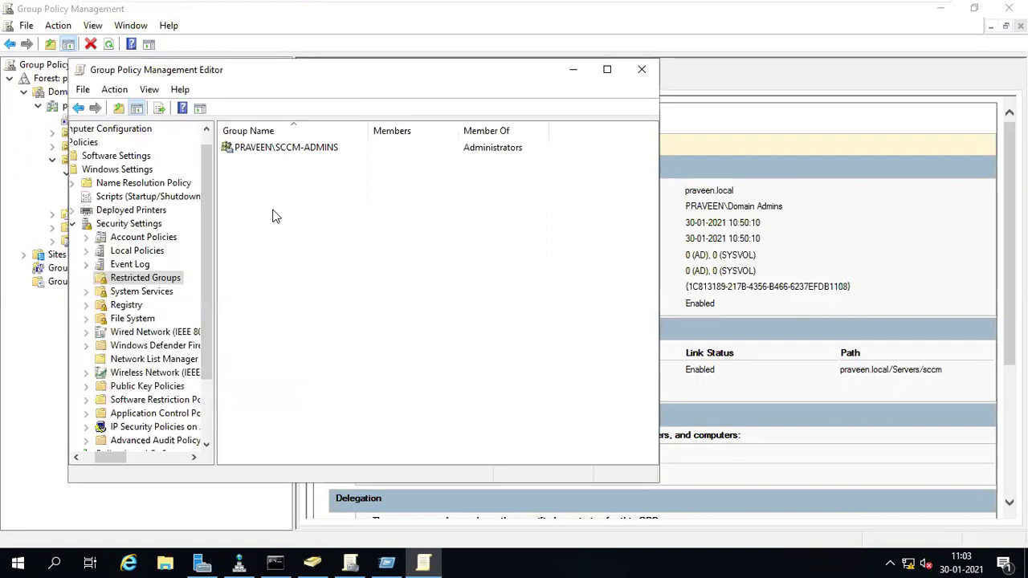
click(275, 157)
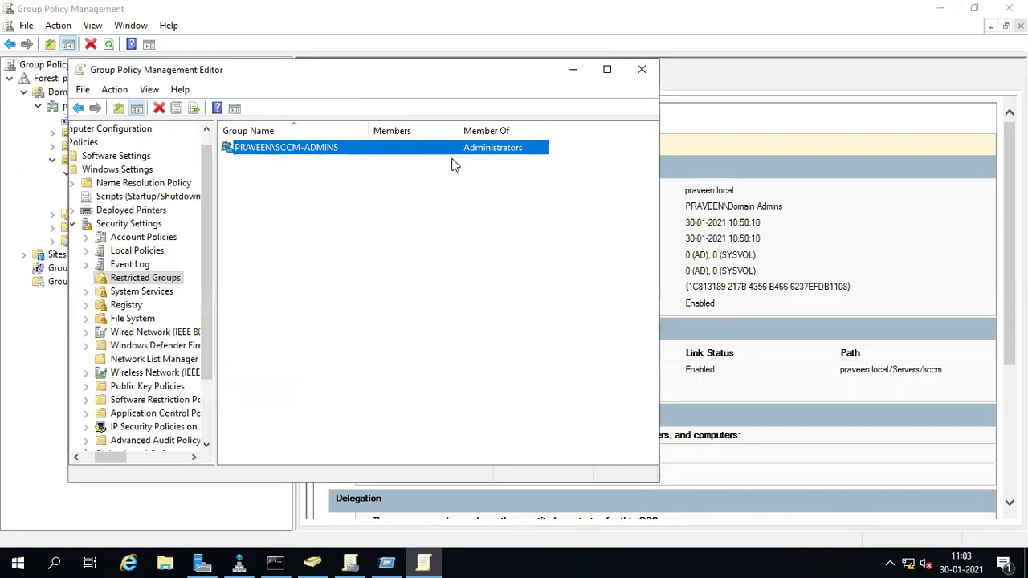
- Add SCCM-SITE-SERVERS as a restricted group, retrying the search with 'sccm' after 'site' fails
right_click(399, 184)
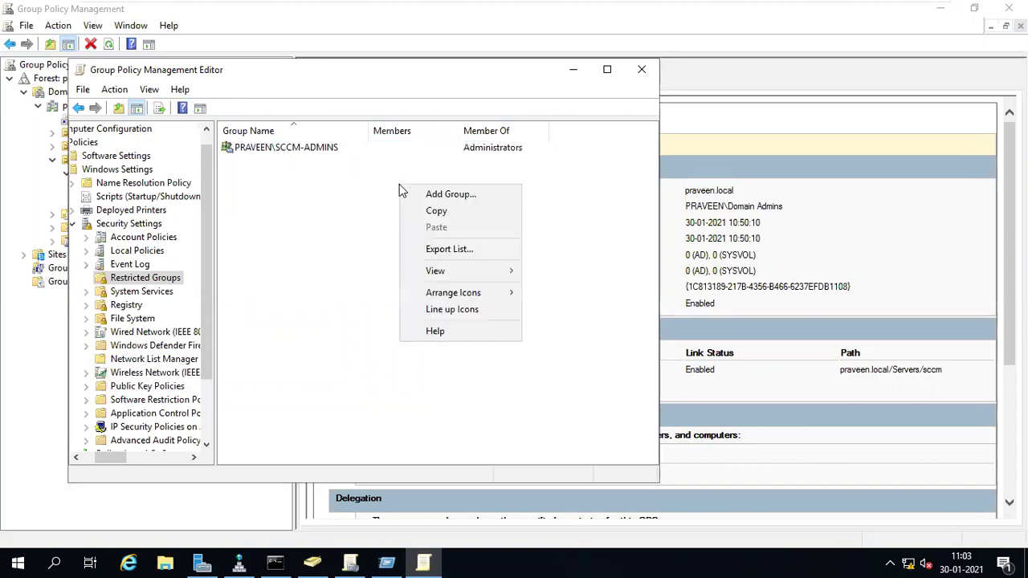
click(434, 195)
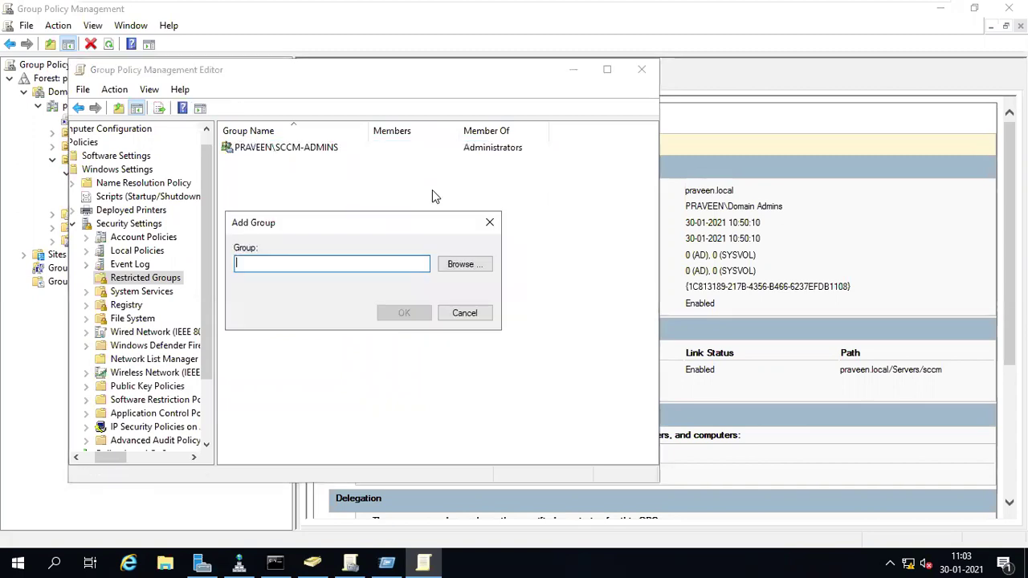
click(457, 267)
text(s)
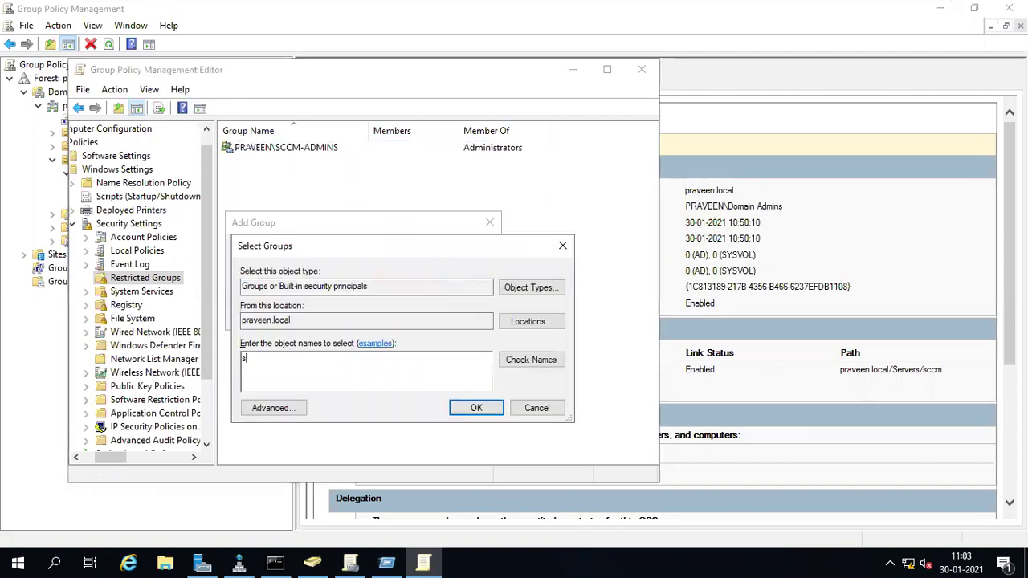
text(ite)
click(522, 362)
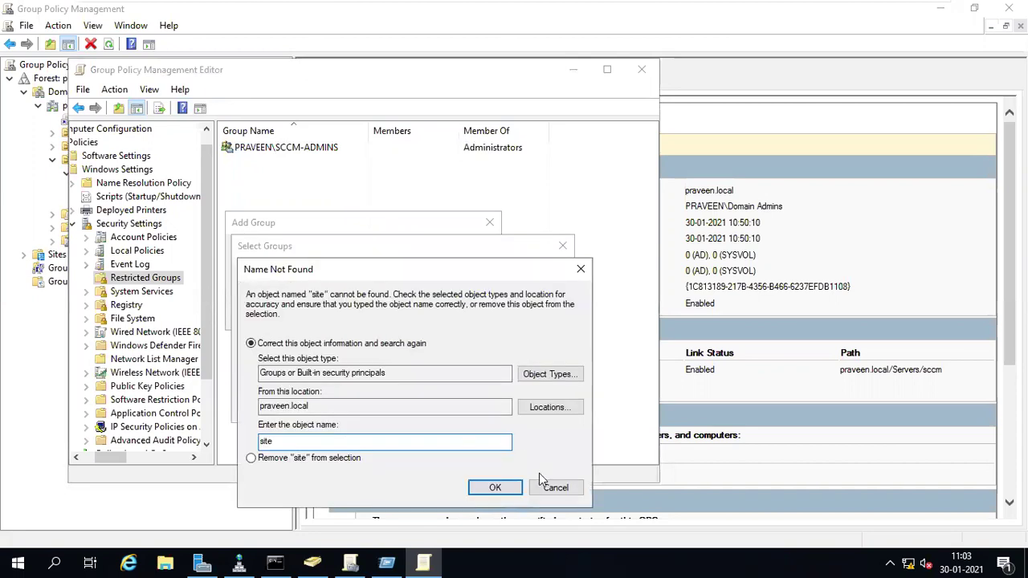
click(555, 488)
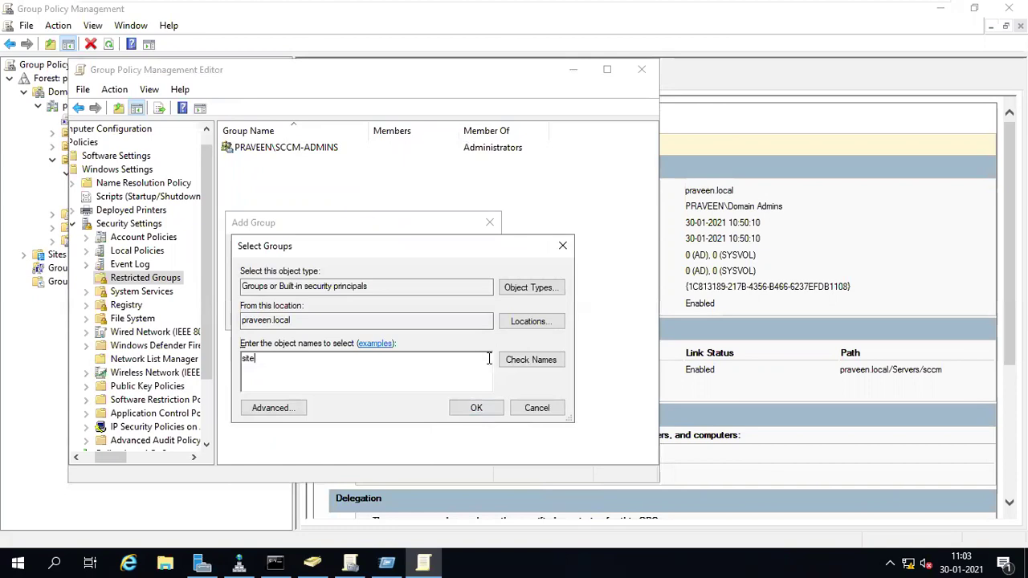
key(BackSpace)
key(BackSpace)
key(BackSpace)
key(BackSpace)
text(sccm)
click(542, 358)
double_click(332, 379)
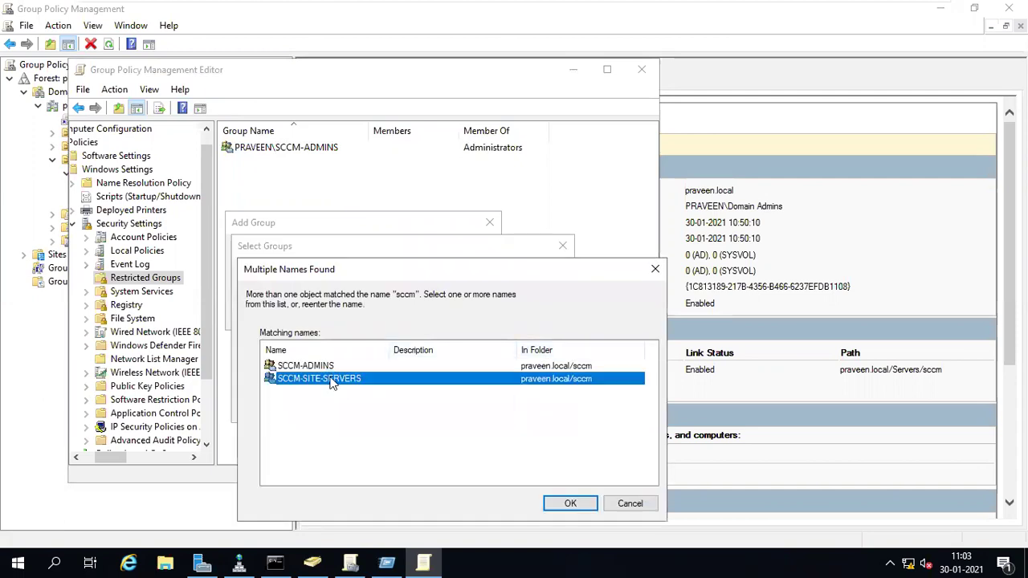
click(474, 409)
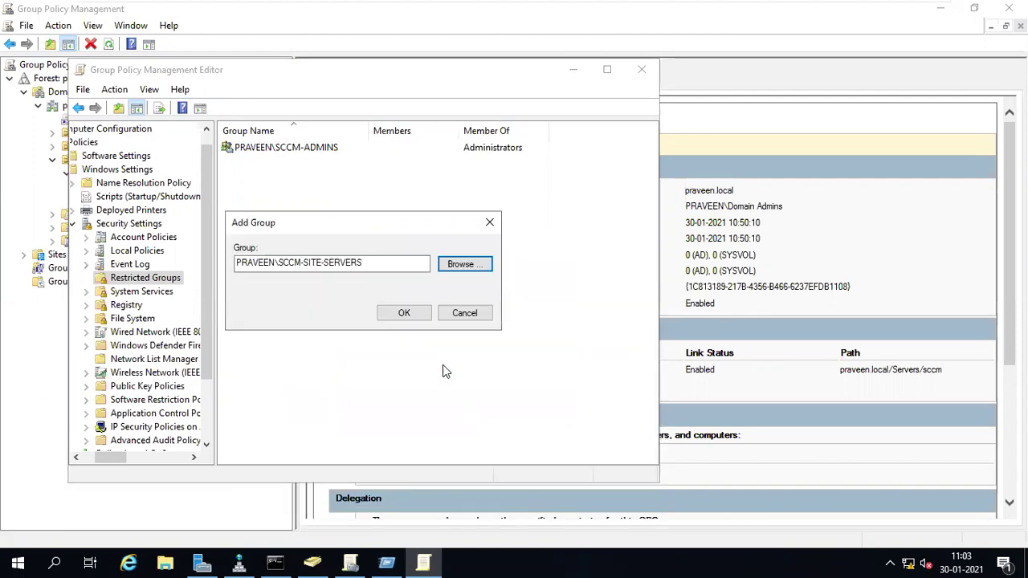
click(409, 313)
- Make SCCM-SITE-SERVERS a member of Administrators, found by searching 'admi', and save the settings
click(315, 266)
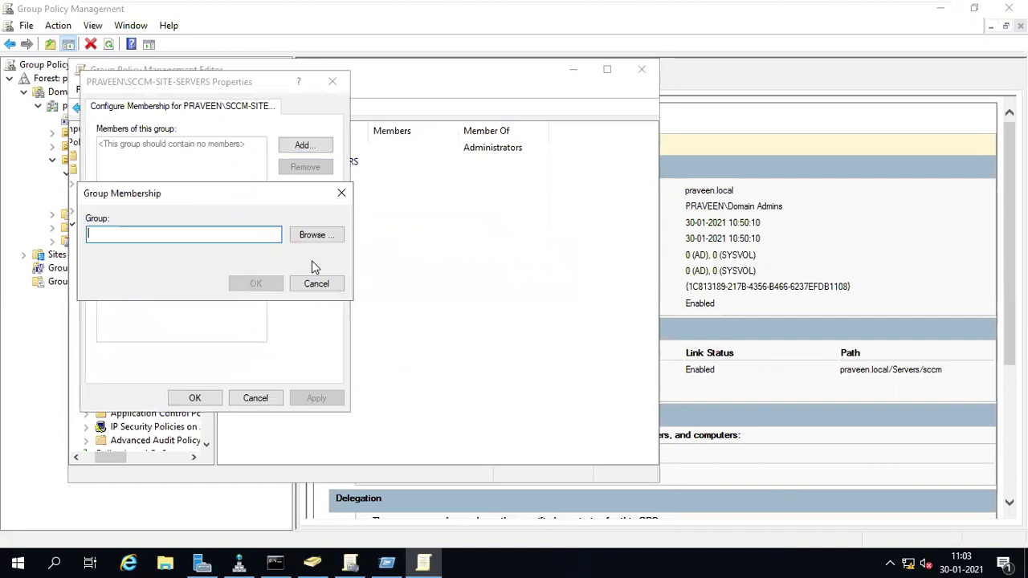
click(311, 235)
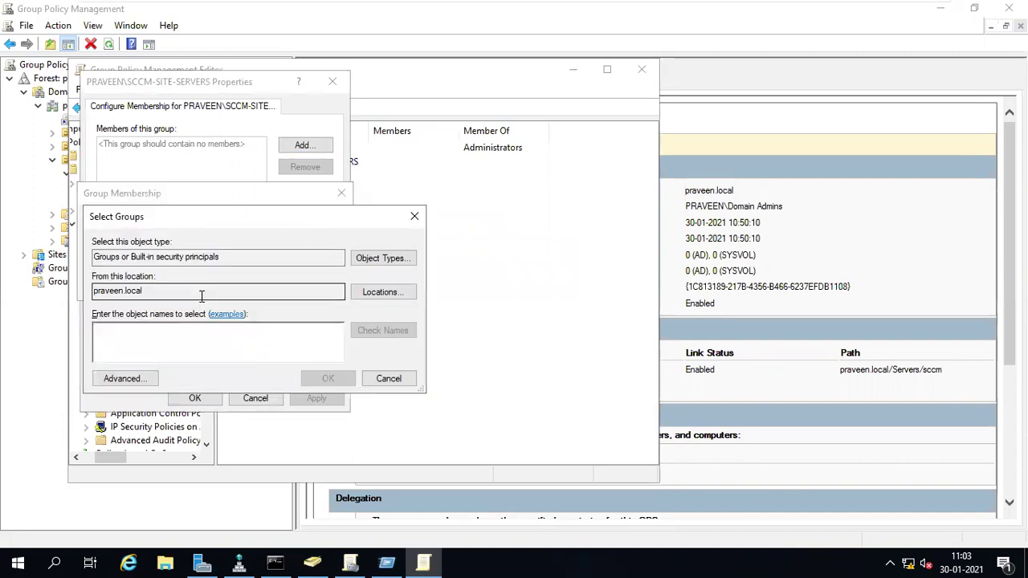
text(admi)
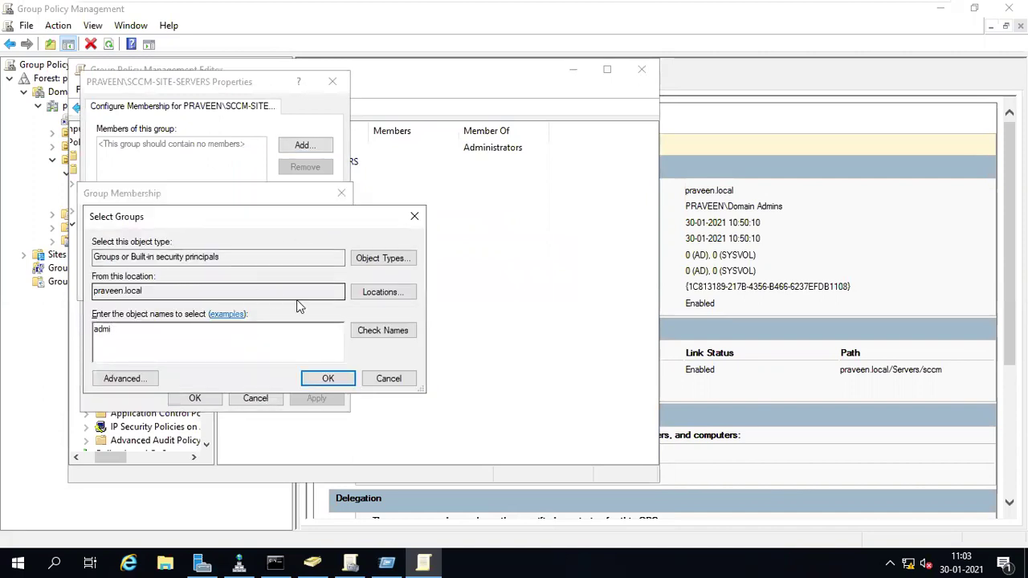
click(369, 330)
click(328, 379)
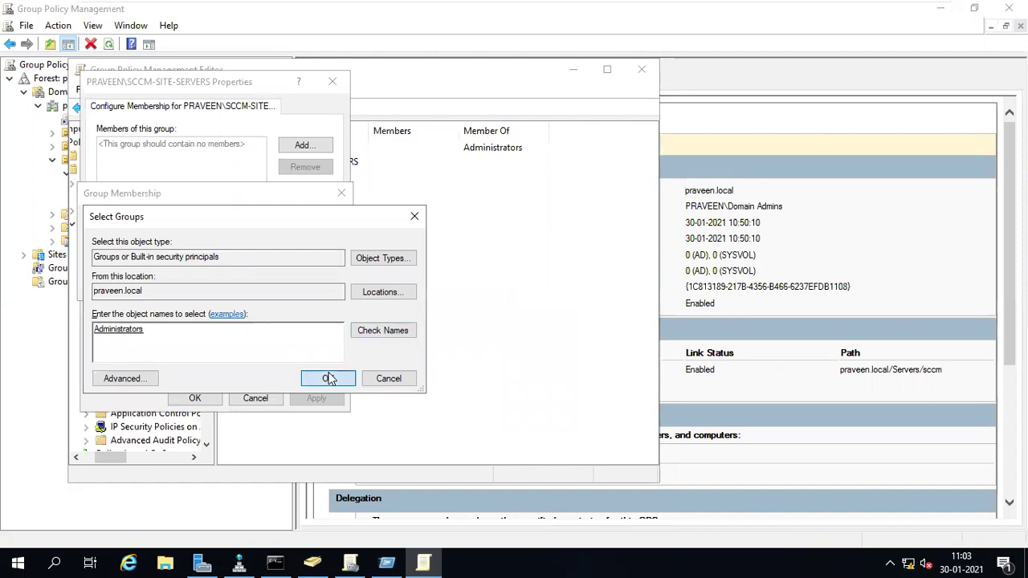
click(256, 283)
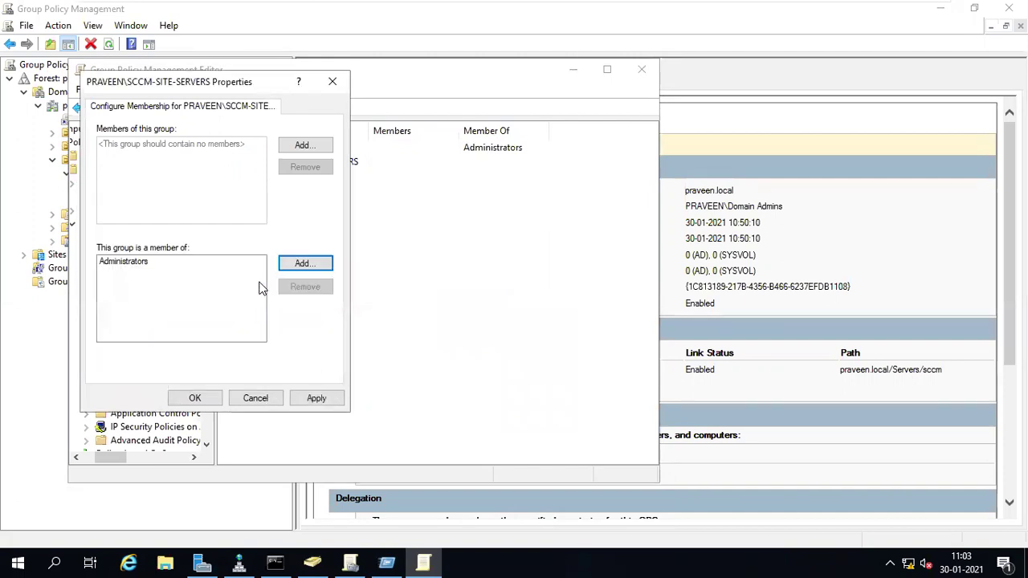
click(201, 397)
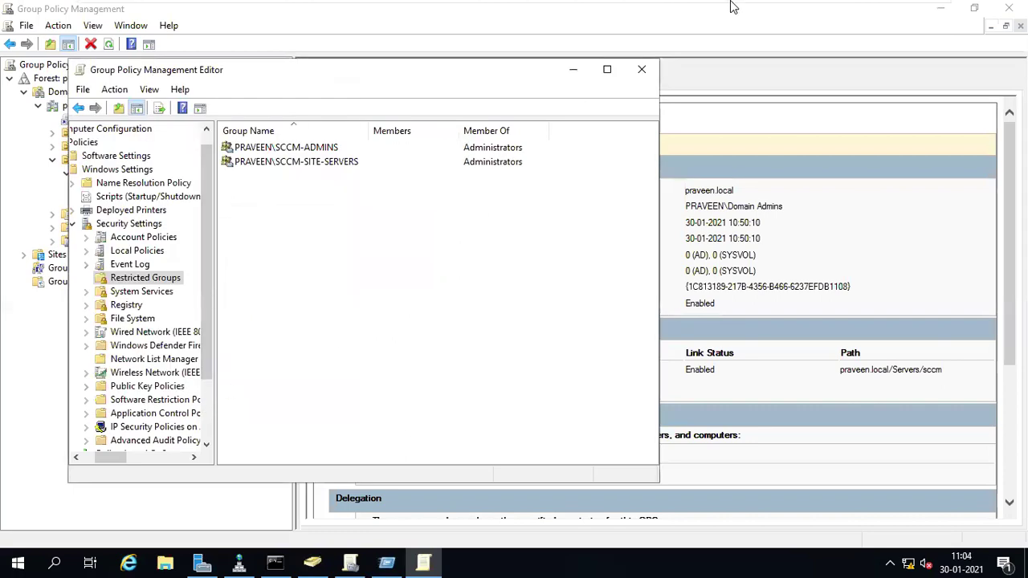
mouse_move(732, 7)
click(766, 10)
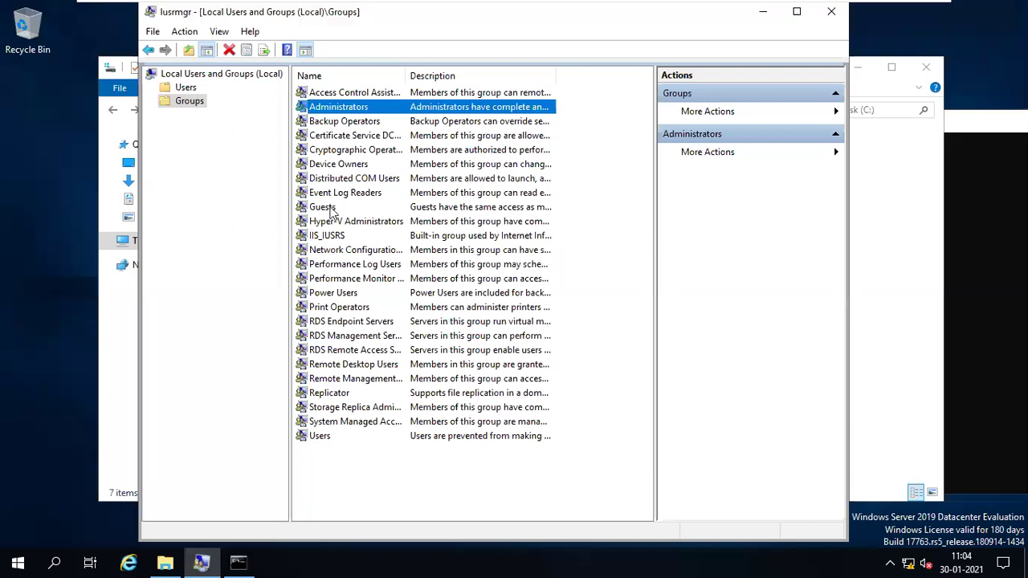
- Check the SCCM server's Users group properties, then briefly switch to the domain controller and back
key(g)
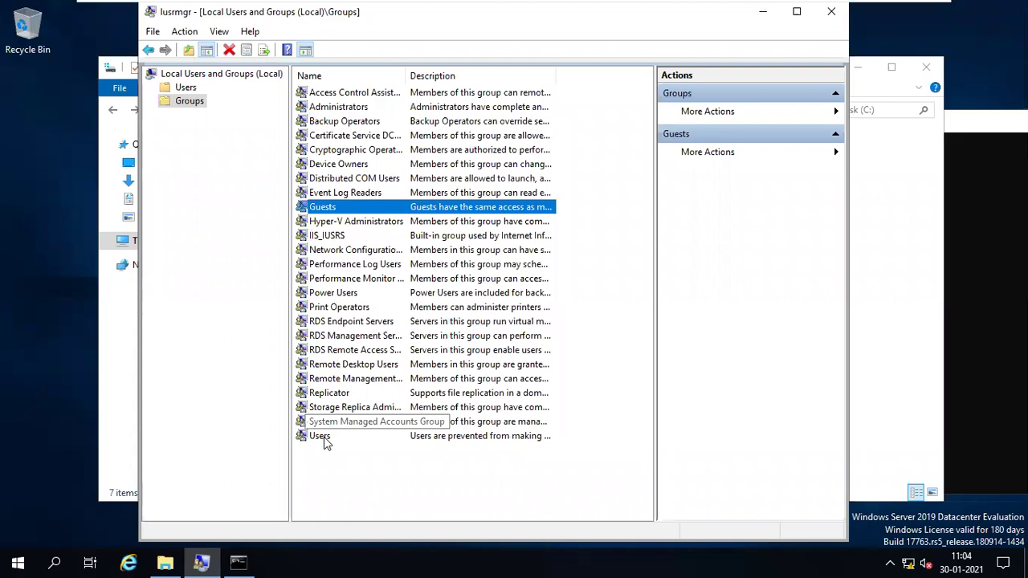
double_click(325, 438)
click(507, 447)
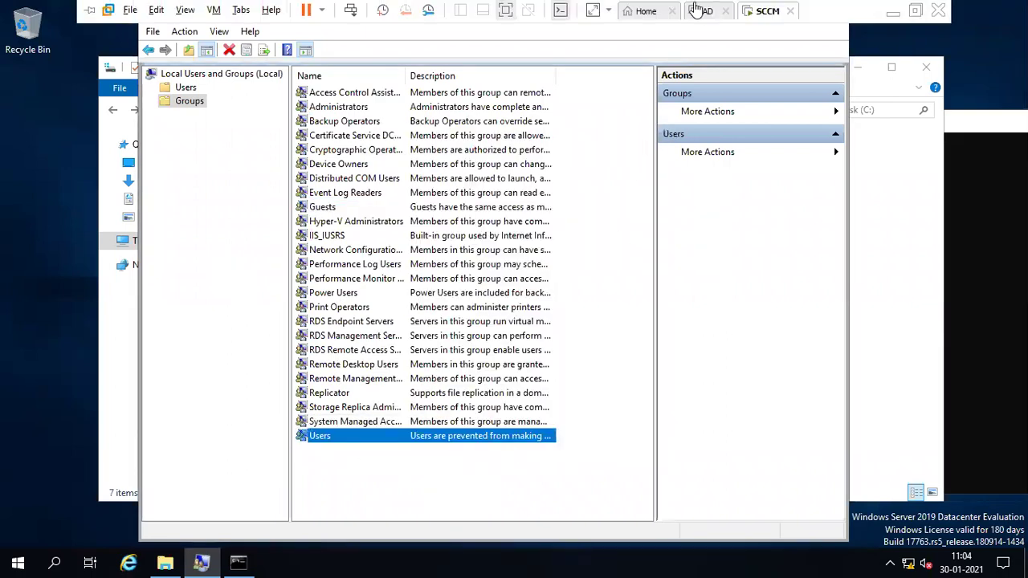
click(700, 11)
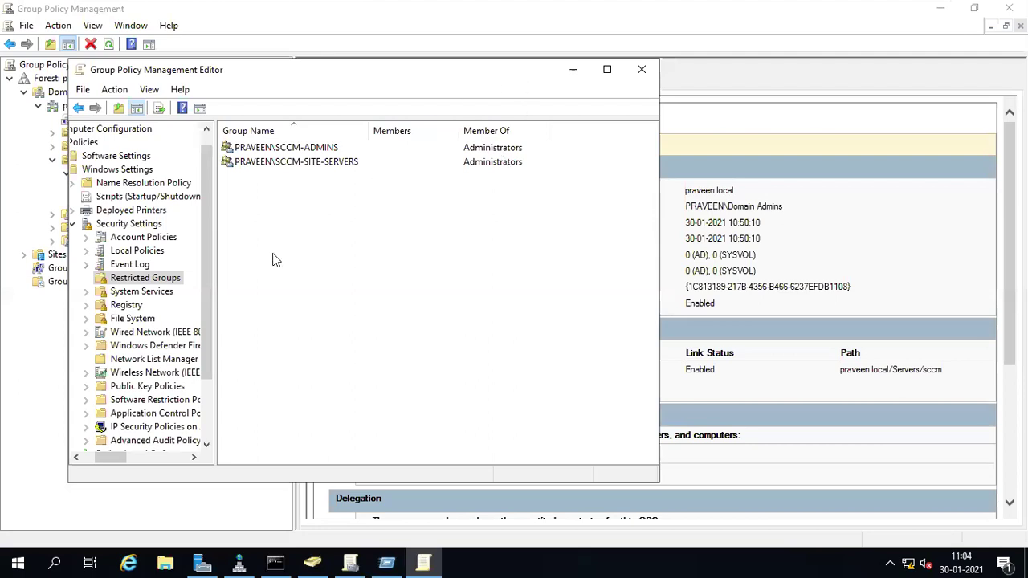
mouse_move(534, 4)
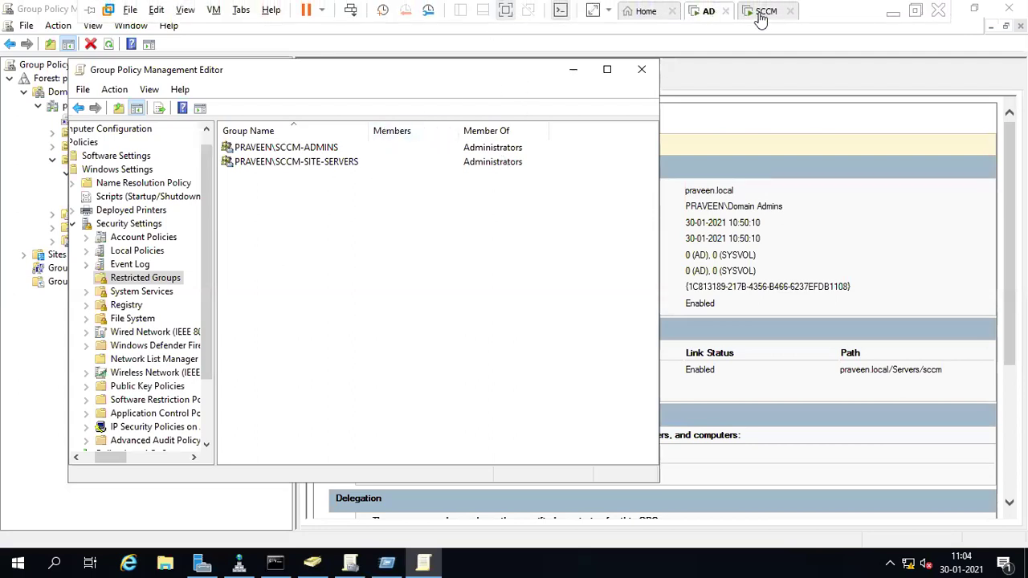
click(763, 11)
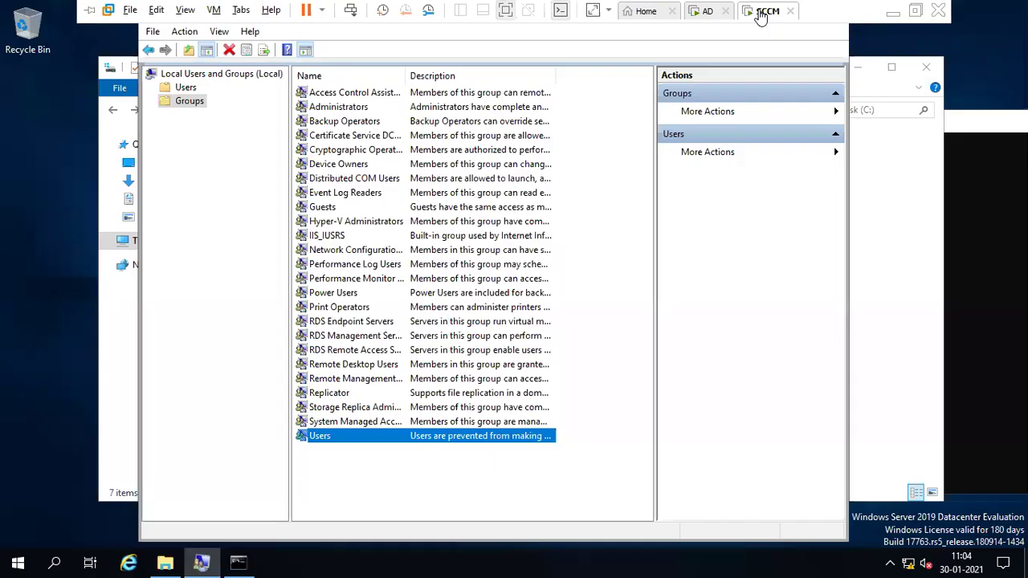
- Open the Administrators group properties and rerun gpupdate /force in the command prompt
click(361, 120)
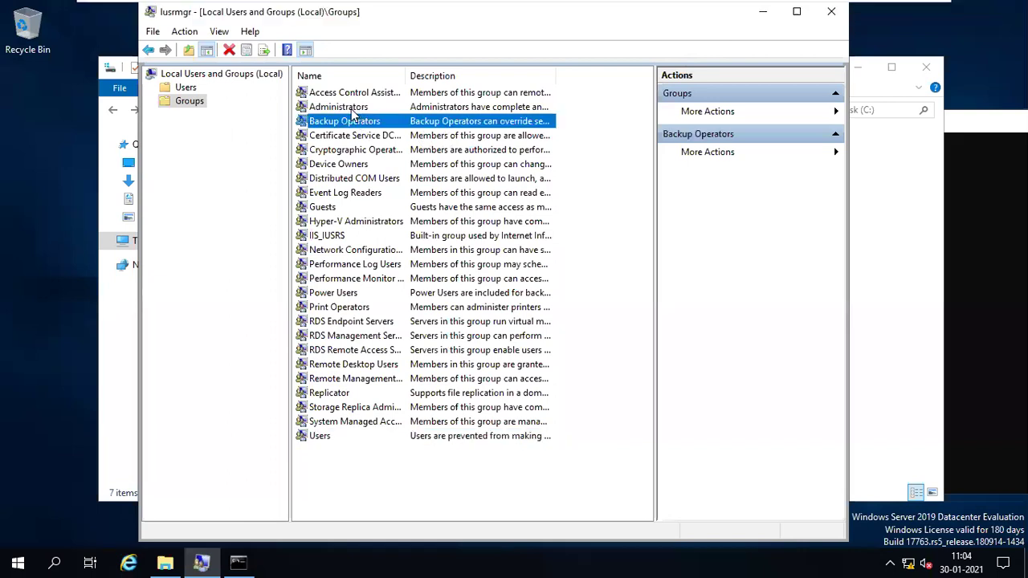
key(Up)
key(Return)
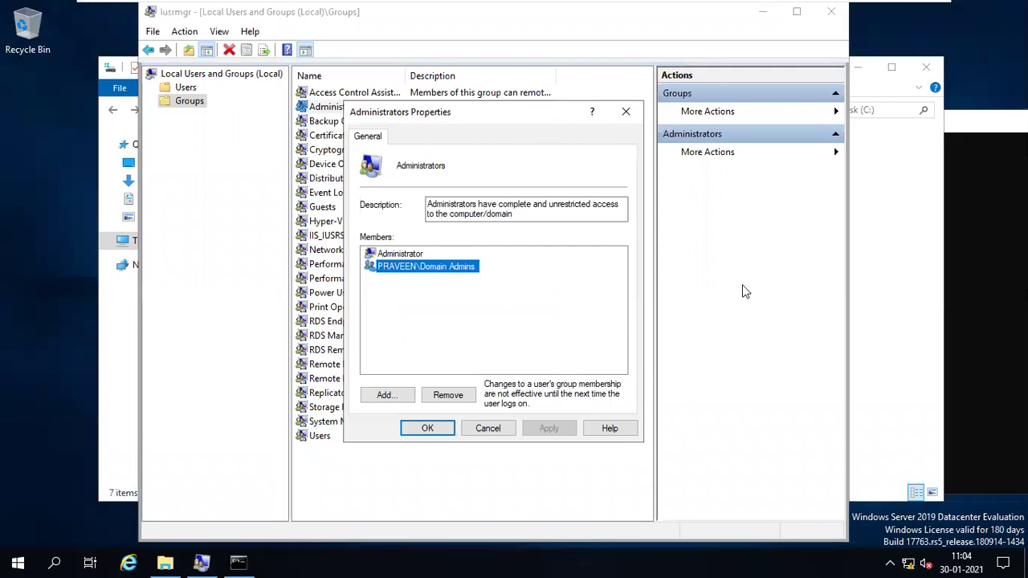
key(alt+Tab)
key(Up)
key(Return)
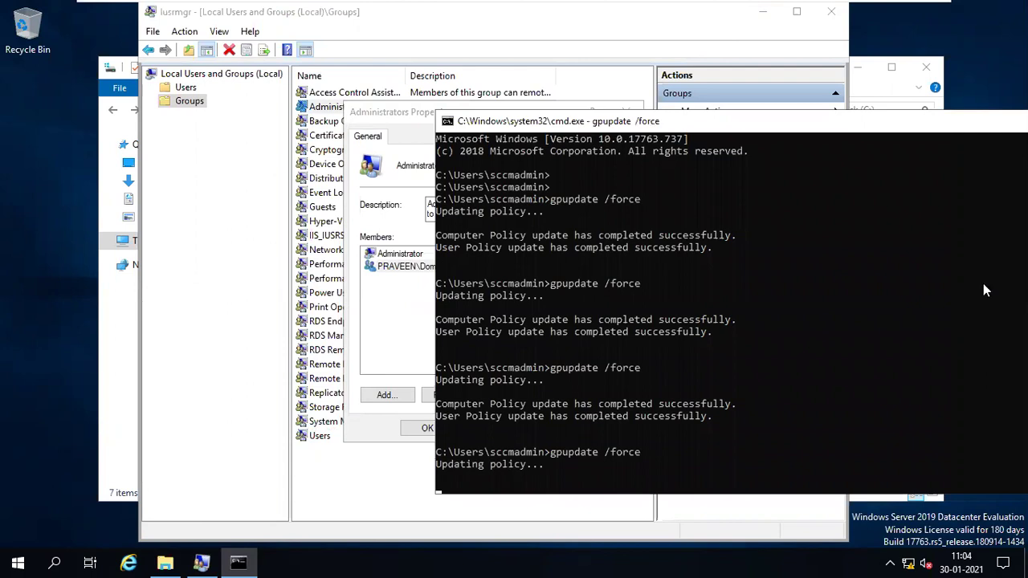
- Reopen the Administrators properties to confirm SCCM-ADMINS and SCCM-SITE-SERVERS are now listed
click(412, 117)
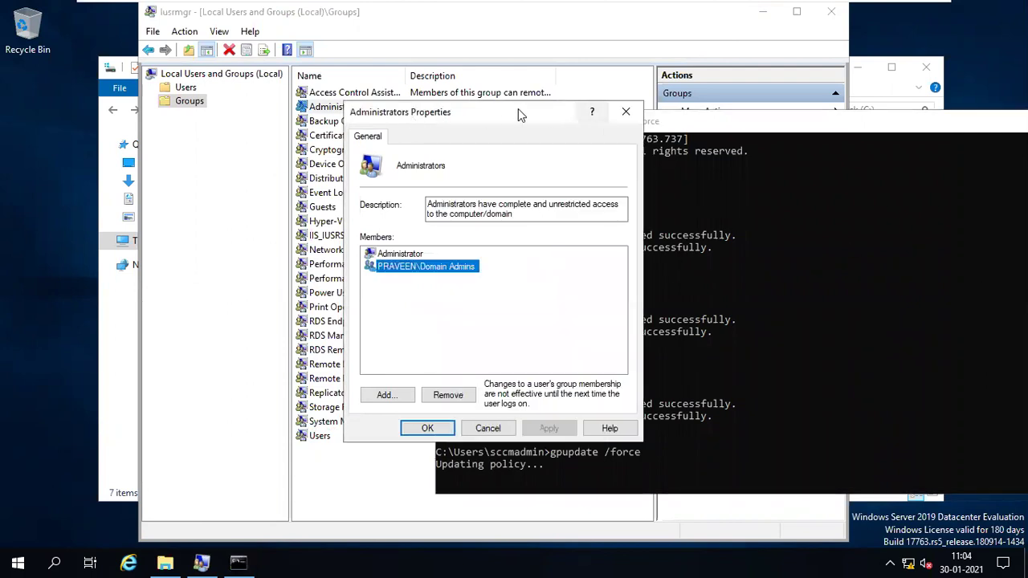
drag(519, 113, 327, 129)
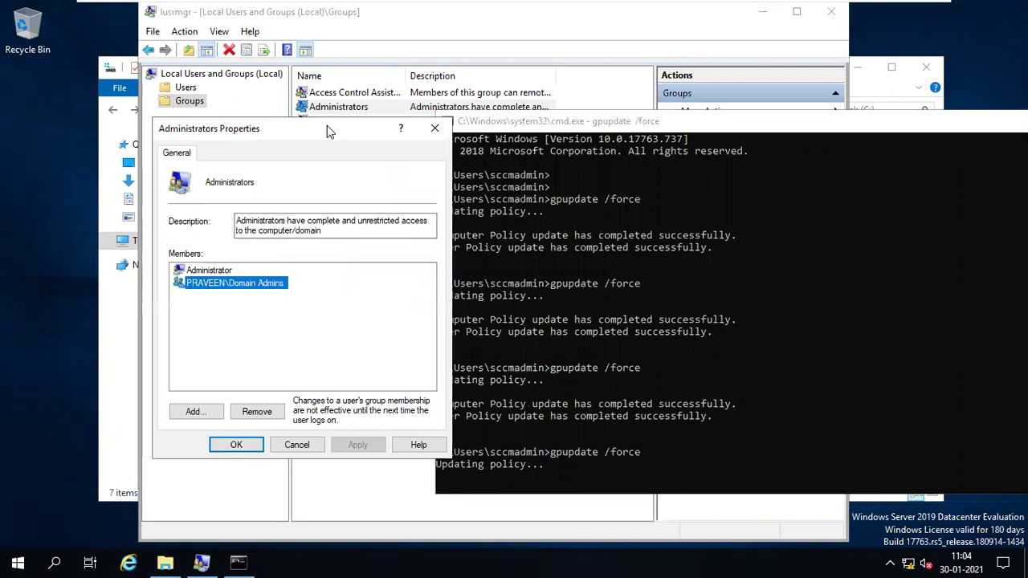
click(435, 129)
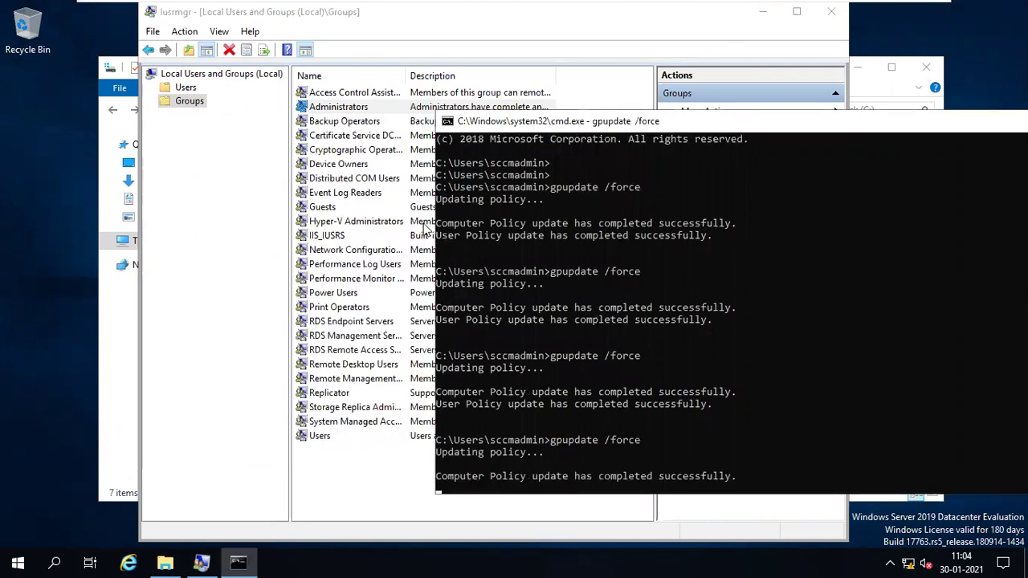
double_click(338, 108)
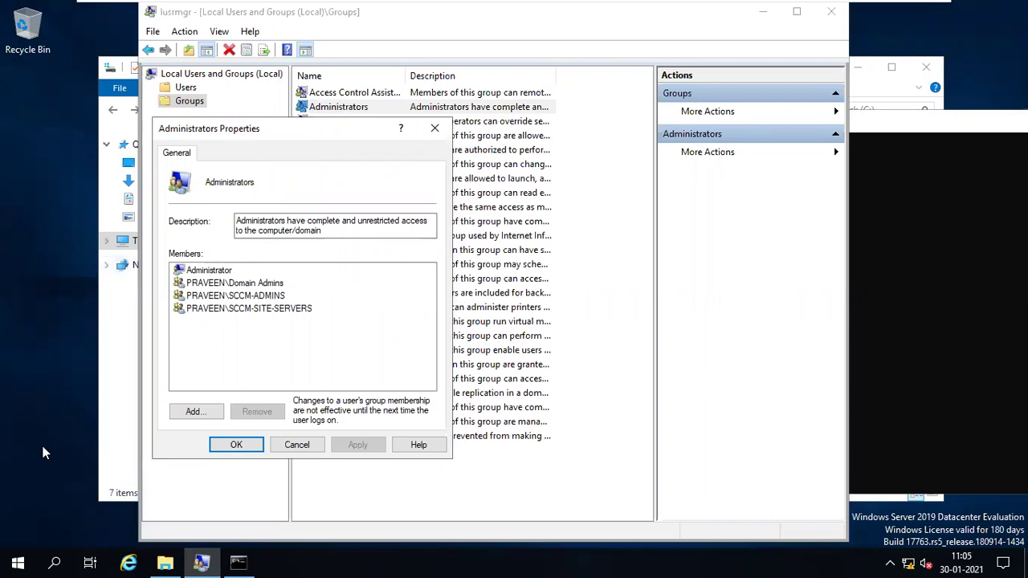
click(904, 307)
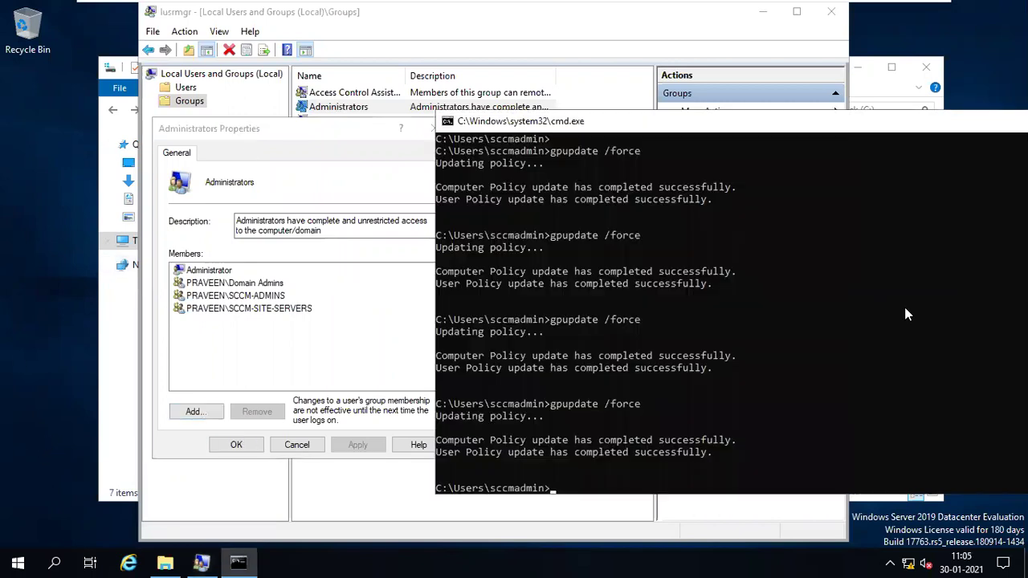
right_click(18, 564)
- Sign out of the SCCM server despite open apps, then sign back in with the admin password
mouse_move(53, 539)
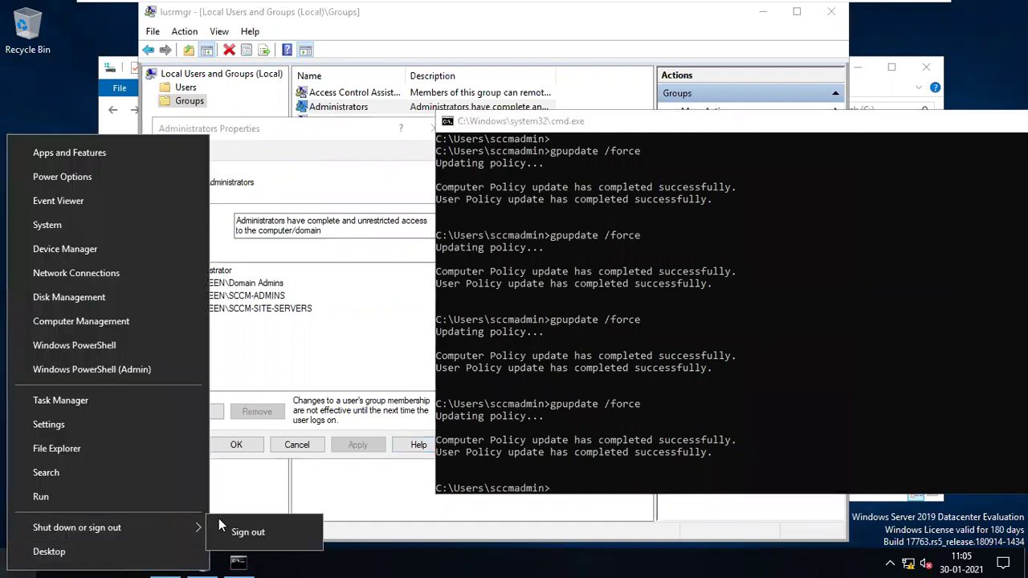
click(239, 531)
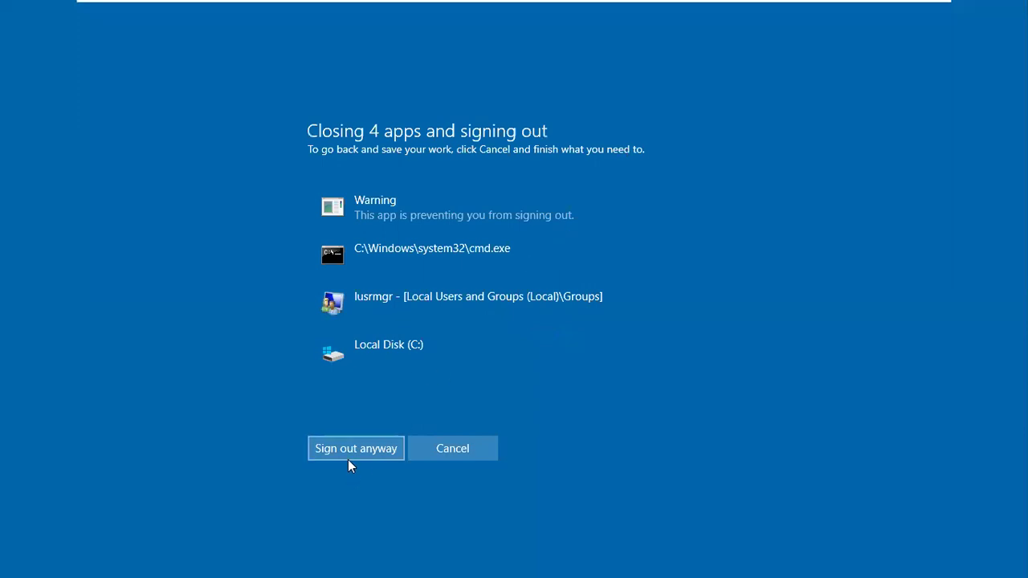
click(349, 459)
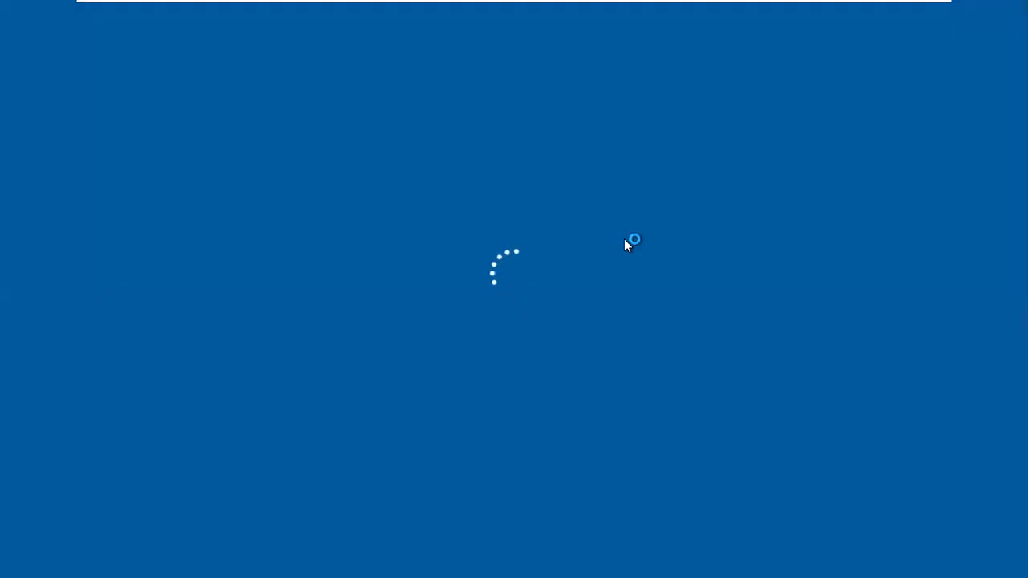
text(*********)
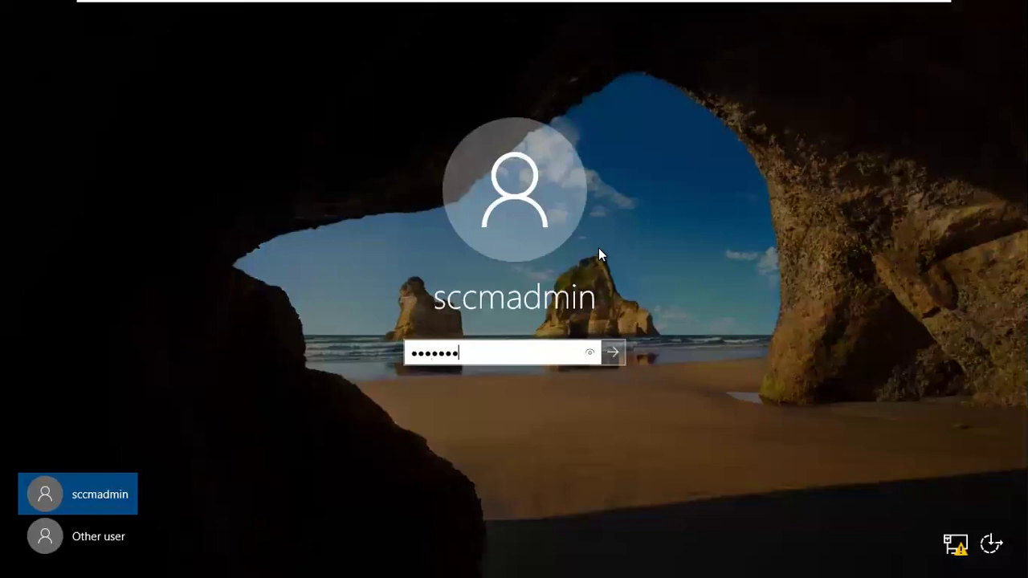
text(*)
key(Return)
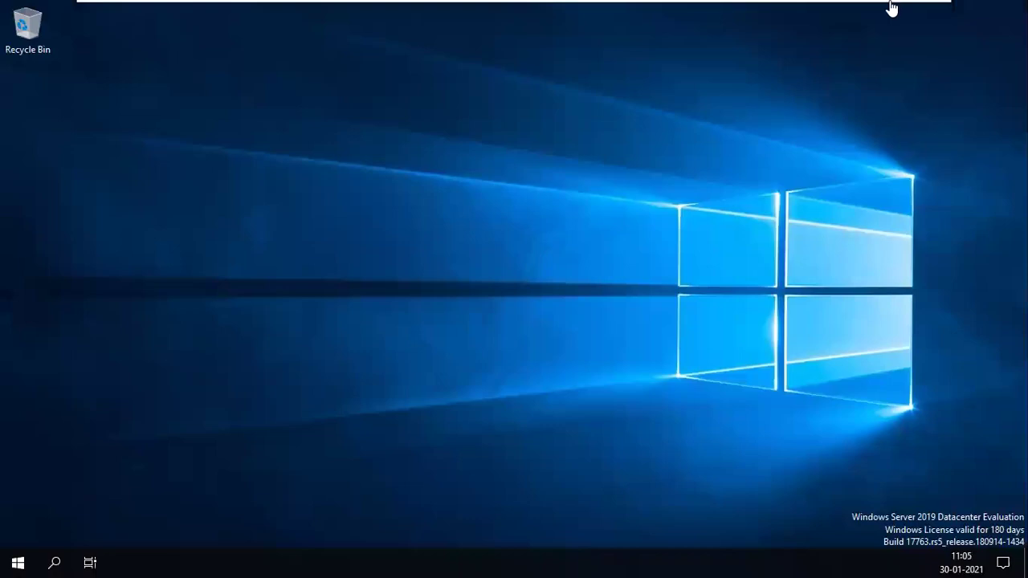
click(892, 12)
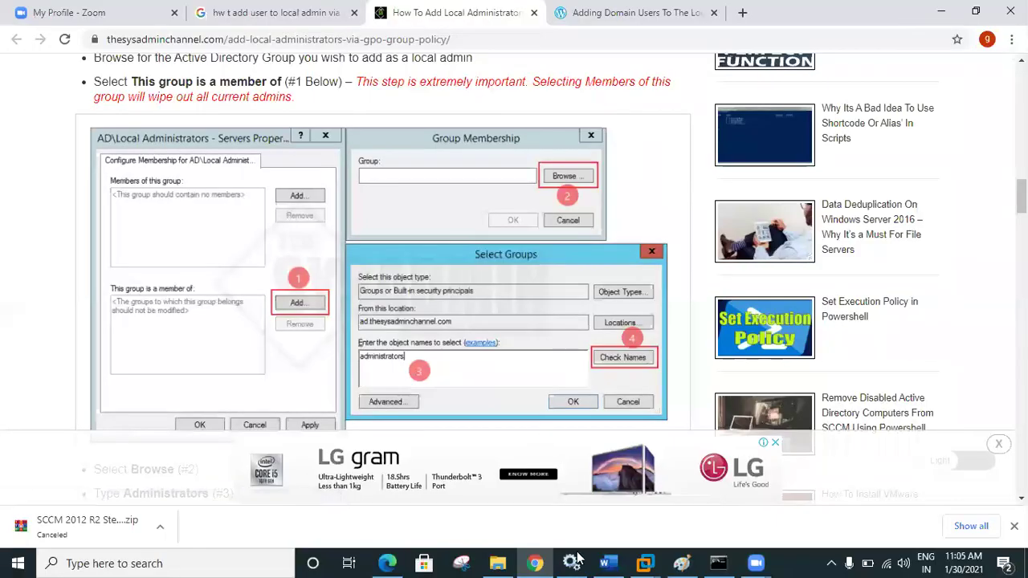
- Return to the SCCM VM, permanently dismiss the Windows Admin Center prompt, and minimize Server Manager
mouse_move(645, 563)
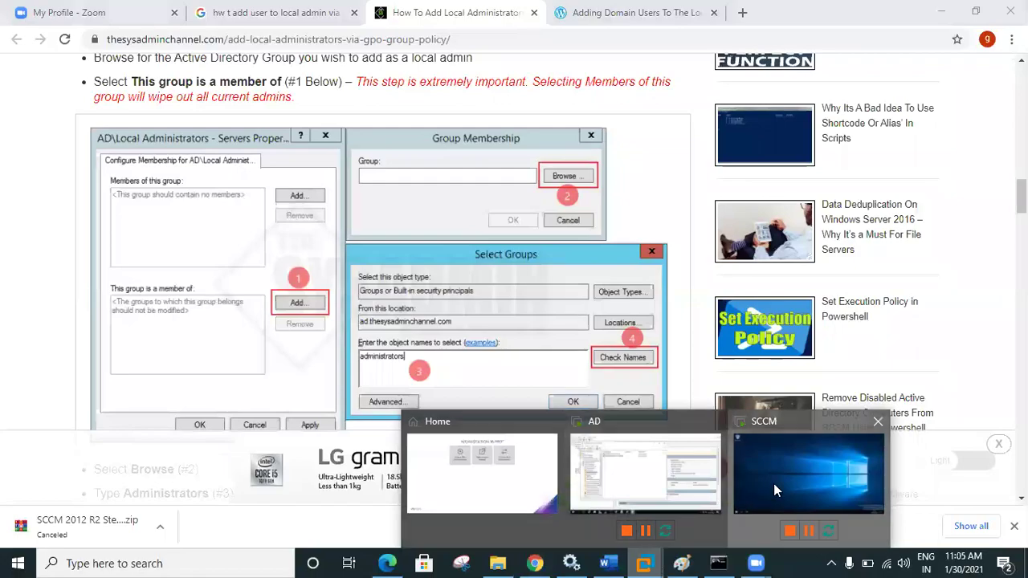
click(774, 484)
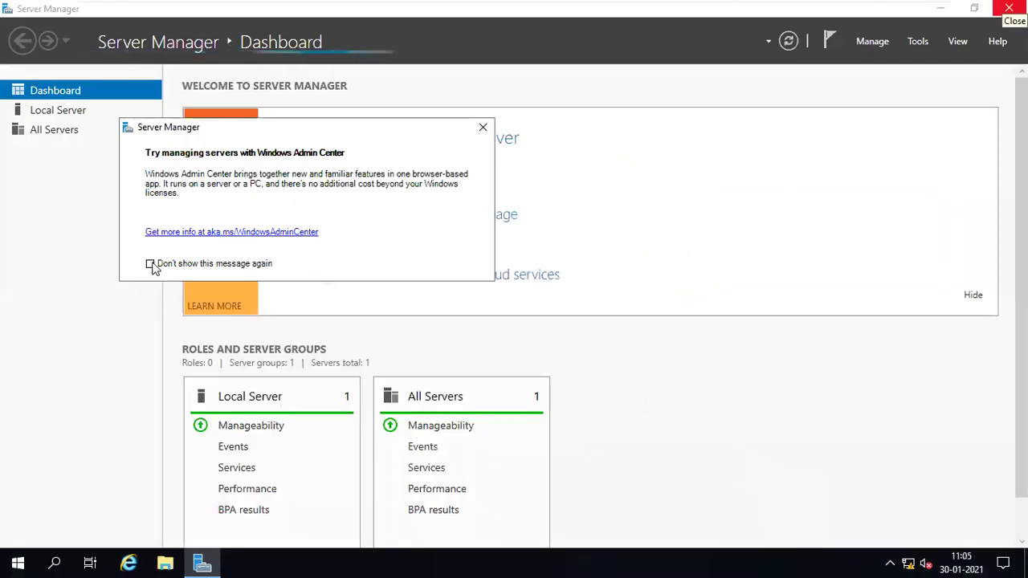
click(150, 263)
click(482, 127)
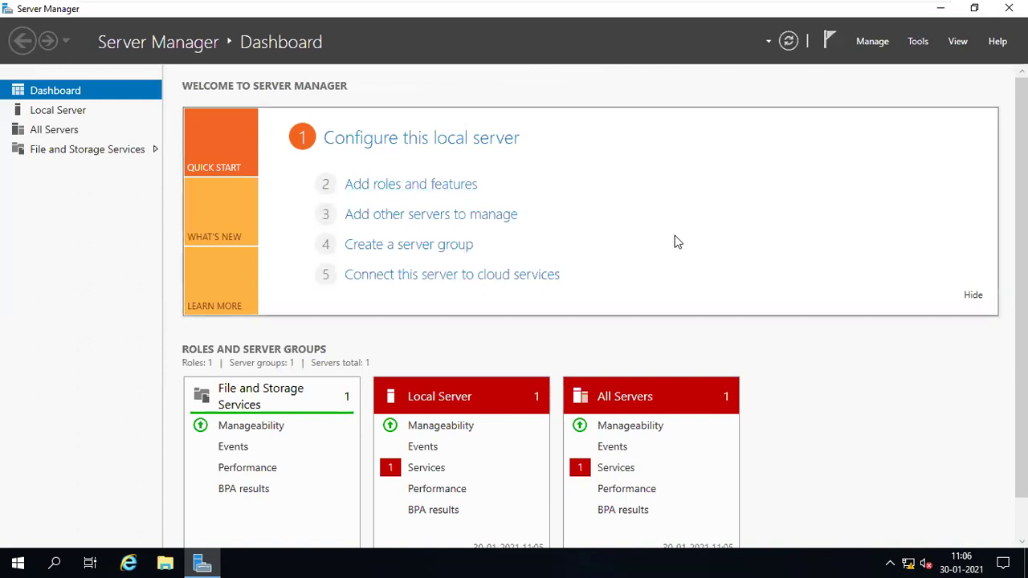
click(942, 11)
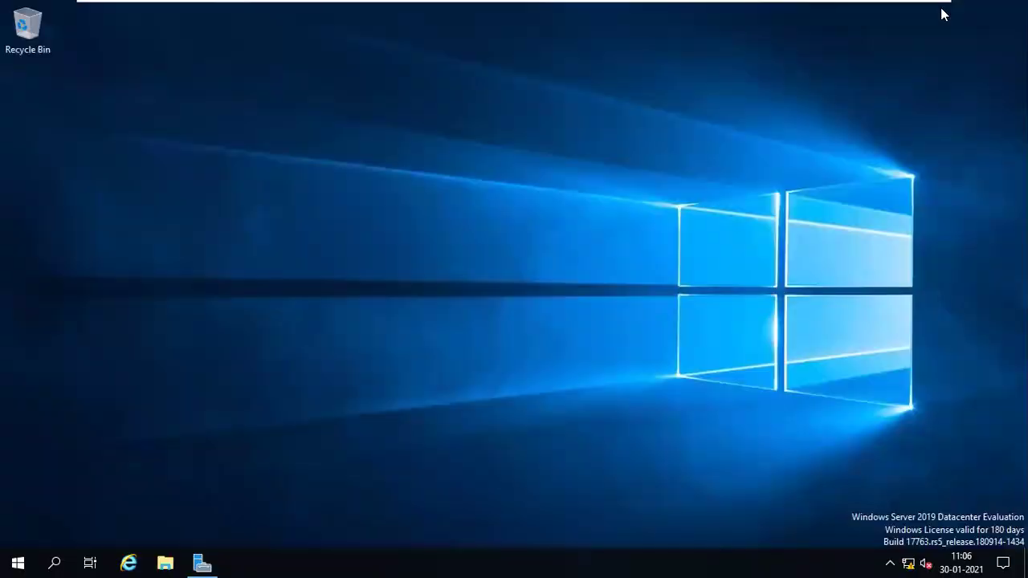
- Refresh the SCCM server's desktop from its context menu
right_click(632, 241)
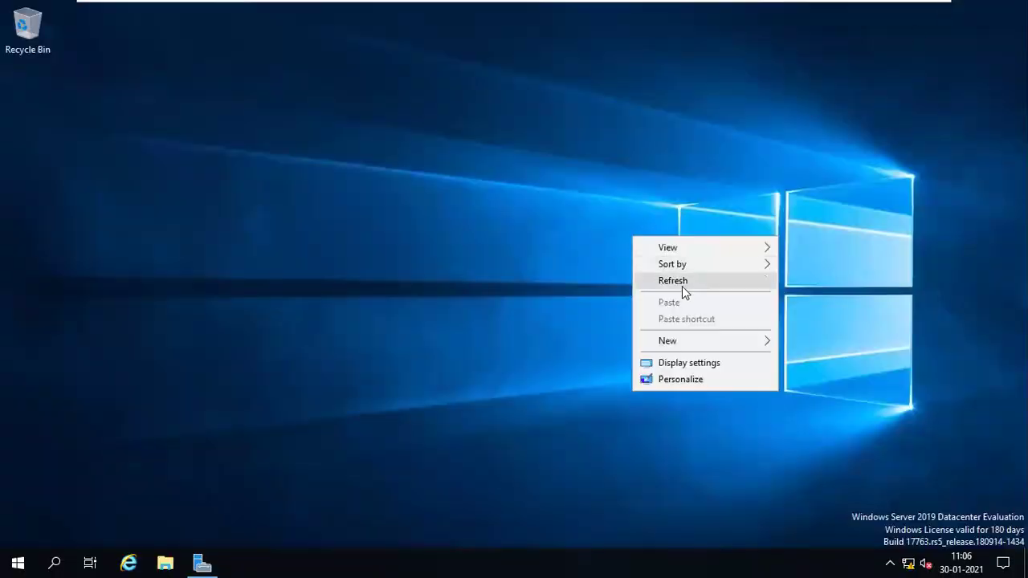
click(681, 280)
right_click(570, 266)
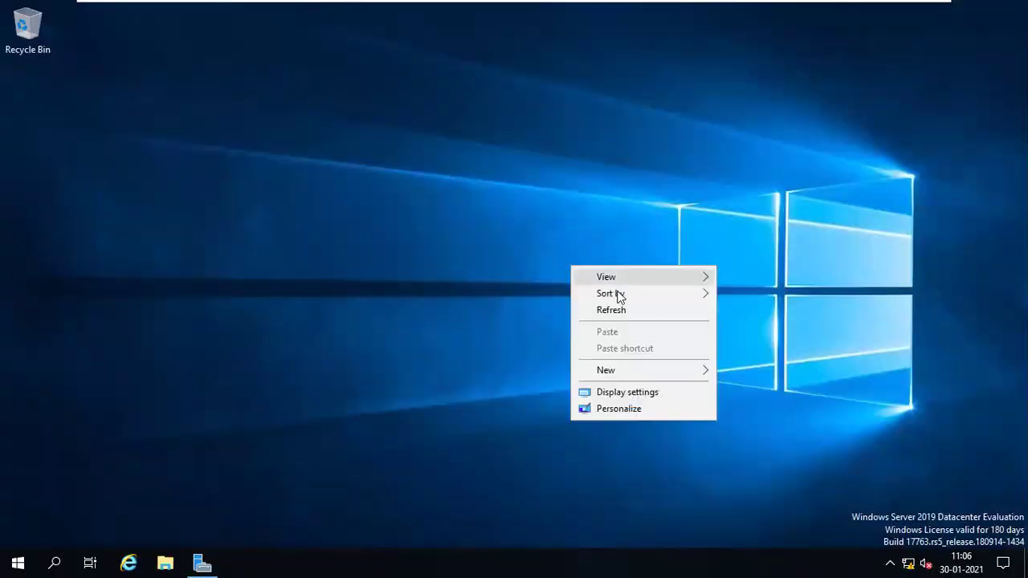
click(624, 310)
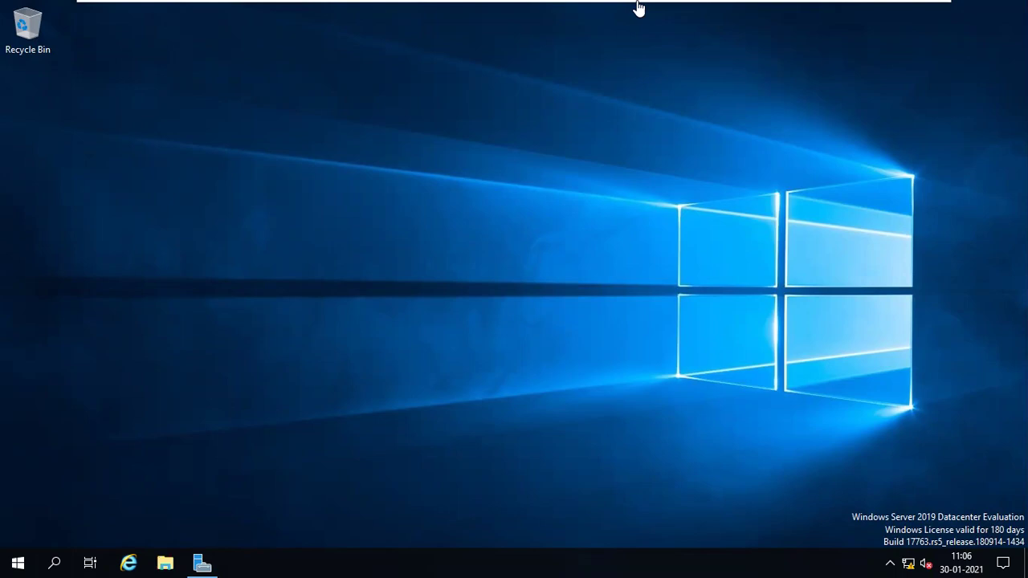
- Close Group Policy Management Editor on the AD virtual machine and minimize the VM view
mouse_move(638, 6)
click(710, 10)
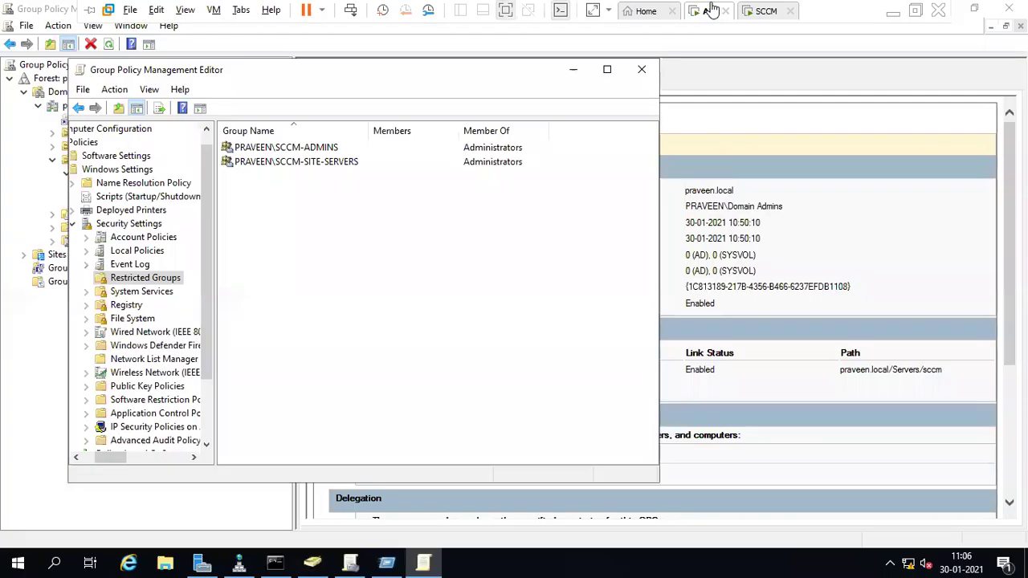
click(642, 69)
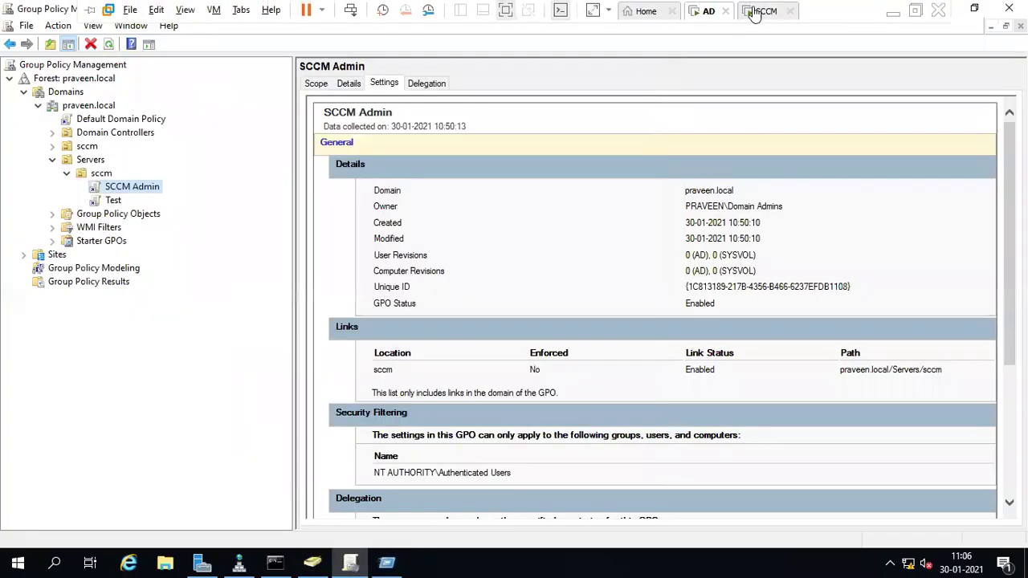
click(756, 10)
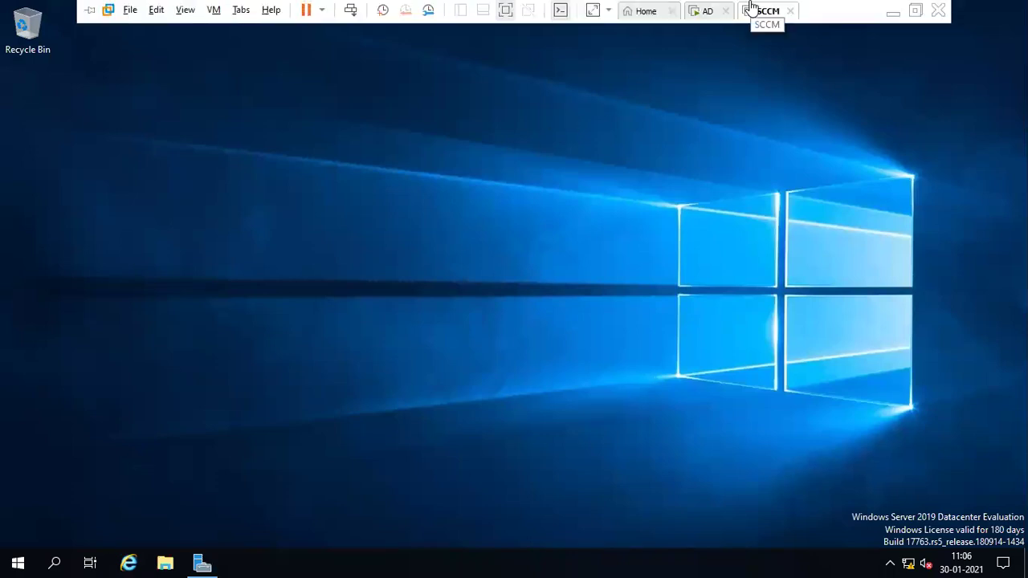
click(888, 14)
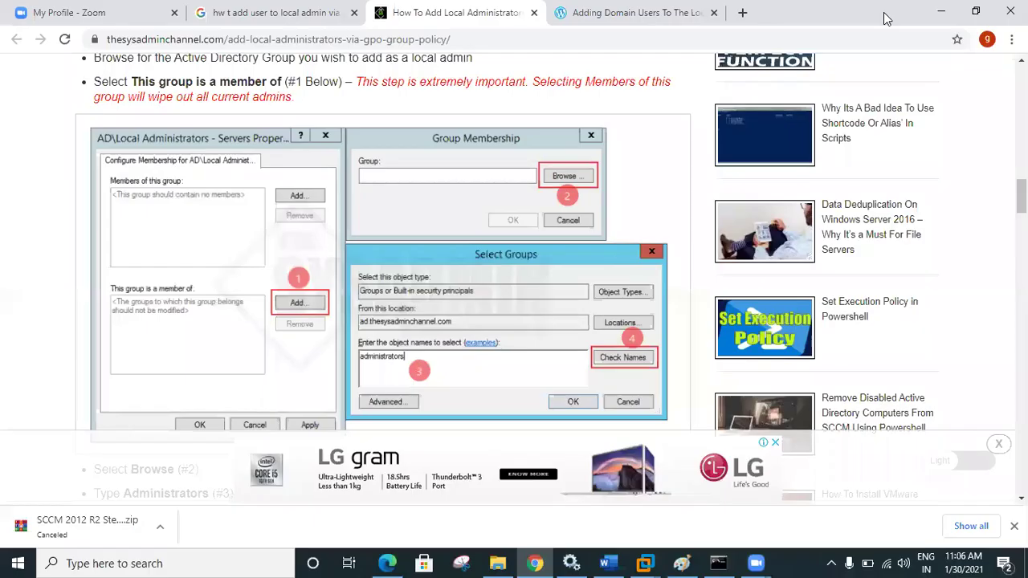
- Close the two tutorial tabs and the Google search tab, then return to the SCCM machine and open File Explorer
click(534, 13)
click(533, 13)
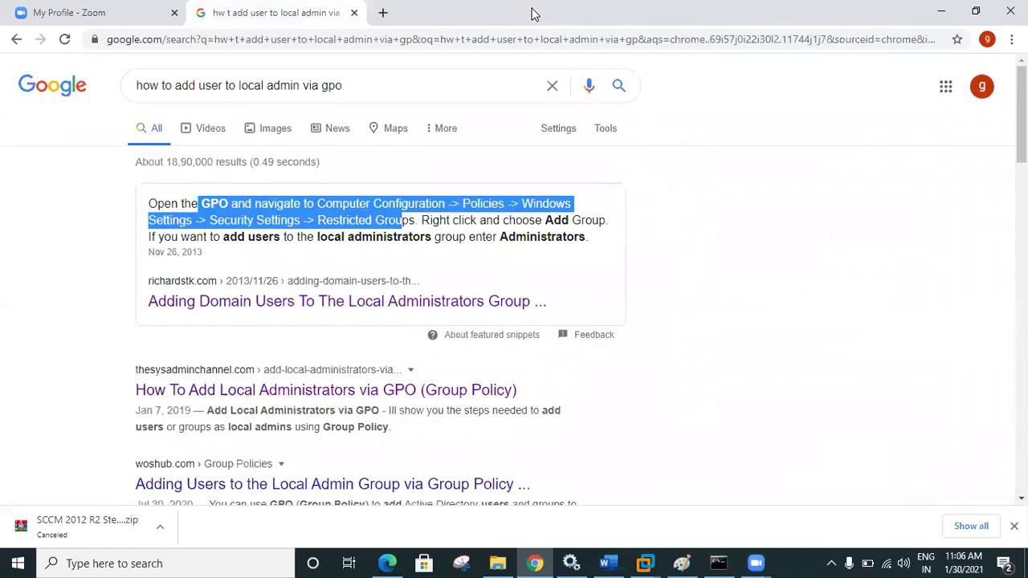
click(355, 13)
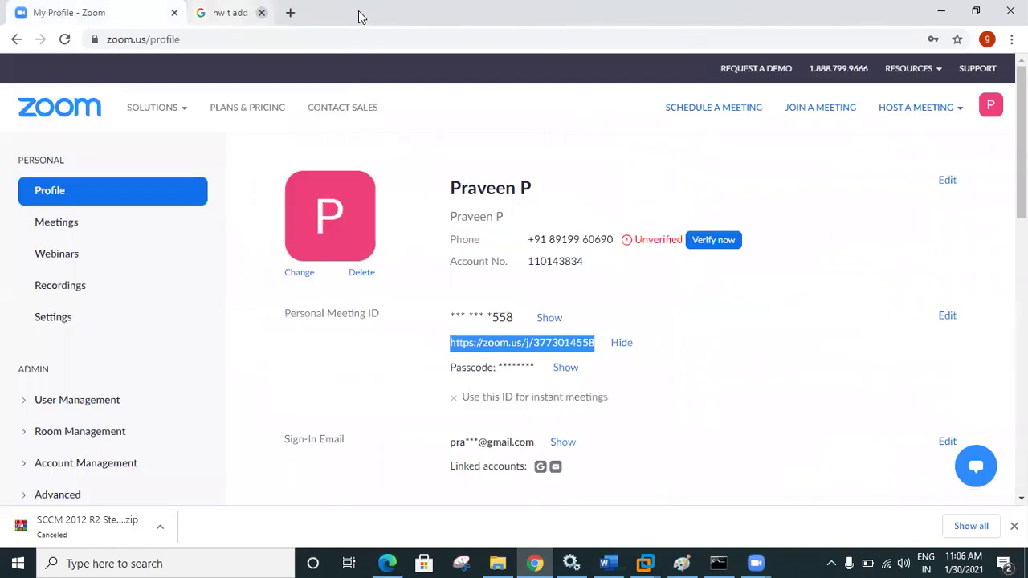
click(945, 10)
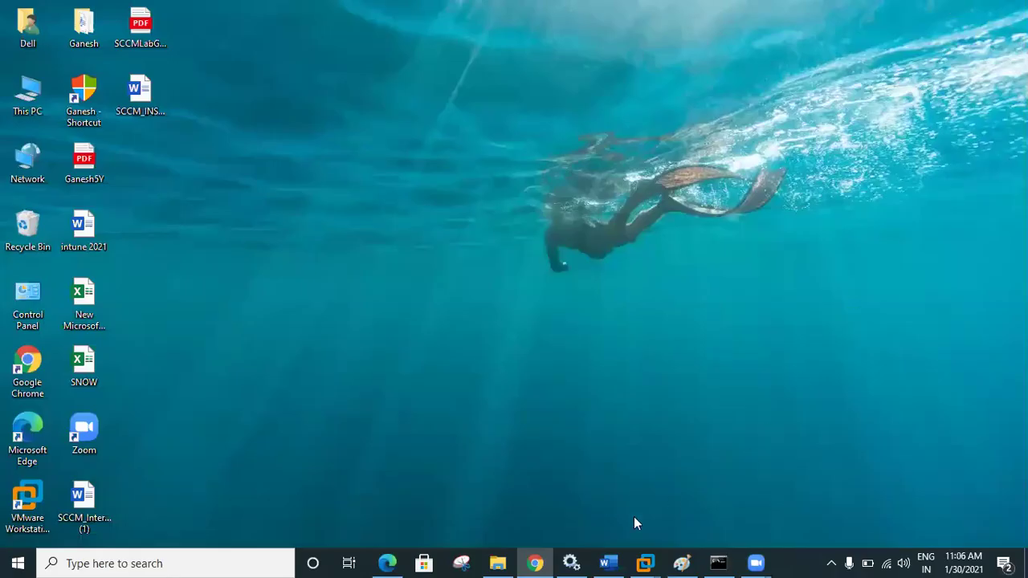
mouse_move(651, 561)
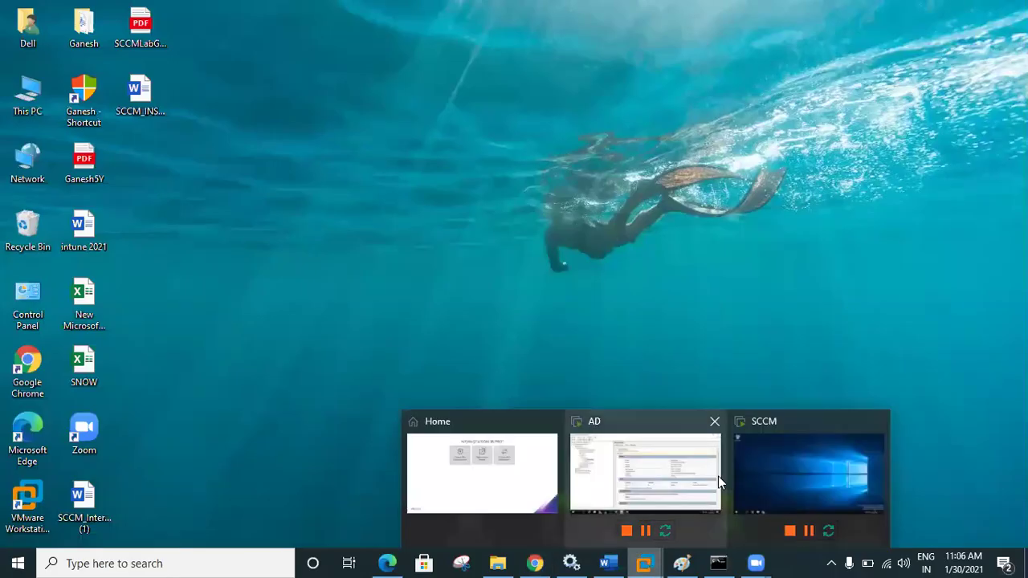
click(762, 469)
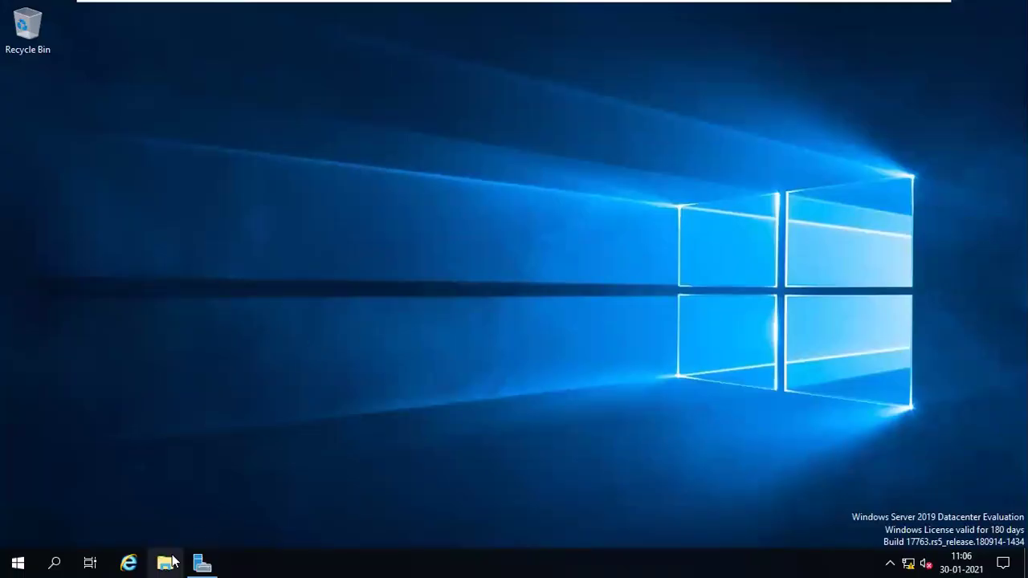
click(171, 562)
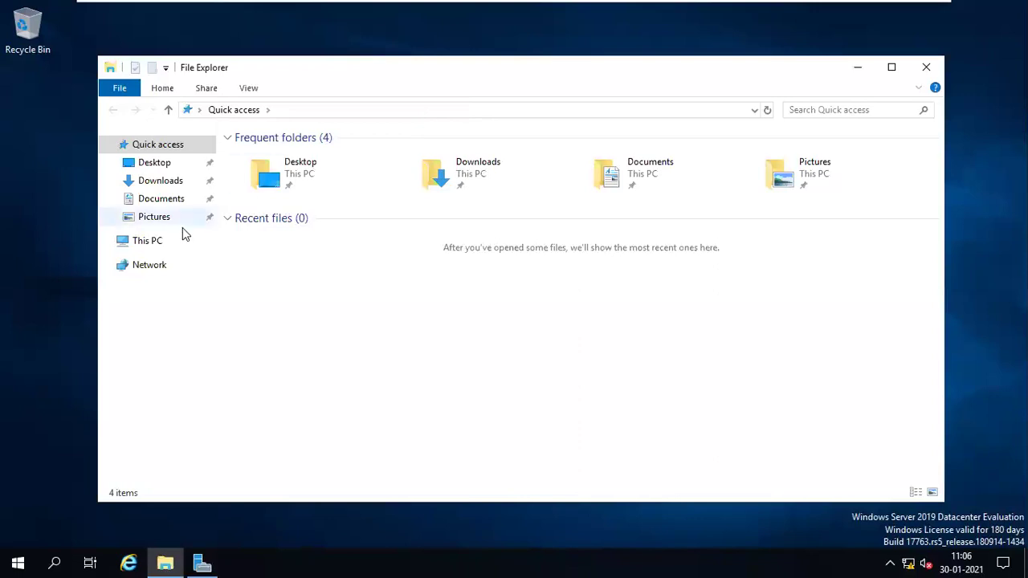
- Maximize File Explorer on This PC and choose Manage to bring up the Server Manager Dashboard
click(153, 245)
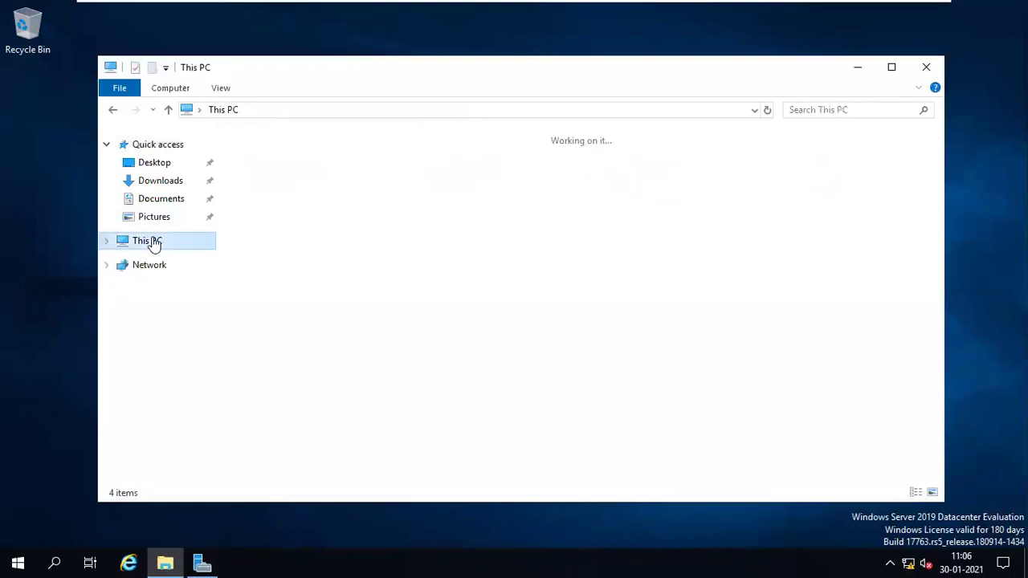
double_click(434, 75)
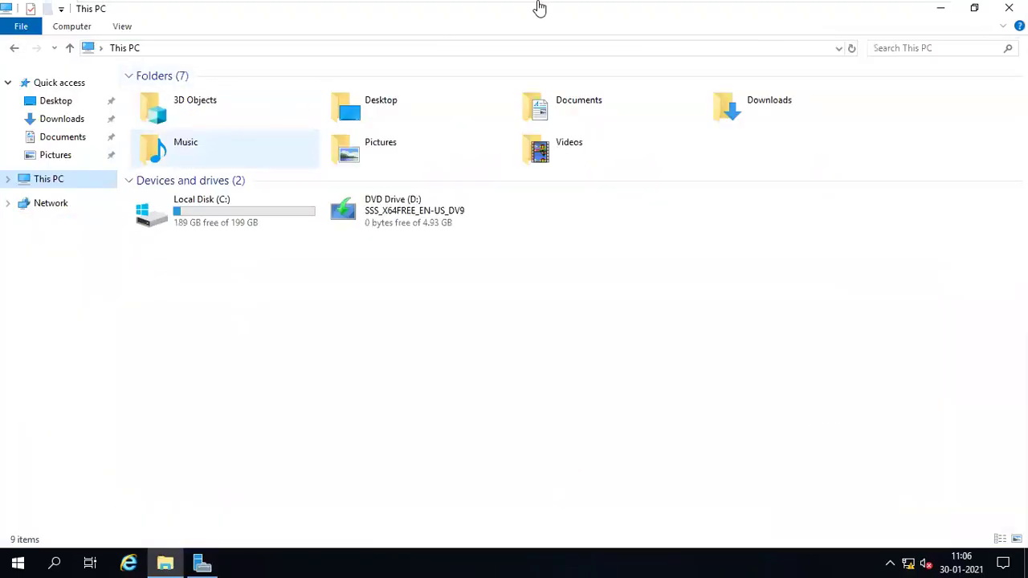
mouse_move(560, 8)
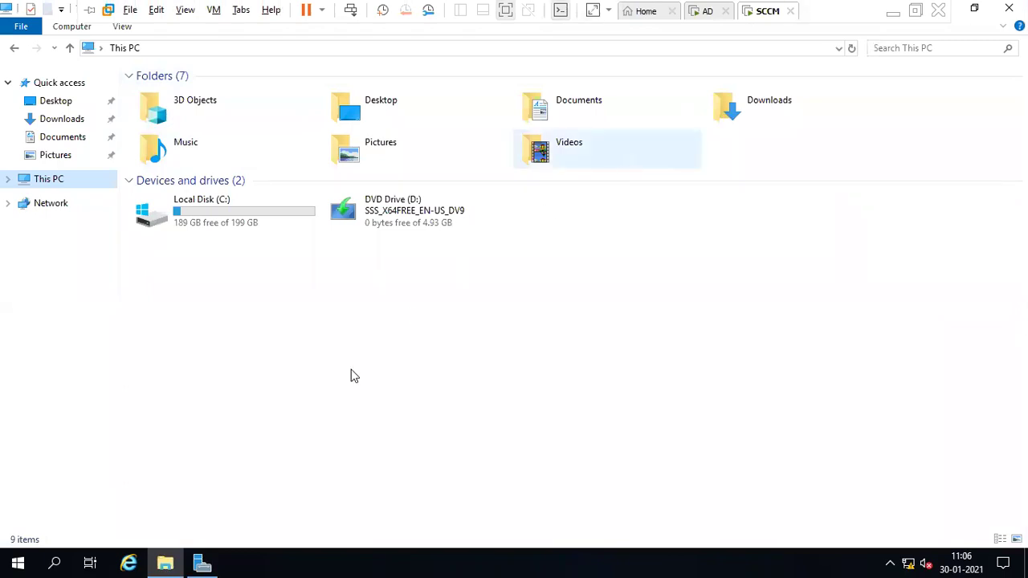
right_click(57, 178)
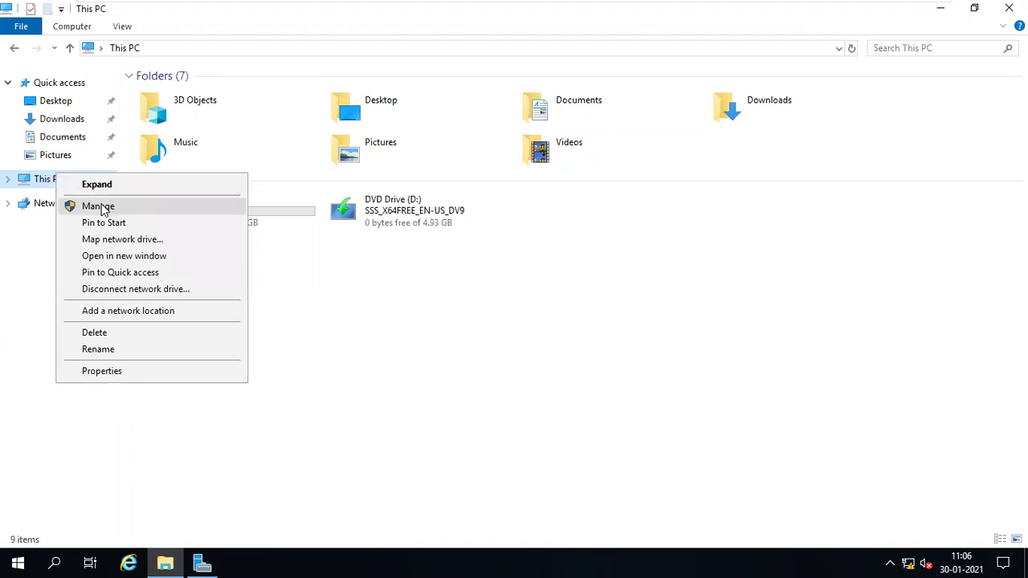
click(100, 208)
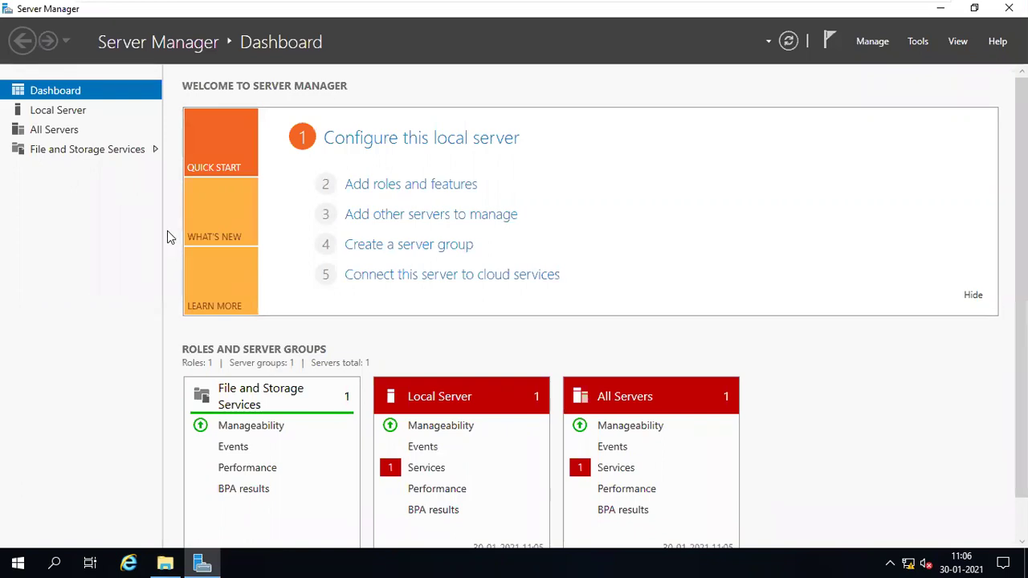
click(210, 562)
click(208, 563)
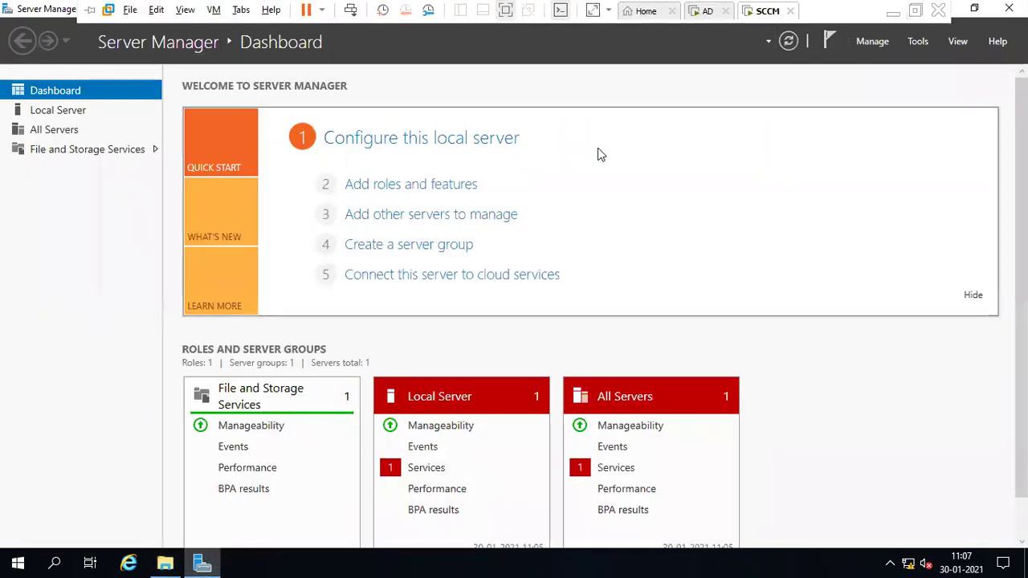
click(200, 562)
click(200, 562)
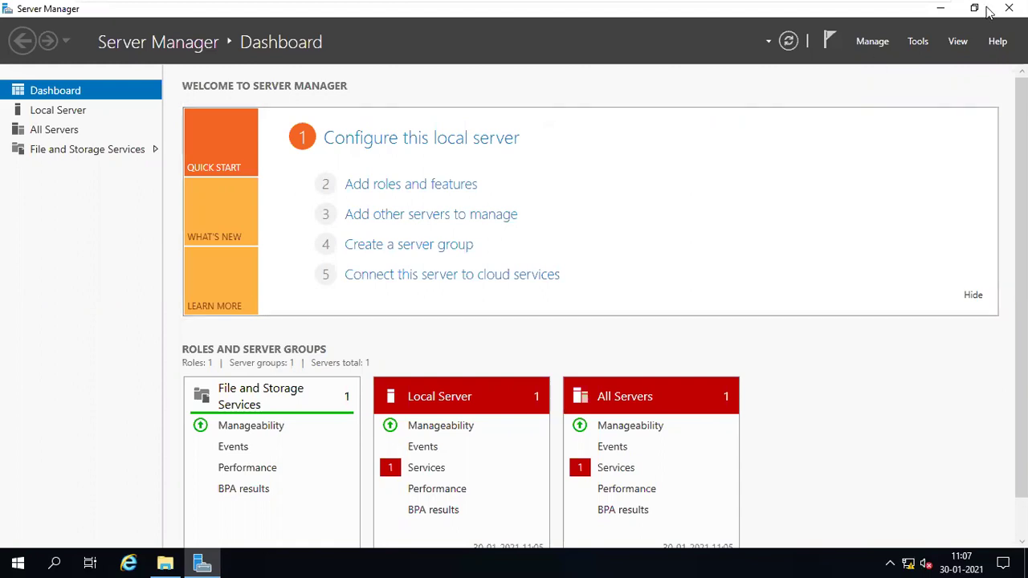
- Minimize Server Manager, launch Computer Management via compmgmt.msc, then minimize the VMware full-screen view
click(945, 10)
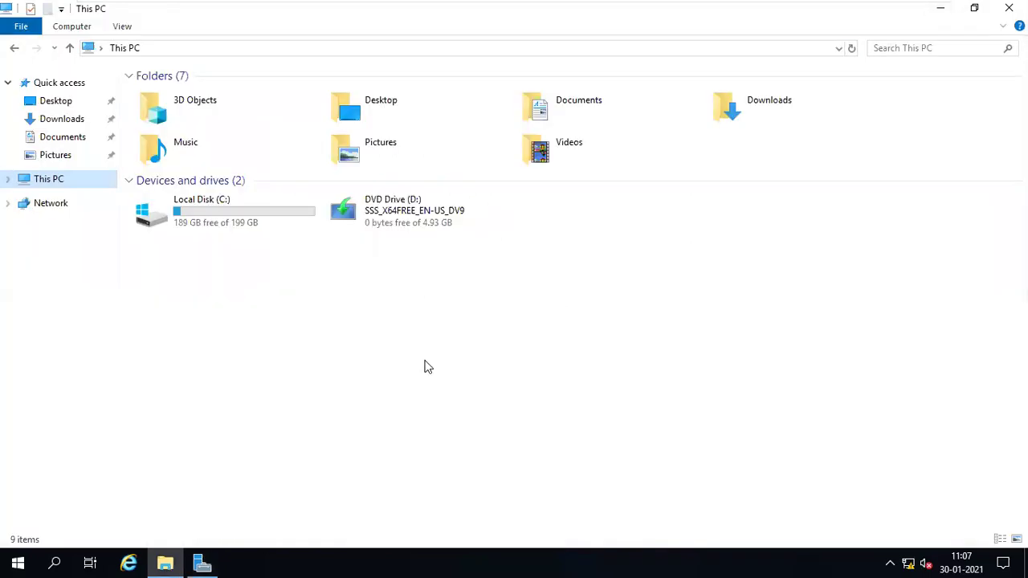
key(super+r)
text(compmgmt.msc)
key(Return)
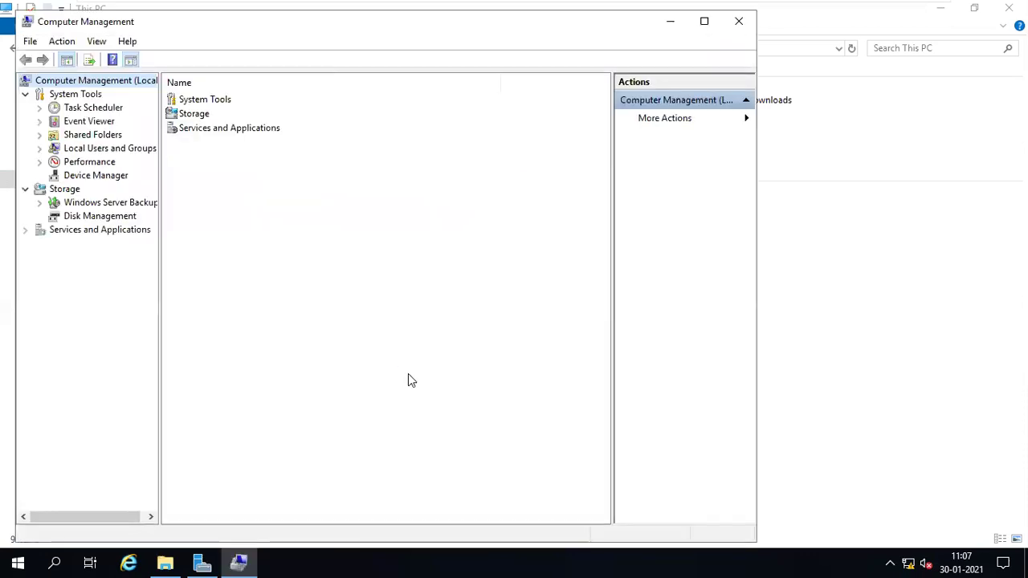
mouse_move(810, 11)
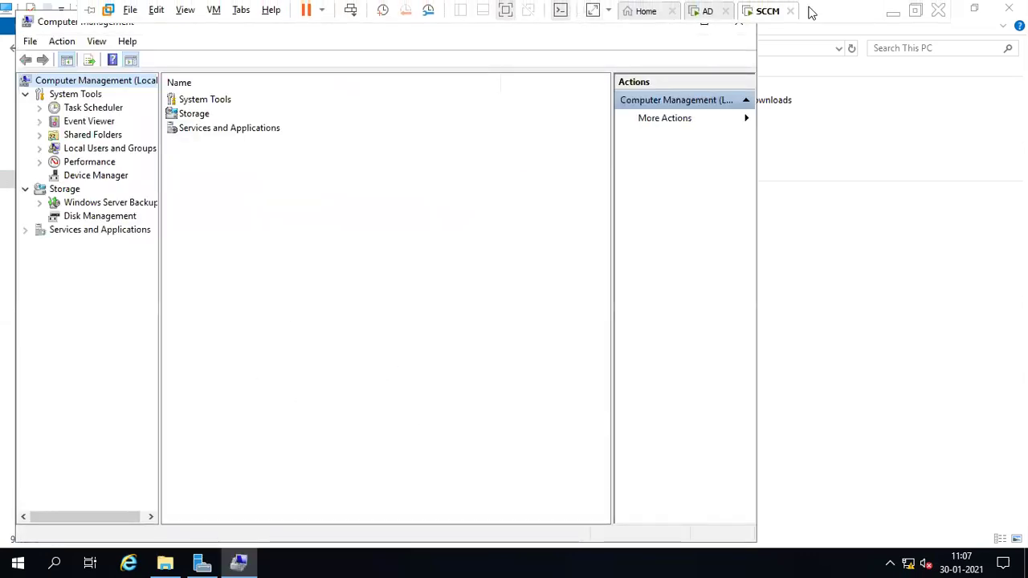
click(894, 9)
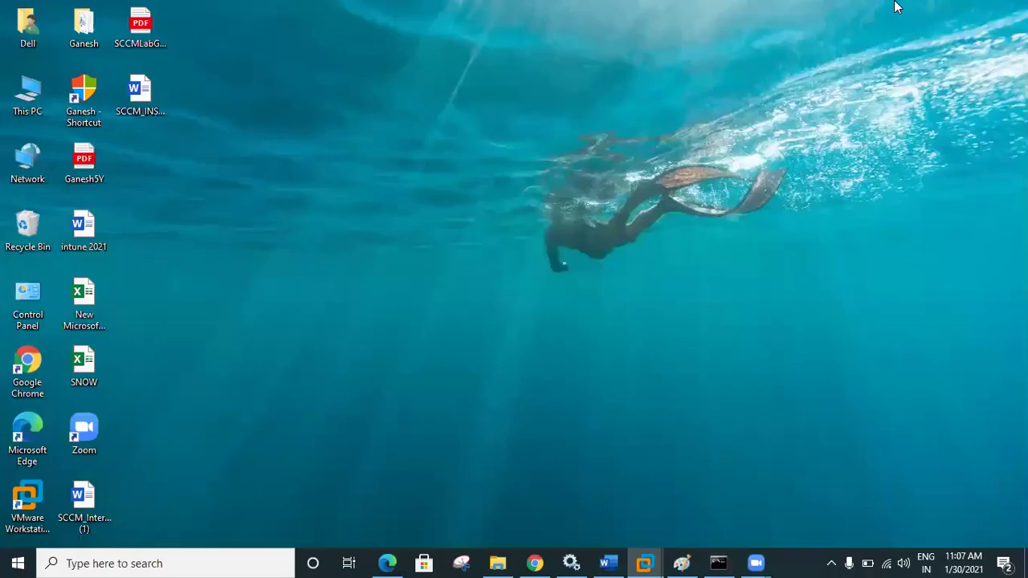